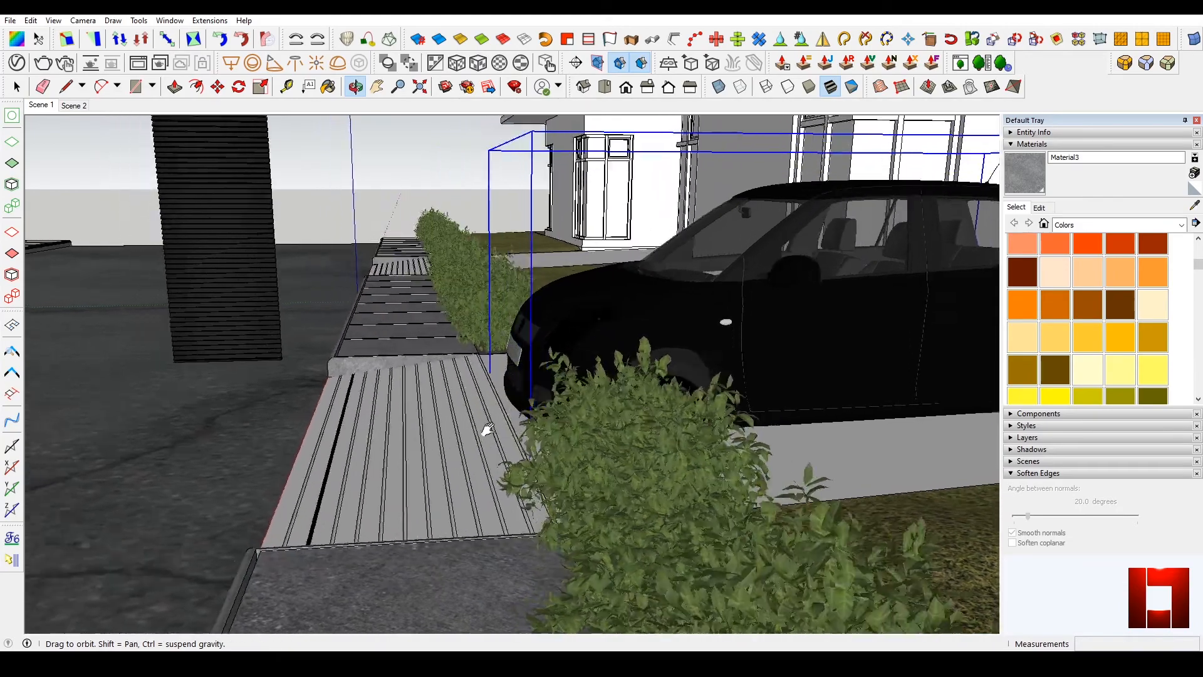
Move the car away from the hedge over the driveway
{"action": "key", "text": "m"}
{"action": "left_click", "coordinate": [753, 388]}
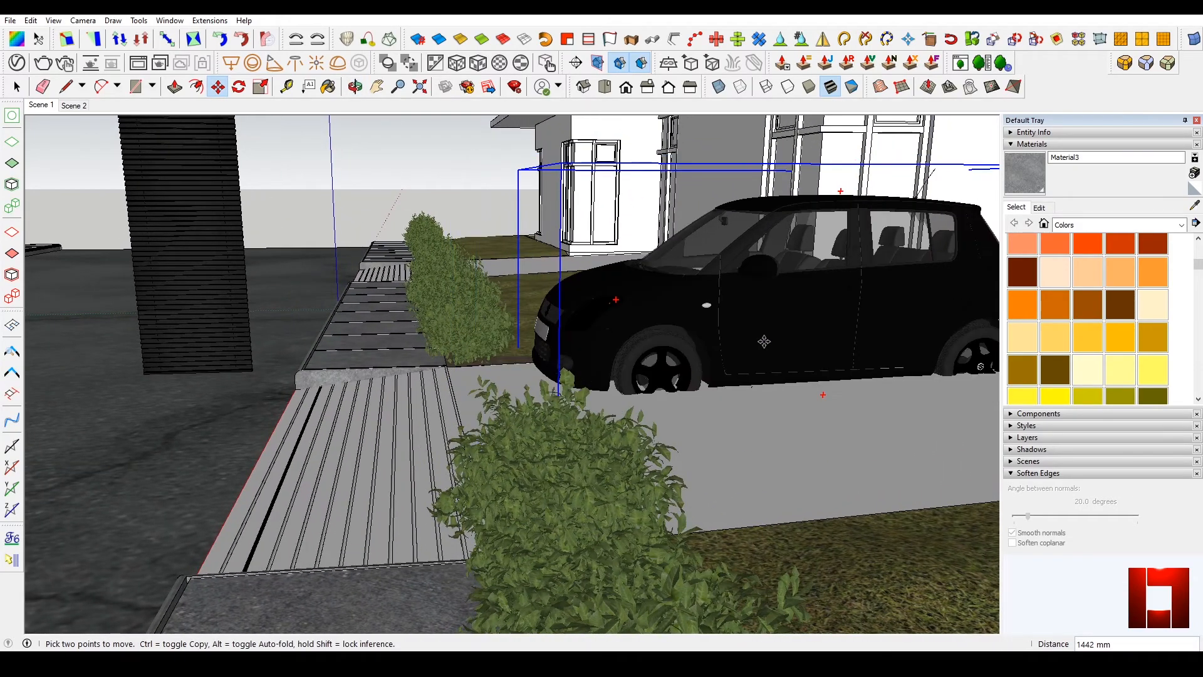
{"action": "left_click", "coordinate": [777, 364]}
{"action": "middle_click_drag", "start_coordinate": [778, 363], "coordinate": [509, 394]}
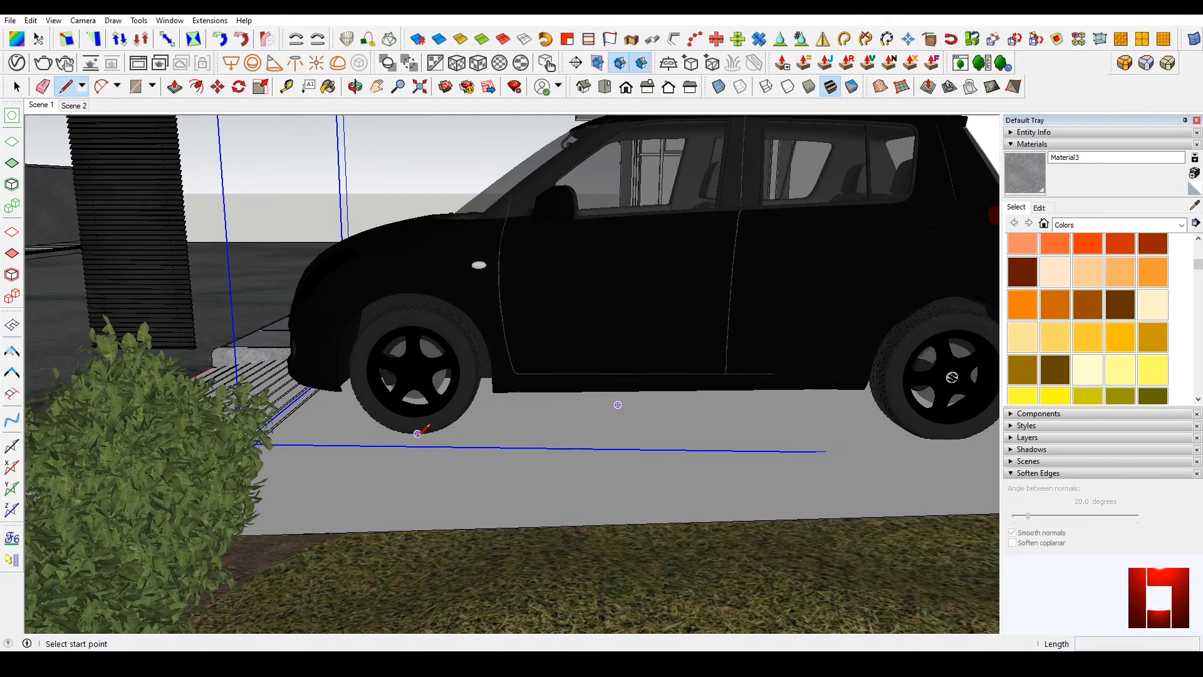
Draw a short reference line from the bottom of the front wheel and use it to move the car to the driveway edge
{"action": "left_click", "coordinate": [531, 433]}
{"action": "key", "text": "space"}
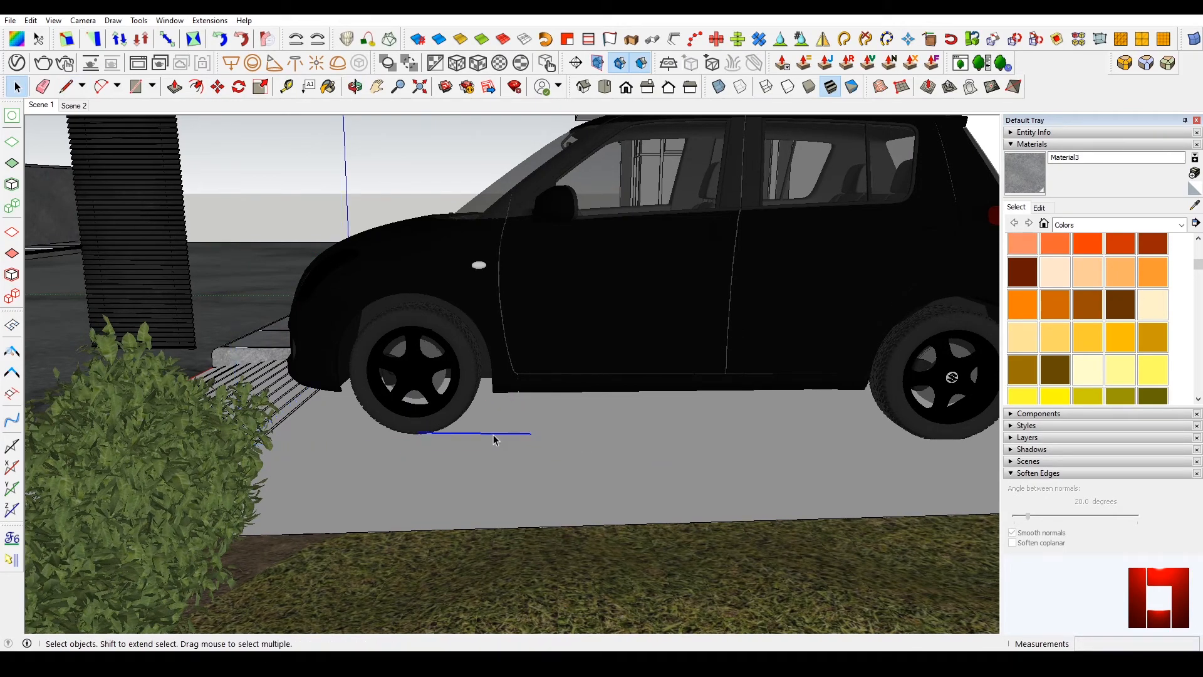
{"action": "scroll", "coordinate": [419, 433], "scroll_direction": "up", "scroll_amount": 3}
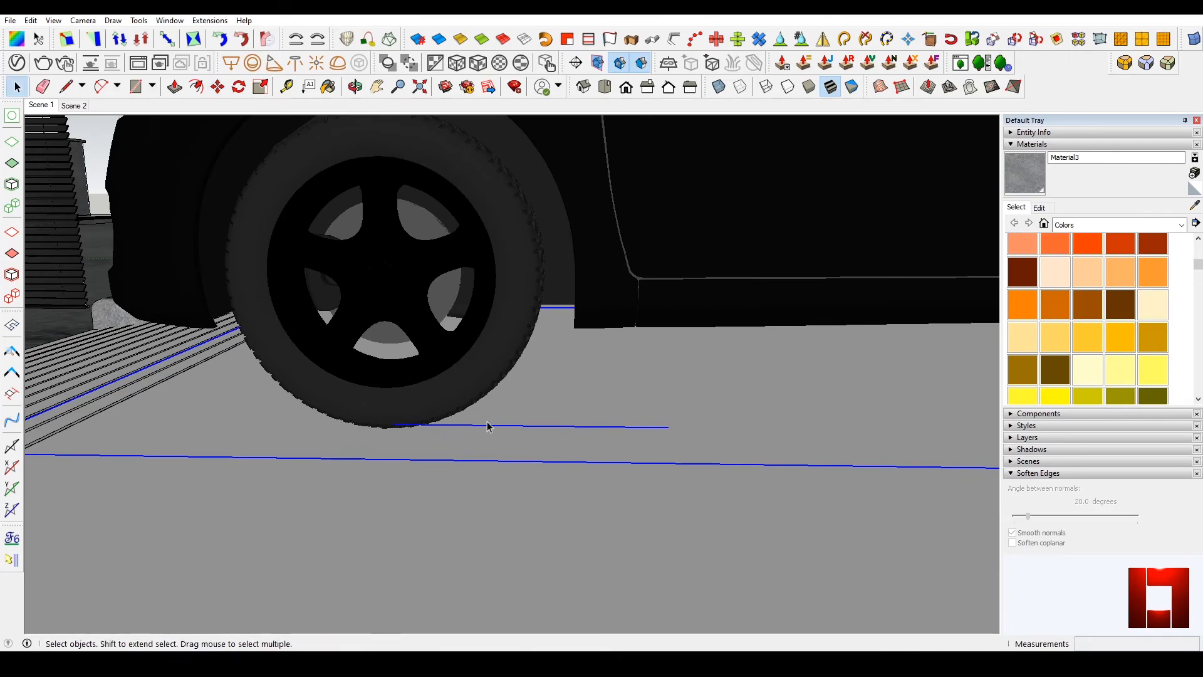
{"action": "left_click", "coordinate": [530, 426]}
{"action": "middle_click_drag", "start_coordinate": [285, 408], "coordinate": [940, 454]}
{"action": "scroll", "coordinate": [777, 439], "scroll_direction": "up", "scroll_amount": 1}
{"action": "scroll", "coordinate": [709, 326], "scroll_direction": "down", "scroll_amount": 2}
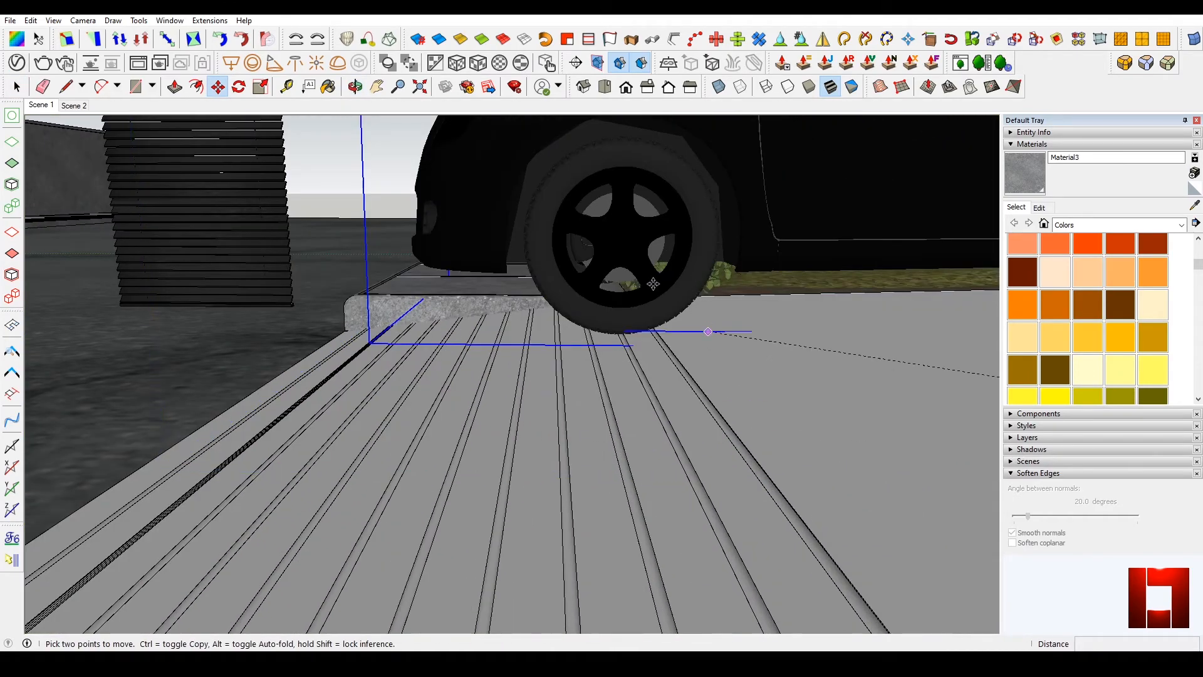
{"action": "scroll", "coordinate": [654, 286], "scroll_direction": "up", "scroll_amount": 1}
{"action": "middle_click_drag", "start_coordinate": [657, 303], "coordinate": [623, 333]}
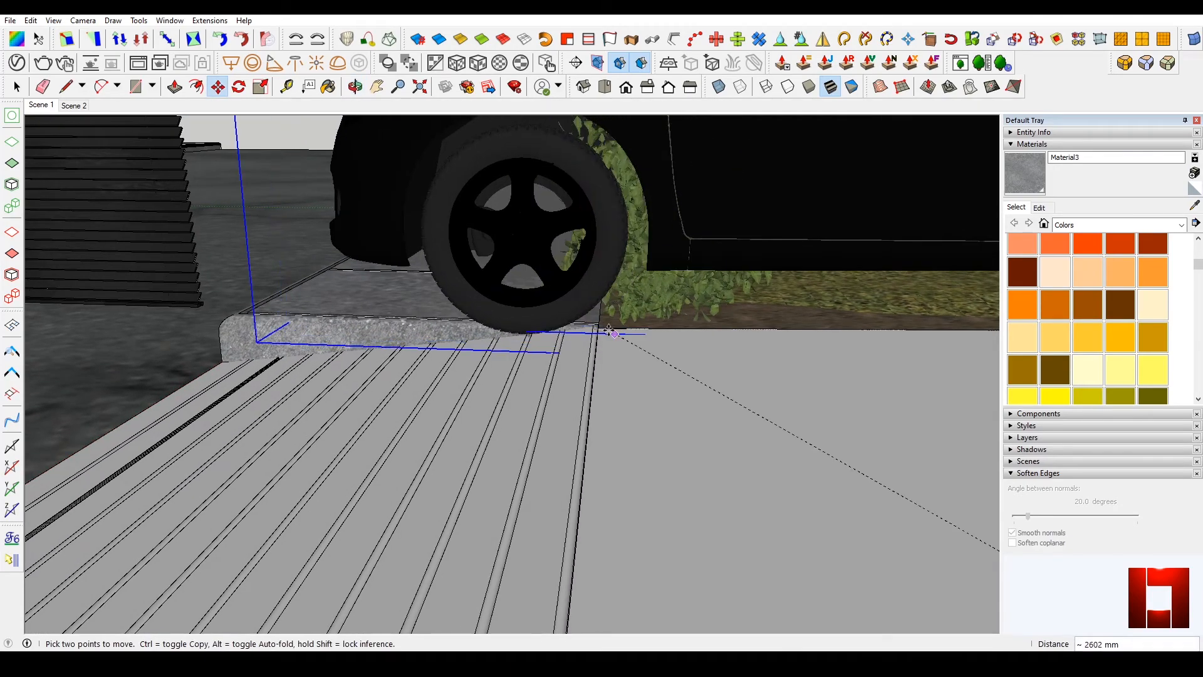
{"action": "left_click", "coordinate": [598, 327]}
{"action": "scroll", "coordinate": [592, 350], "scroll_direction": "up", "scroll_amount": 5}
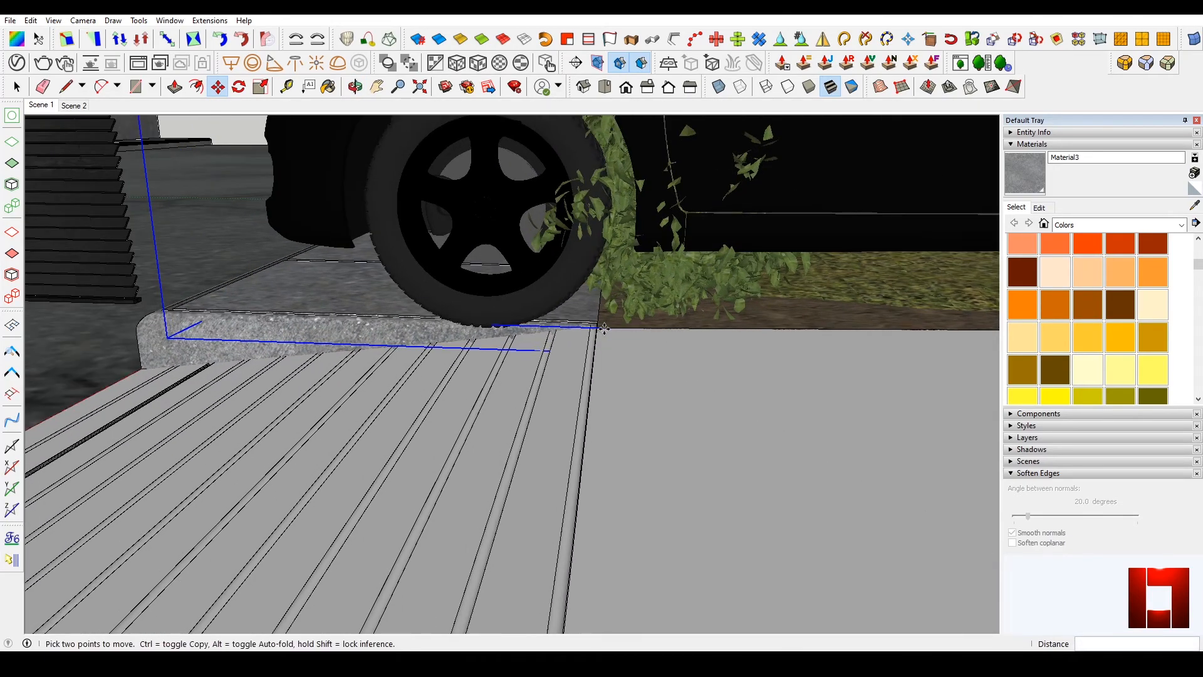
Rotate the car about the driveway's edge point so the wheel reference line follows the driveway's slope
{"action": "middle_click_drag", "start_coordinate": [585, 383], "coordinate": [227, 324]}
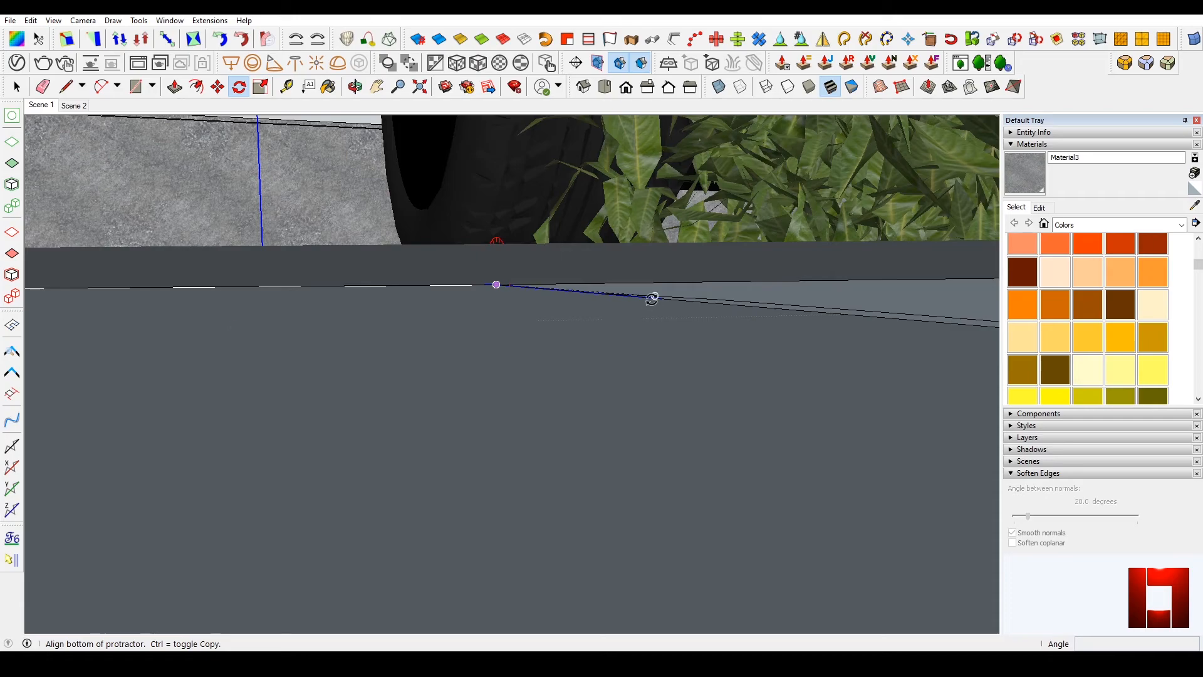
{"action": "middle_click_drag", "start_coordinate": [661, 298], "coordinate": [663, 325]}
{"action": "left_click", "coordinate": [664, 326]}
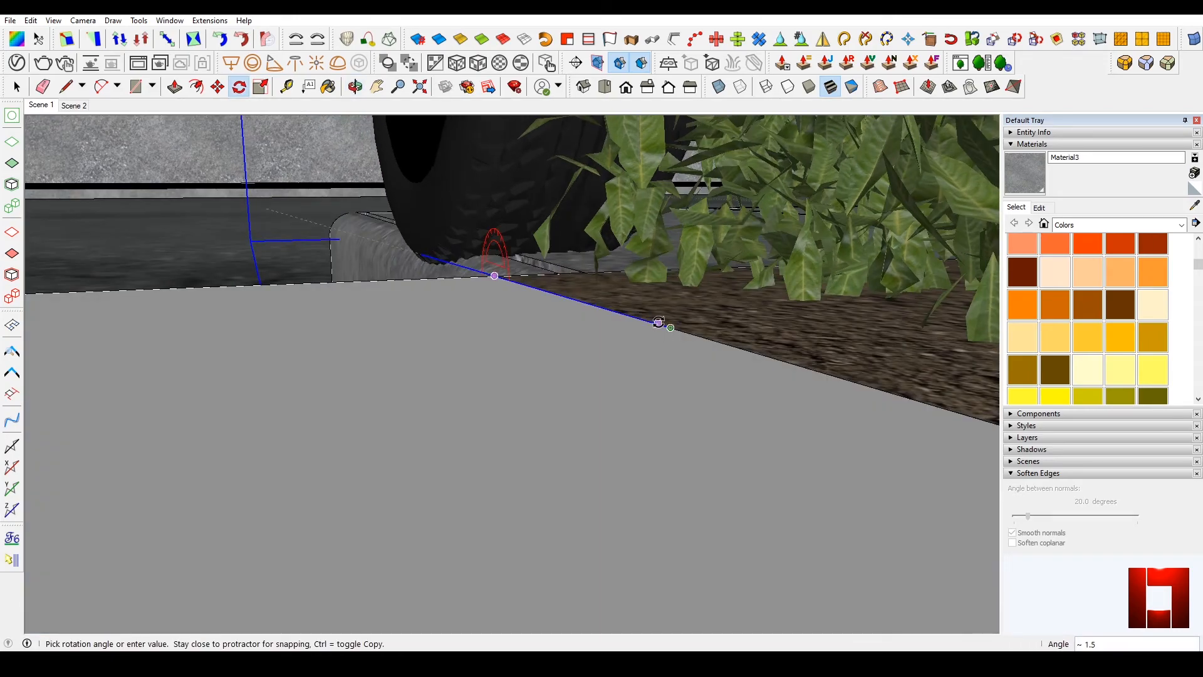
{"action": "left_click", "coordinate": [658, 322]}
{"action": "key", "text": "space"}
{"action": "middle_click_drag", "start_coordinate": [551, 360], "coordinate": [838, 456]}
{"action": "scroll", "coordinate": [837, 456], "scroll_direction": "down", "scroll_amount": 4}
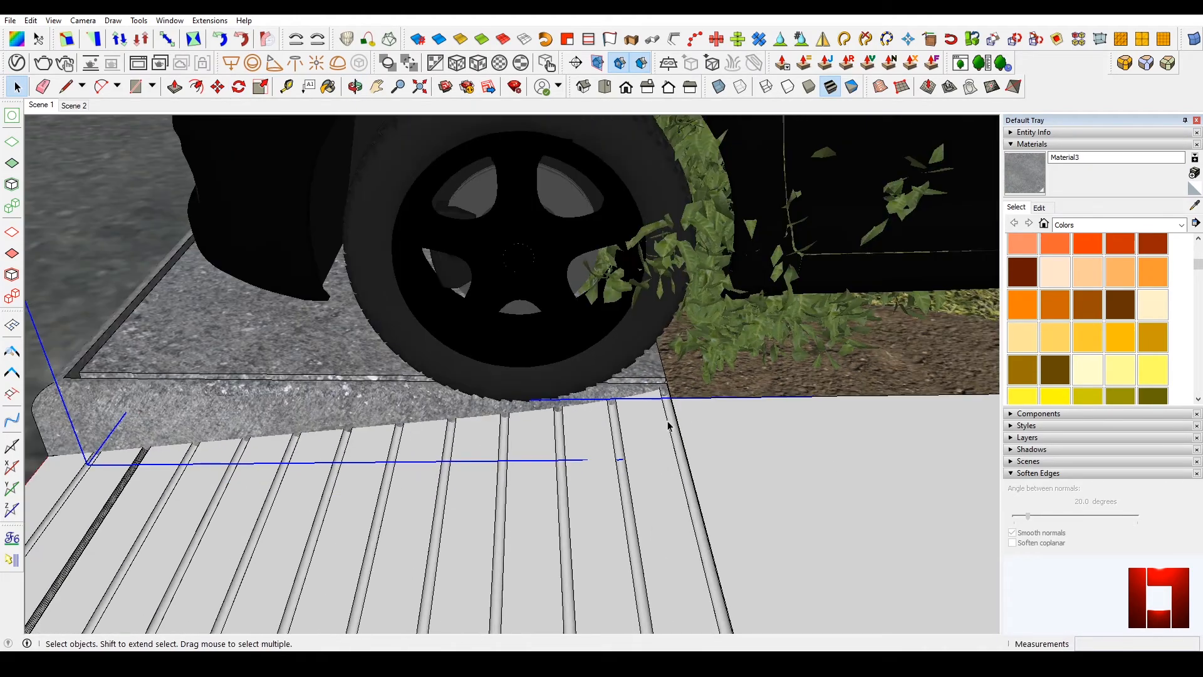
{"action": "scroll", "coordinate": [634, 401], "scroll_direction": "down", "scroll_amount": 3}
{"action": "middle_click_drag", "start_coordinate": [664, 408], "coordinate": [715, 419]}
{"action": "scroll", "coordinate": [715, 418], "scroll_direction": "down", "scroll_amount": 2}
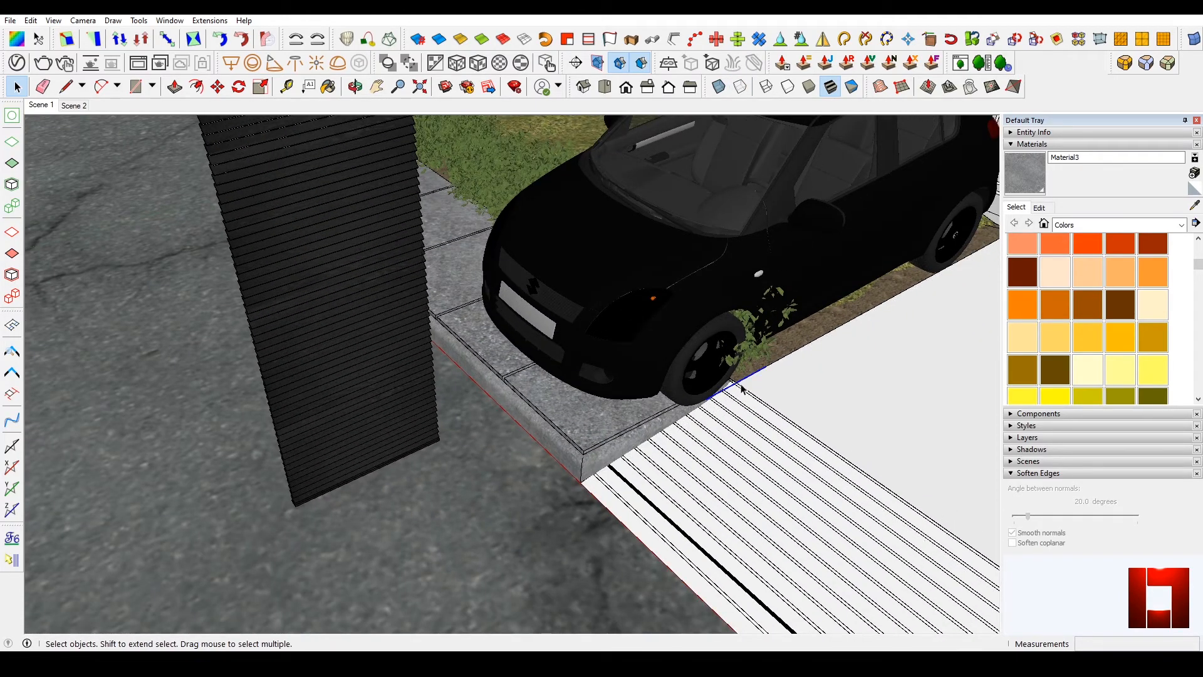
{"action": "scroll", "coordinate": [675, 398], "scroll_direction": "down", "scroll_amount": 2}
{"action": "scroll", "coordinate": [564, 459], "scroll_direction": "down", "scroll_amount": 3}
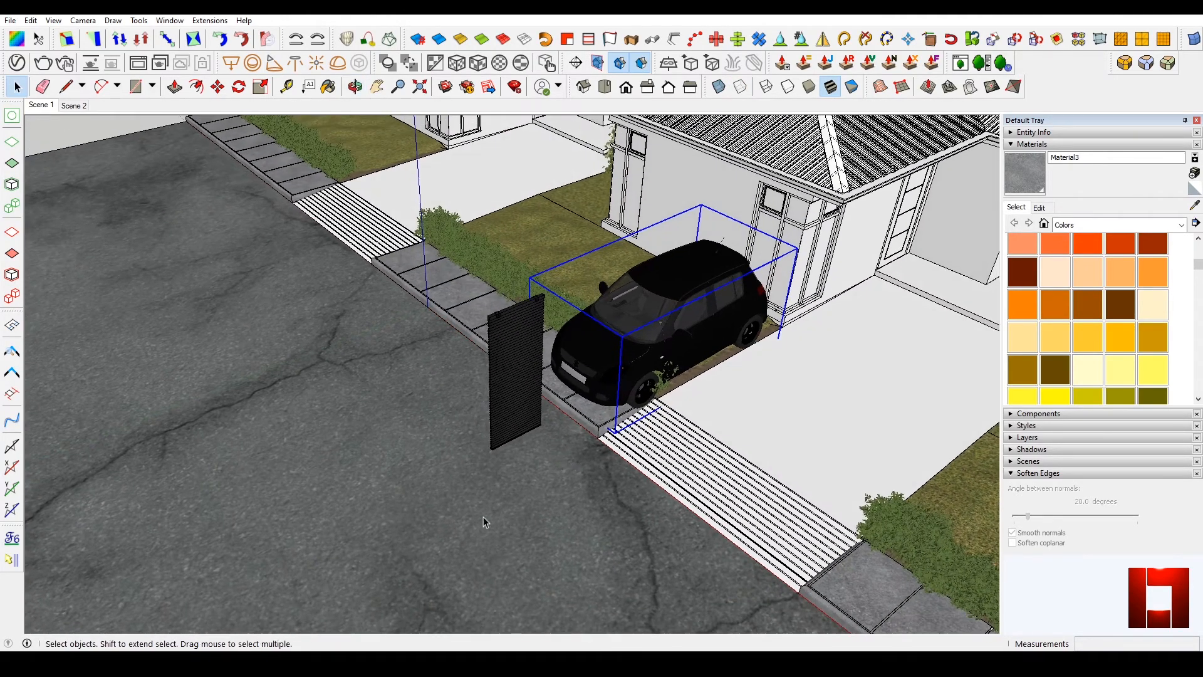
Move the car off the planting edge and fully onto the driveway beside the house
{"action": "key", "text": "m"}
{"action": "left_click", "coordinate": [468, 500]}
{"action": "middle_click_drag", "start_coordinate": [572, 566], "coordinate": [449, 469]}
{"action": "scroll", "coordinate": [780, 421], "scroll_direction": "up", "scroll_amount": 2}
{"action": "middle_click_drag", "start_coordinate": [791, 421], "coordinate": [656, 448]}
{"action": "scroll", "coordinate": [656, 448], "scroll_direction": "up", "scroll_amount": 2}
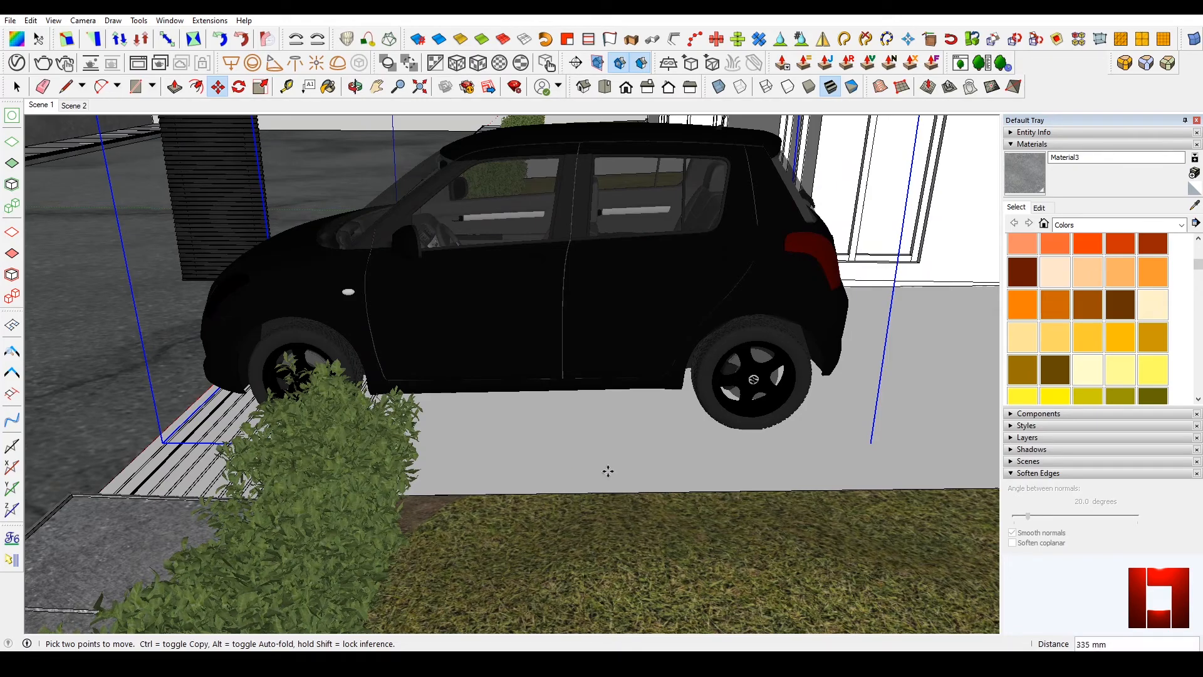
{"action": "left_click", "coordinate": [813, 470]}
{"action": "middle_click_drag", "start_coordinate": [813, 470], "coordinate": [742, 448]}
{"action": "scroll", "coordinate": [551, 438], "scroll_direction": "up", "scroll_amount": 3}
{"action": "middle_click_drag", "start_coordinate": [308, 403], "coordinate": [638, 446]}
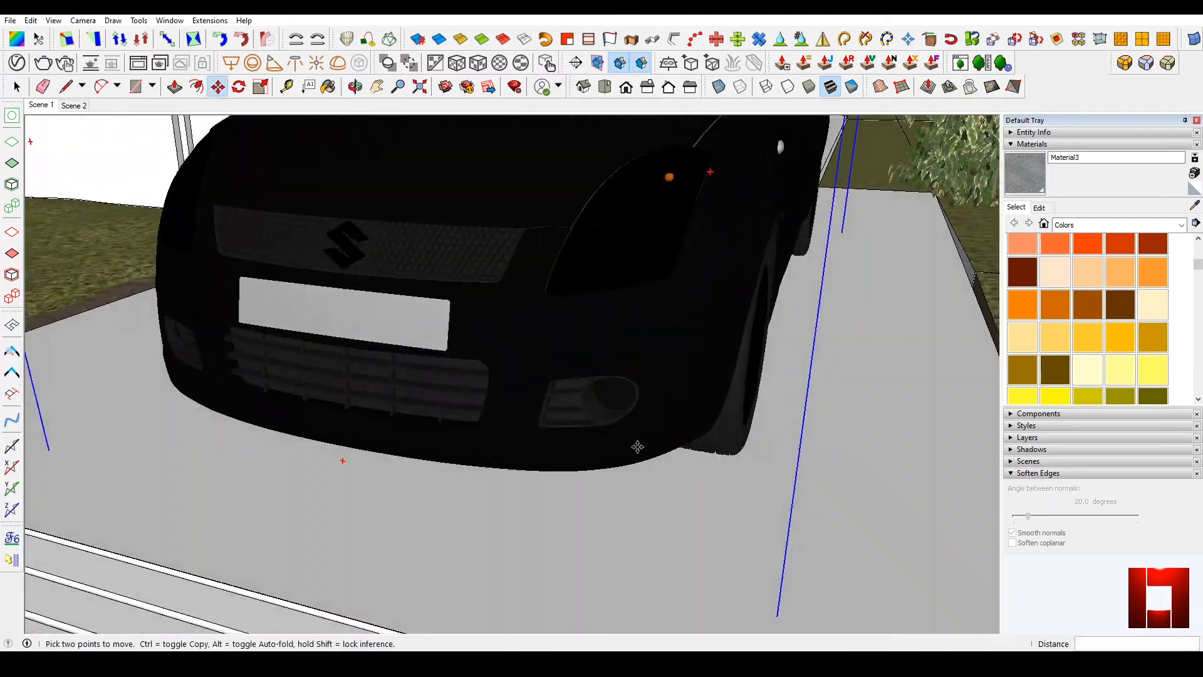
{"action": "scroll", "coordinate": [638, 447], "scroll_direction": "down", "scroll_amount": 7}
Select the dark slatted panel by the road and rotate it 30 degrees
{"action": "key", "text": "space"}
{"action": "middle_click_drag", "start_coordinate": [696, 376], "coordinate": [531, 470]}
{"action": "left_click", "coordinate": [355, 494]}
{"action": "middle_click_drag", "start_coordinate": [355, 493], "coordinate": [613, 537]}
{"action": "left_click", "coordinate": [608, 523]}
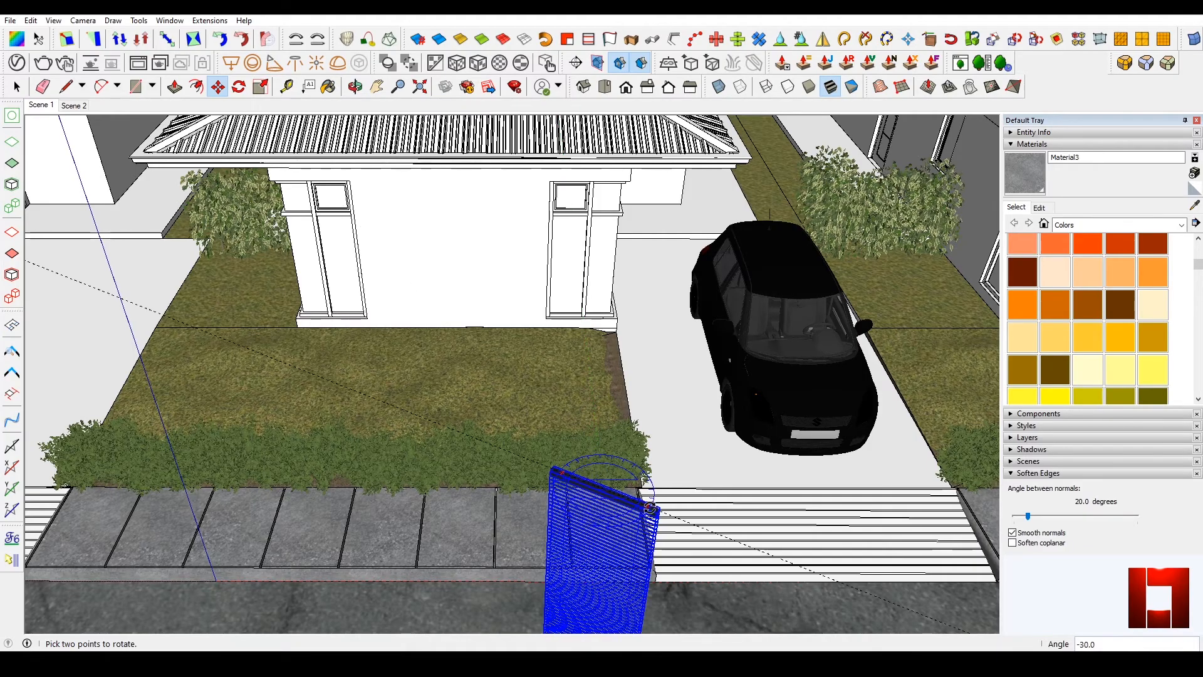
Move the slatted panel from the road toward the house's front corner window
{"action": "middle_click_drag", "start_coordinate": [664, 487], "coordinate": [433, 438]}
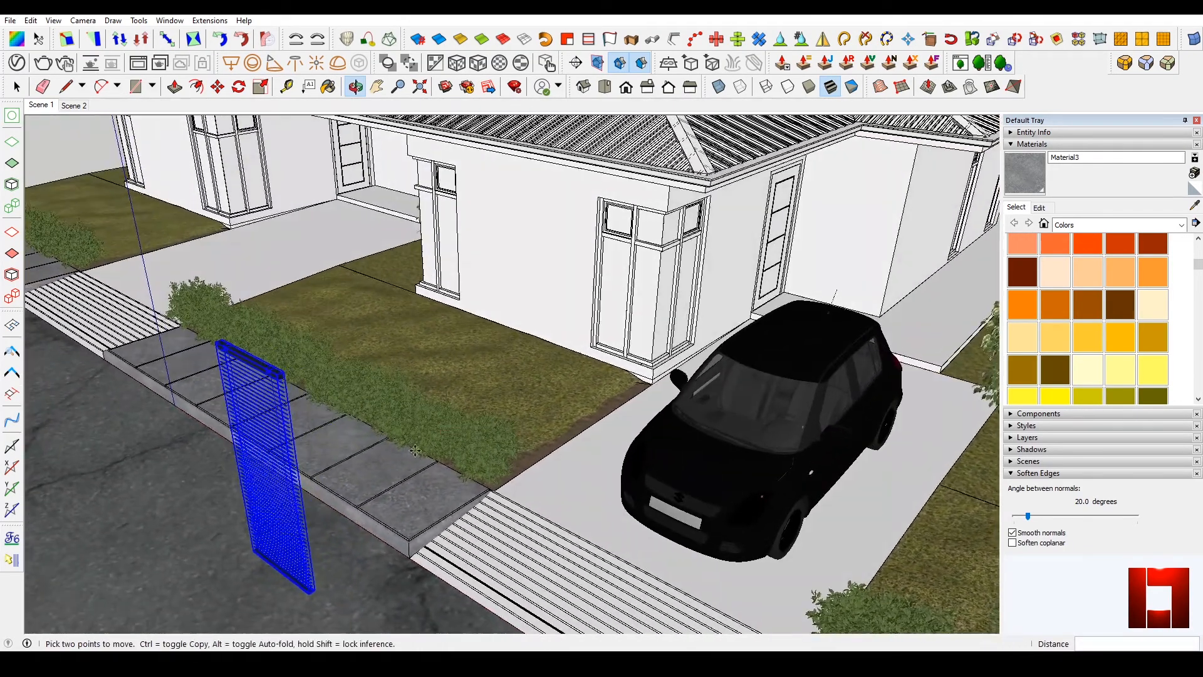
{"action": "left_click", "coordinate": [221, 587]}
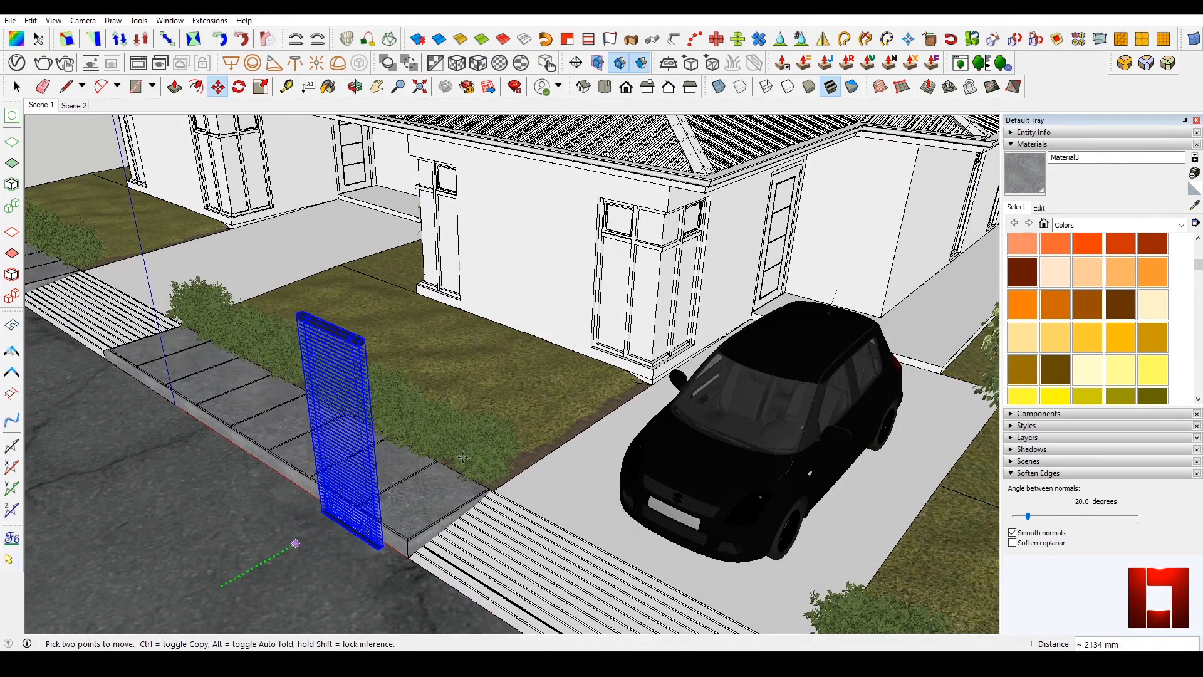
{"action": "left_click", "coordinate": [607, 364]}
{"action": "scroll", "coordinate": [630, 337], "scroll_direction": "up", "scroll_amount": 7}
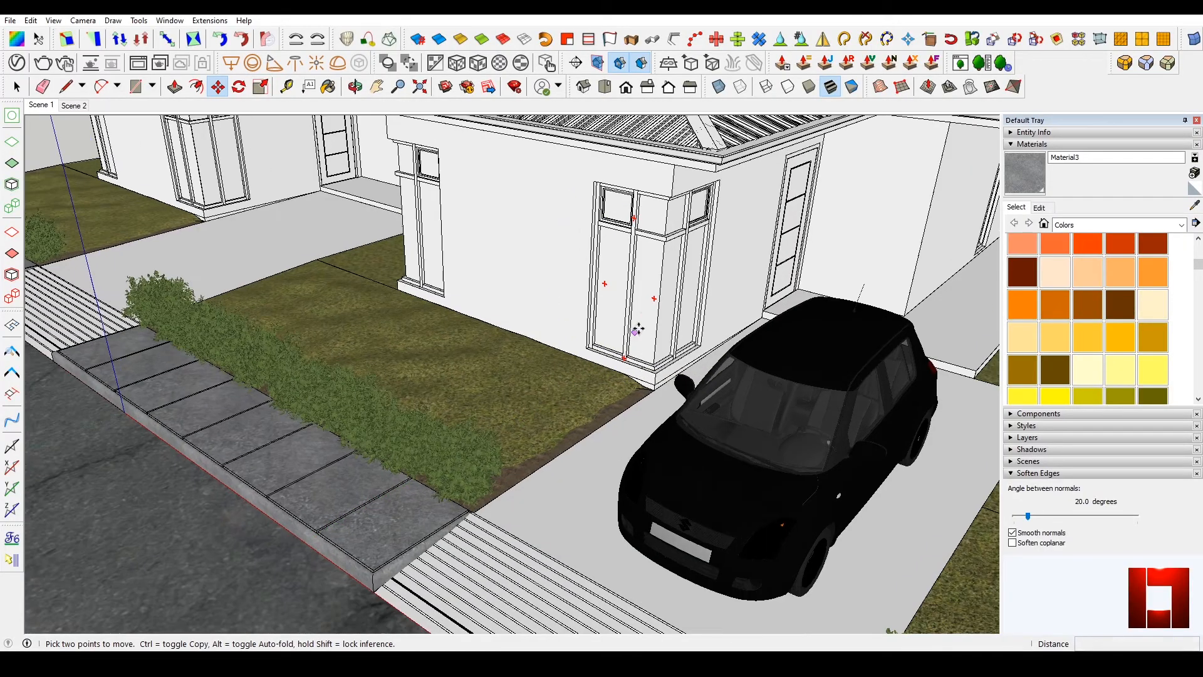
{"action": "key", "text": "space"}
Select the house behind the parked car
{"action": "middle_click_drag", "start_coordinate": [578, 332], "coordinate": [492, 303]}
{"action": "scroll", "coordinate": [539, 424], "scroll_direction": "down", "scroll_amount": 6}
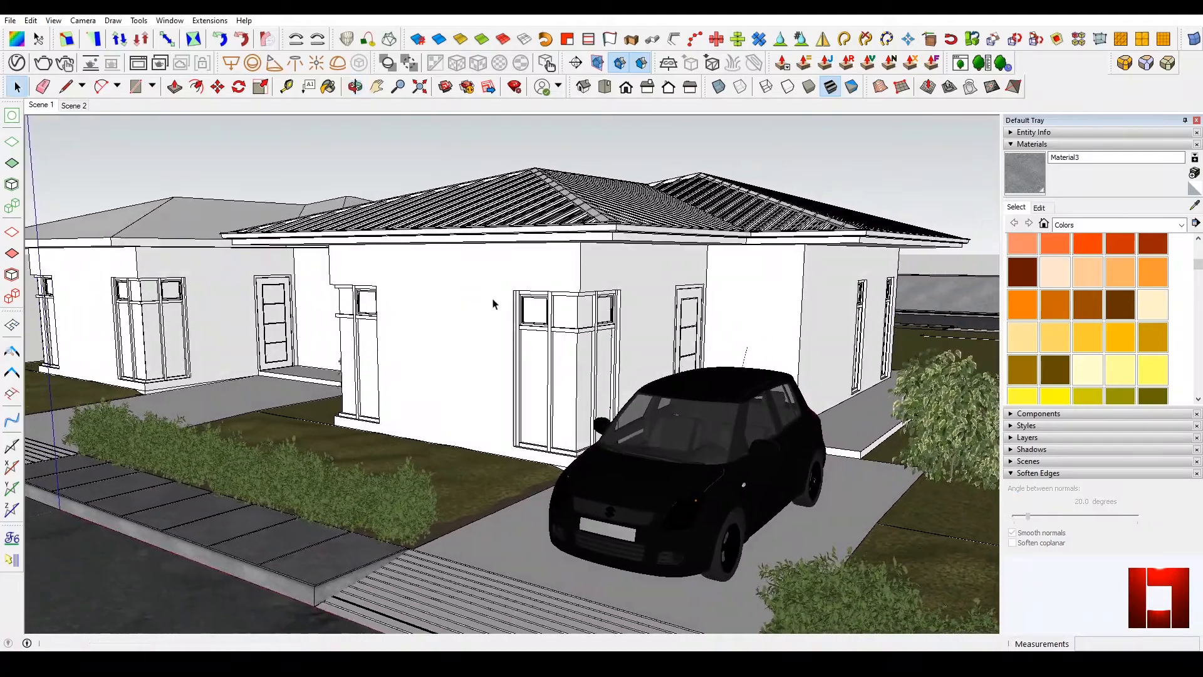
{"action": "left_click", "coordinate": [572, 367]}
{"action": "middle_click_drag", "start_coordinate": [572, 366], "coordinate": [613, 364]}
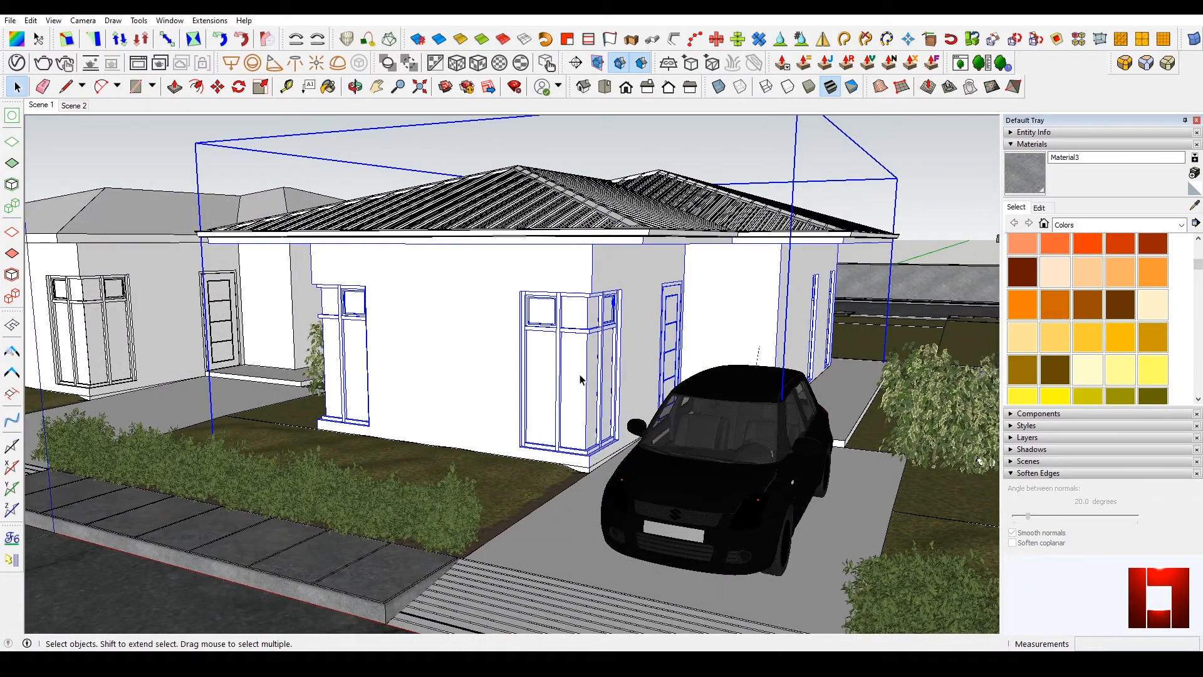
Open the V-Ray Asset Editor and expand its library of preset materials
{"action": "left_click", "coordinate": [18, 64]}
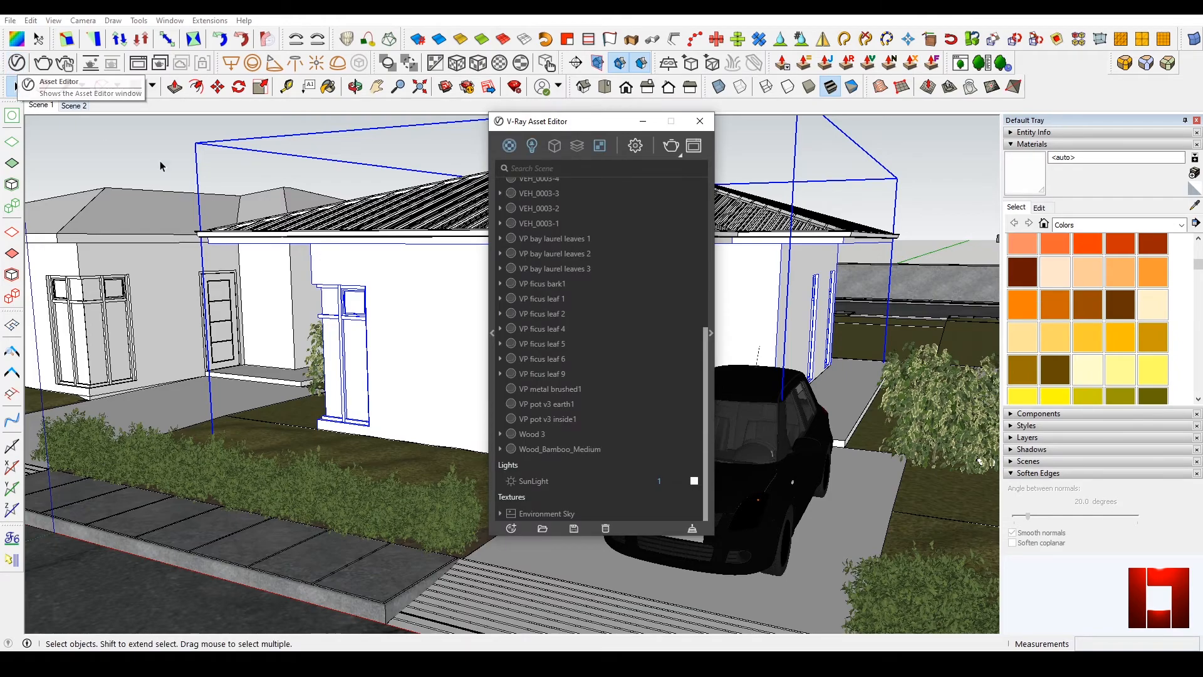
{"action": "left_click", "coordinate": [493, 467]}
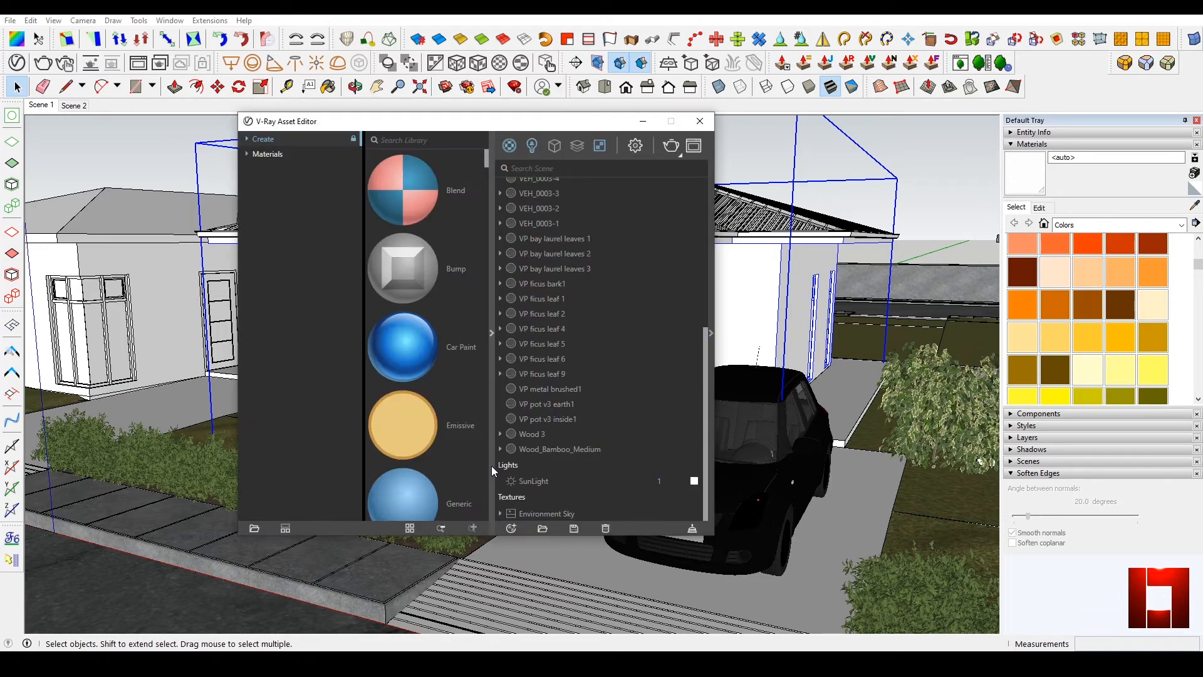
{"action": "left_click", "coordinate": [252, 155]}
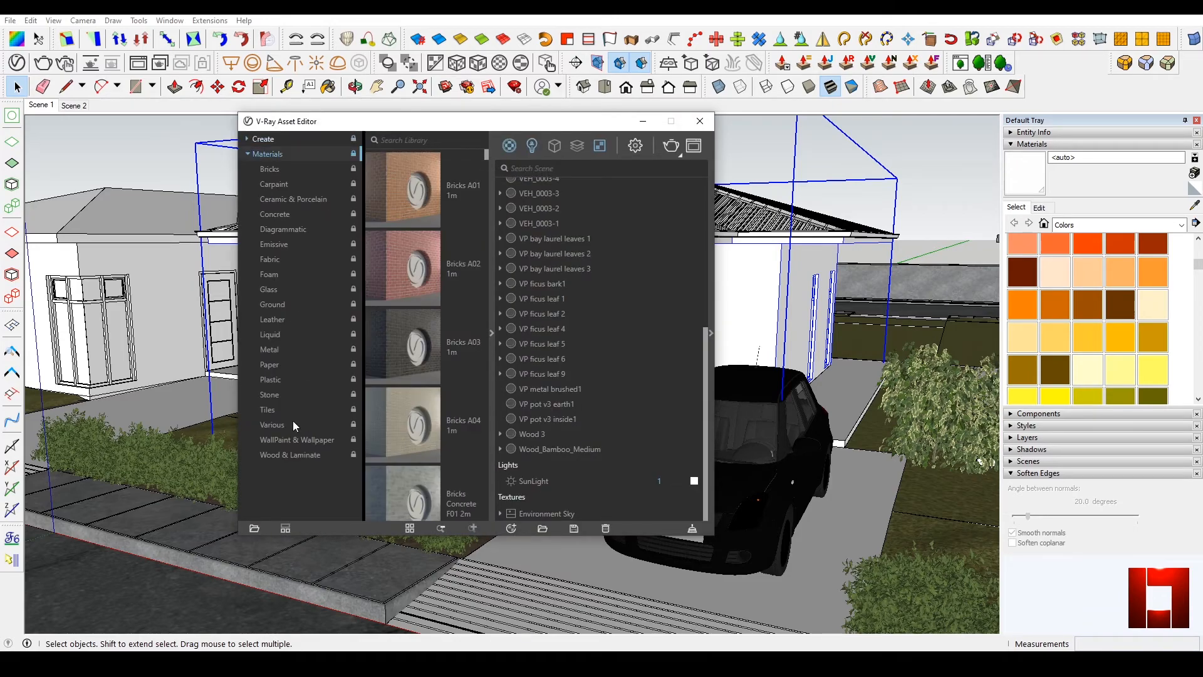
Add the Glass preset from the library's Glass category to the scene materials and close the Asset Editor
{"action": "left_click", "coordinate": [278, 288]}
{"action": "left_click_drag", "start_coordinate": [487, 169], "coordinate": [482, 307]}
{"action": "scroll", "coordinate": [442, 445], "scroll_direction": "down", "scroll_amount": 10}
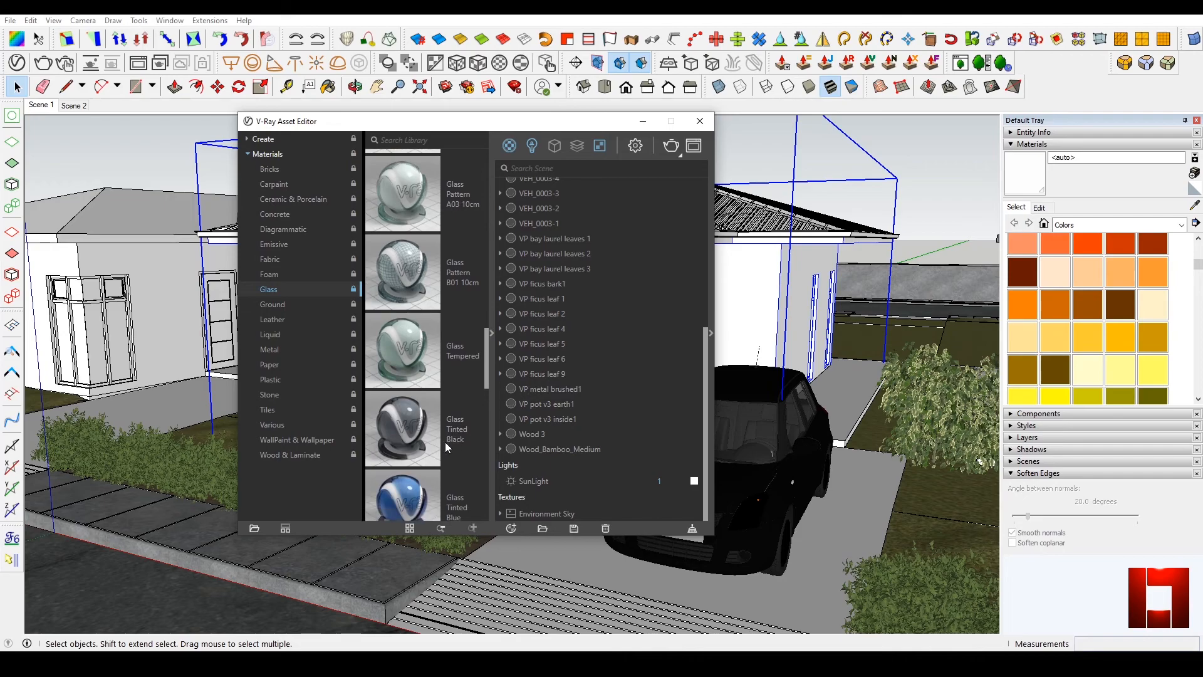
{"action": "scroll", "coordinate": [467, 458], "scroll_direction": "down", "scroll_amount": 6}
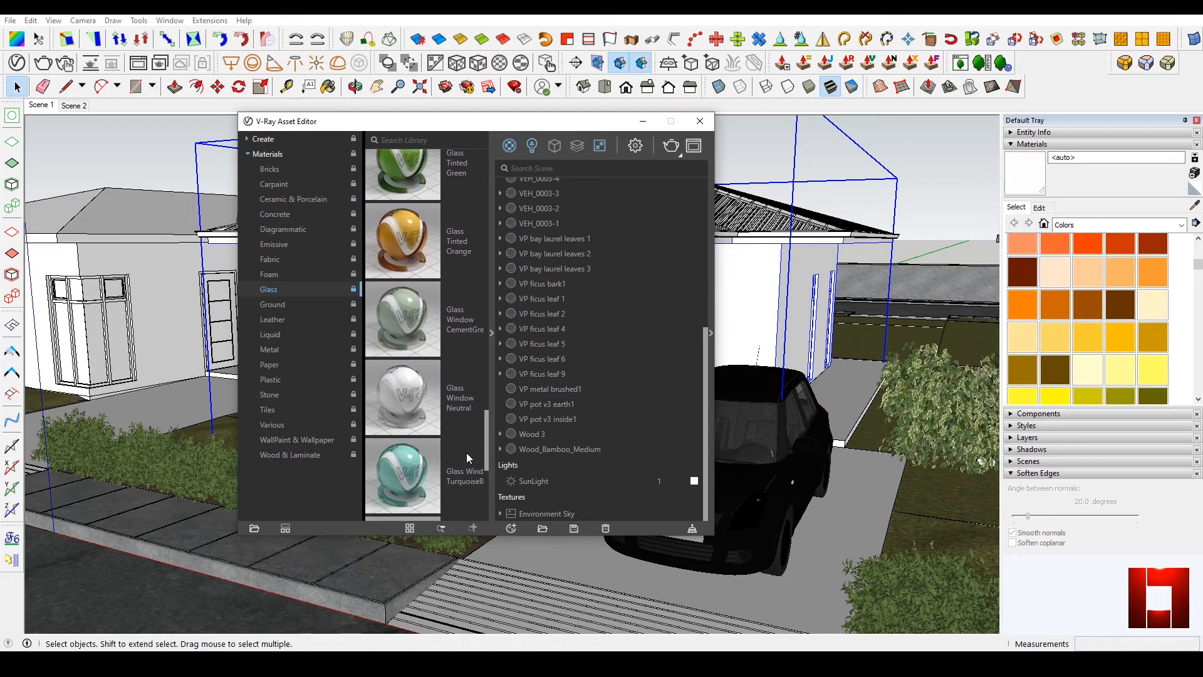
{"action": "scroll", "coordinate": [468, 482], "scroll_direction": "down", "scroll_amount": 1}
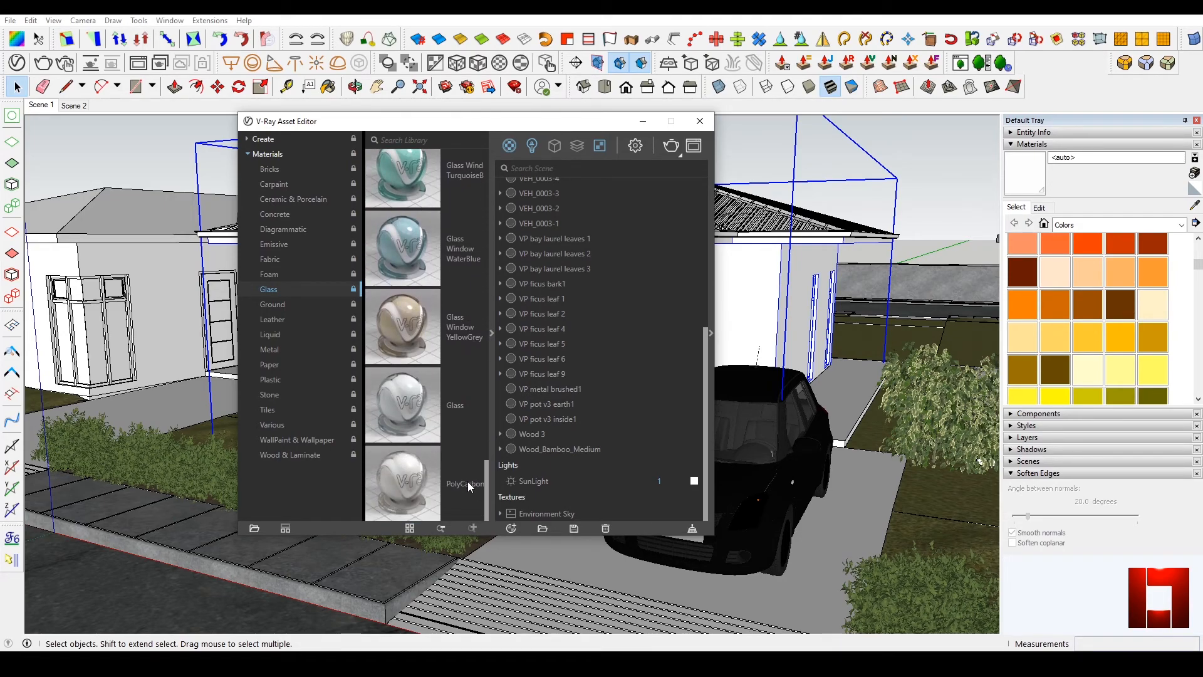
{"action": "left_click_drag", "start_coordinate": [432, 414], "coordinate": [601, 414]}
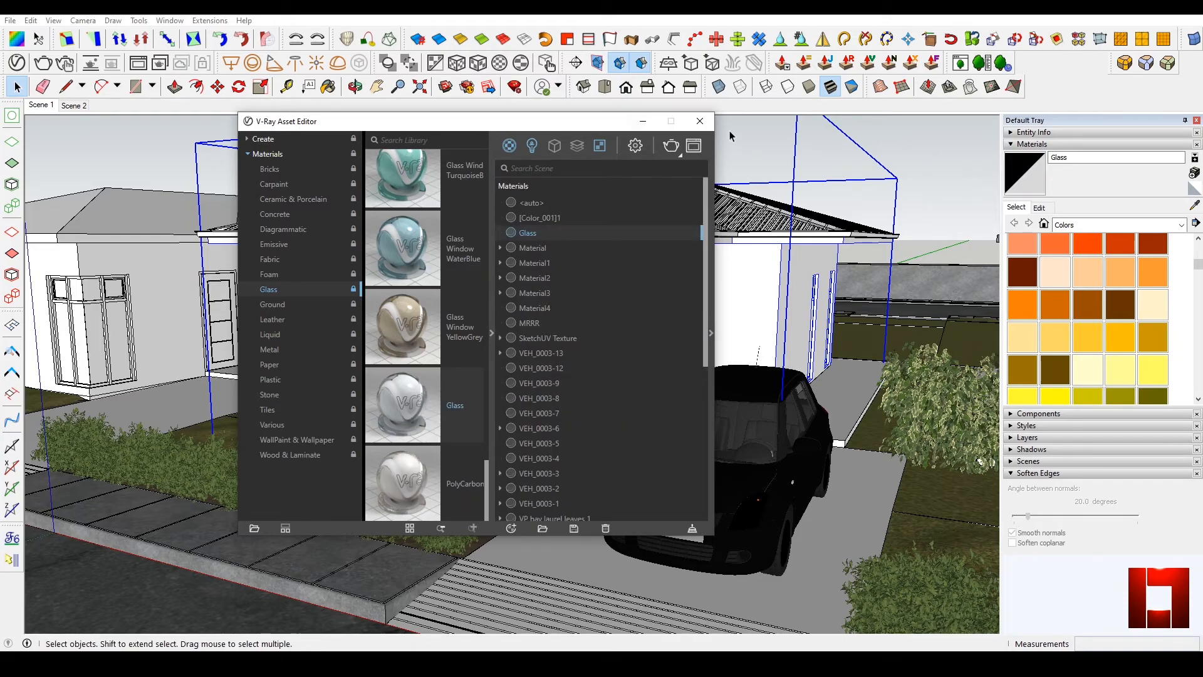
{"action": "left_click", "coordinate": [700, 121]}
Open the house's front corner window down to its glass panes and select all of them
{"action": "scroll", "coordinate": [575, 379], "scroll_direction": "up", "scroll_amount": 3}
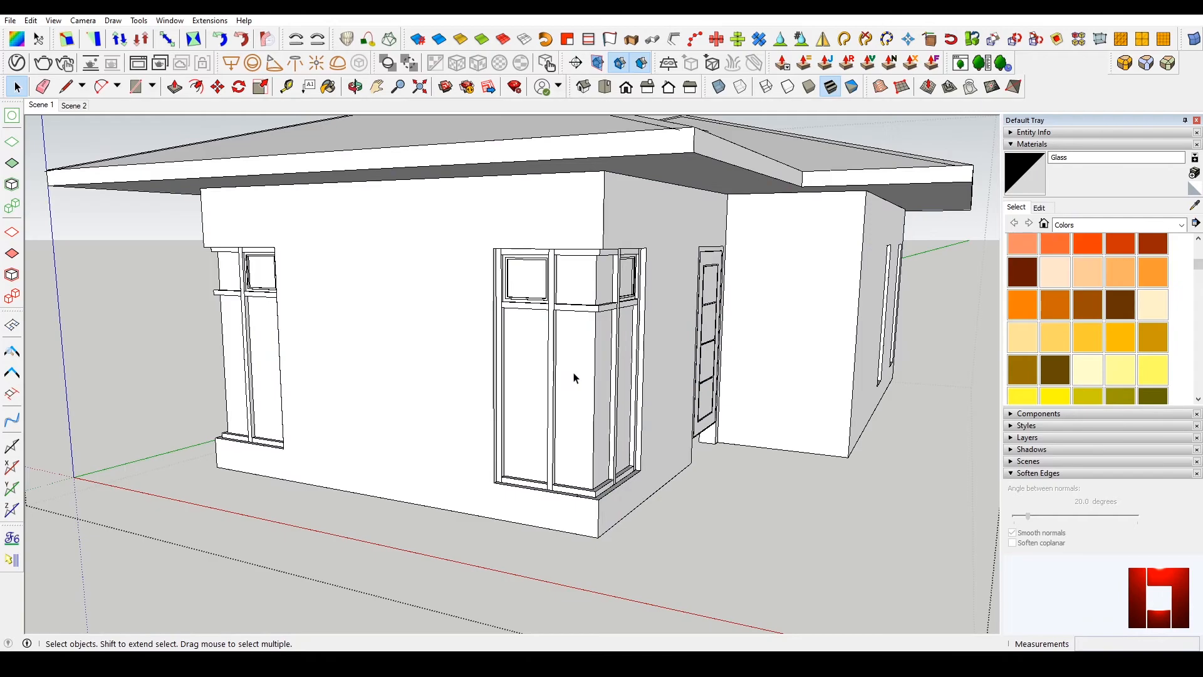
{"action": "left_click", "coordinate": [573, 374]}
{"action": "scroll", "coordinate": [573, 372], "scroll_direction": "up", "scroll_amount": 3}
{"action": "double_click", "coordinate": [580, 368]}
{"action": "left_click", "coordinate": [581, 368]}
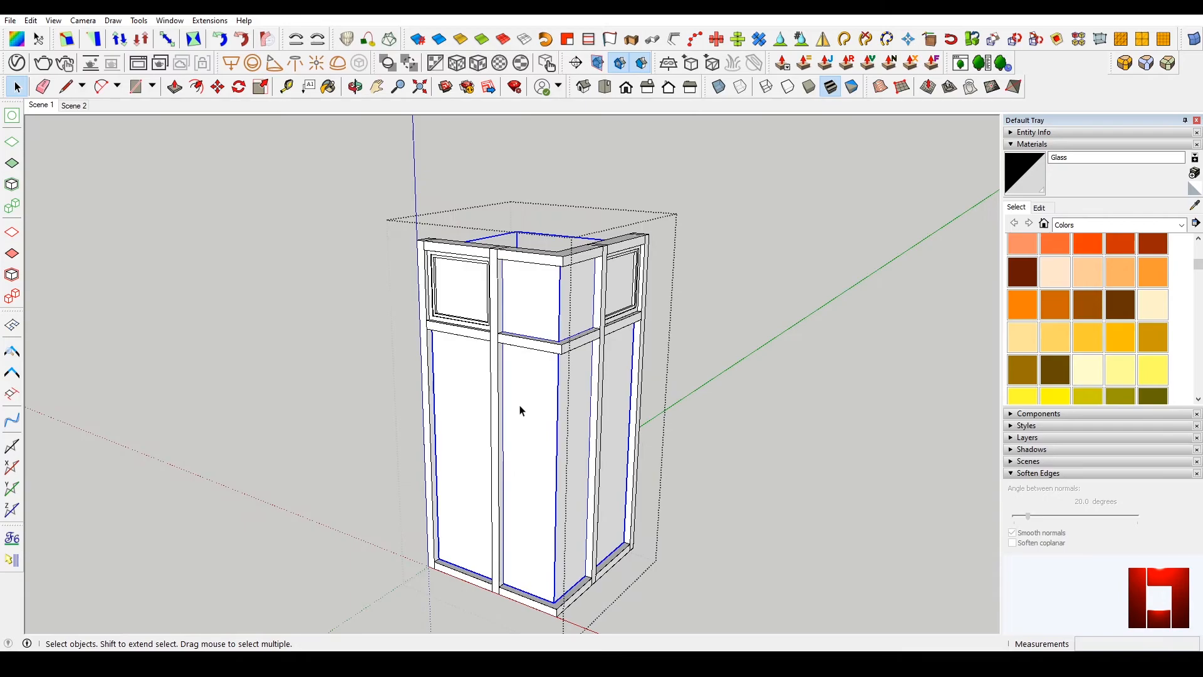
{"action": "key", "text": "ctrl+a"}
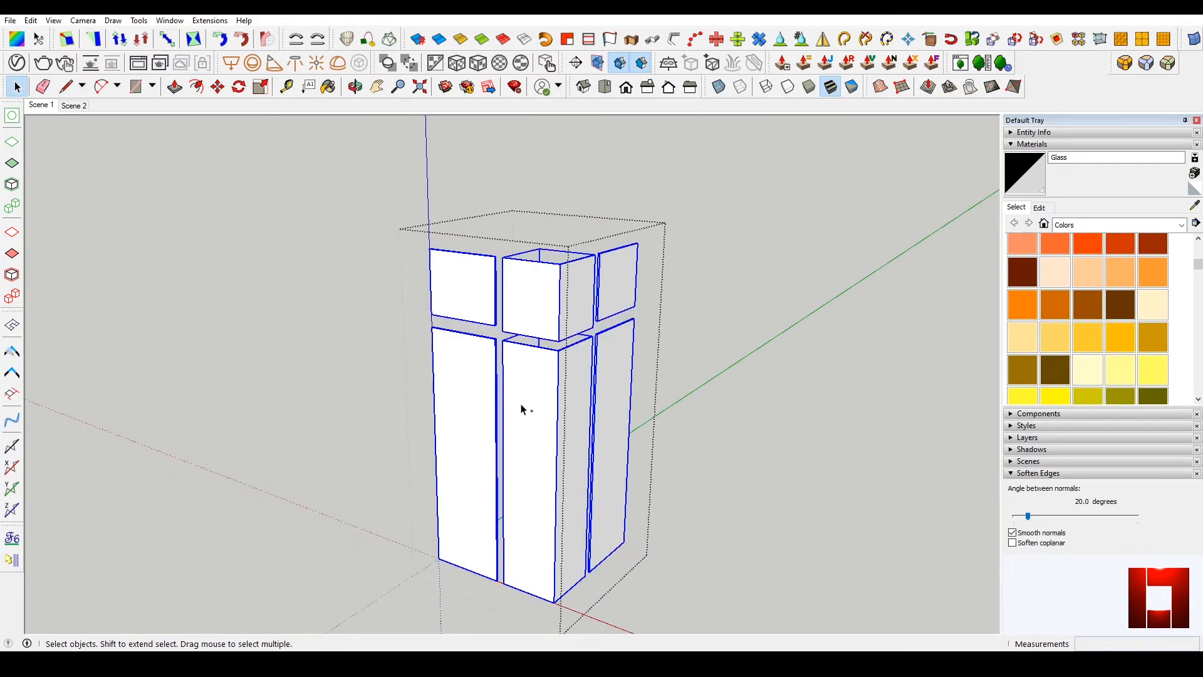
{"action": "middle_click_drag", "start_coordinate": [533, 341], "coordinate": [537, 389]}
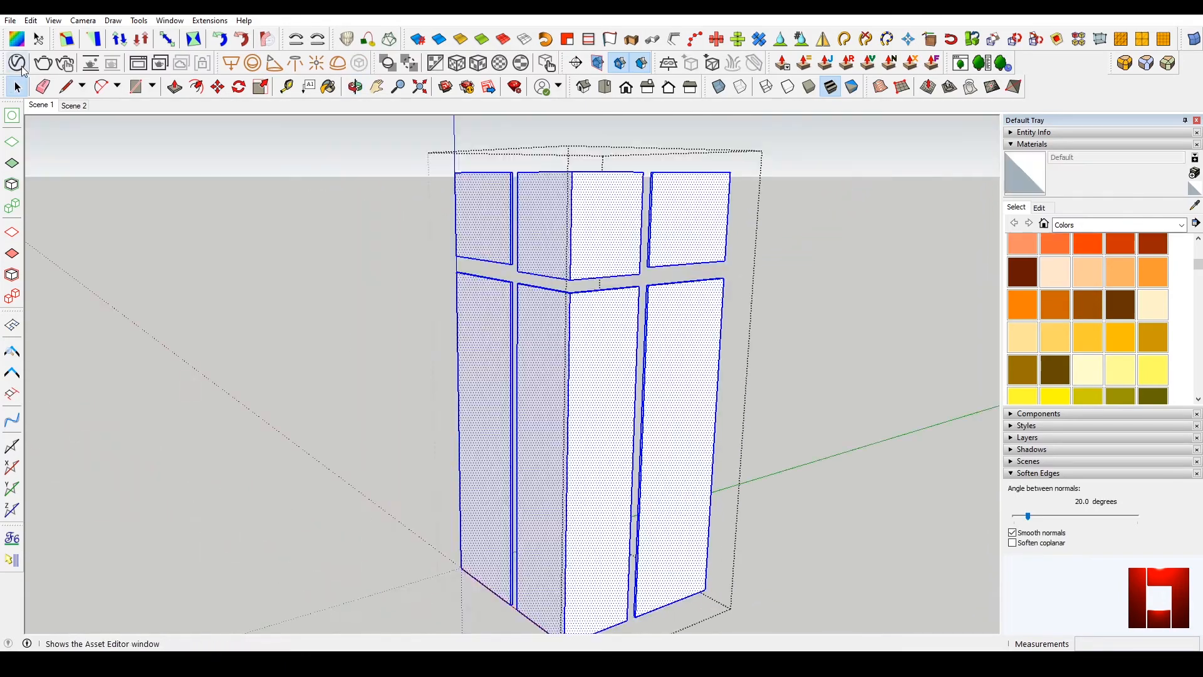
Apply the Glass material to the selected panes of the corner window
{"action": "left_click", "coordinate": [19, 65]}
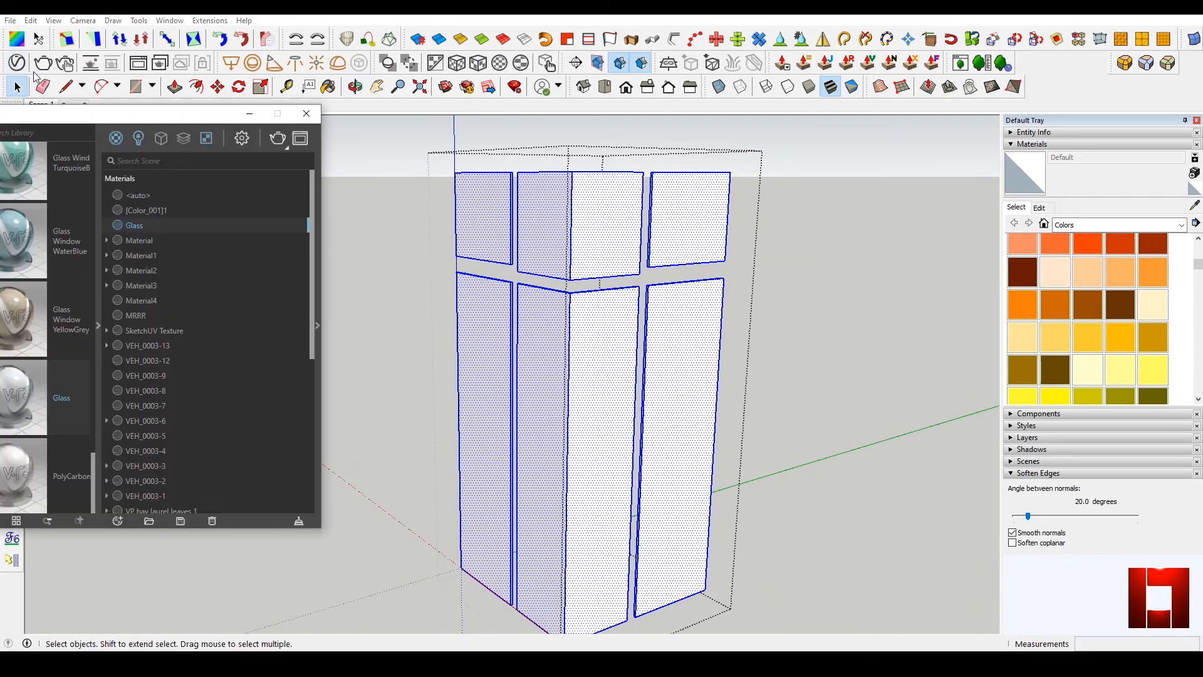
{"action": "left_click", "coordinate": [1075, 85]}
{"action": "key", "text": "b"}
{"action": "left_click", "coordinate": [617, 213]}
{"action": "key", "text": "space"}
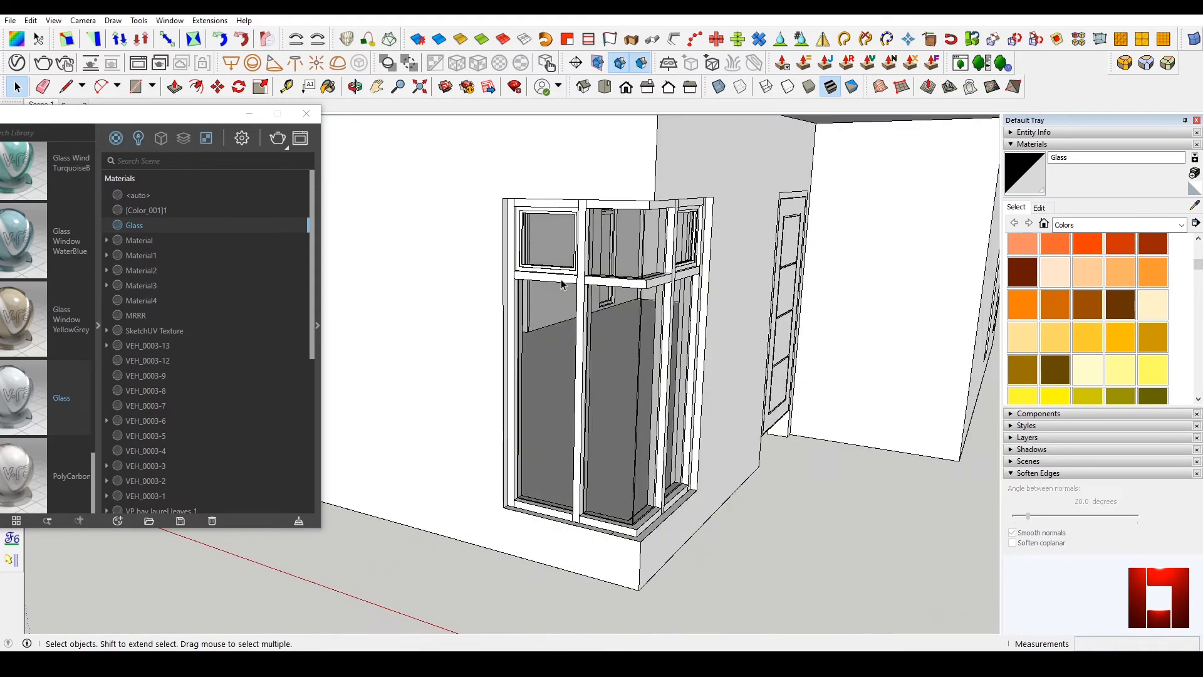
Reopen the corner window's glass group from the other side and select all of its pane faces
{"action": "middle_click_drag", "start_coordinate": [562, 284], "coordinate": [918, 300]}
{"action": "scroll", "coordinate": [564, 303], "scroll_direction": "up", "scroll_amount": 3}
{"action": "double_click", "coordinate": [566, 304]}
{"action": "left_click", "coordinate": [567, 305]}
{"action": "double_click", "coordinate": [567, 305]}
{"action": "key", "text": "ctrl+a"}
{"action": "middle_click_drag", "start_coordinate": [566, 305], "coordinate": [746, 290]}
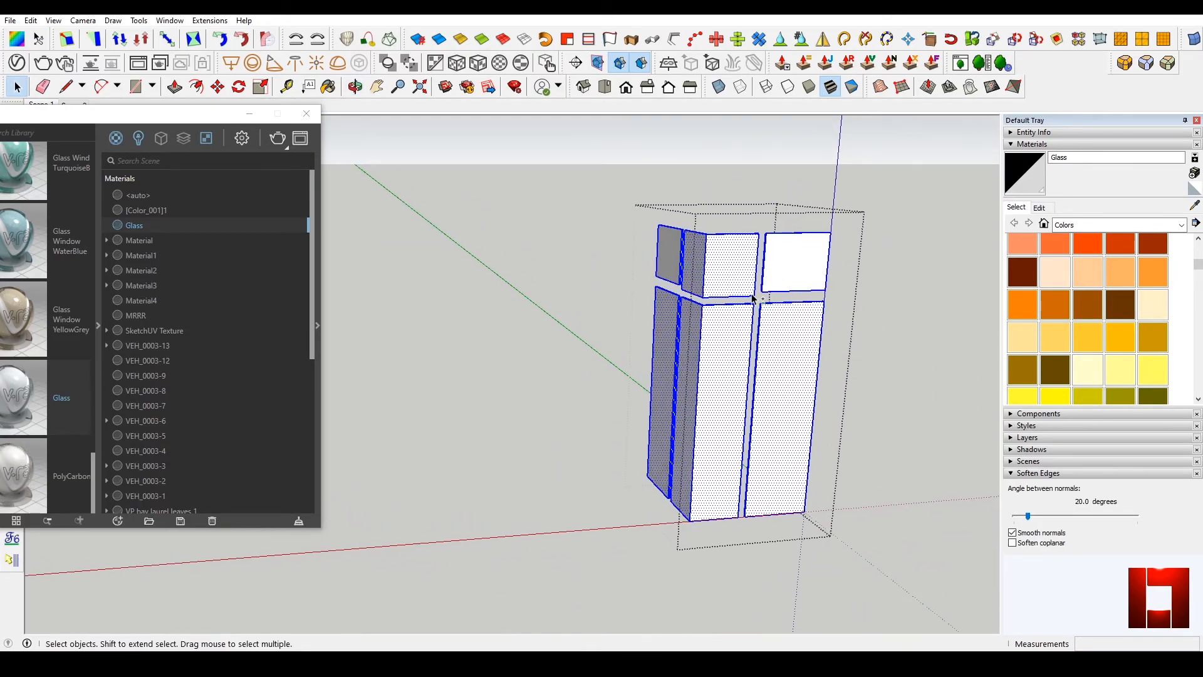
{"action": "scroll", "coordinate": [755, 285], "scroll_direction": "up", "scroll_amount": 1}
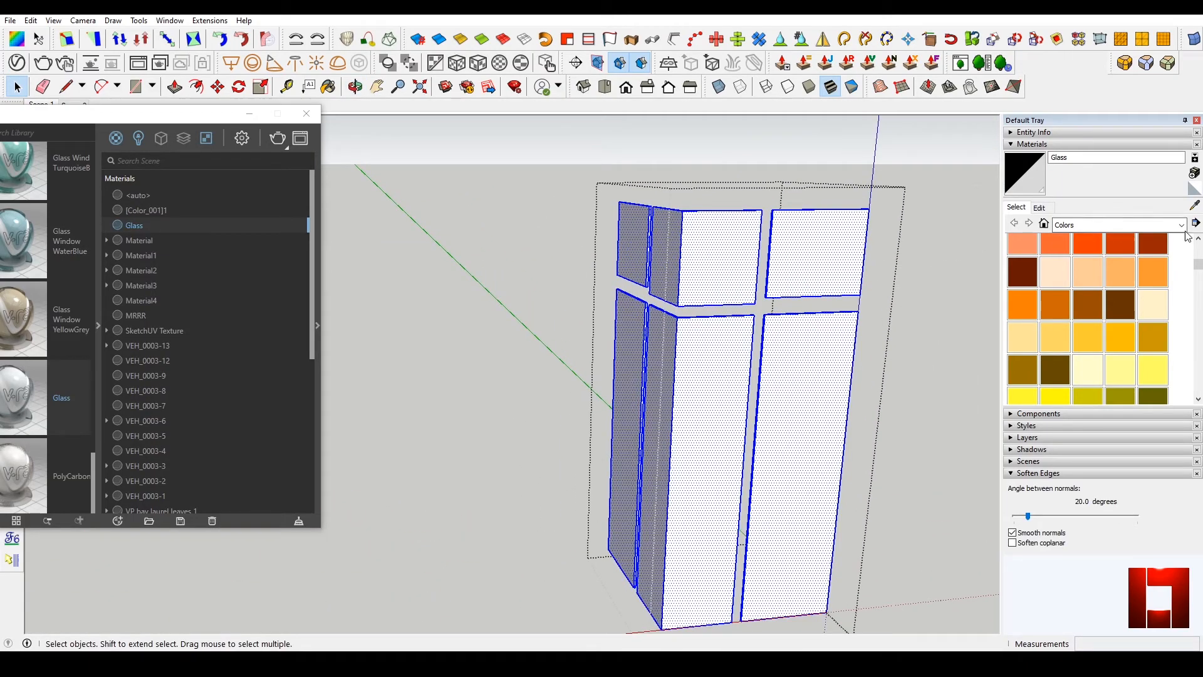
Choose the default material, reverse the selected pane faces, and reverse them back
{"action": "left_click", "coordinate": [1196, 191]}
{"action": "right_click", "coordinate": [798, 247]}
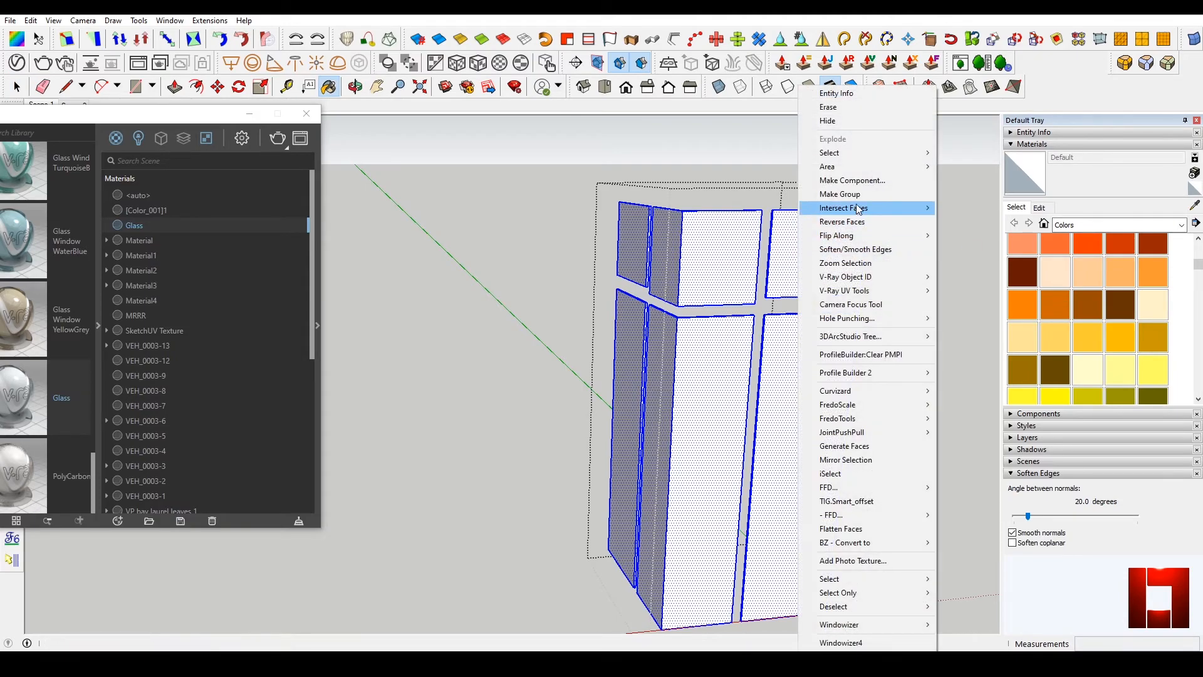
{"action": "left_click", "coordinate": [837, 222]}
{"action": "right_click", "coordinate": [806, 243]}
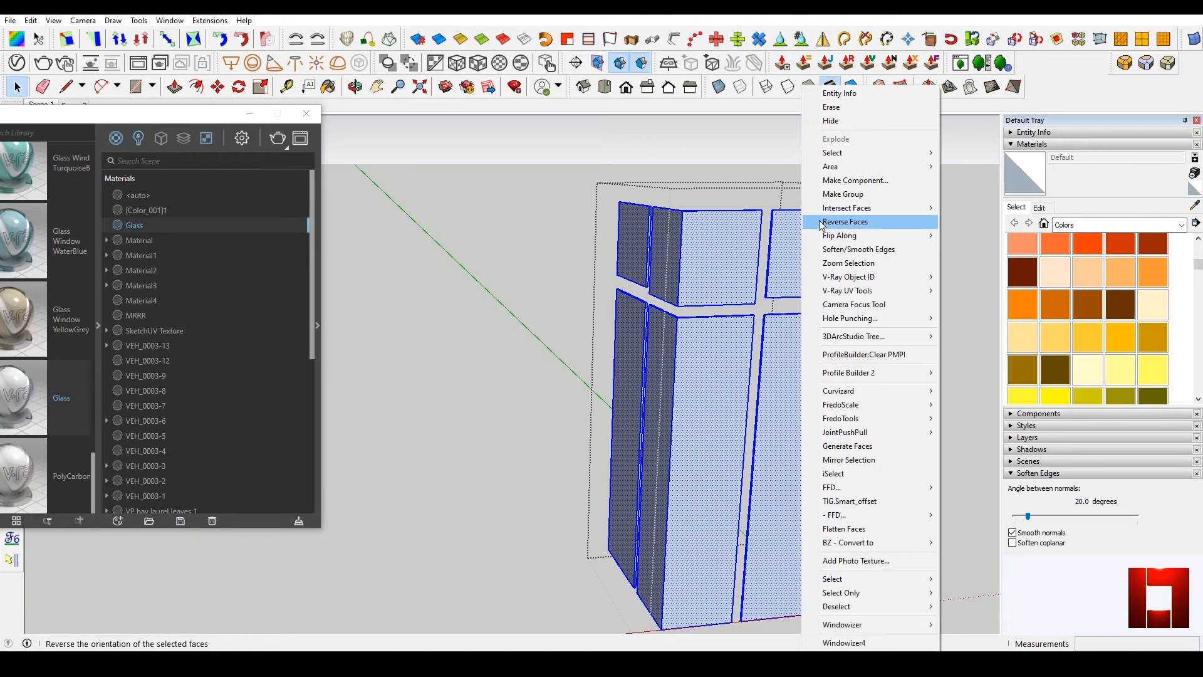
{"action": "left_click", "coordinate": [848, 222]}
{"action": "key", "text": "space"}
Apply the Glass material to all selected panes of the corner window
{"action": "left_click", "coordinate": [145, 219]}
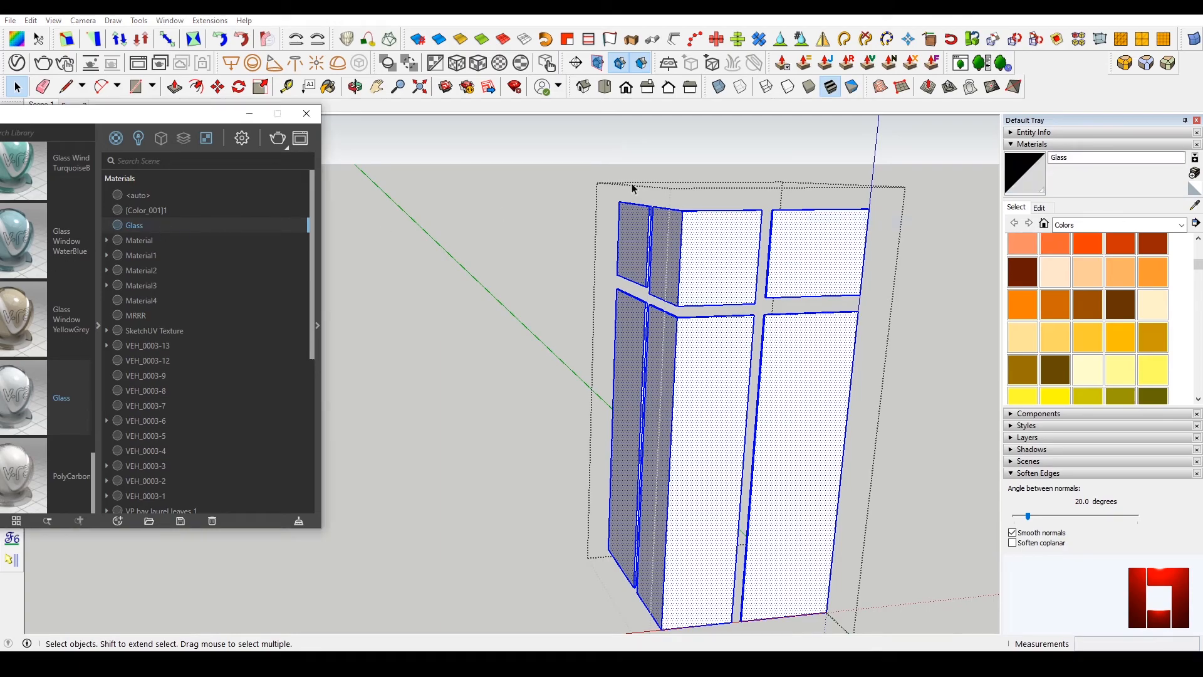
{"action": "key", "text": "b"}
{"action": "left_click", "coordinate": [780, 276]}
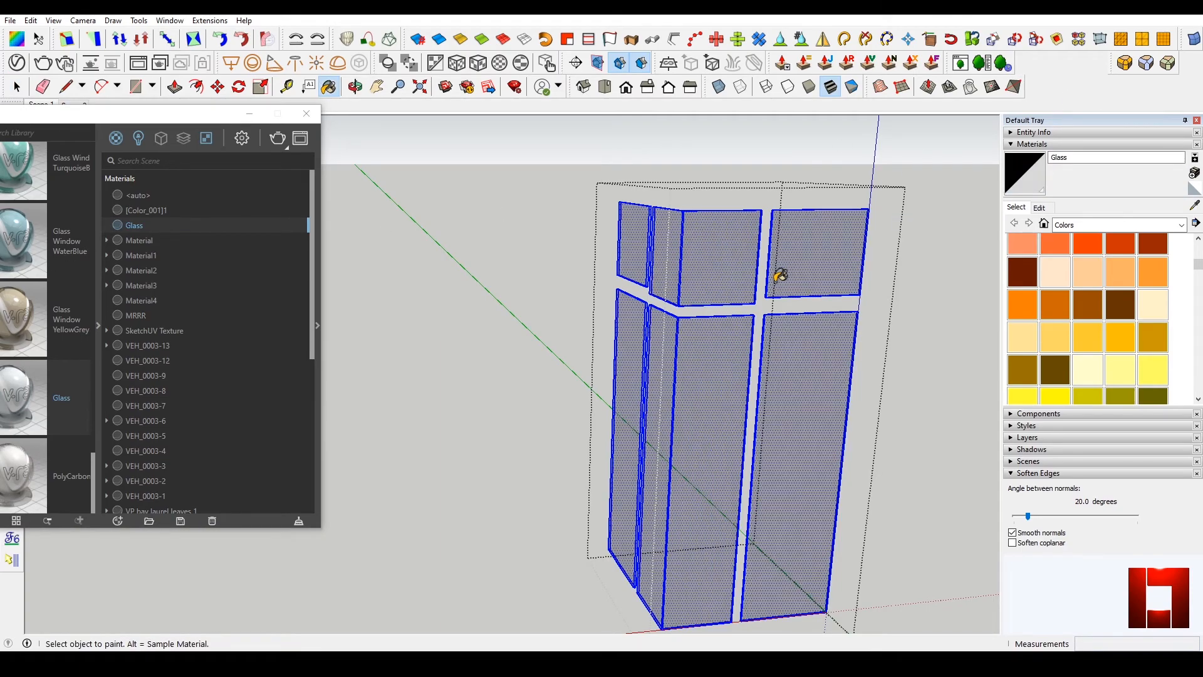
{"action": "middle_click_drag", "start_coordinate": [710, 317], "coordinate": [810, 287]}
{"action": "scroll", "coordinate": [626, 304], "scroll_direction": "down", "scroll_amount": 6}
Select the horizontal blind and move it inside the house beside the corner window
{"action": "left_click", "coordinate": [645, 294]}
{"action": "left_click", "coordinate": [510, 300]}
{"action": "left_click", "coordinate": [517, 300]}
{"action": "scroll", "coordinate": [725, 317], "scroll_direction": "up", "scroll_amount": 4}
{"action": "scroll", "coordinate": [700, 326], "scroll_direction": "up", "scroll_amount": 3}
{"action": "scroll", "coordinate": [652, 365], "scroll_direction": "up", "scroll_amount": 3}
{"action": "middle_click_drag", "start_coordinate": [614, 364], "coordinate": [795, 362]}
{"action": "scroll", "coordinate": [658, 384], "scroll_direction": "up", "scroll_amount": 3}
{"action": "scroll", "coordinate": [658, 385], "scroll_direction": "up", "scroll_amount": 2}
{"action": "middle_click_drag", "start_coordinate": [659, 381], "coordinate": [1149, 379]}
{"action": "middle_click_drag", "start_coordinate": [814, 337], "coordinate": [921, 357]}
{"action": "left_click", "coordinate": [562, 364]}
{"action": "middle_click_drag", "start_coordinate": [562, 363], "coordinate": [657, 328]}
{"action": "middle_click_drag", "start_coordinate": [721, 268], "coordinate": [640, 363]}
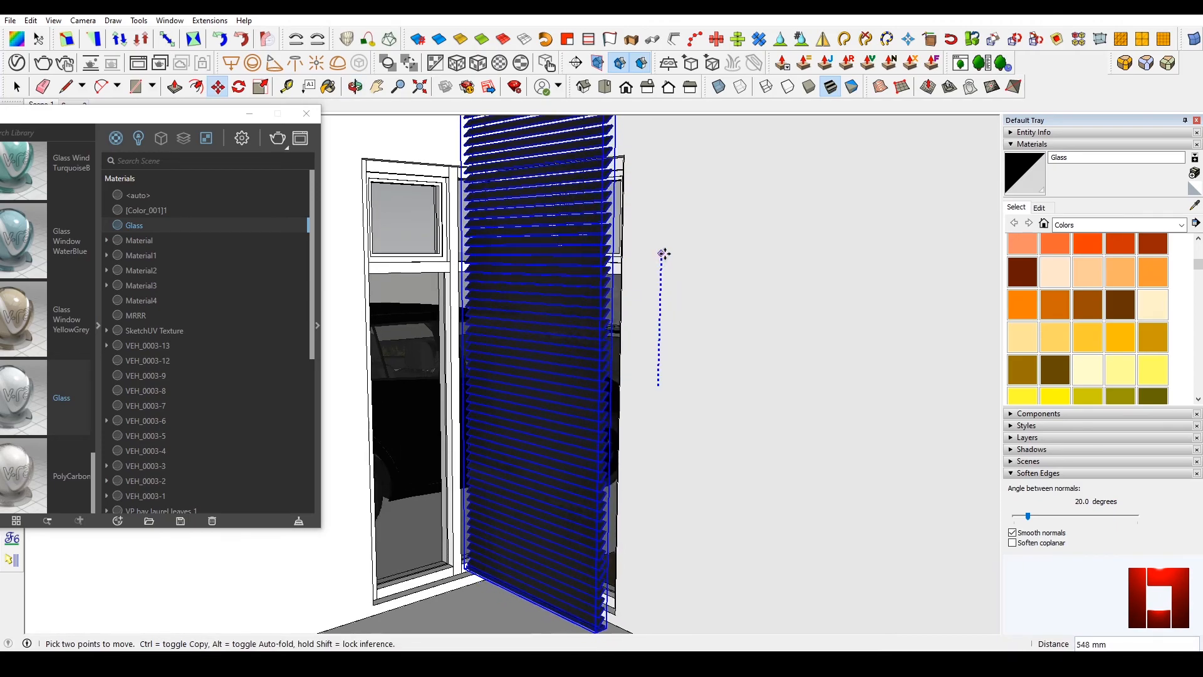
{"action": "middle_click_drag", "start_coordinate": [665, 253], "coordinate": [631, 269]}
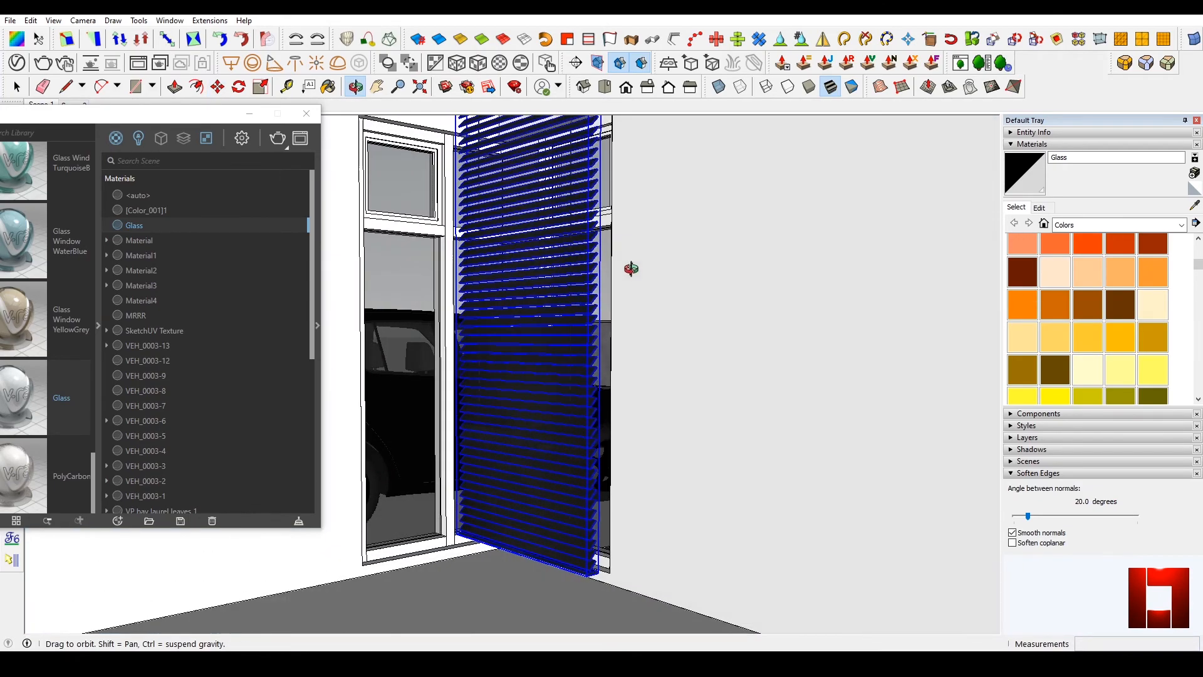
Lower the blind about 115 mm and slide it against the street-facing panes of the corner window
{"action": "scroll", "coordinate": [630, 482], "scroll_direction": "up", "scroll_amount": 2}
{"action": "middle_click_drag", "start_coordinate": [629, 483], "coordinate": [677, 395]}
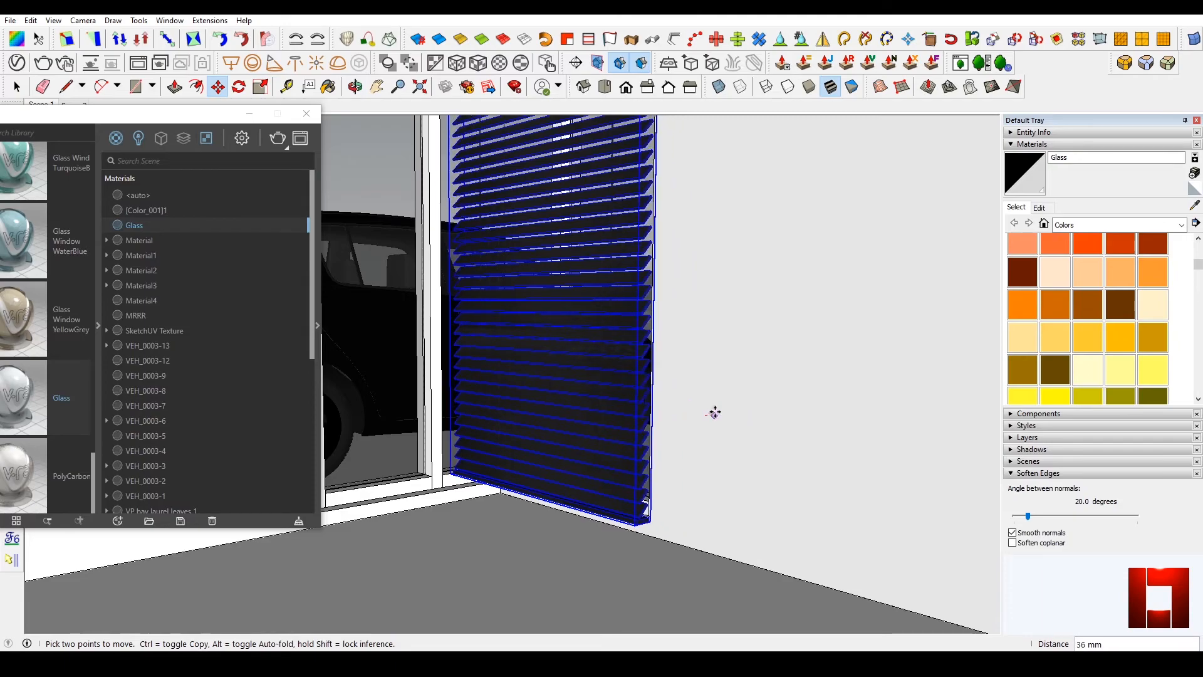
{"action": "left_click", "coordinate": [725, 270]}
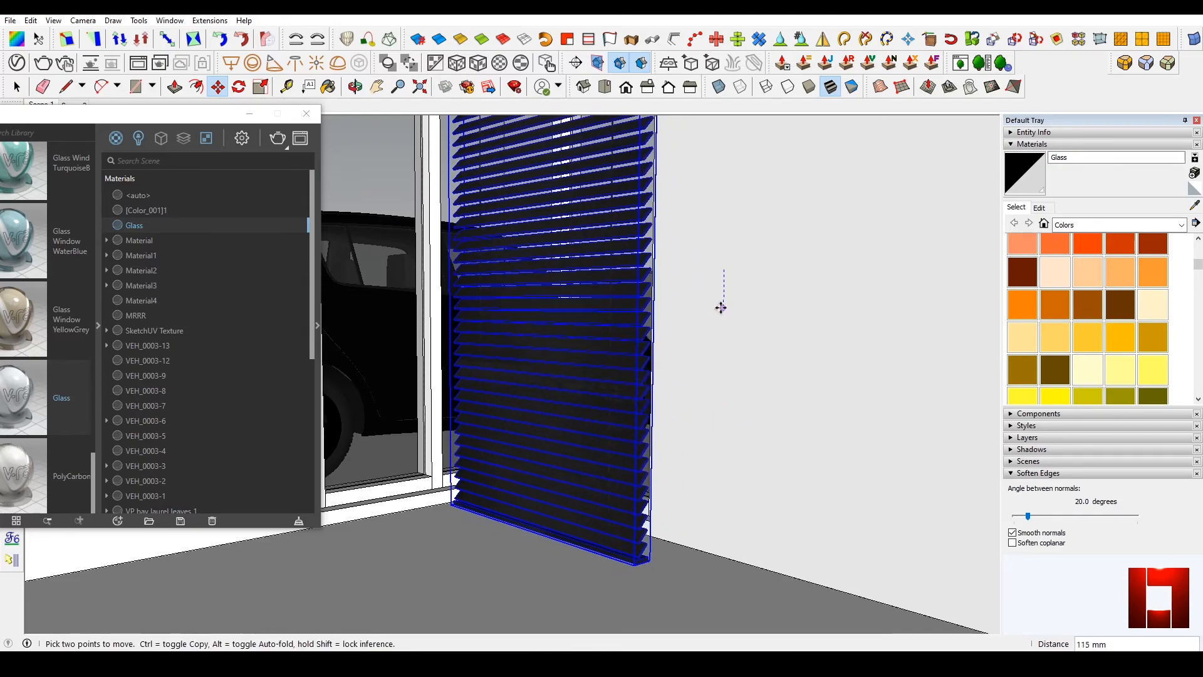
{"action": "middle_click_drag", "start_coordinate": [721, 307], "coordinate": [530, 338]}
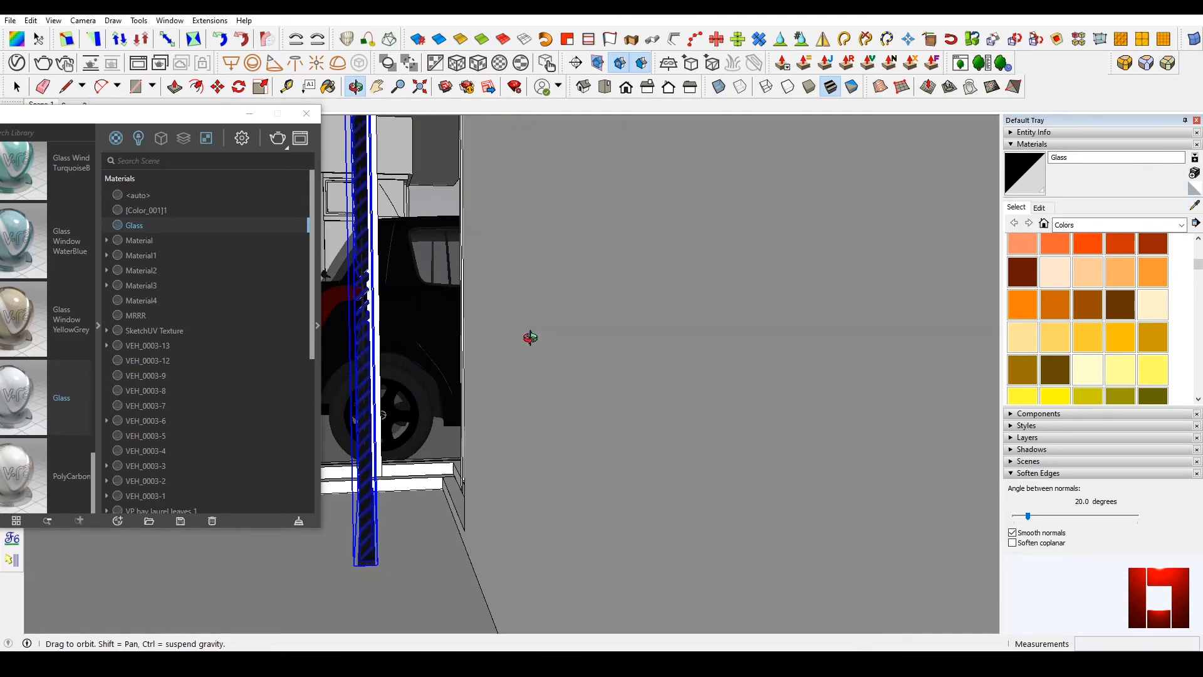
{"action": "left_click", "coordinate": [332, 560]}
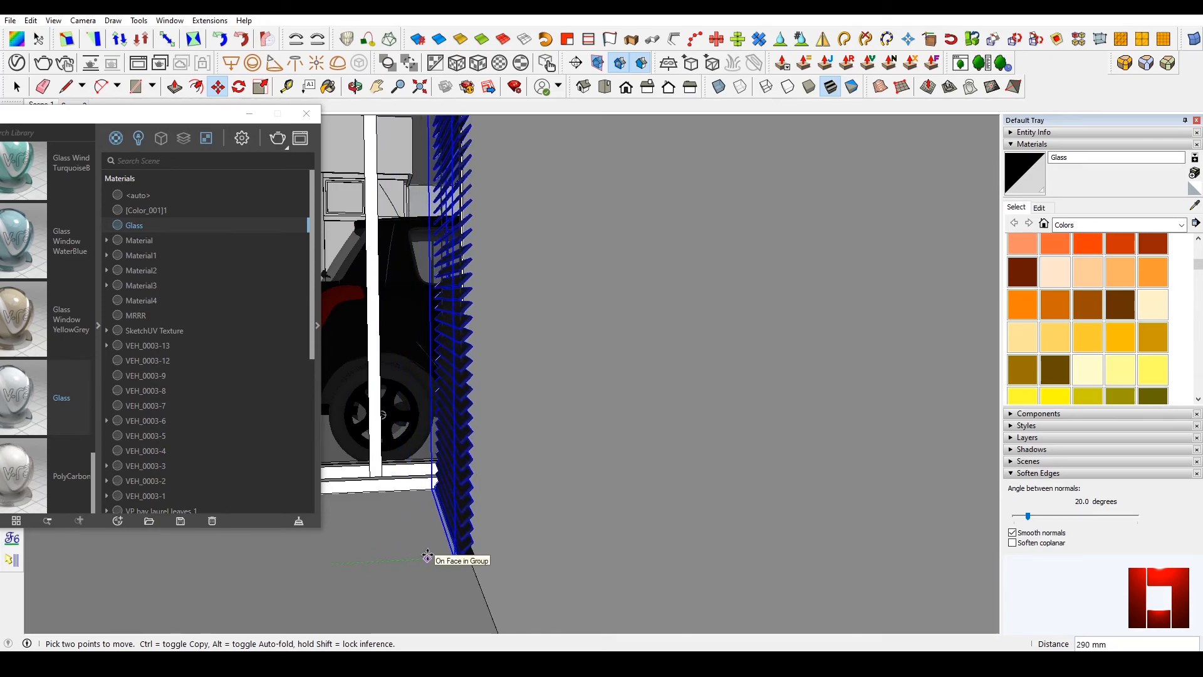
{"action": "middle_click_drag", "start_coordinate": [403, 520], "coordinate": [595, 499]}
Flip the blind at the corner window along one of its axes
{"action": "right_click", "coordinate": [595, 499]}
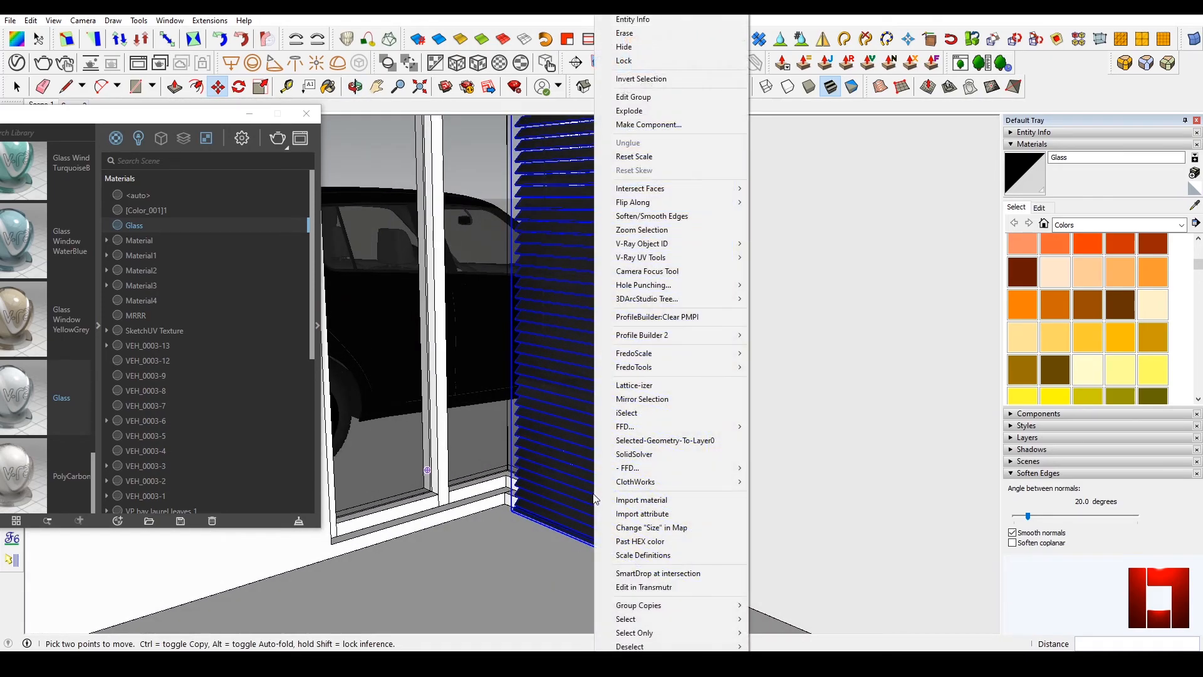
{"action": "mouse_move", "coordinate": [677, 203]}
{"action": "left_click", "coordinate": [828, 217]}
{"action": "middle_click_drag", "start_coordinate": [744, 319], "coordinate": [652, 500]}
{"action": "key", "text": "space"}
Copy the blind about 580 mm further into the room, away from the street-facing panes
{"action": "middle_click_drag", "start_coordinate": [642, 432], "coordinate": [755, 19]}
{"action": "scroll", "coordinate": [693, 217], "scroll_direction": "down", "scroll_amount": 5}
{"action": "scroll", "coordinate": [652, 275], "scroll_direction": "up", "scroll_amount": 2}
{"action": "middle_click_drag", "start_coordinate": [640, 261], "coordinate": [622, 549]}
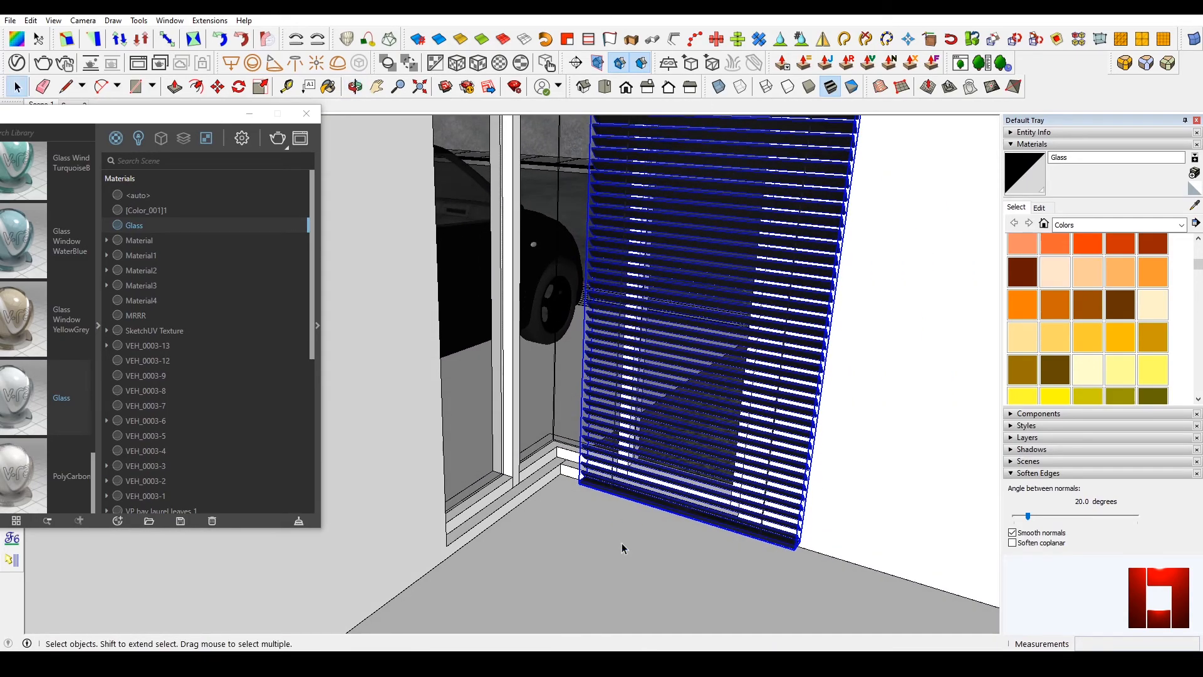
{"action": "key", "text": "ctrl"}
{"action": "left_click", "coordinate": [622, 509]}
{"action": "left_click", "coordinate": [514, 501]}
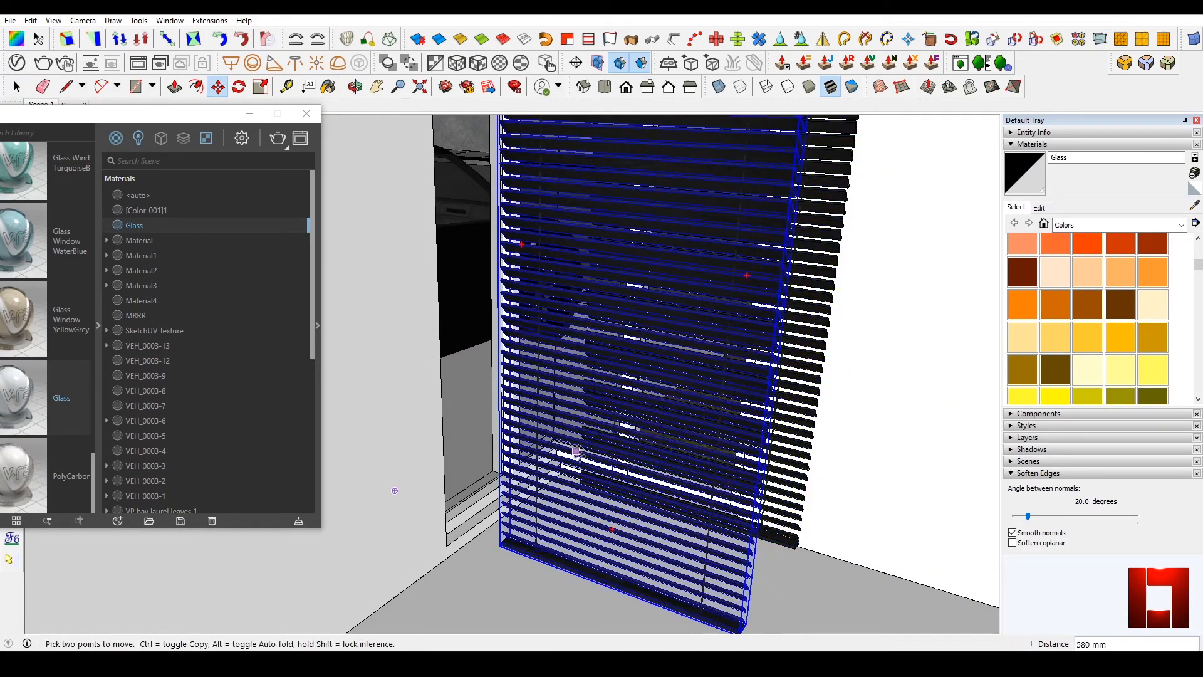
{"action": "key", "text": "space"}
Turn on X-ray view and rotate the copied blind 90 degrees about the vertical axis
{"action": "middle_click_drag", "start_coordinate": [637, 239], "coordinate": [630, 481]}
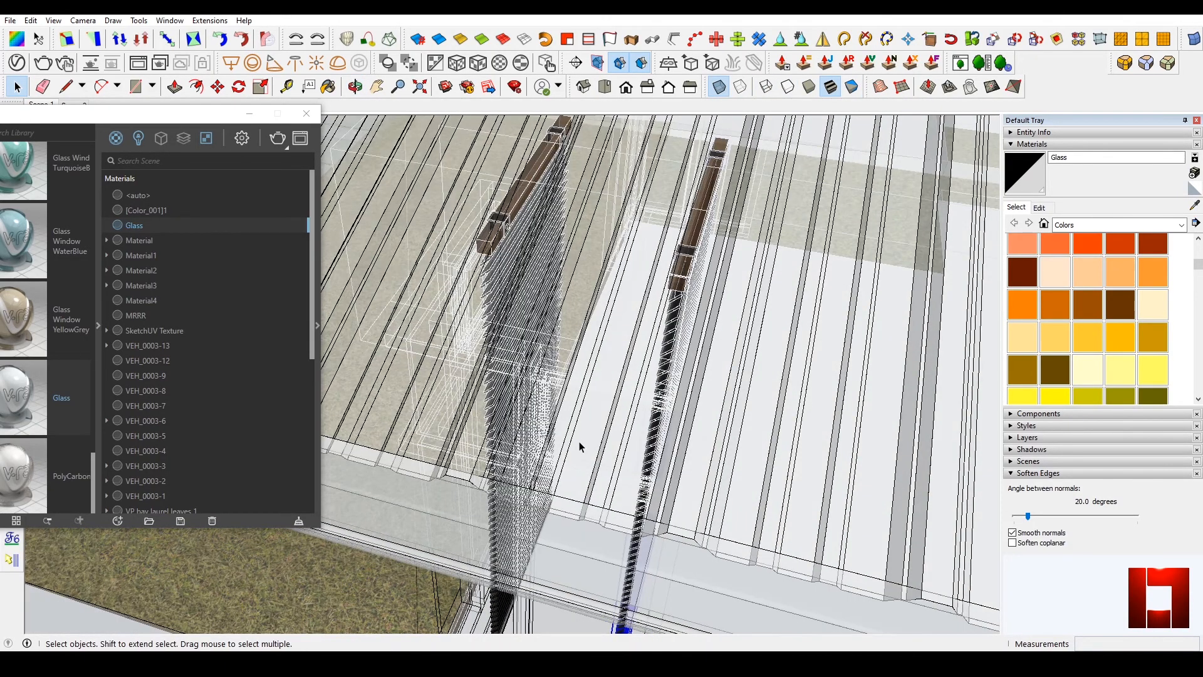
{"action": "mouse_move", "coordinate": [580, 440]}
{"action": "middle_mouse_down"}
{"action": "mouse_move", "coordinate": [693, 461]}
{"action": "mouse_move", "coordinate": [612, 443]}
{"action": "mouse_move", "coordinate": [622, 516]}
{"action": "mouse_move", "coordinate": [625, 307]}
{"action": "middle_mouse_up"}
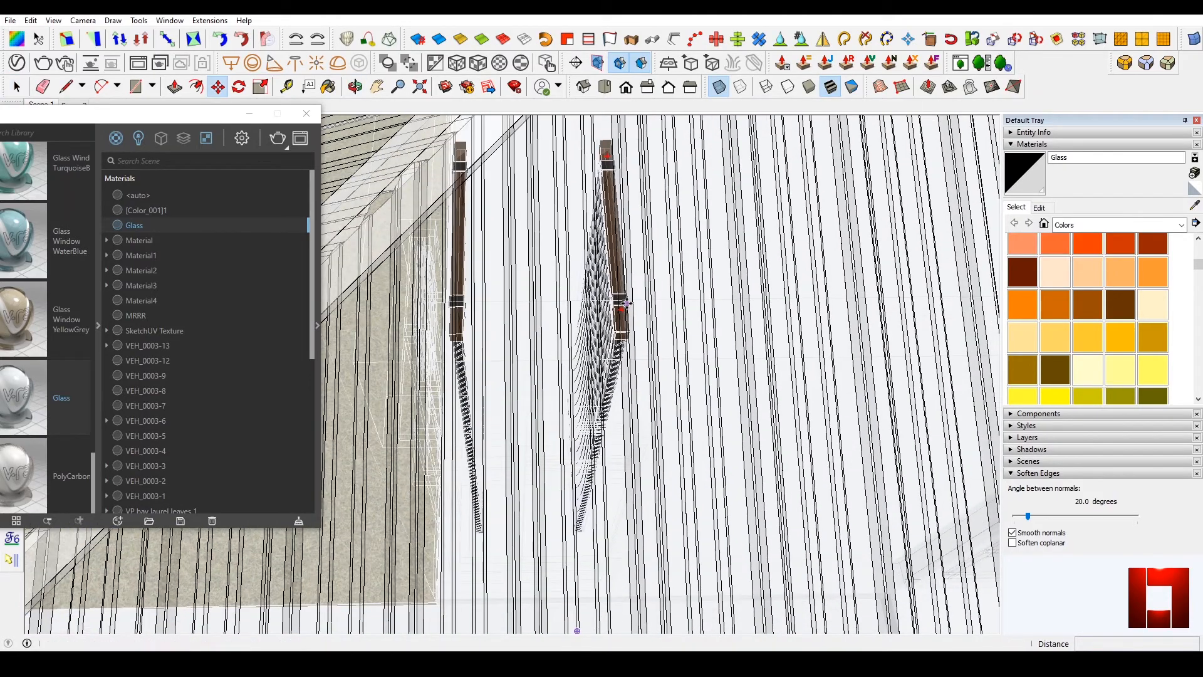
{"action": "left_click", "coordinate": [620, 308]}
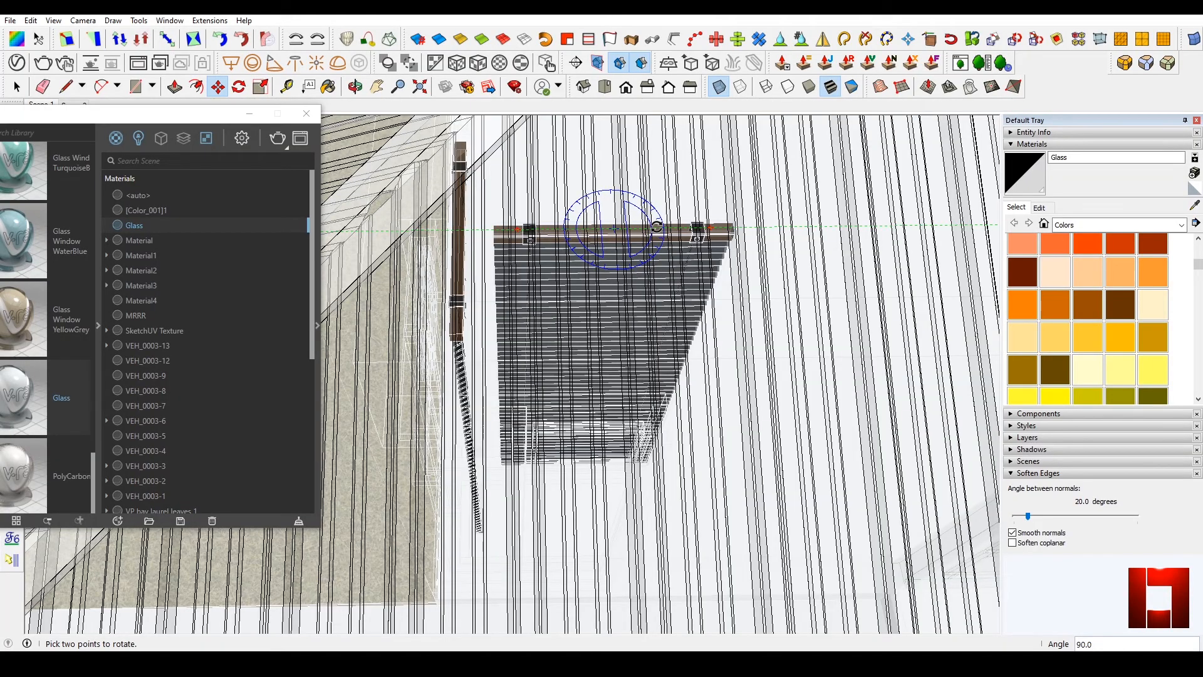
{"action": "left_click", "coordinate": [656, 227]}
{"action": "key", "text": "space"}
Try to move the rotated blind copy, then undo the last change
{"action": "middle_click_drag", "start_coordinate": [653, 231], "coordinate": [657, 295]}
{"action": "key", "text": "m"}
{"action": "left_click", "coordinate": [652, 320]}
{"action": "left_click", "coordinate": [687, 231]}
{"action": "middle_click_drag", "start_coordinate": [686, 231], "coordinate": [696, 330]}
{"action": "key", "text": "ctrl+z"}
Rotate the copied blind parallel to the driveway-side panes and reposition it inside the house behind them
{"action": "left_click", "coordinate": [645, 368]}
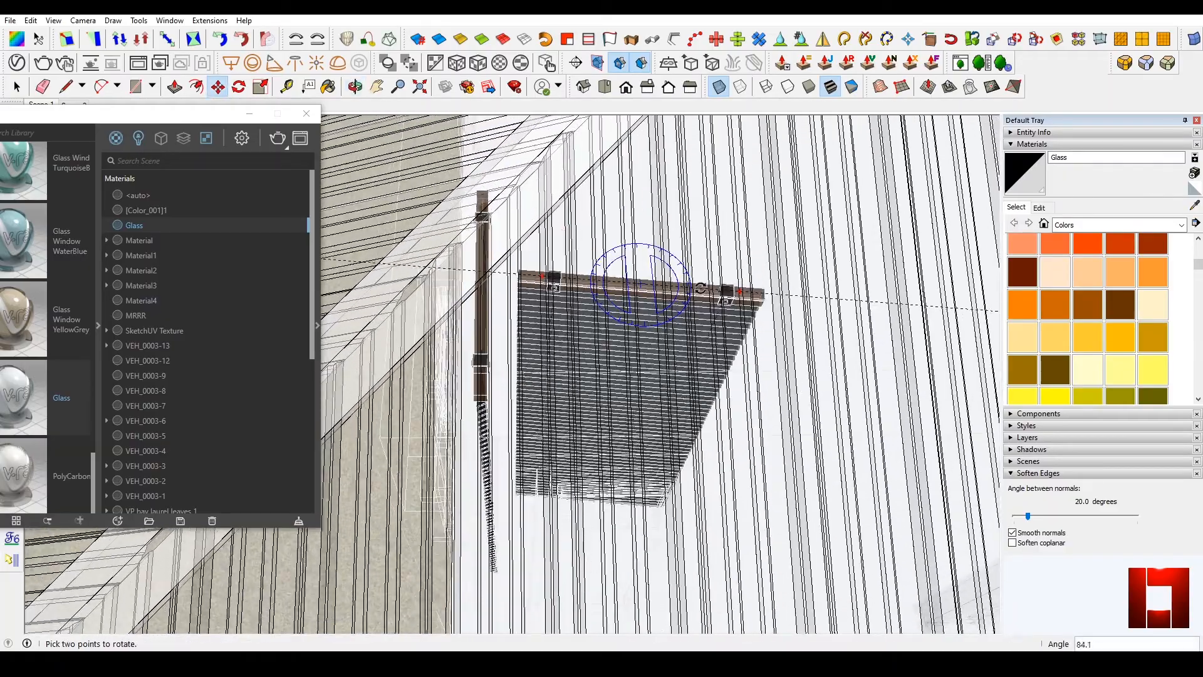
{"action": "middle_click_drag", "start_coordinate": [659, 447], "coordinate": [763, 203]}
{"action": "scroll", "coordinate": [762, 203], "scroll_direction": "down", "scroll_amount": 2}
{"action": "middle_click_drag", "start_coordinate": [713, 491], "coordinate": [701, 514]}
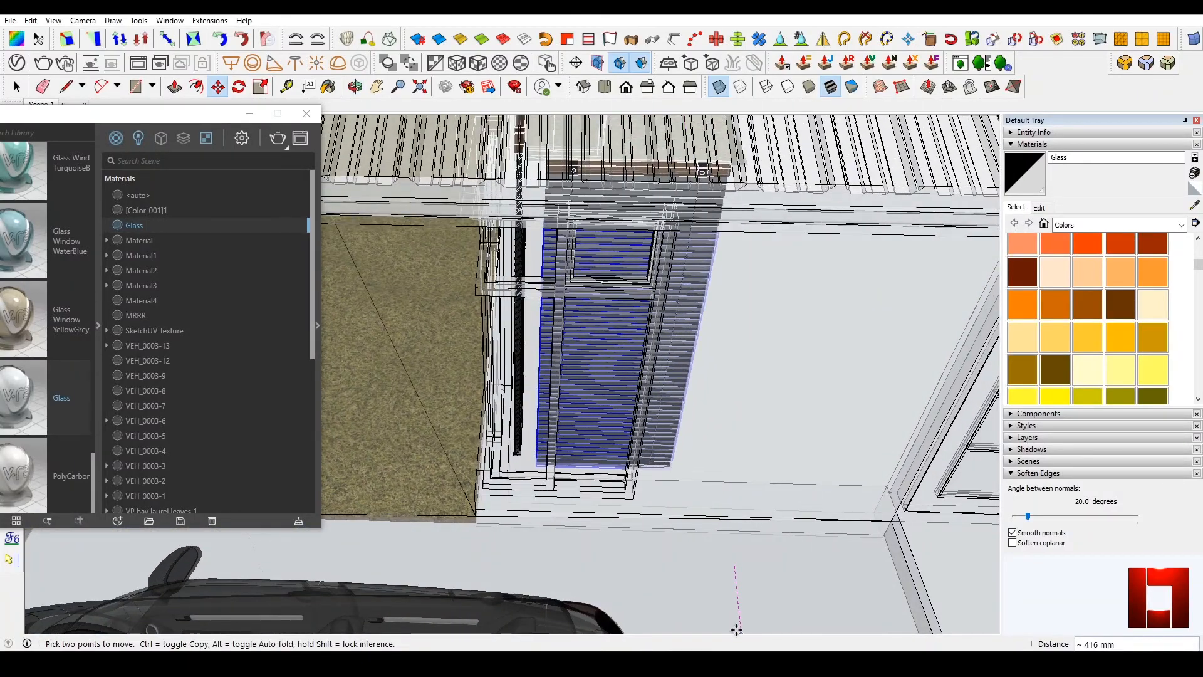
{"action": "left_click", "coordinate": [744, 596]}
{"action": "key", "text": "space"}
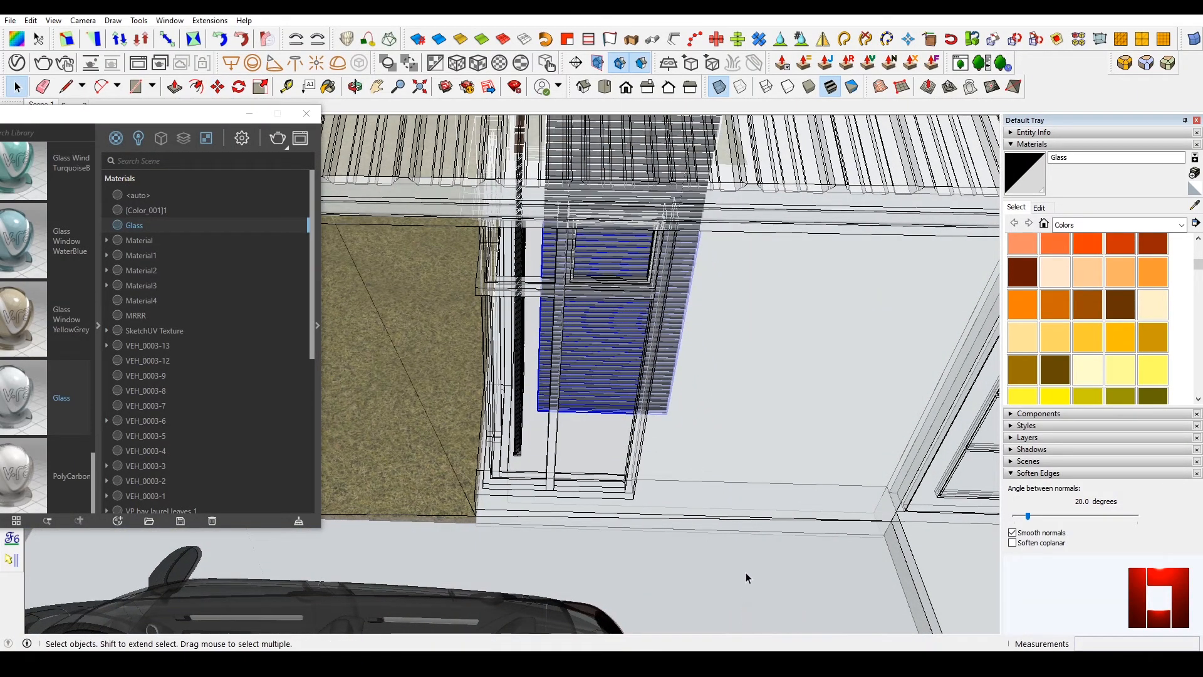
Turn off X-ray view and move the copied blind about 563 mm toward the driveway-side panes
{"action": "left_click", "coordinate": [718, 86]}
{"action": "key", "text": "k"}
{"action": "middle_click_drag", "start_coordinate": [662, 519], "coordinate": [790, 526]}
{"action": "key", "text": "k"}
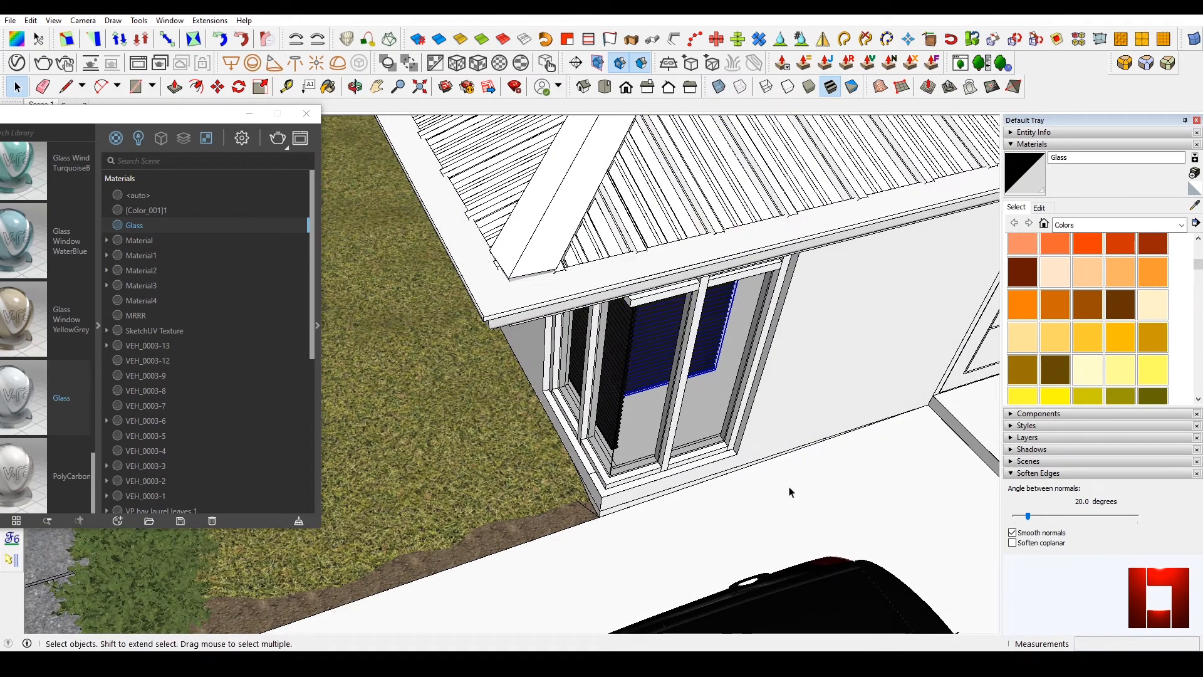
{"action": "key", "text": "m"}
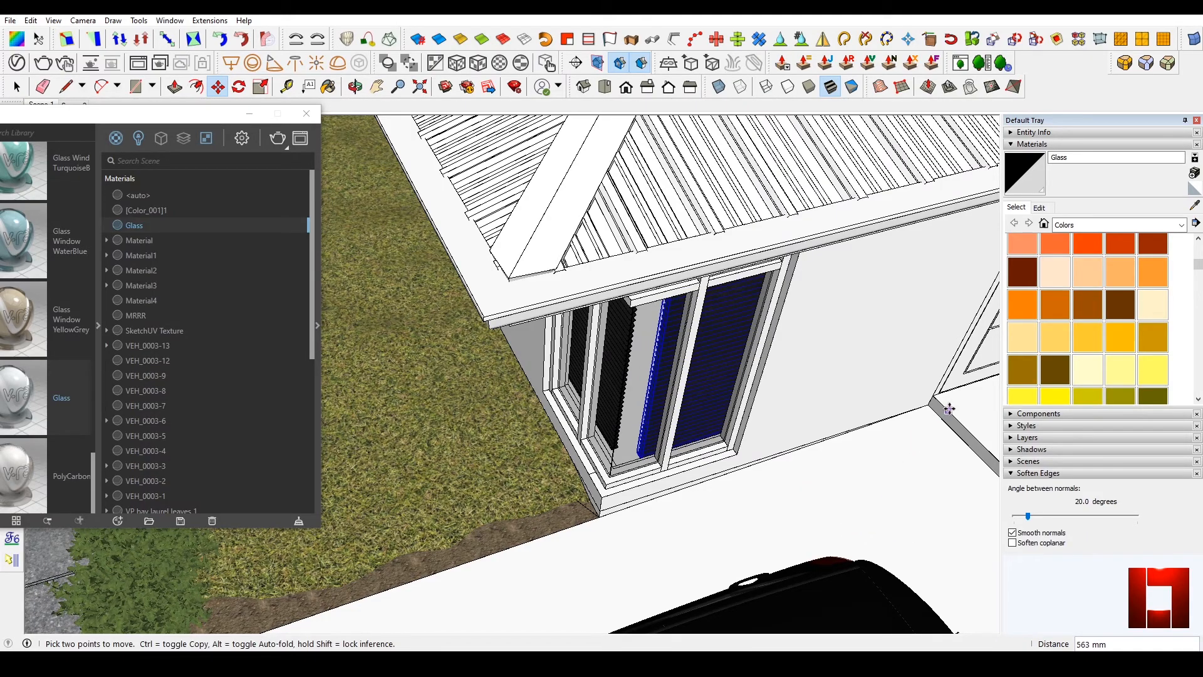
{"action": "middle_click_drag", "start_coordinate": [971, 404], "coordinate": [538, 510]}
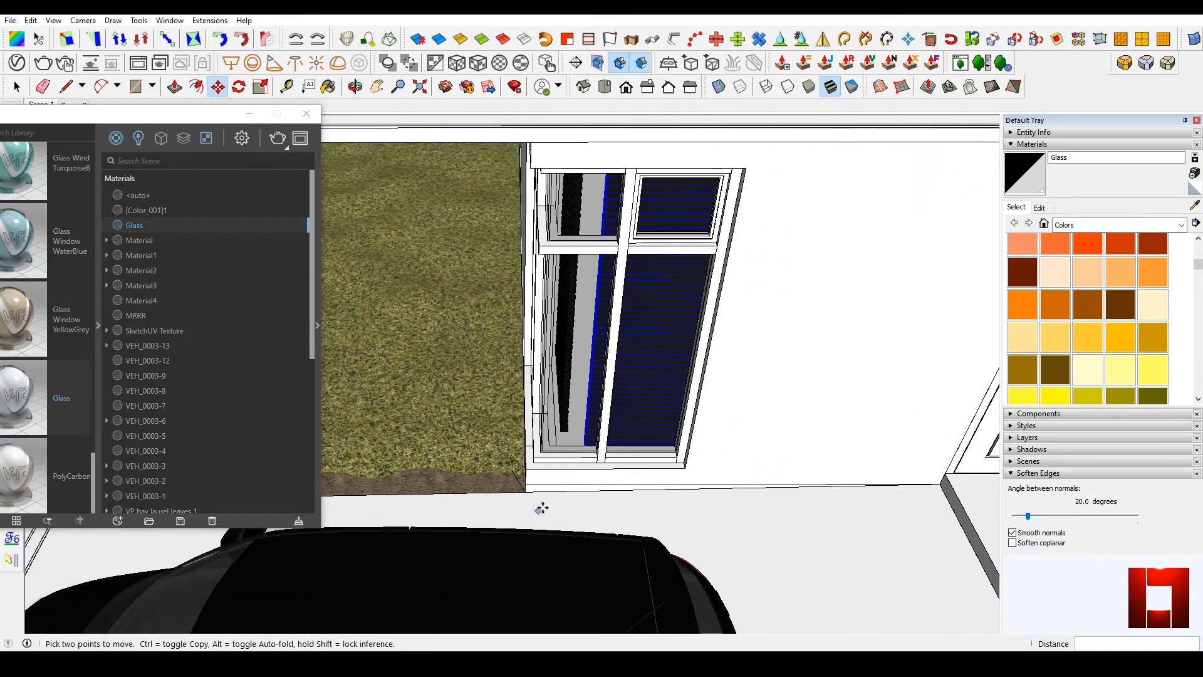
Slide the copied blind about 175 mm along the driveway-side panes and adjust its position by about 63 mm
{"action": "scroll", "coordinate": [695, 470], "scroll_direction": "up", "scroll_amount": 2}
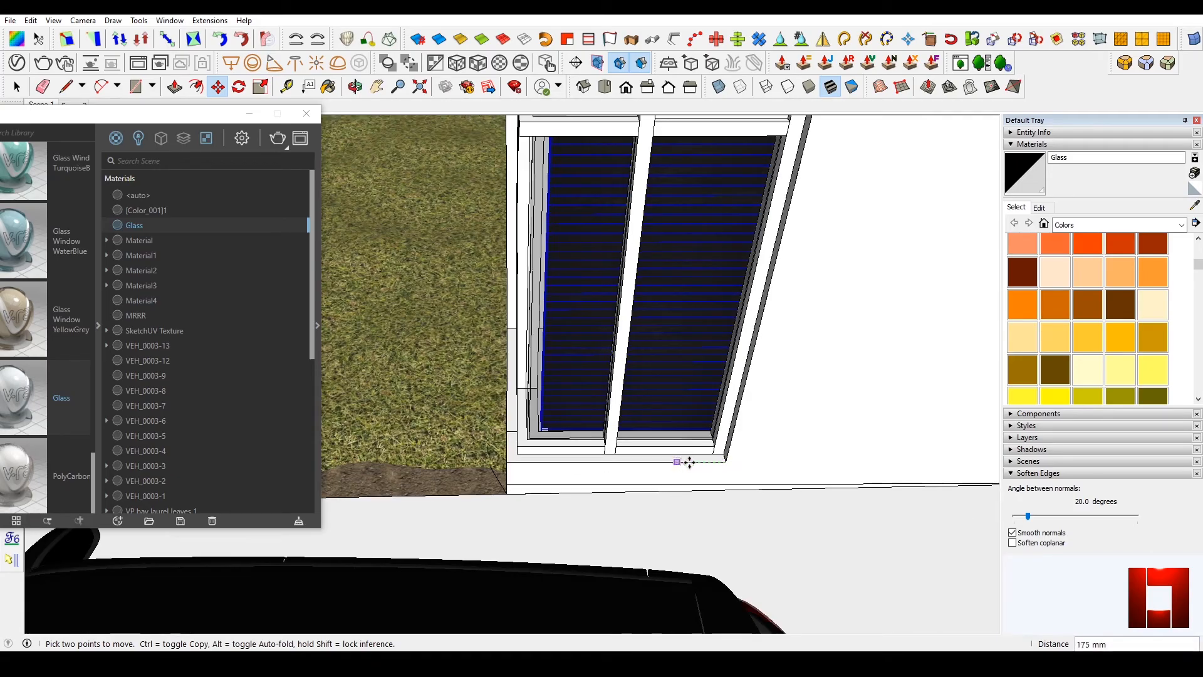
{"action": "key", "text": "space"}
{"action": "middle_click_drag", "start_coordinate": [696, 462], "coordinate": [618, 495]}
{"action": "key", "text": "m"}
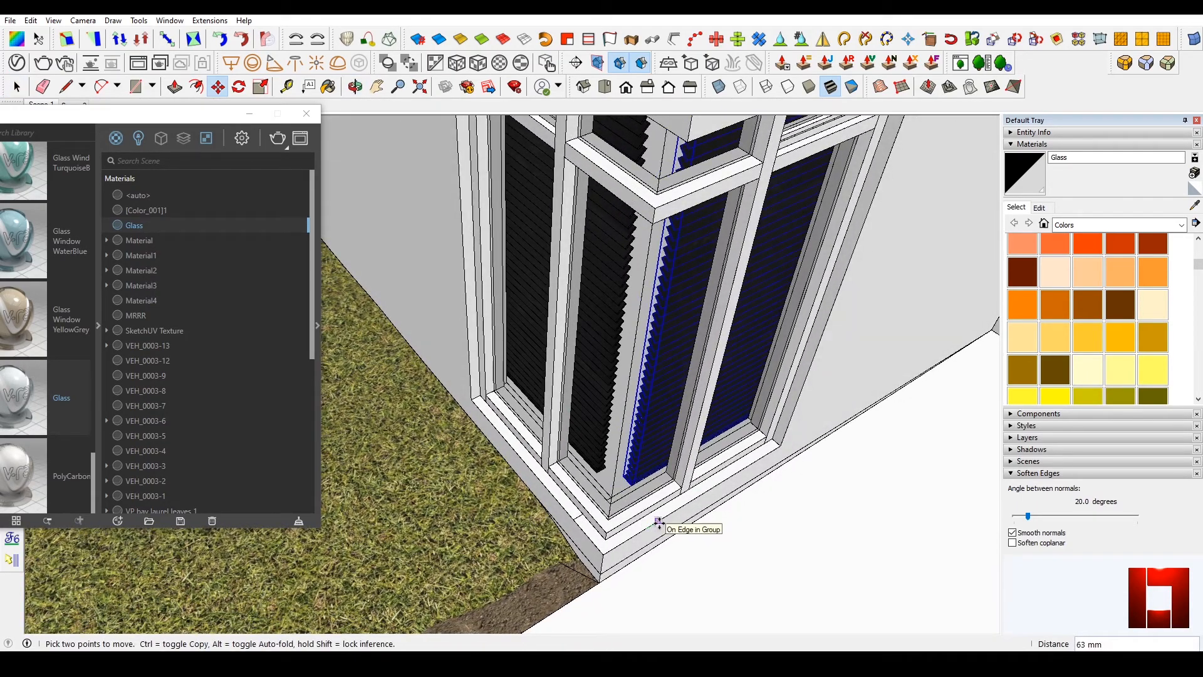
{"action": "key", "text": "space"}
Select the blind behind the street-facing panes and slide it along the wall toward the window corner
{"action": "middle_click_drag", "start_coordinate": [546, 450], "coordinate": [1093, 397]}
{"action": "middle_click_drag", "start_coordinate": [351, 332], "coordinate": [452, 384], "text": "shift"}
{"action": "left_click", "coordinate": [515, 433]}
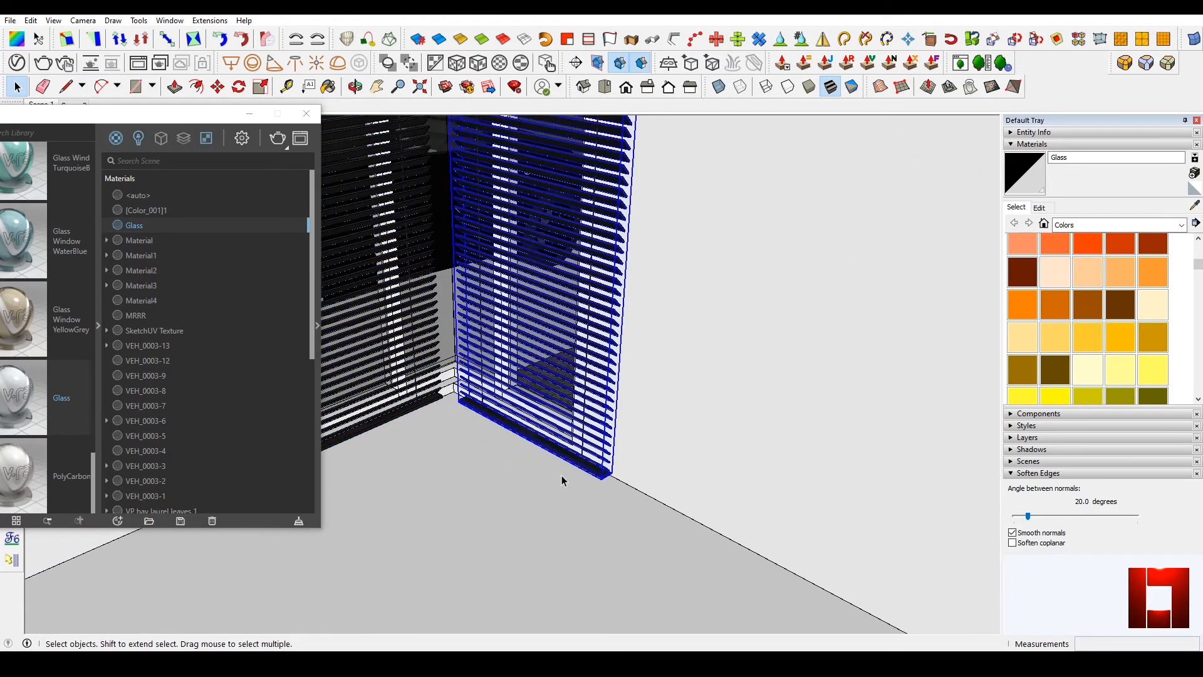
{"action": "key", "text": "m"}
{"action": "left_click", "coordinate": [560, 476]}
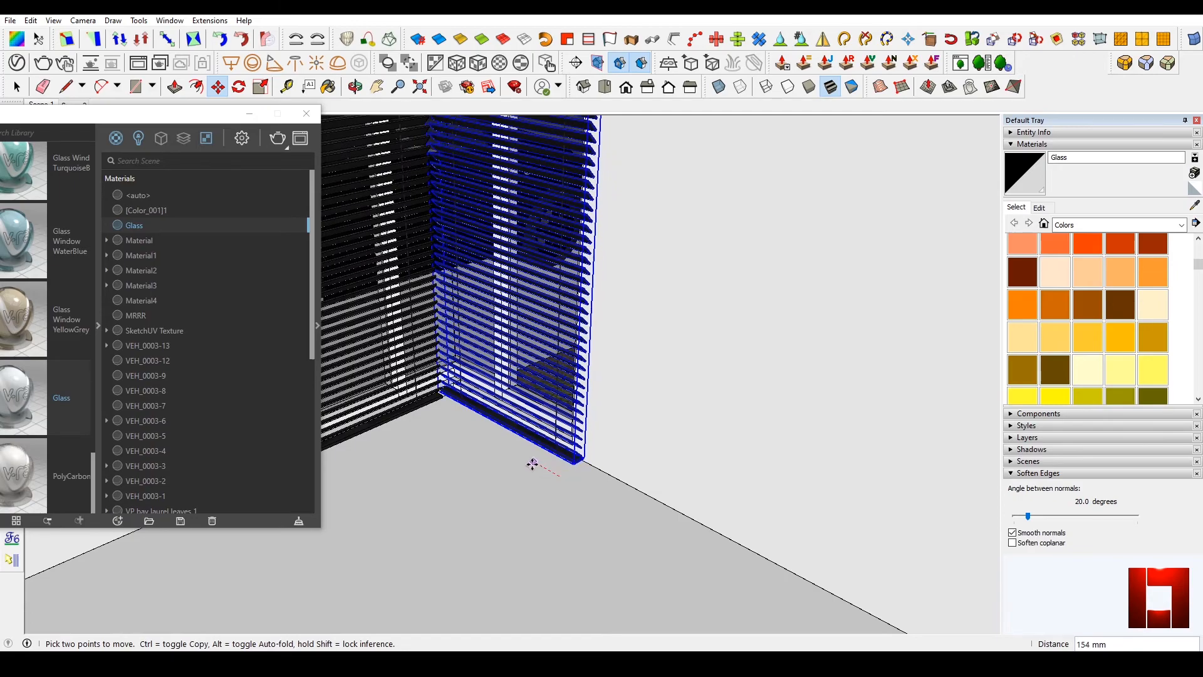
{"action": "left_click", "coordinate": [539, 463]}
{"action": "key", "text": "space"}
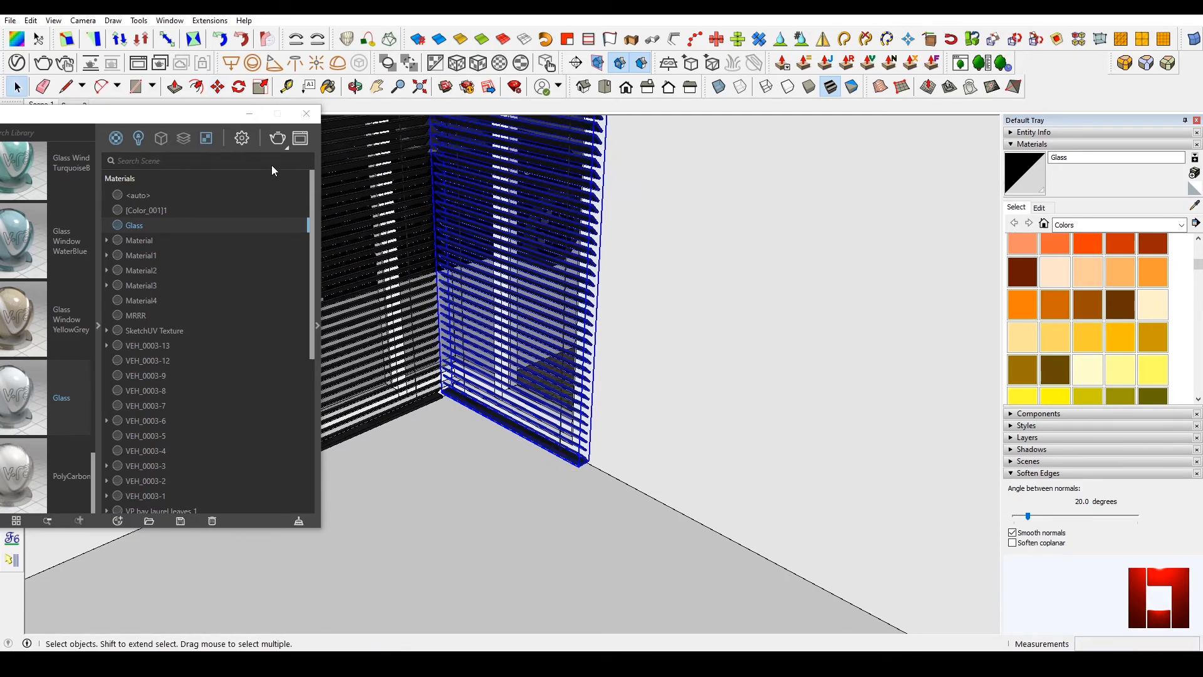
Return to the Scene 1 view and add the Aluminum Anodized DarkGray preset from the Metal category to the scene materials
{"action": "left_click_drag", "start_coordinate": [176, 113], "coordinate": [574, 153]}
{"action": "left_click", "coordinate": [36, 105]}
{"action": "left_click", "coordinate": [548, 150]}
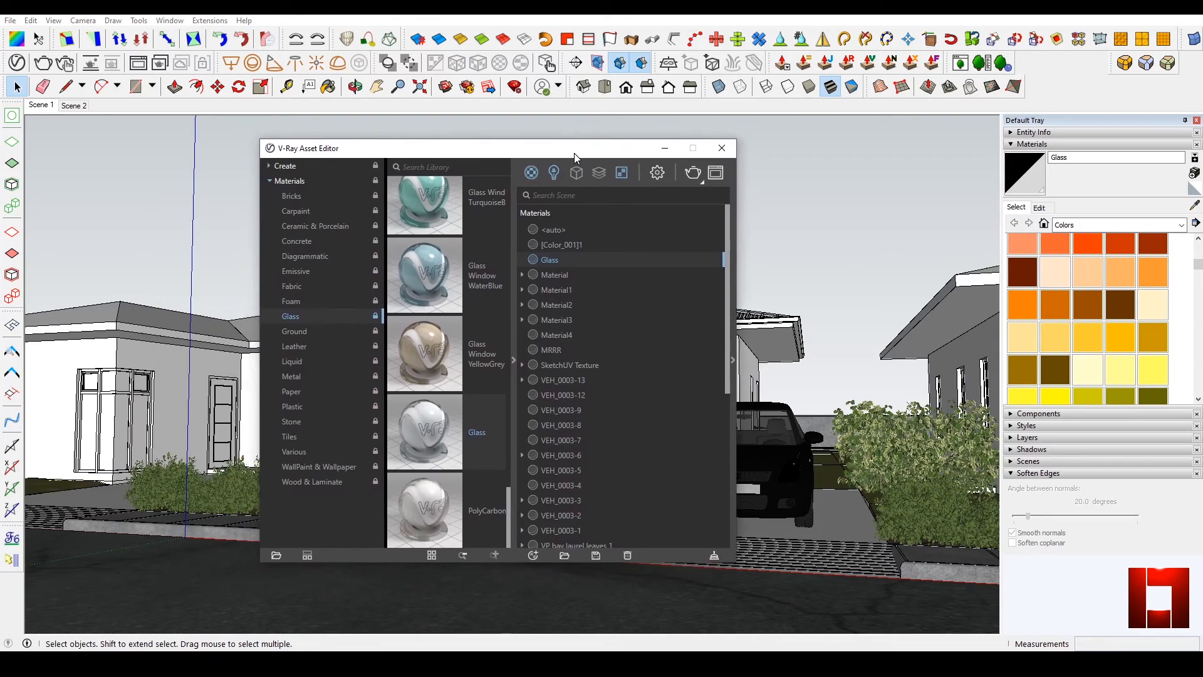
{"action": "left_click", "coordinate": [292, 377]}
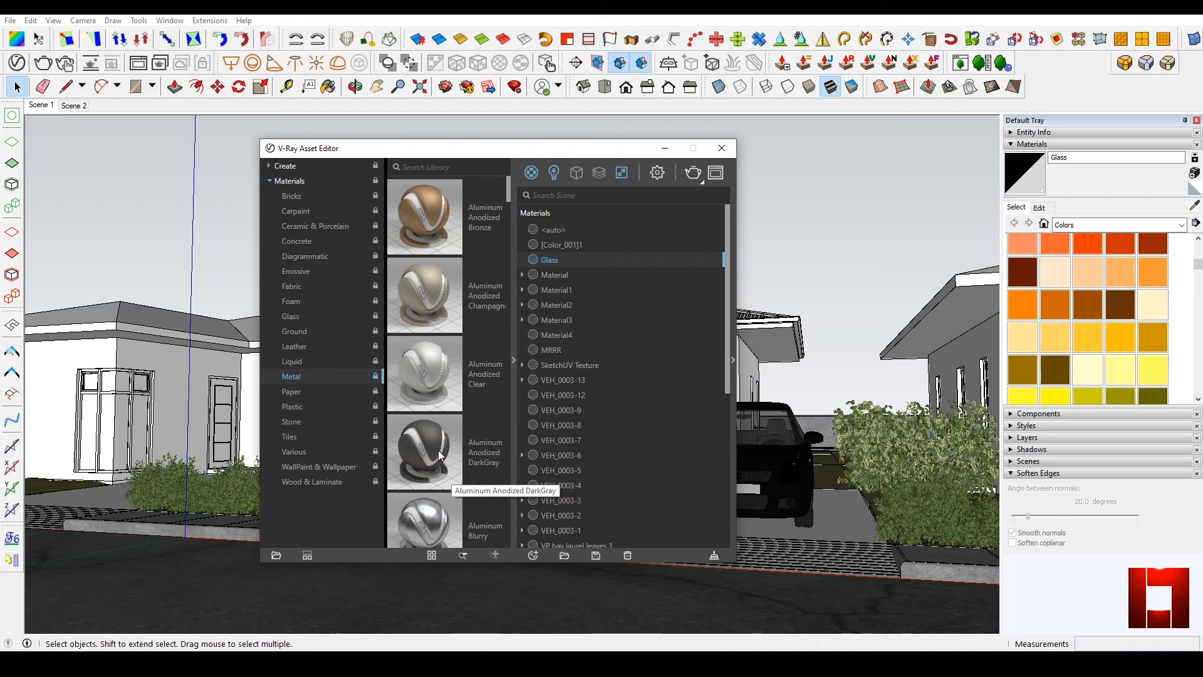
{"action": "scroll", "coordinate": [438, 450], "scroll_direction": "down", "scroll_amount": 1}
{"action": "scroll", "coordinate": [438, 442], "scroll_direction": "up", "scroll_amount": 1}
{"action": "left_click_drag", "start_coordinate": [436, 438], "coordinate": [619, 291]}
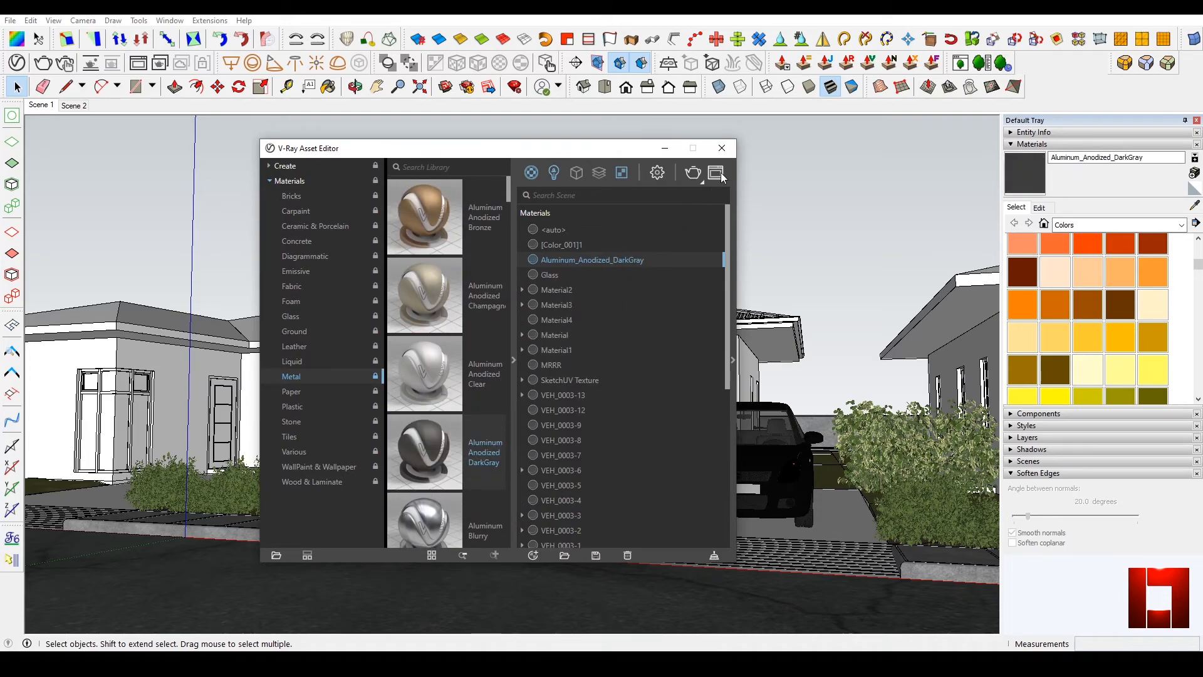
Open the corner window down to its frame geometry and apply the Aluminum_Anodized_DarkGray material to the whole frame
{"action": "left_click_drag", "start_coordinate": [696, 162], "coordinate": [412, 140]}
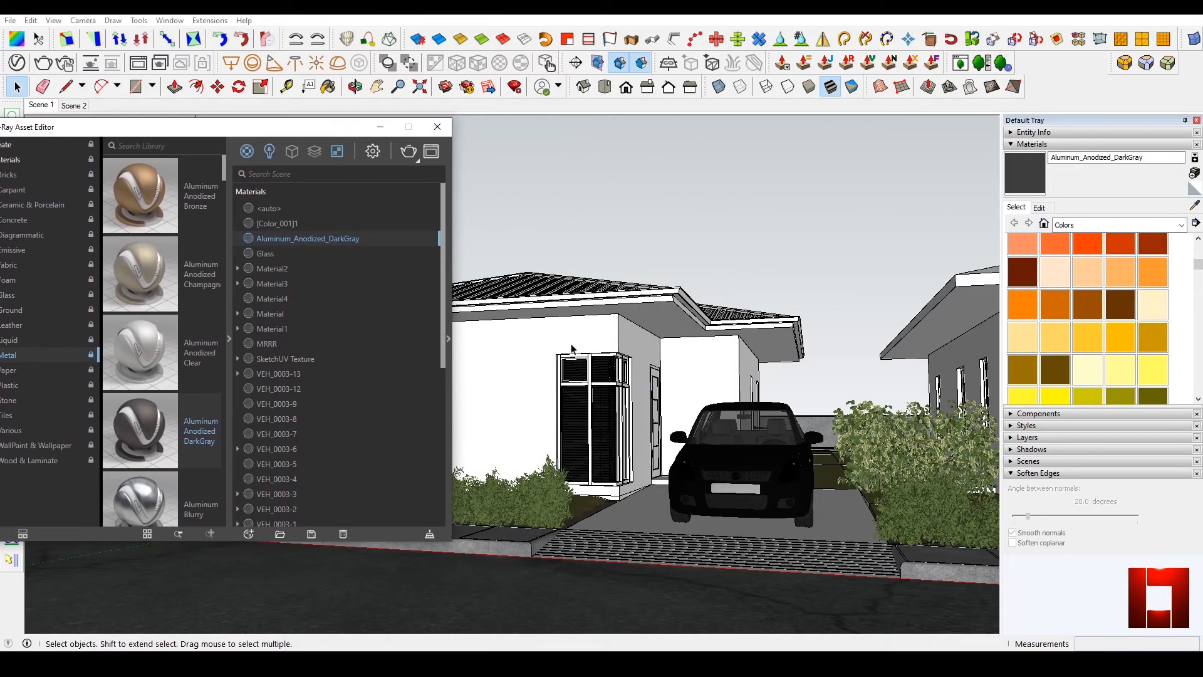
{"action": "scroll", "coordinate": [562, 376], "scroll_direction": "up", "scroll_amount": 6}
{"action": "left_click", "coordinate": [562, 416]}
{"action": "double_click", "coordinate": [562, 416]}
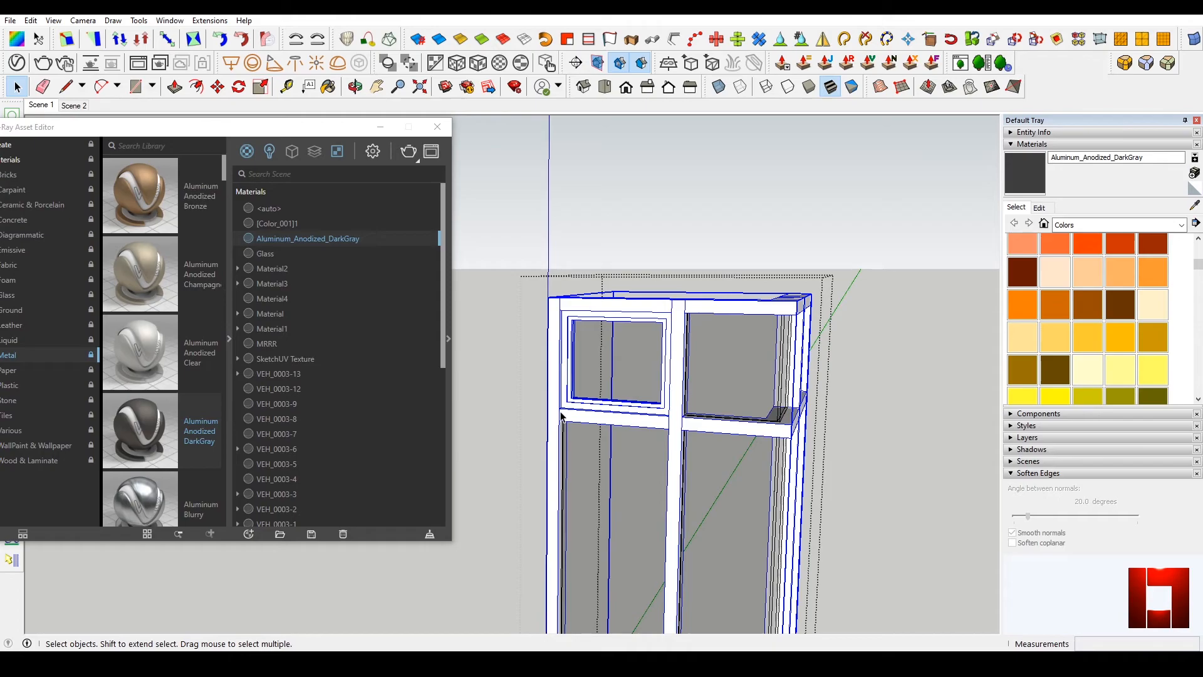
{"action": "key", "text": "b"}
{"action": "left_click", "coordinate": [560, 407]}
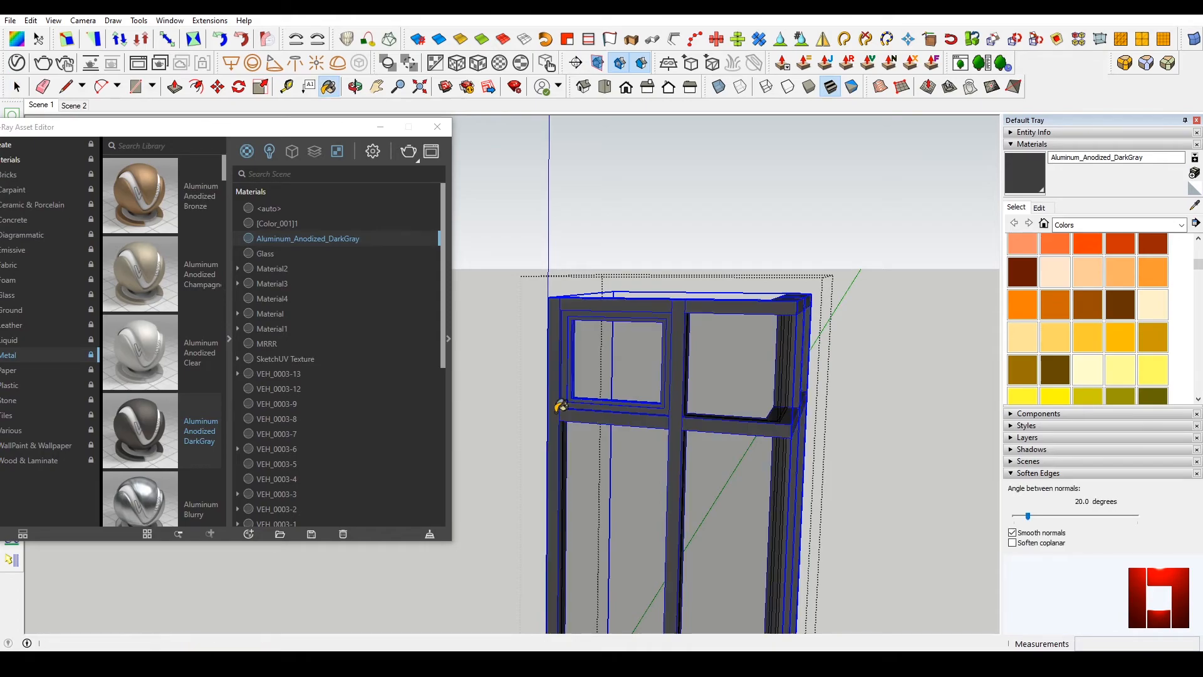
Open the second corner window down to its frame geometry and apply the Aluminum_Anodized_DarkGray material to the whole frame
{"action": "middle_click_drag", "start_coordinate": [701, 416], "coordinate": [569, 368]}
{"action": "key", "text": "space"}
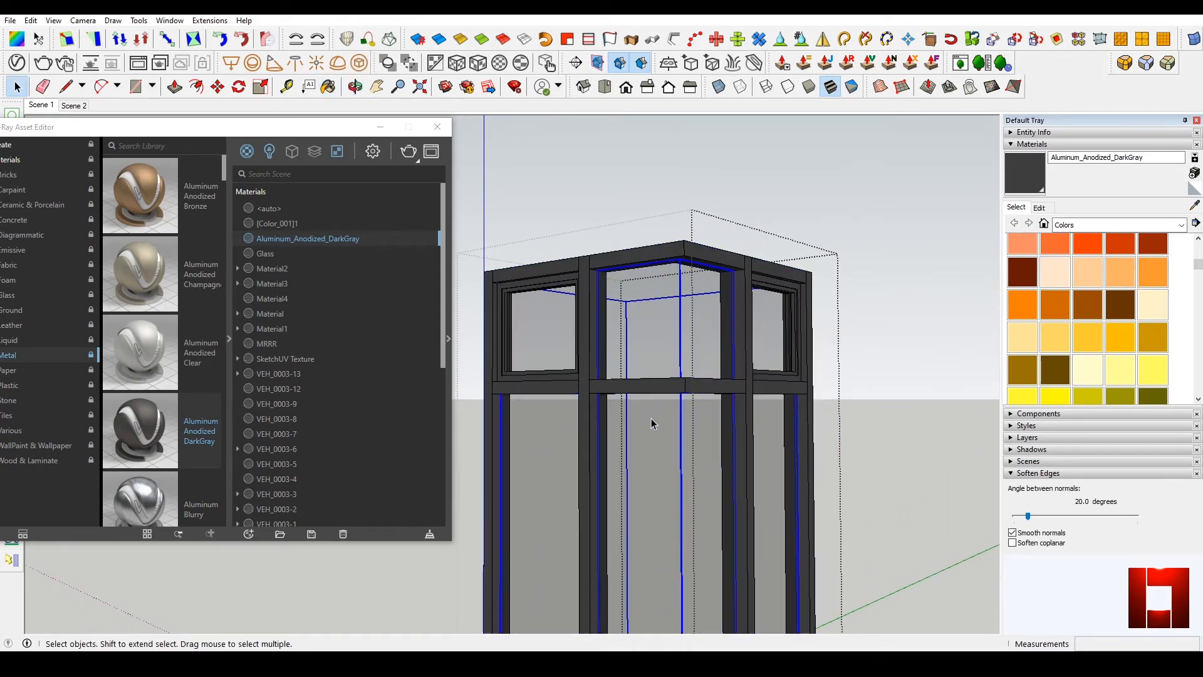
{"action": "middle_click_drag", "start_coordinate": [645, 417], "coordinate": [701, 389]}
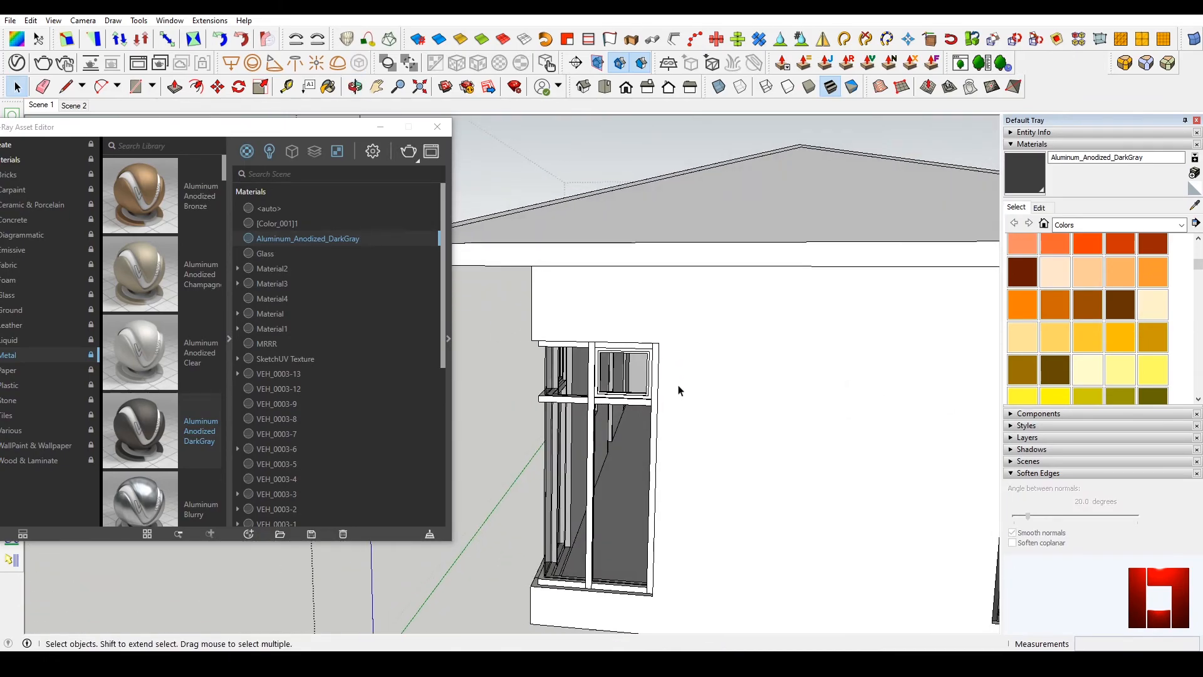
{"action": "scroll", "coordinate": [602, 406], "scroll_direction": "up", "scroll_amount": 3}
{"action": "double_click", "coordinate": [586, 400]}
{"action": "key", "text": "ctrl+a"}
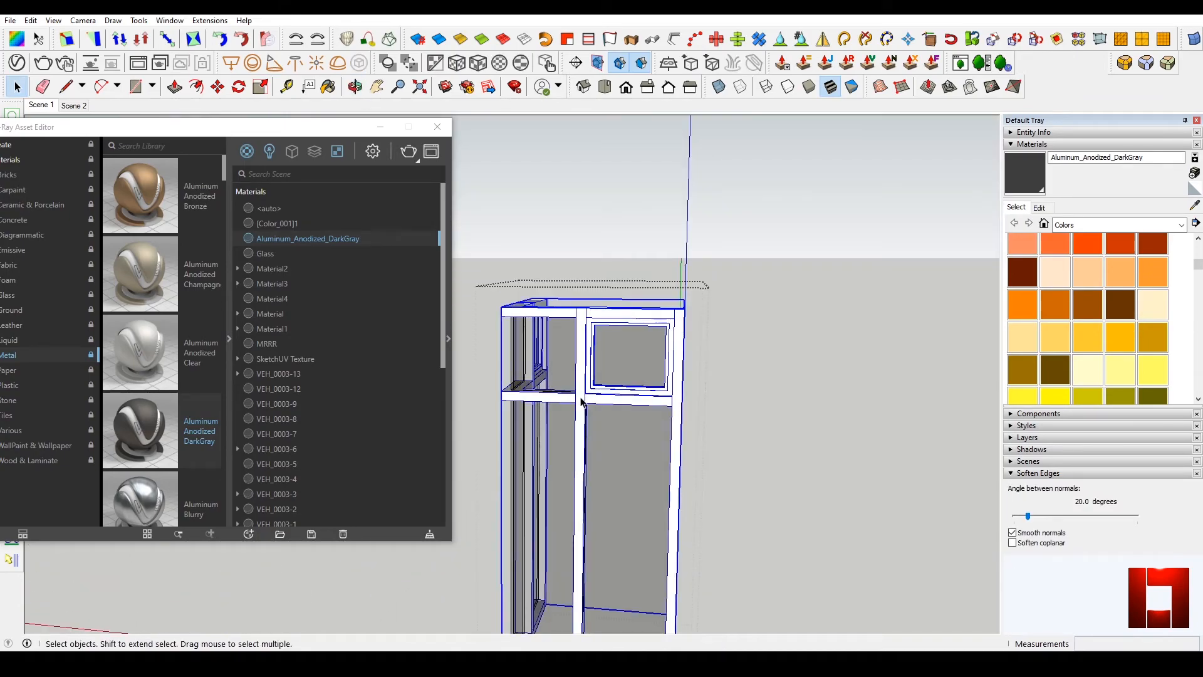
{"action": "left_click", "coordinate": [548, 441]}
{"action": "left_click", "coordinate": [586, 397]}
{"action": "key", "text": "b"}
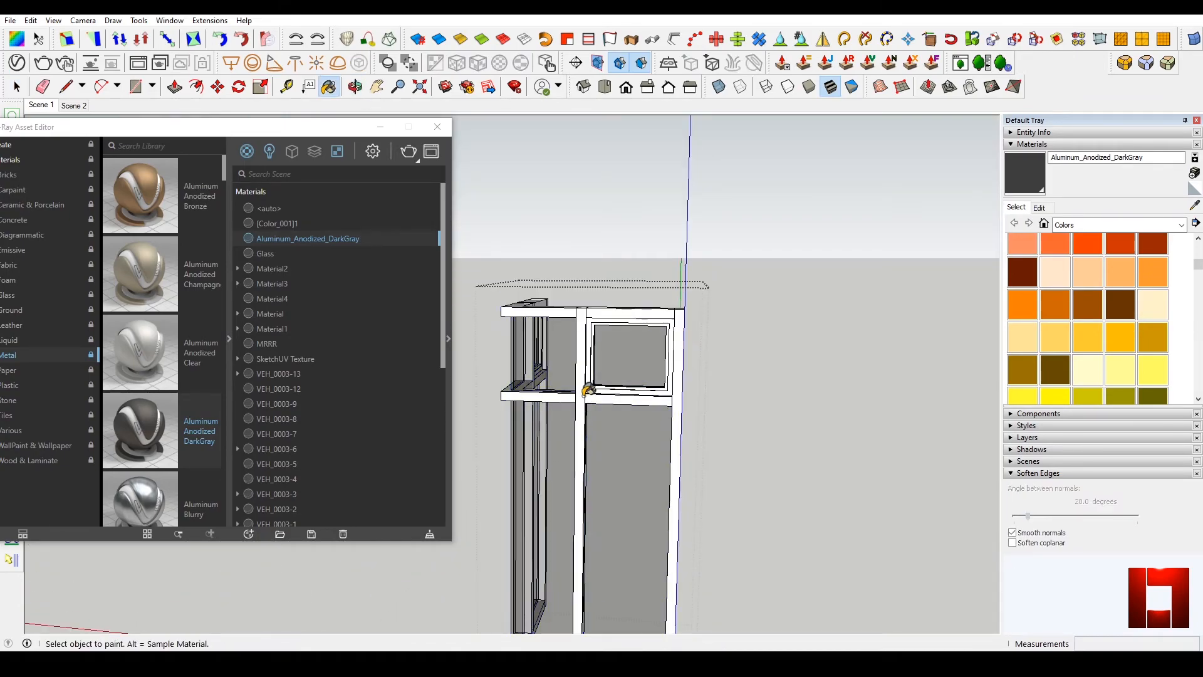
{"action": "key", "text": "space"}
{"action": "triple_click", "coordinate": [581, 399]}
{"action": "key", "text": "b"}
{"action": "left_click", "coordinate": [581, 399]}
{"action": "key", "text": "space"}
{"action": "left_click", "coordinate": [530, 371]}
{"action": "scroll", "coordinate": [530, 370], "scroll_direction": "down", "scroll_amount": 3}
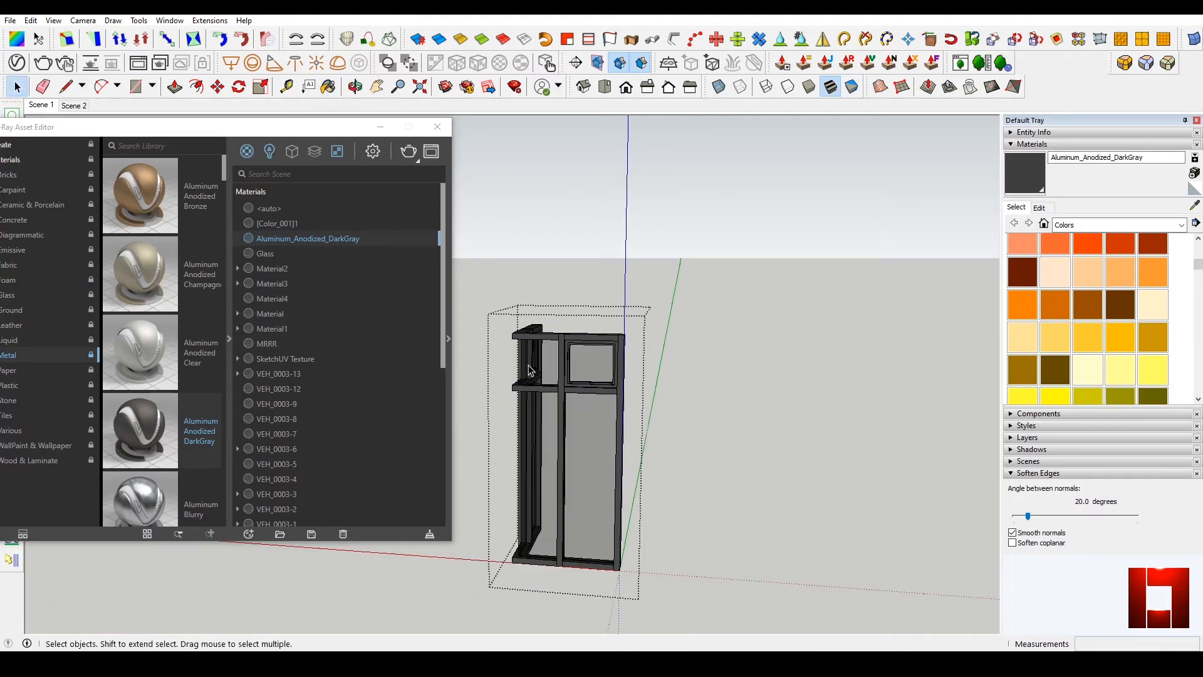
{"action": "left_click", "coordinate": [870, 399]}
Close the V-Ray Asset Editor and move the driveway-side blind inside the corner window by 20 mm
{"action": "scroll", "coordinate": [663, 368], "scroll_direction": "down", "scroll_amount": 4}
{"action": "middle_click_drag", "start_coordinate": [821, 411], "coordinate": [702, 411], "text": "shift"}
{"action": "left_click", "coordinate": [442, 131]}
{"action": "scroll", "coordinate": [627, 448], "scroll_direction": "up", "scroll_amount": 5}
{"action": "middle_click_drag", "start_coordinate": [628, 448], "coordinate": [746, 430]}
{"action": "scroll", "coordinate": [690, 437], "scroll_direction": "down", "scroll_amount": 5}
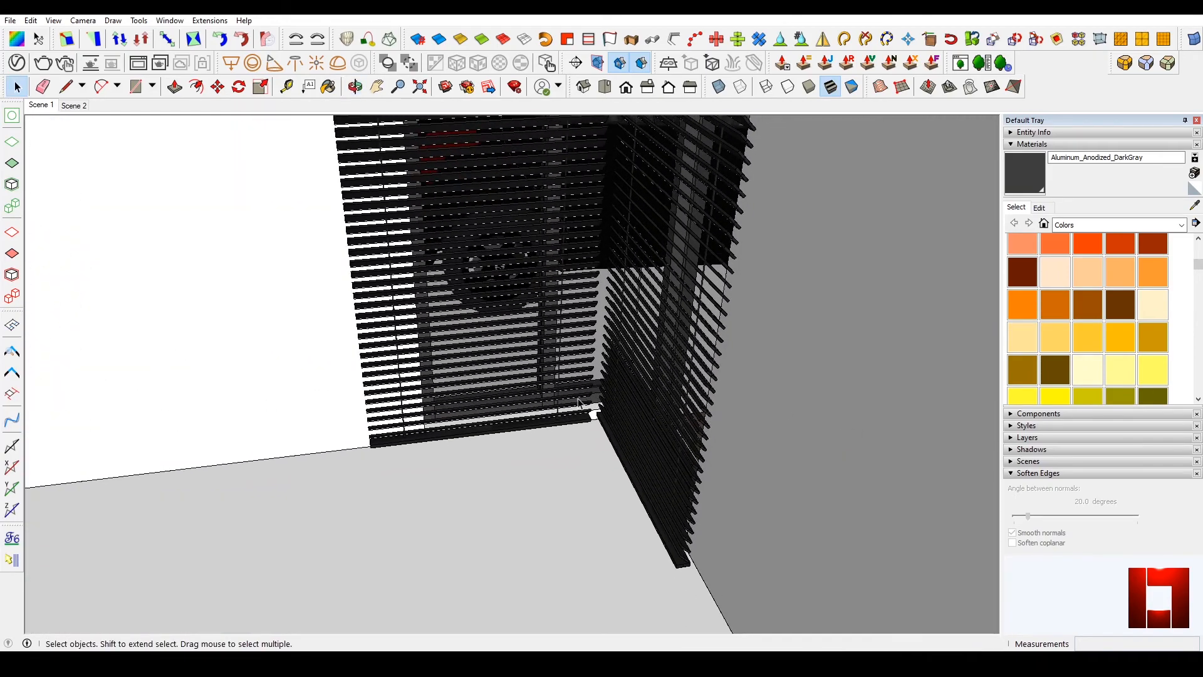
{"action": "left_click", "coordinate": [557, 420]}
{"action": "scroll", "coordinate": [557, 434], "scroll_direction": "up", "scroll_amount": 3}
{"action": "key", "text": "m"}
{"action": "key", "text": "space"}
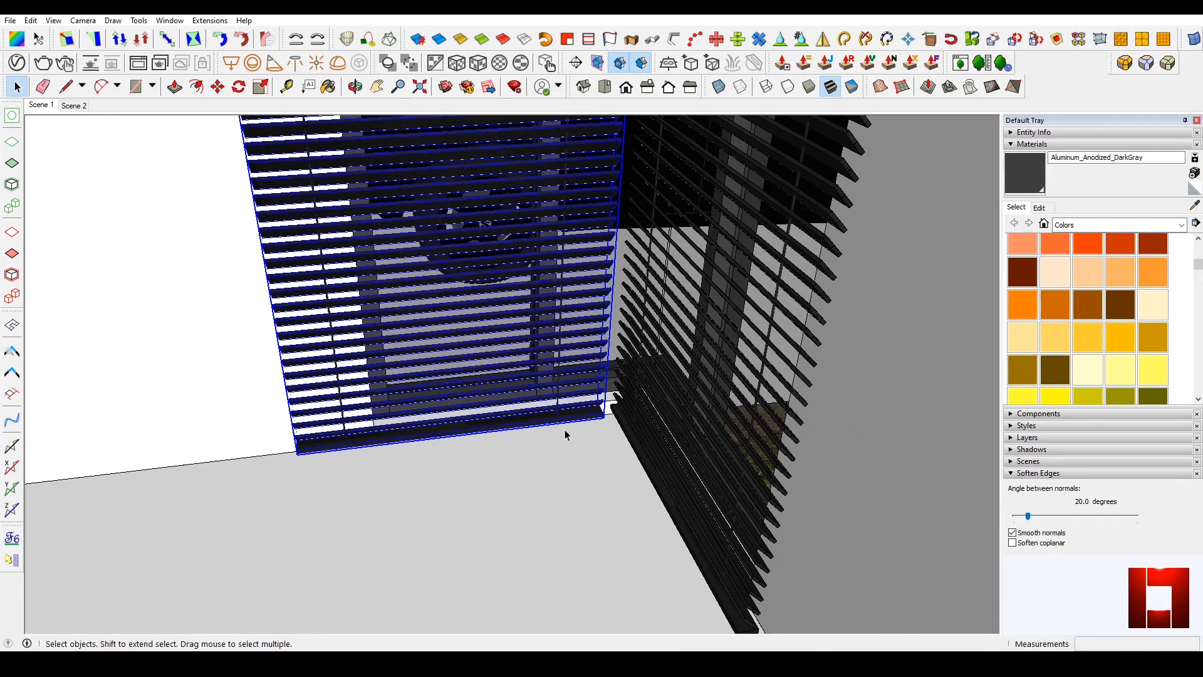
{"action": "scroll", "coordinate": [554, 428], "scroll_direction": "up", "scroll_amount": 2}
{"action": "key", "text": "m"}
{"action": "left_click", "coordinate": [554, 428]}
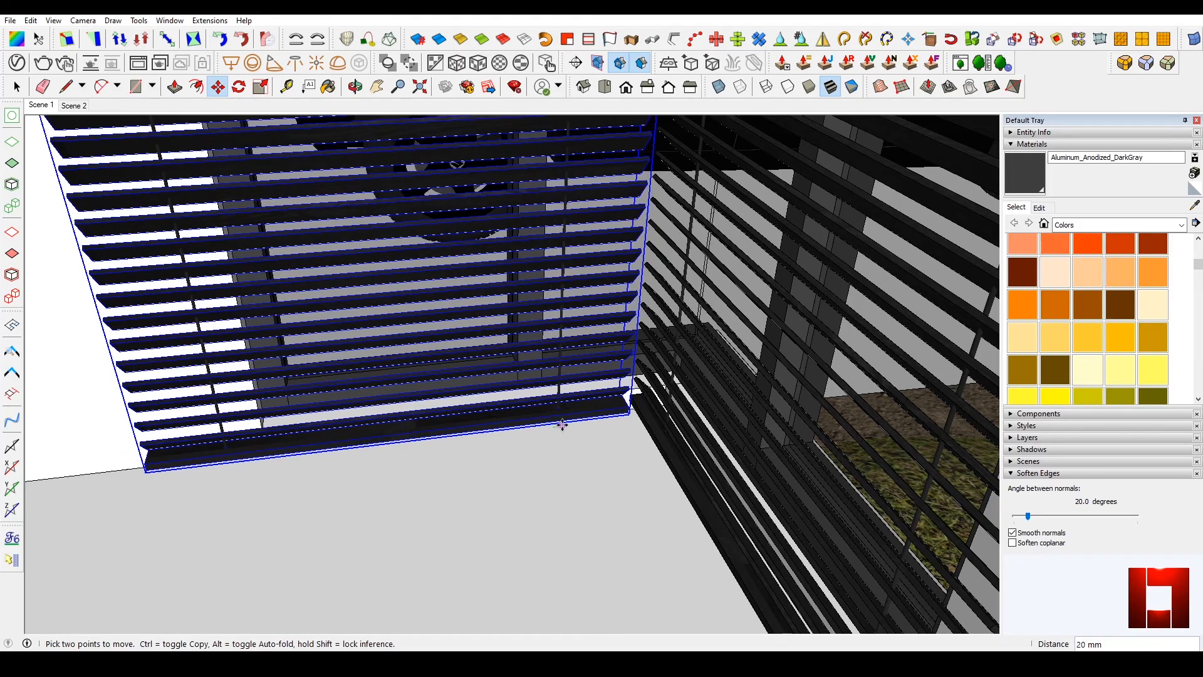
{"action": "key", "text": "space"}
Mirror both blinds across the middle of the street-facing wall onto the opposite corner window and return to the Scene 1 view
{"action": "scroll", "coordinate": [556, 421], "scroll_direction": "down", "scroll_amount": 2}
{"action": "left_click", "coordinate": [548, 420]}
{"action": "middle_click_drag", "start_coordinate": [547, 420], "coordinate": [671, 382]}
{"action": "left_click", "coordinate": [671, 381]}
{"action": "middle_click_drag", "start_coordinate": [766, 394], "coordinate": [301, 423]}
{"action": "left_click", "coordinate": [656, 443], "text": "shift"}
{"action": "scroll", "coordinate": [586, 423], "scroll_direction": "down", "scroll_amount": 6}
{"action": "middle_click_drag", "start_coordinate": [586, 423], "coordinate": [378, 407]}
{"action": "scroll", "coordinate": [239, 398], "scroll_direction": "up", "scroll_amount": 2}
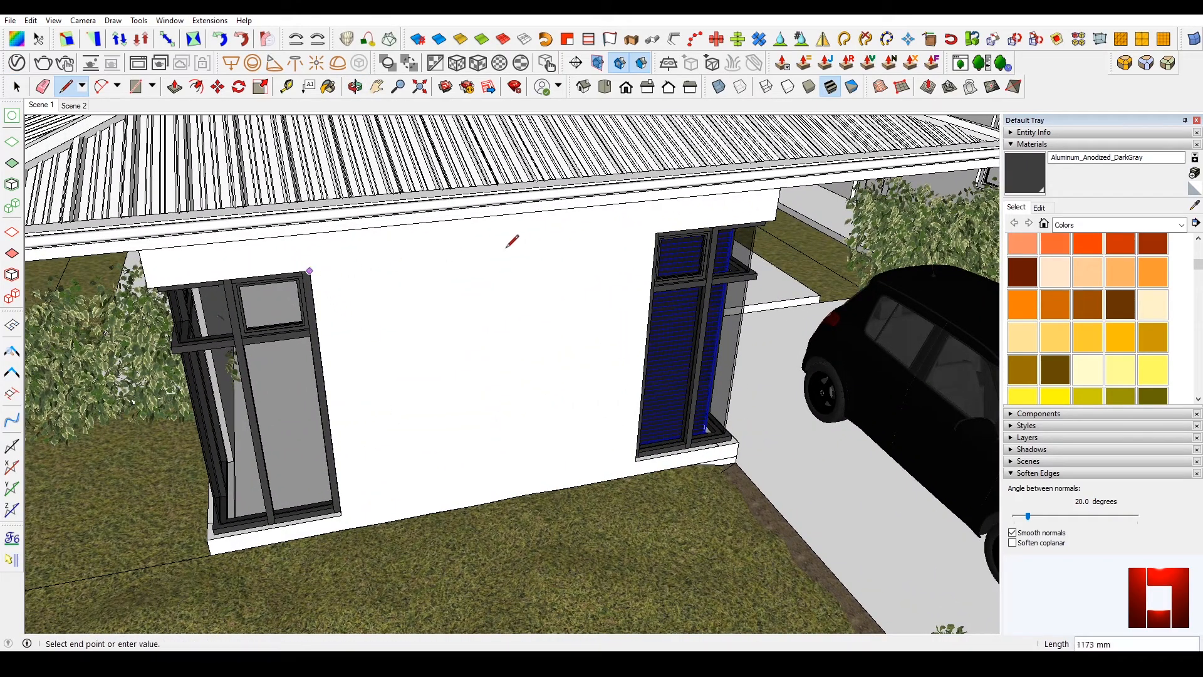
{"action": "key", "text": "space"}
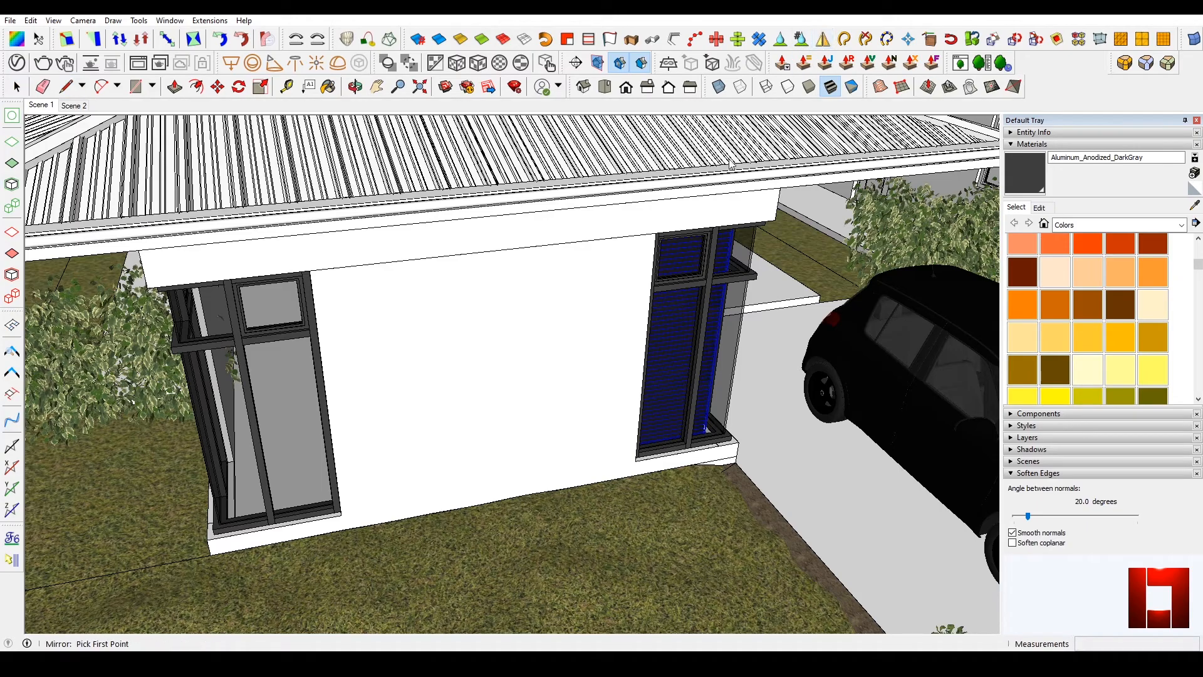
{"action": "middle_click_drag", "start_coordinate": [504, 266], "coordinate": [529, 236]}
{"action": "key", "text": "Return"}
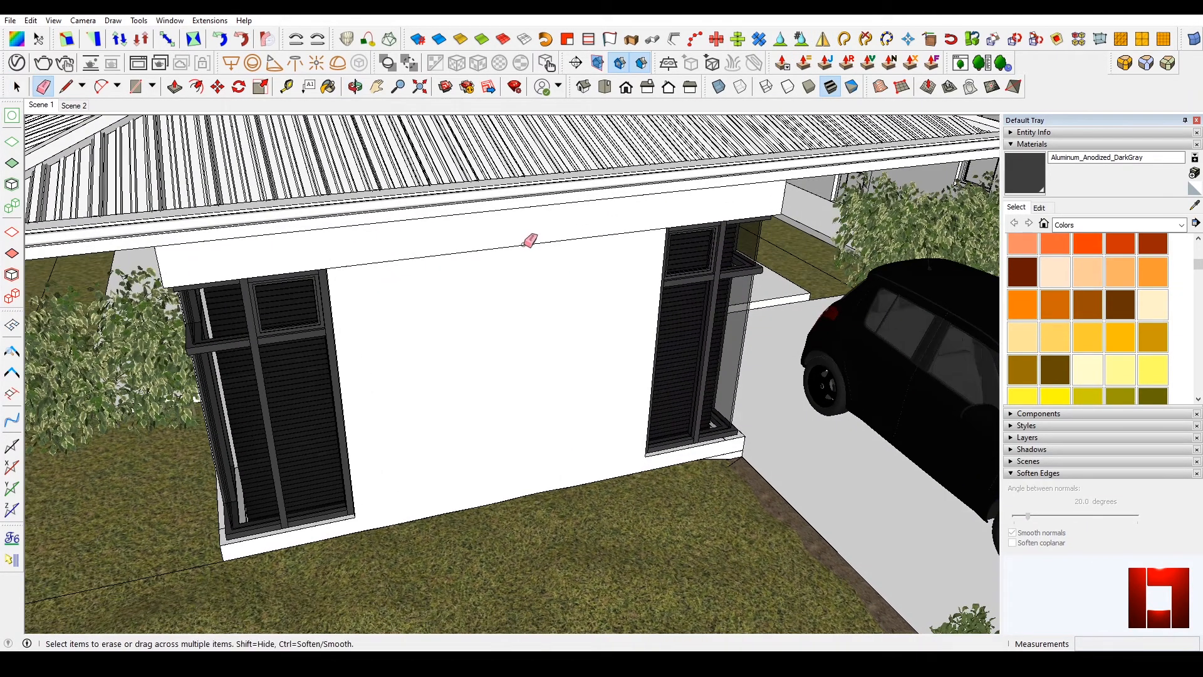
{"action": "middle_click_drag", "start_coordinate": [607, 299], "coordinate": [440, 274]}
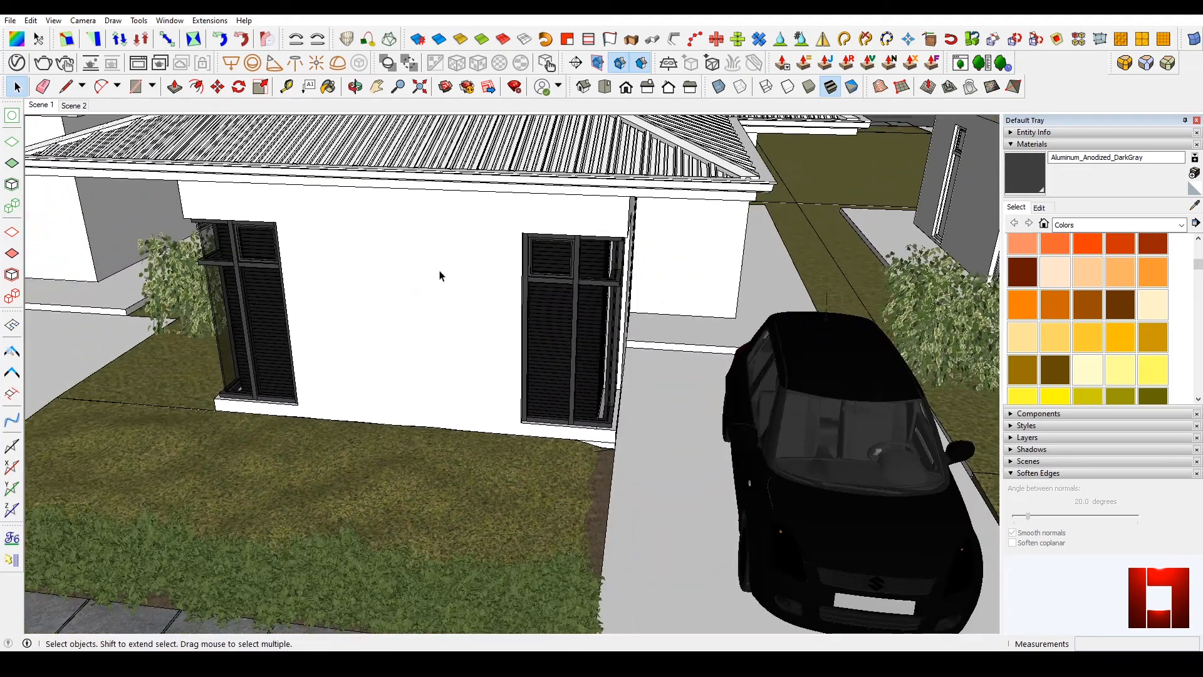
{"action": "left_click", "coordinate": [39, 105]}
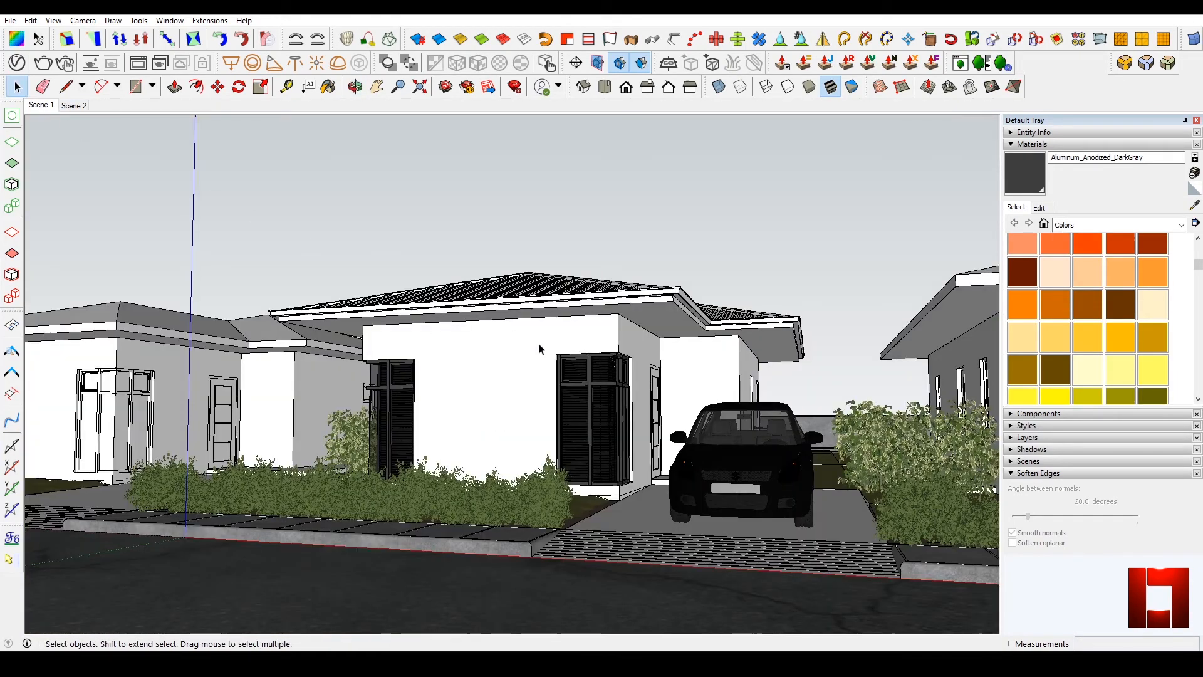
Sample the Aluminum_Anodized_DarkGray material from the corner window's frame for painting the narrow side windows
{"action": "middle_click_drag", "start_coordinate": [611, 439], "coordinate": [645, 439]}
{"action": "scroll", "coordinate": [674, 419], "scroll_direction": "up", "scroll_amount": 3}
{"action": "scroll", "coordinate": [420, 500], "scroll_direction": "up", "scroll_amount": 3}
{"action": "key", "text": "b"}
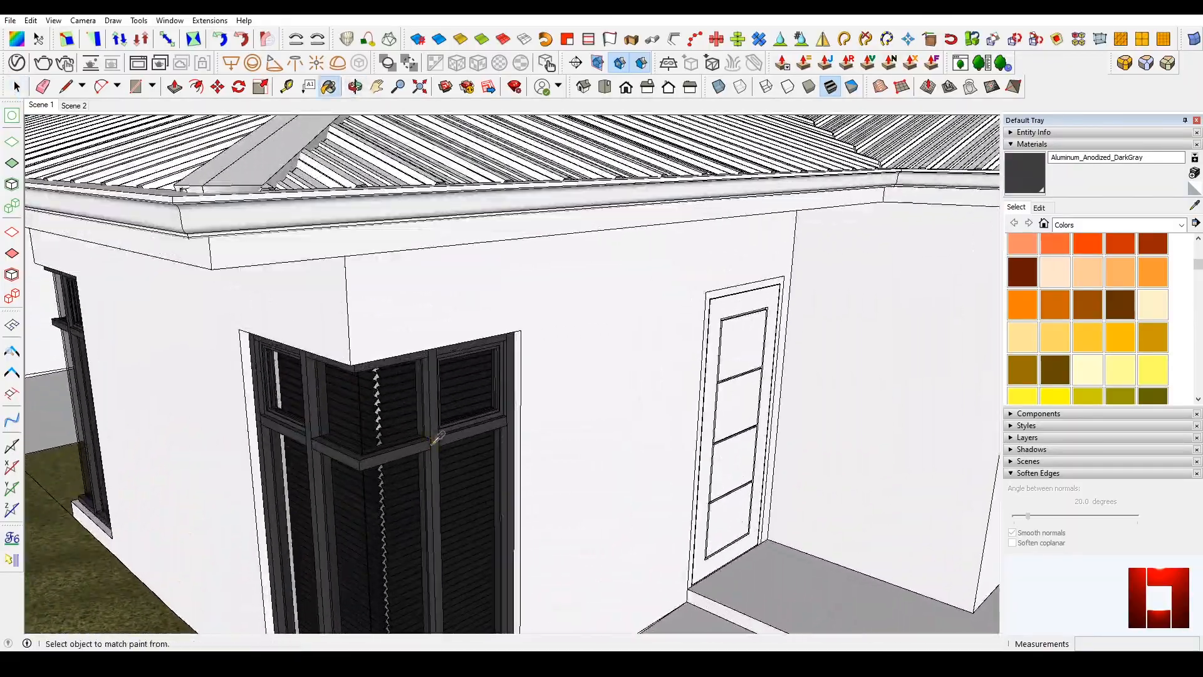
{"action": "middle_click_drag", "start_coordinate": [760, 389], "coordinate": [967, 400]}
{"action": "key", "text": "space"}
{"action": "scroll", "coordinate": [927, 379], "scroll_direction": "up", "scroll_amount": 5}
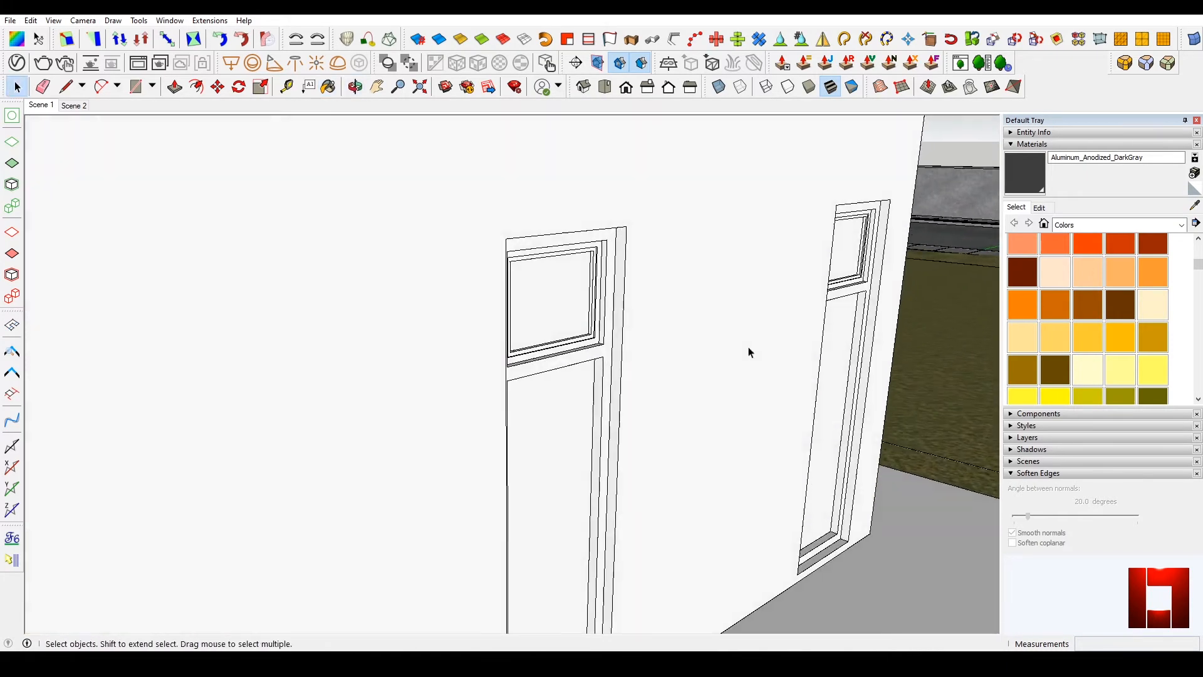
Open the narrow side window component and apply Aluminum_Anodized_DarkGray to its frame and sash
{"action": "double_click", "coordinate": [600, 358]}
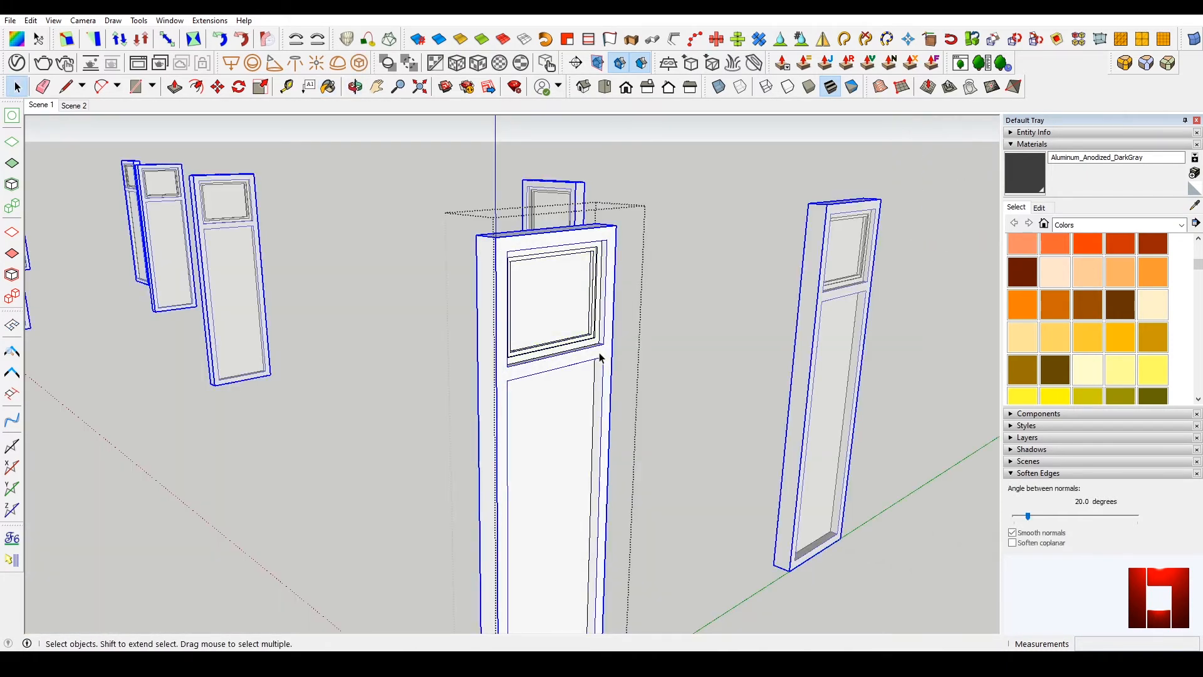
{"action": "left_click", "coordinate": [570, 379]}
{"action": "left_click", "coordinate": [601, 344], "text": "ctrl"}
{"action": "left_click", "coordinate": [577, 372], "text": "ctrl+shift"}
{"action": "key", "text": "b"}
{"action": "left_click", "coordinate": [605, 323]}
{"action": "key", "text": "space"}
{"action": "scroll", "coordinate": [605, 324], "scroll_direction": "down", "scroll_amount": 3}
{"action": "key", "text": "Escape"}
{"action": "scroll", "coordinate": [595, 329], "scroll_direction": "down", "scroll_amount": 3}
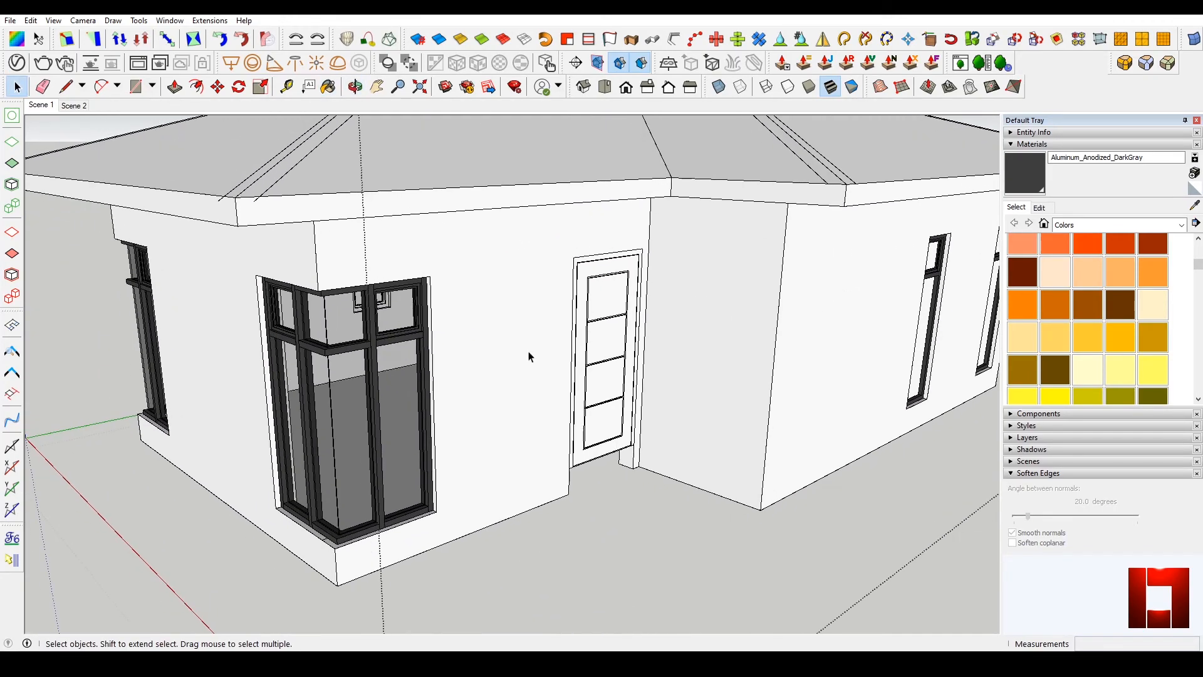
Sample the Glass material from the corner window and open the upper pane of the narrow side window for editing
{"action": "key", "text": "b"}
{"action": "left_click", "coordinate": [413, 372], "text": "alt"}
{"action": "key", "text": "space"}
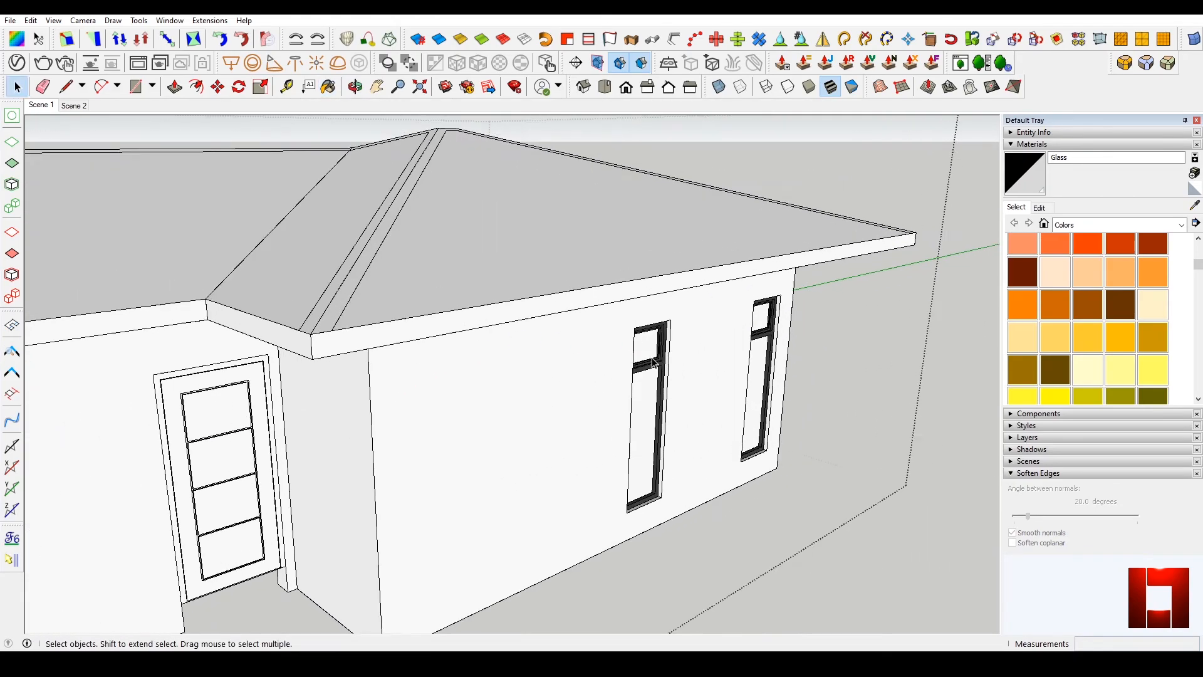
{"action": "scroll", "coordinate": [654, 363], "scroll_direction": "up", "scroll_amount": 3}
{"action": "double_click", "coordinate": [647, 344]}
{"action": "double_click", "coordinate": [649, 348]}
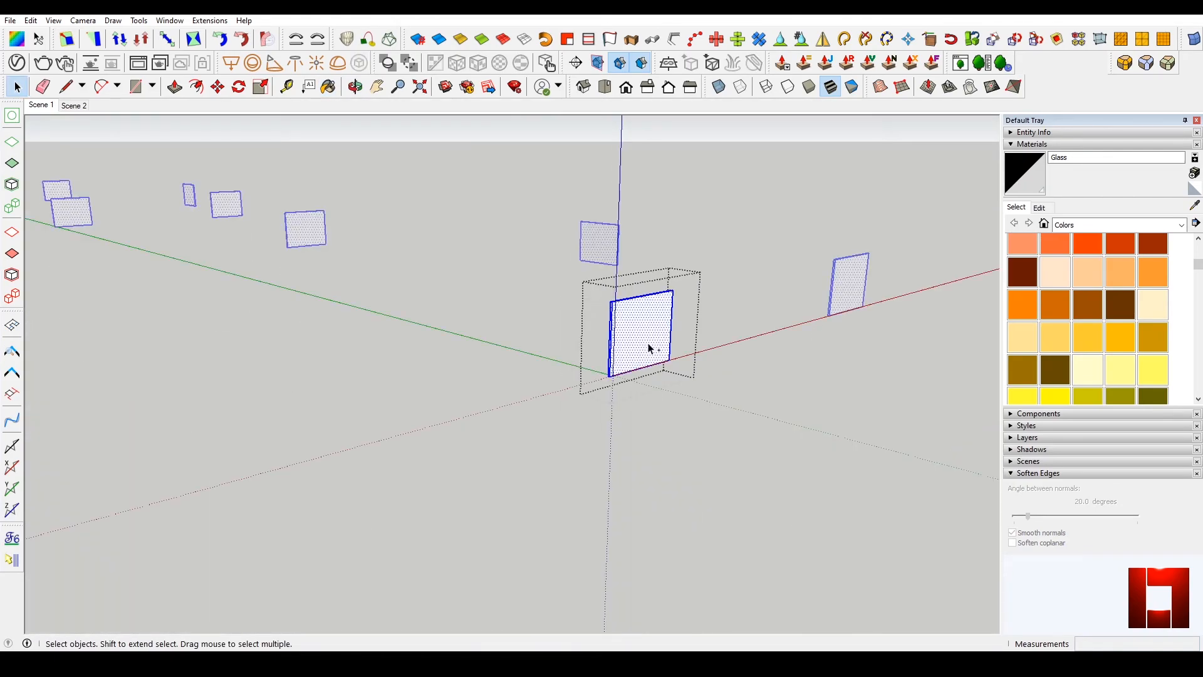
{"action": "left_click", "coordinate": [650, 349]}
{"action": "scroll", "coordinate": [649, 338], "scroll_direction": "up", "scroll_amount": 1}
{"action": "mouse_move", "coordinate": [650, 338]}
{"action": "middle_mouse_down"}
{"action": "mouse_move", "coordinate": [806, 344]}
{"action": "mouse_move", "coordinate": [1041, 304]}
{"action": "mouse_move", "coordinate": [586, 382]}
{"action": "mouse_move", "coordinate": [649, 314]}
{"action": "middle_mouse_up"}
{"action": "scroll", "coordinate": [649, 314], "scroll_direction": "down", "scroll_amount": 1}
{"action": "key", "text": "Escape"}
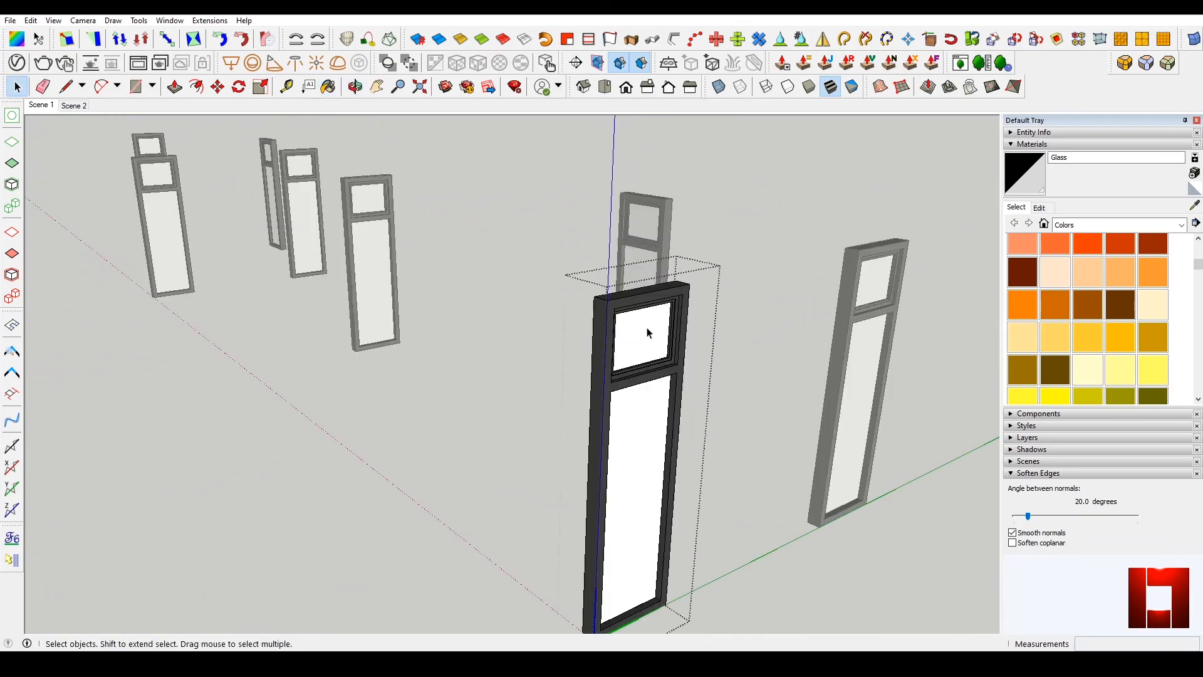
Open the side window's glass panes, select all their geometry, and try reversing the faces twice with the default material active
{"action": "left_click", "coordinate": [641, 426], "text": "ctrl"}
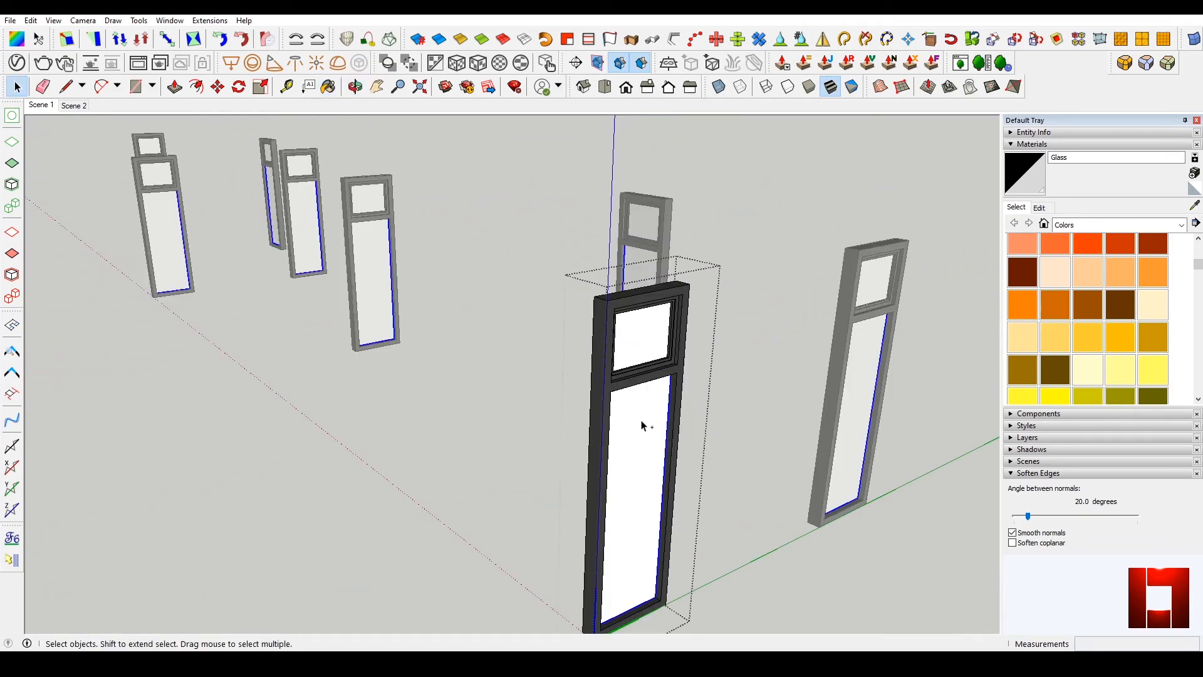
{"action": "double_click", "coordinate": [641, 426]}
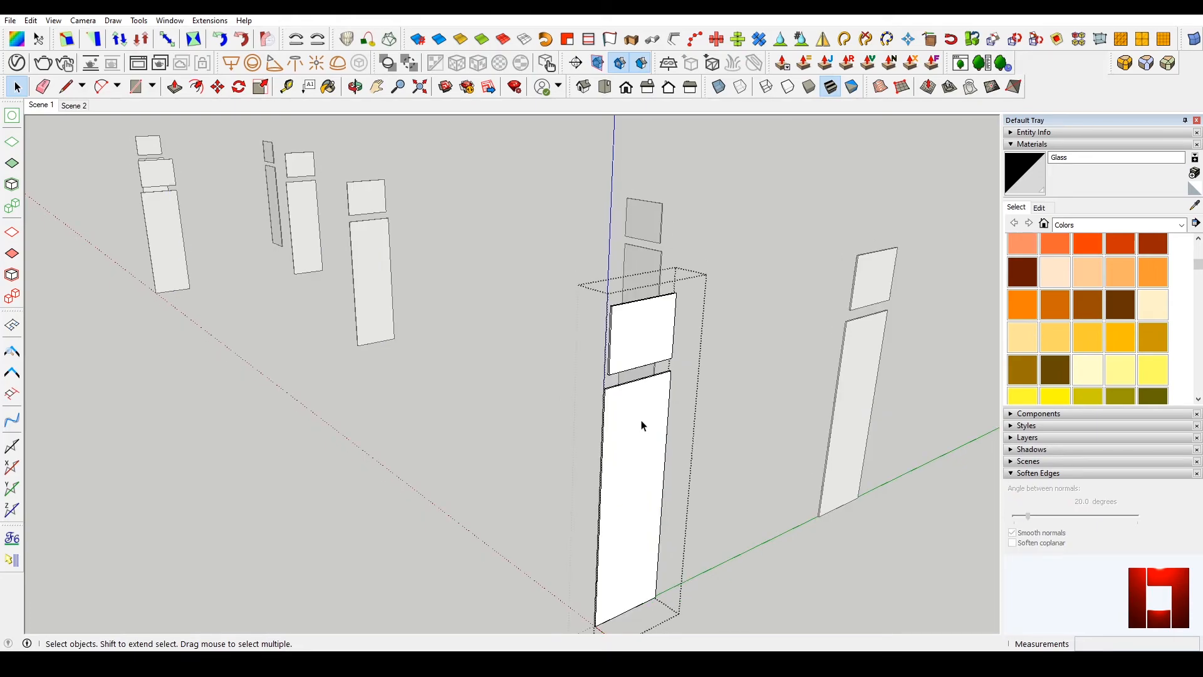
{"action": "key", "text": "ctrl+a"}
{"action": "scroll", "coordinate": [658, 334], "scroll_direction": "up", "scroll_amount": 2}
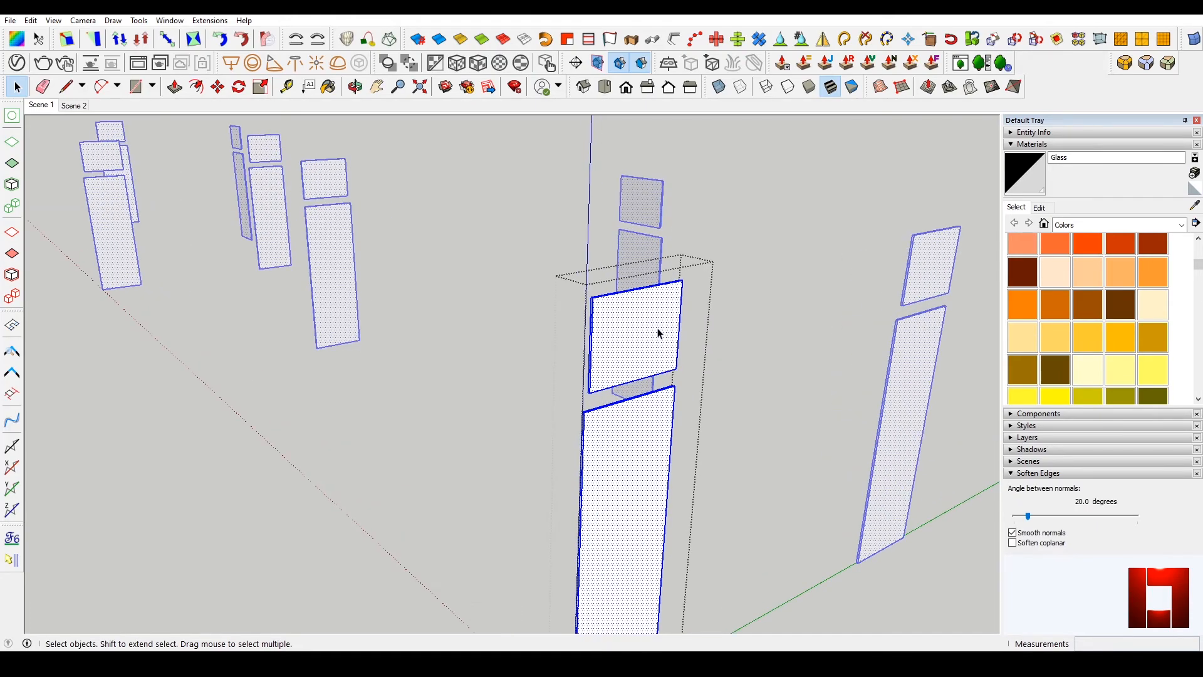
{"action": "left_click", "coordinate": [1195, 188]}
{"action": "right_click", "coordinate": [624, 320]}
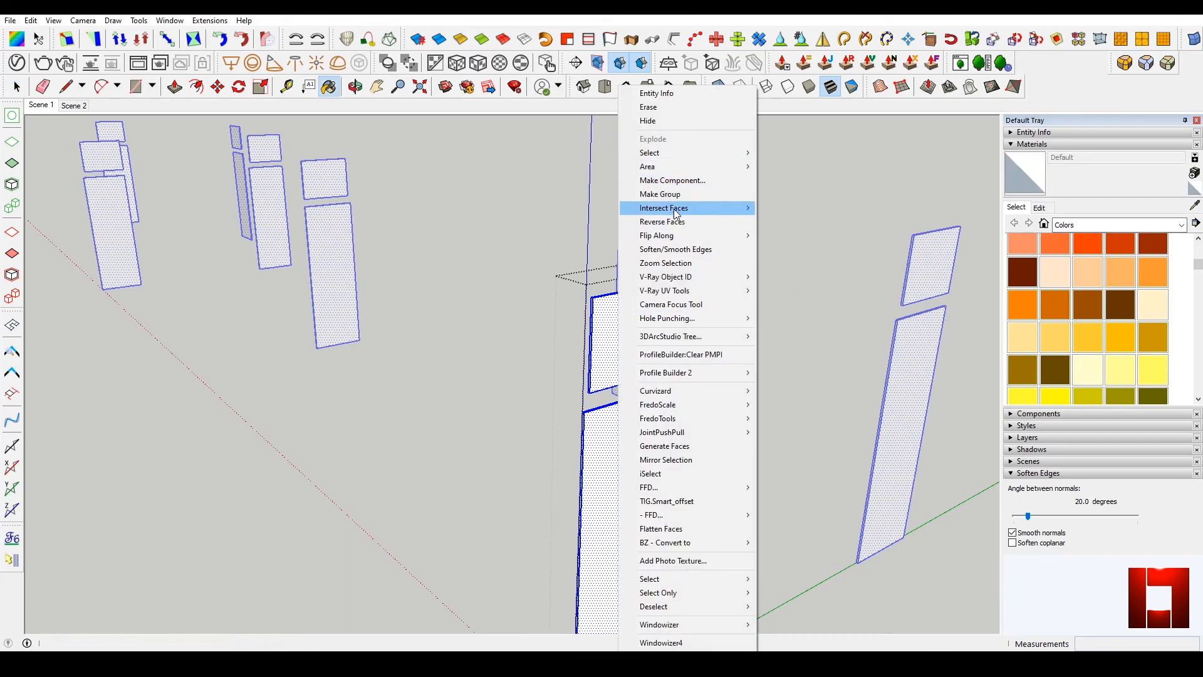
{"action": "left_click", "coordinate": [652, 219]}
{"action": "key", "text": "space"}
{"action": "right_click", "coordinate": [634, 317]}
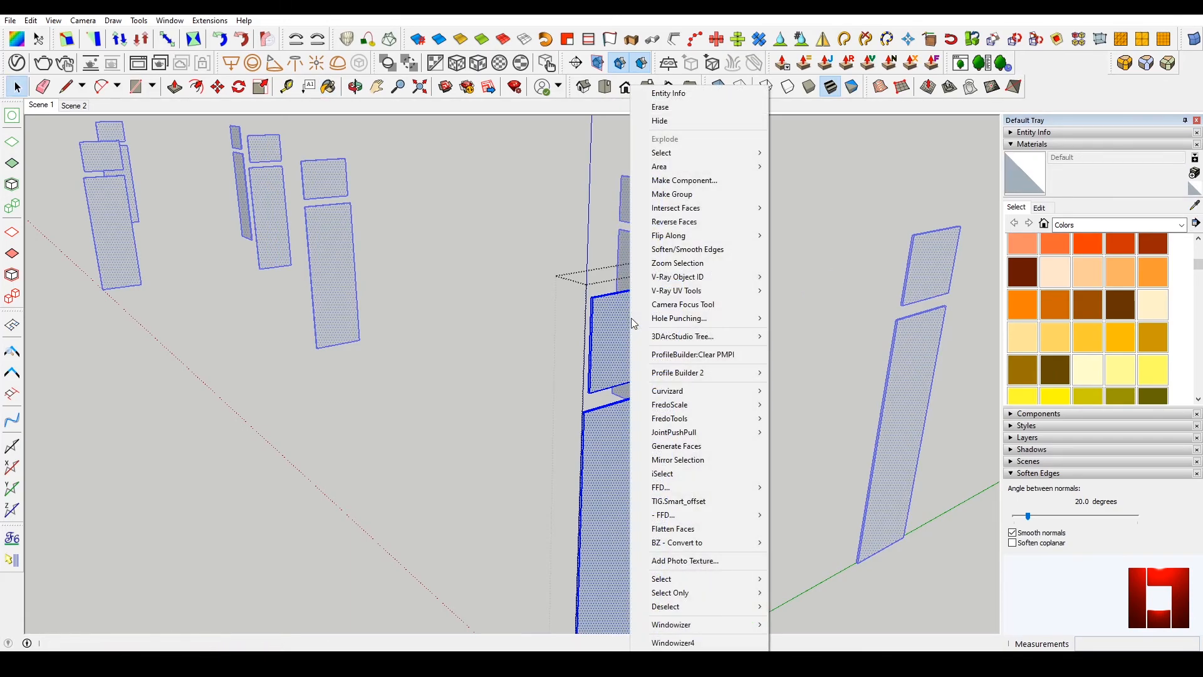
{"action": "left_click", "coordinate": [687, 223]}
{"action": "key", "text": "Escape"}
{"action": "key", "text": "Escape"}
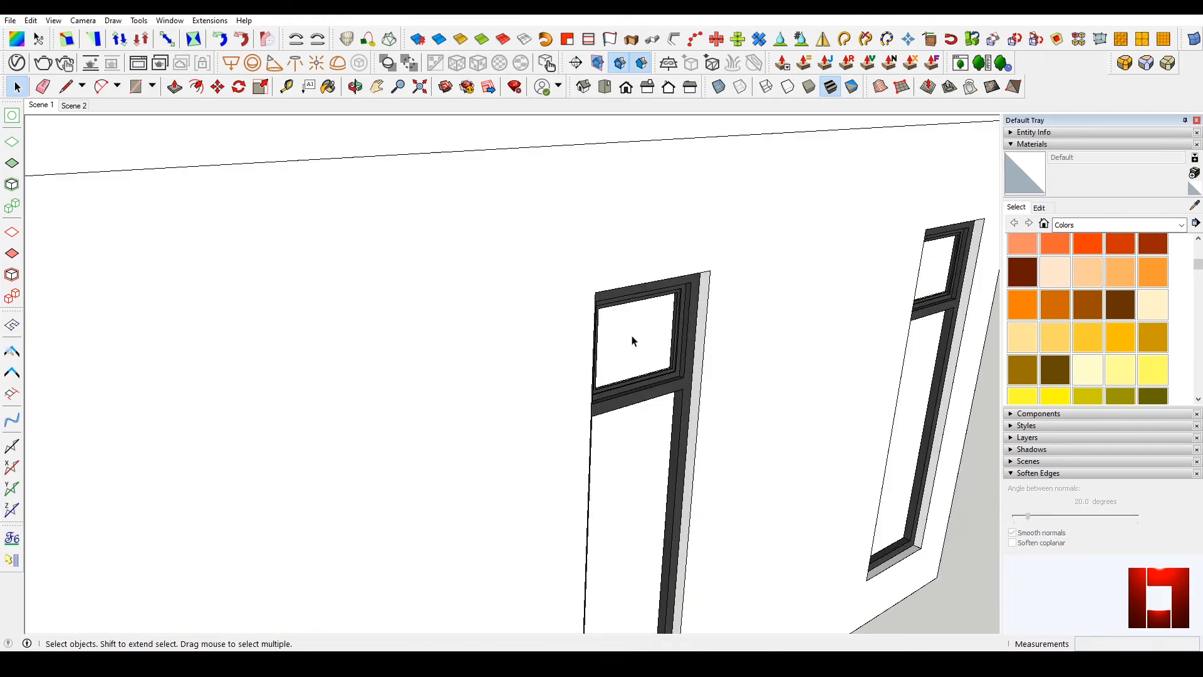
Sample the Glass material again from the corner window's pane
{"action": "scroll", "coordinate": [652, 323], "scroll_direction": "down", "scroll_amount": 5}
{"action": "middle_click_drag", "start_coordinate": [595, 321], "coordinate": [927, 250], "text": "shift"}
{"action": "key", "text": "b"}
{"action": "left_click", "coordinate": [357, 368], "text": "alt"}
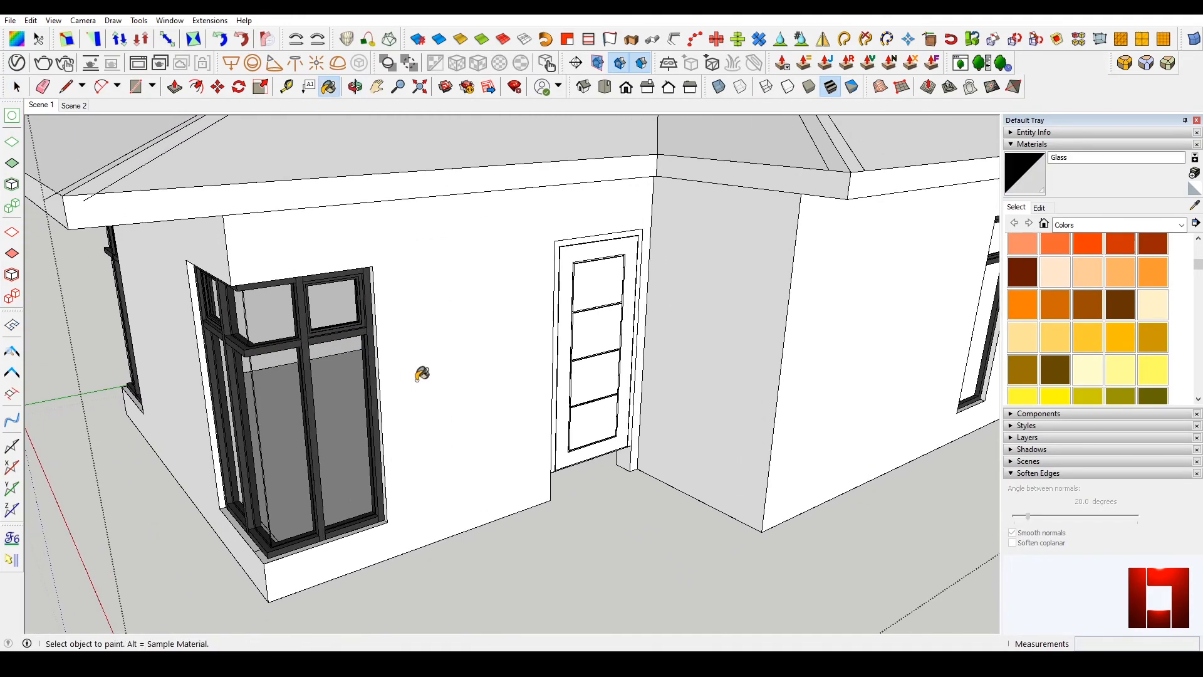
Open the narrow side window down to its pane geometry and apply the Glass material to all panes
{"action": "middle_click_drag", "start_coordinate": [877, 307], "coordinate": [682, 347]}
{"action": "scroll", "coordinate": [752, 360], "scroll_direction": "up", "scroll_amount": 2}
{"action": "key", "text": "space"}
{"action": "left_click", "coordinate": [757, 361]}
{"action": "double_click", "coordinate": [756, 357]}
{"action": "double_click", "coordinate": [756, 357]}
{"action": "key", "text": "ctrl+a"}
{"action": "key", "text": "b"}
{"action": "left_click", "coordinate": [755, 358]}
{"action": "key", "text": "space"}
{"action": "key", "text": "Escape"}
{"action": "key", "text": "Escape"}
{"action": "scroll", "coordinate": [758, 362], "scroll_direction": "down", "scroll_amount": 6}
{"action": "middle_click_drag", "start_coordinate": [535, 379], "coordinate": [664, 369]}
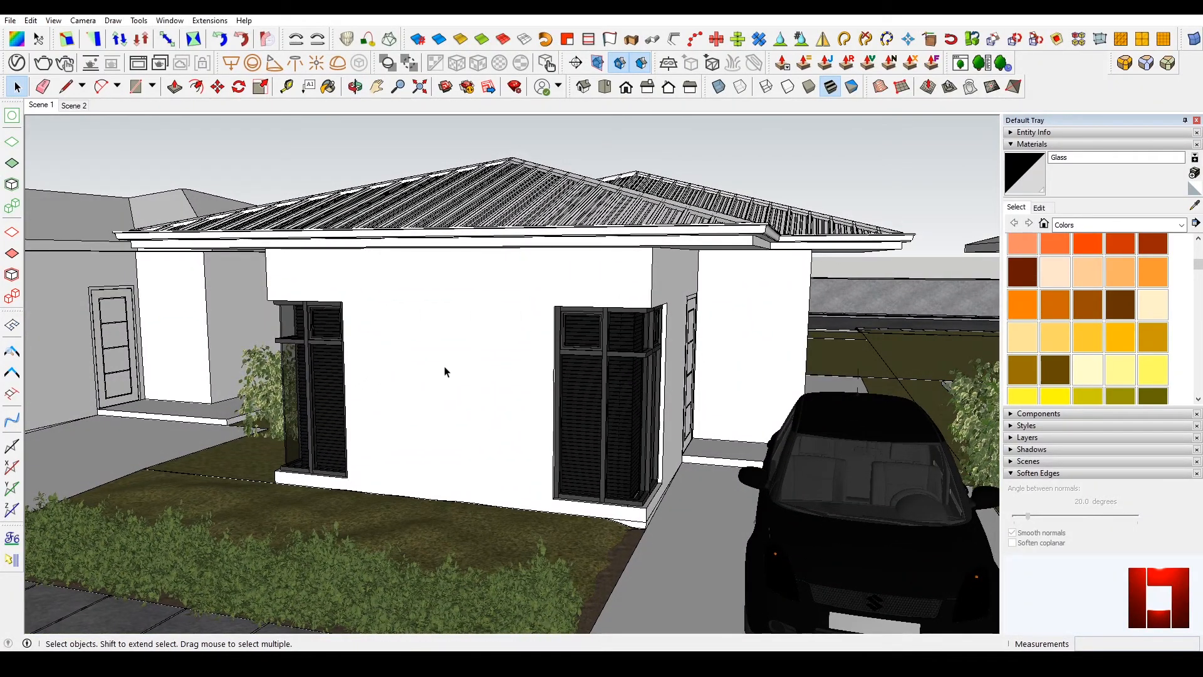
{"action": "middle_click_drag", "start_coordinate": [423, 369], "coordinate": [506, 287]}
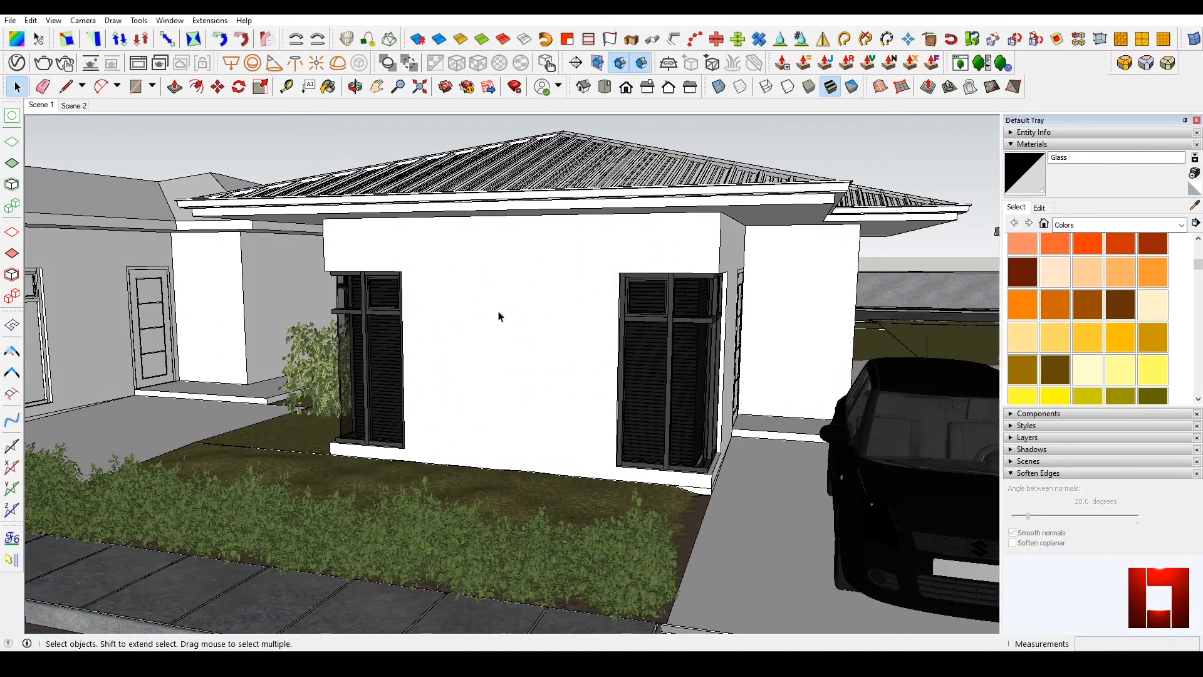
{"action": "scroll", "coordinate": [500, 317], "scroll_direction": "up", "scroll_amount": 10}
{"action": "key", "text": "r"}
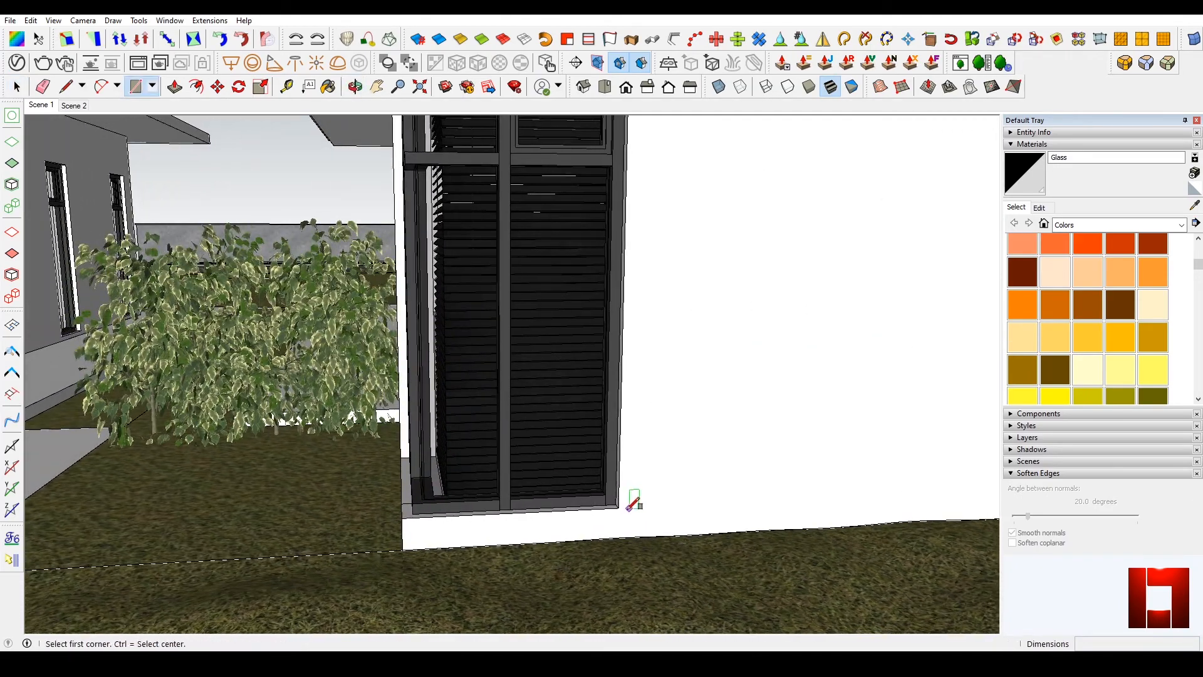
{"action": "left_click", "coordinate": [619, 507]}
{"action": "key", "text": "space"}
Place a vertical guide parallel to the corner window's wall-side edge, replacing a first guide at 50 mm
{"action": "scroll", "coordinate": [670, 451], "scroll_direction": "down", "scroll_amount": 3}
{"action": "middle_click_drag", "start_coordinate": [648, 330], "coordinate": [633, 401]}
{"action": "scroll", "coordinate": [637, 280], "scroll_direction": "up", "scroll_amount": 2}
{"action": "key", "text": "t"}
{"action": "left_click", "coordinate": [621, 297]}
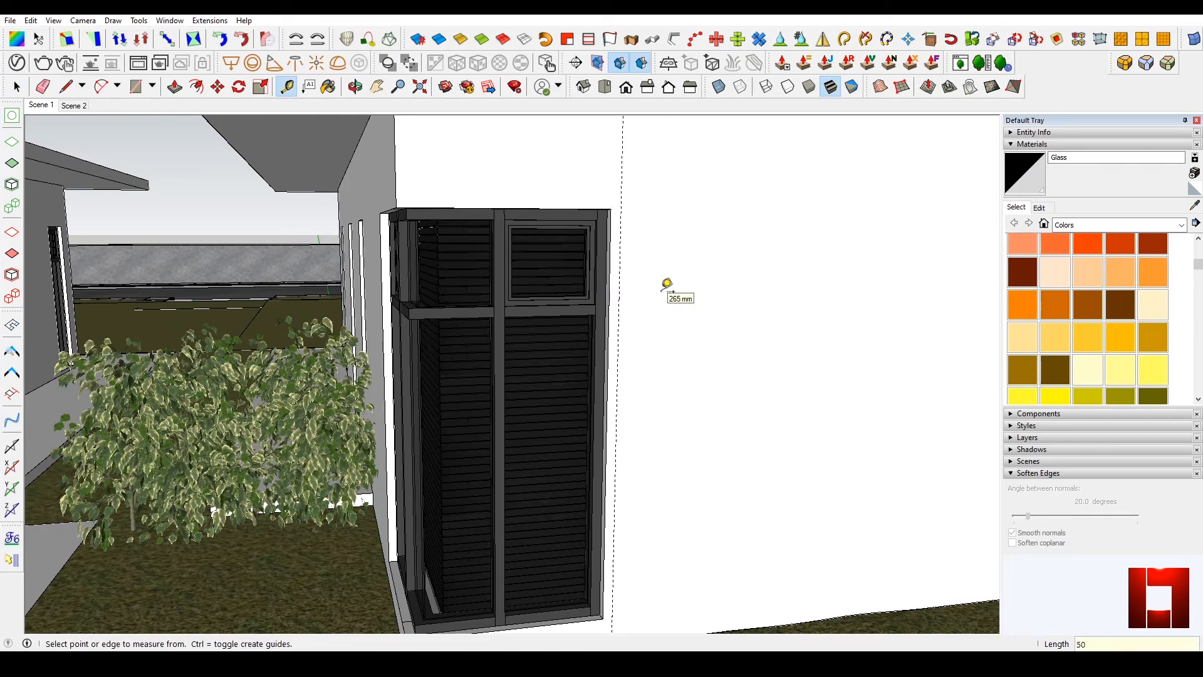
{"action": "middle_click_drag", "start_coordinate": [649, 429], "coordinate": [624, 407]}
{"action": "key", "text": "ctrl+z"}
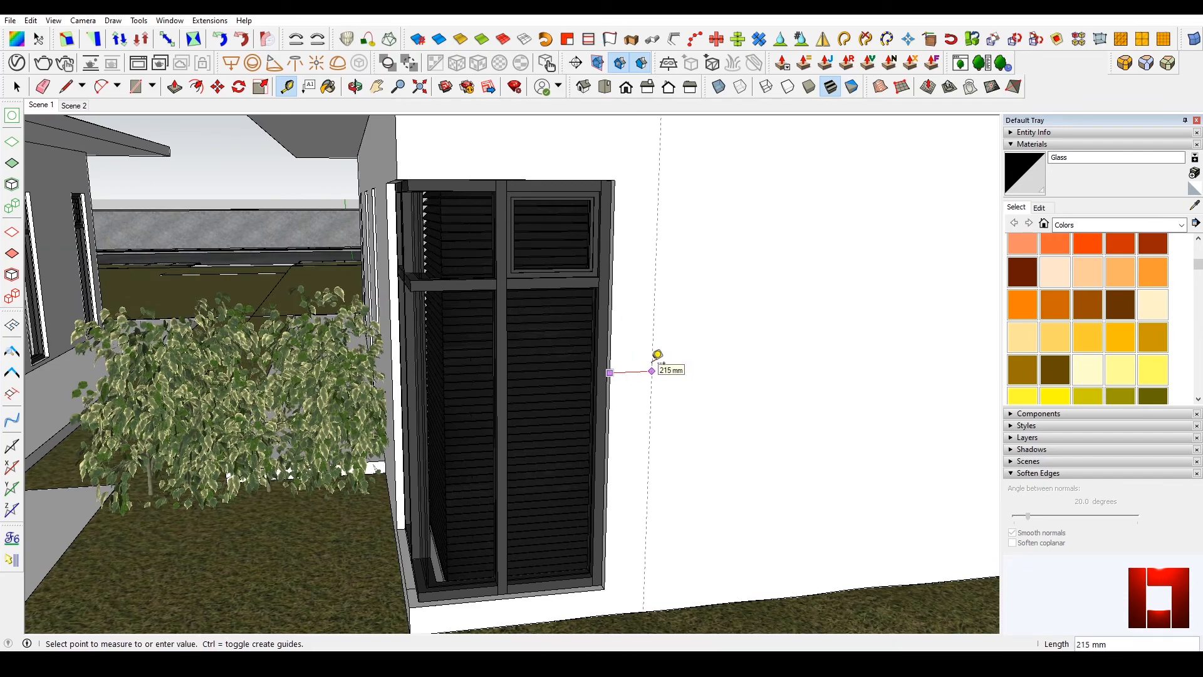
Draw a tall narrow rectangle between the window's edge and the guide and lower its bottom edge to the wall base
{"action": "key", "text": "r"}
{"action": "left_click", "coordinate": [604, 589]}
{"action": "middle_click_drag", "start_coordinate": [652, 249], "coordinate": [652, 236]}
{"action": "left_click", "coordinate": [637, 133]}
{"action": "key", "text": "space"}
{"action": "middle_click_drag", "start_coordinate": [637, 443], "coordinate": [655, 201], "text": "shift"}
{"action": "key", "text": "m"}
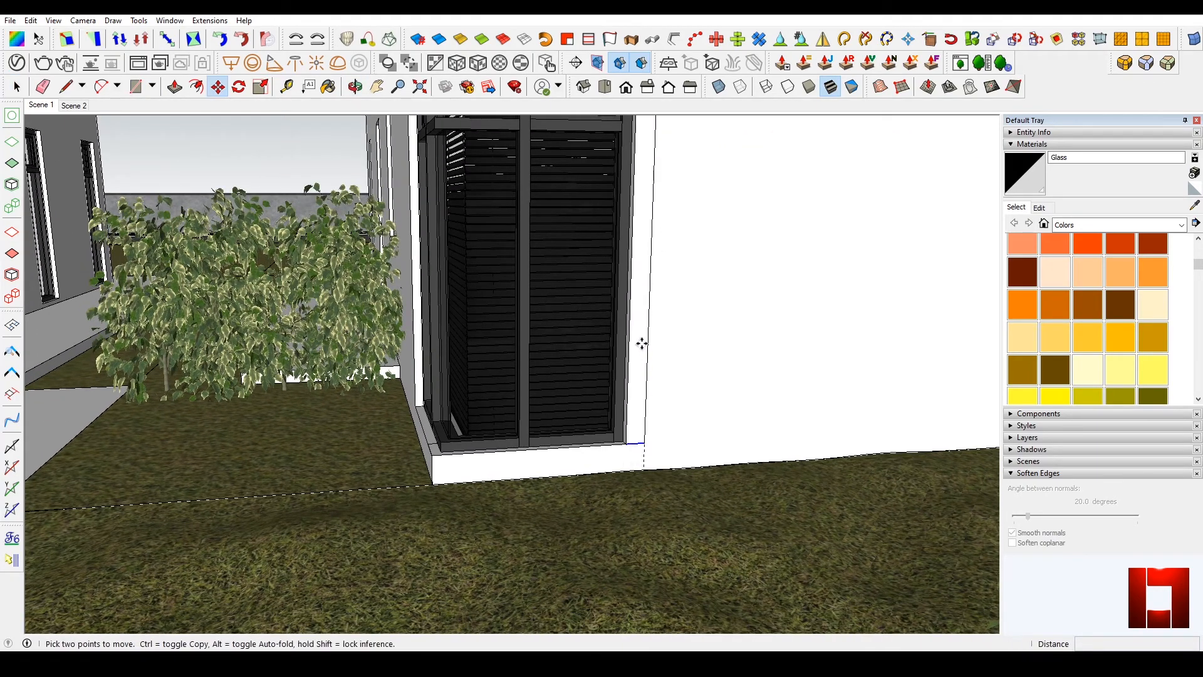
{"action": "left_click", "coordinate": [642, 340]}
{"action": "key", "text": "space"}
Extrude the narrow rectangle outward into a vertical wall strip and group its geometry
{"action": "mouse_move", "coordinate": [633, 373]}
{"action": "middle_mouse_down", "text": "shift"}
{"action": "mouse_move", "coordinate": [625, 473]}
{"action": "mouse_move", "coordinate": [629, 346]}
{"action": "mouse_move", "coordinate": [636, 384]}
{"action": "middle_mouse_up", "text": "shift"}
{"action": "scroll", "coordinate": [636, 368], "scroll_direction": "down", "scroll_amount": 2}
{"action": "key", "text": "p"}
{"action": "left_click", "coordinate": [629, 346]}
{"action": "key", "text": "Return"}
{"action": "key", "text": "space"}
{"action": "triple_click", "coordinate": [636, 360]}
{"action": "middle_click_drag", "start_coordinate": [732, 396], "coordinate": [765, 389]}
{"action": "key", "text": "ctrl+g"}
Copy the vertical strip along the street-facing wall to the edge of the driveway-side corner window
{"action": "scroll", "coordinate": [611, 411], "scroll_direction": "up", "scroll_amount": 2}
{"action": "left_click", "coordinate": [757, 365]}
{"action": "key", "text": "ctrl"}
{"action": "left_click", "coordinate": [777, 437]}
{"action": "middle_click_drag", "start_coordinate": [777, 438], "coordinate": [423, 529]}
{"action": "left_click", "coordinate": [489, 440]}
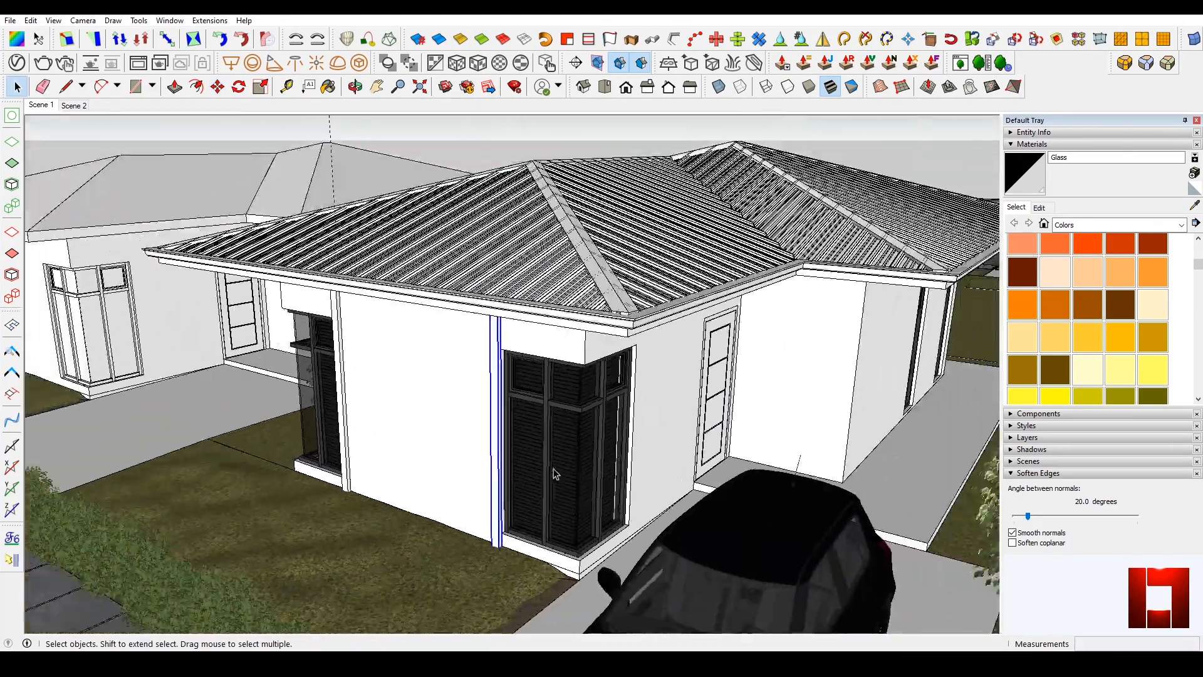
Copy the vertical strip 2500 mm sideways from the corner window, parallel to the street-facing wall
{"action": "key", "text": "o"}
{"action": "left_click_drag", "start_coordinate": [538, 401], "coordinate": [720, 341]}
{"action": "scroll", "coordinate": [543, 342], "scroll_direction": "up", "scroll_amount": 3}
{"action": "middle_click_drag", "start_coordinate": [543, 343], "coordinate": [538, 384]}
{"action": "scroll", "coordinate": [518, 430], "scroll_direction": "up", "scroll_amount": 2}
{"action": "middle_click_drag", "start_coordinate": [494, 263], "coordinate": [438, 255]}
{"action": "left_click", "coordinate": [445, 260]}
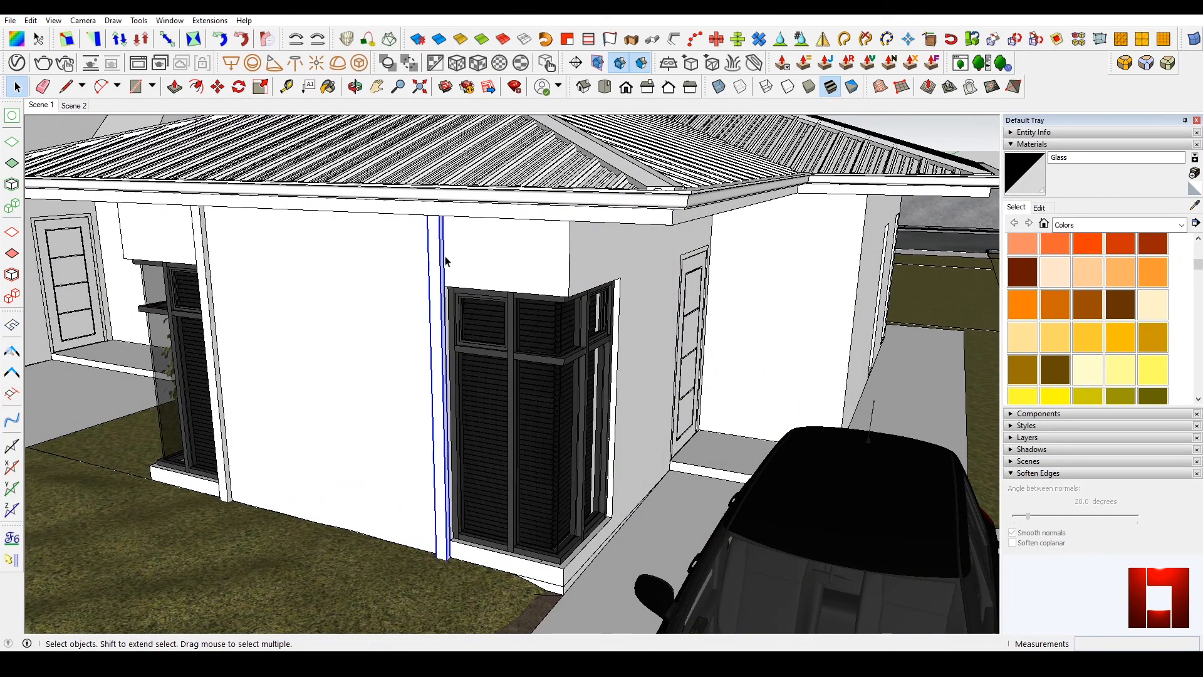
{"action": "scroll", "coordinate": [445, 260], "scroll_direction": "up", "scroll_amount": 3}
{"action": "key", "text": "m"}
{"action": "key", "text": "ctrl"}
{"action": "left_click", "coordinate": [442, 261]}
{"action": "middle_click_drag", "start_coordinate": [589, 261], "coordinate": [201, 290]}
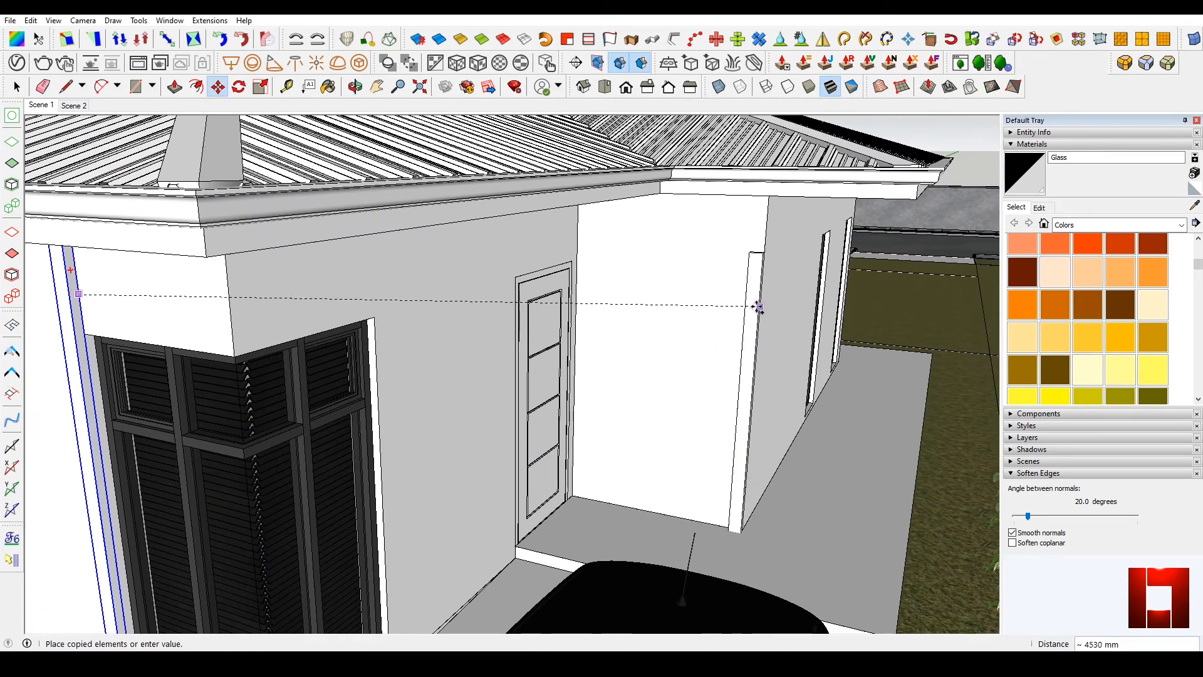
{"action": "middle_click_drag", "start_coordinate": [766, 236], "coordinate": [692, 216]}
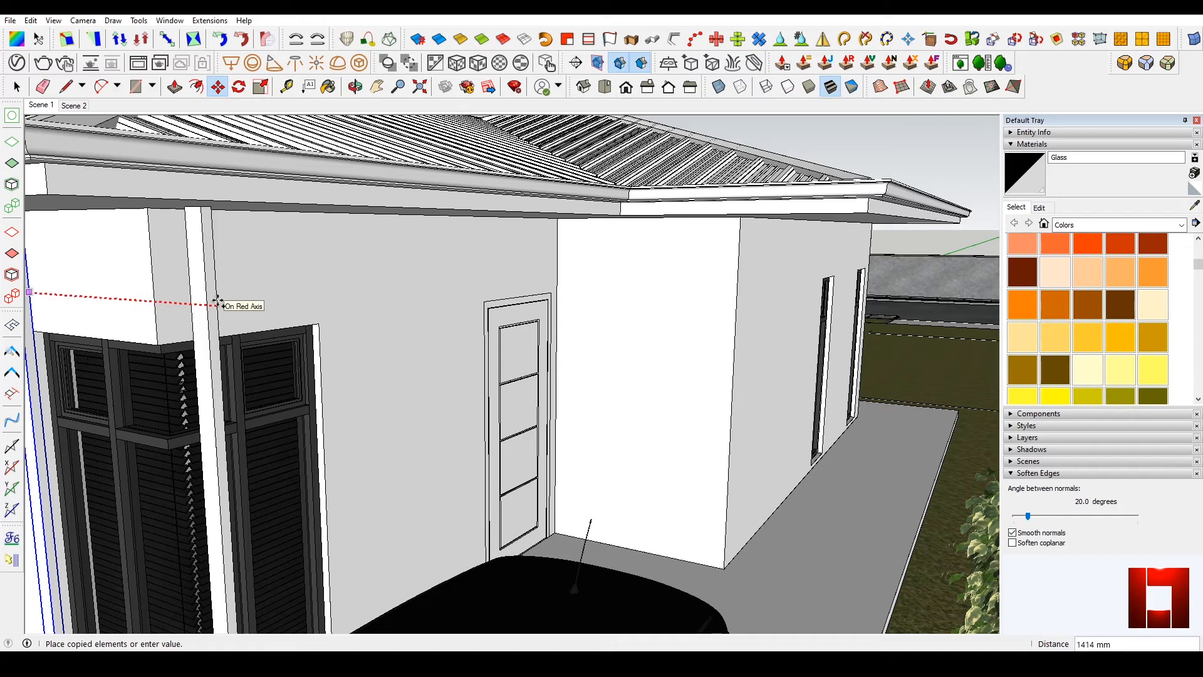
{"action": "type", "text": "2500"}
{"action": "key", "text": "Return"}
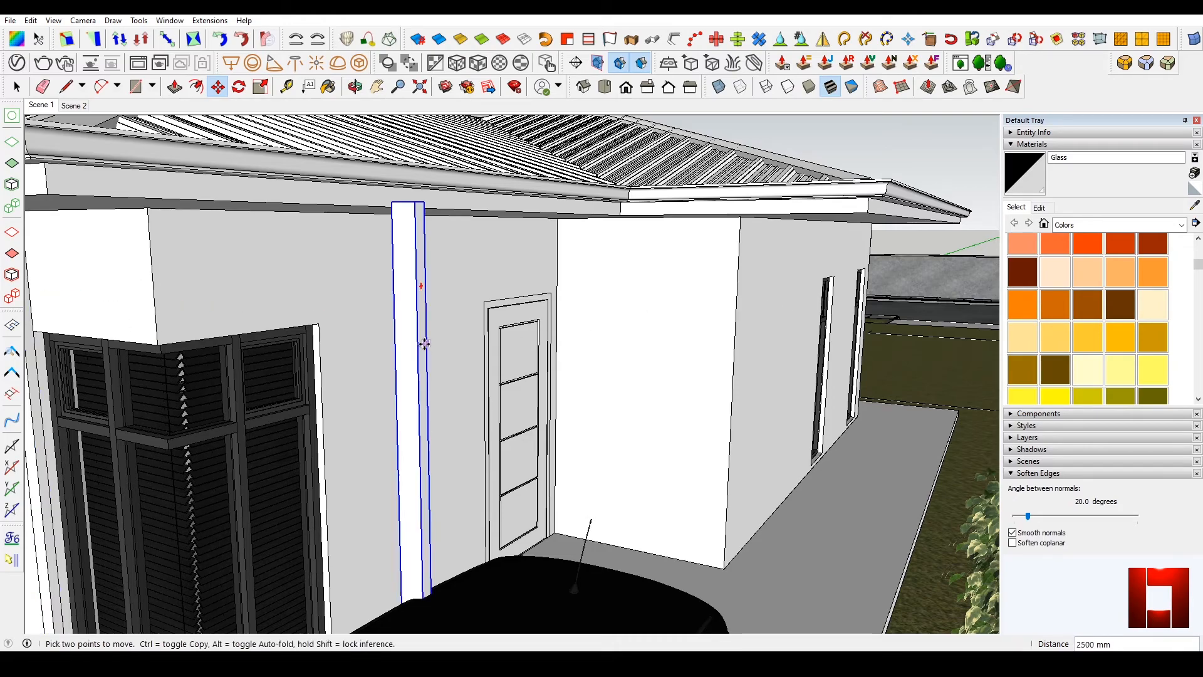
Move the copied strip back 3750 mm to the outer corner of the recessed wall behind the driveway
{"action": "left_click", "coordinate": [426, 348]}
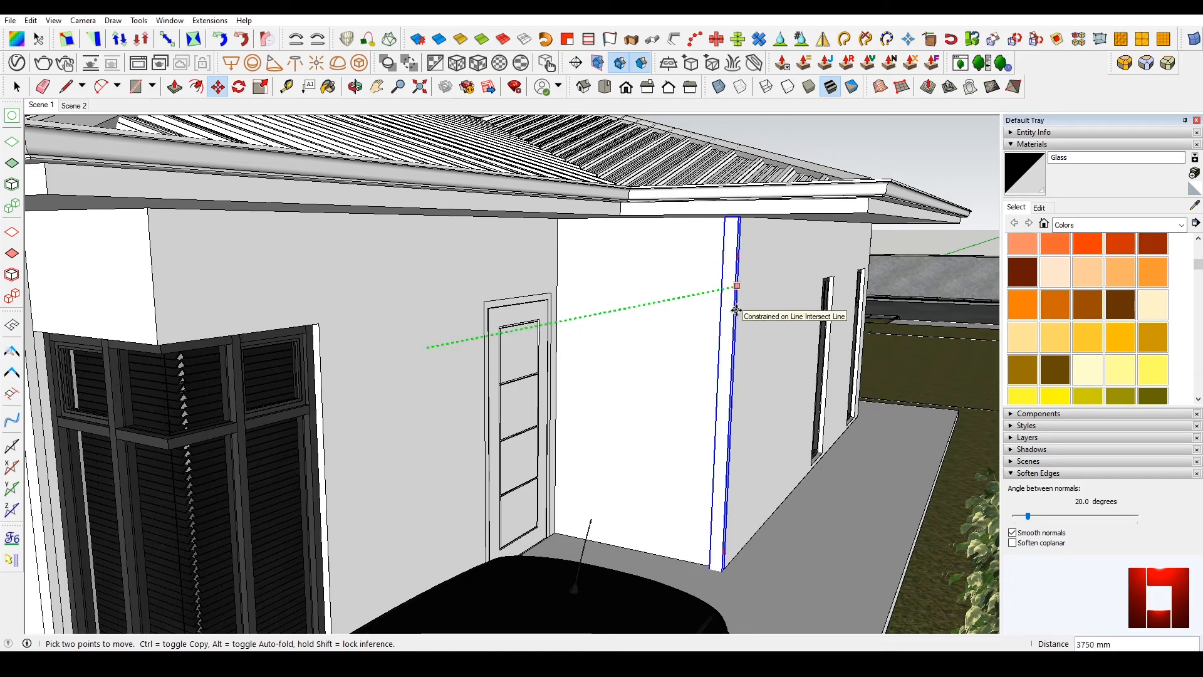
{"action": "left_click", "coordinate": [736, 310]}
{"action": "key", "text": "space"}
{"action": "scroll", "coordinate": [746, 326], "scroll_direction": "down", "scroll_amount": 3}
{"action": "left_click", "coordinate": [610, 352]}
{"action": "middle_click_drag", "start_coordinate": [466, 361], "coordinate": [604, 336]}
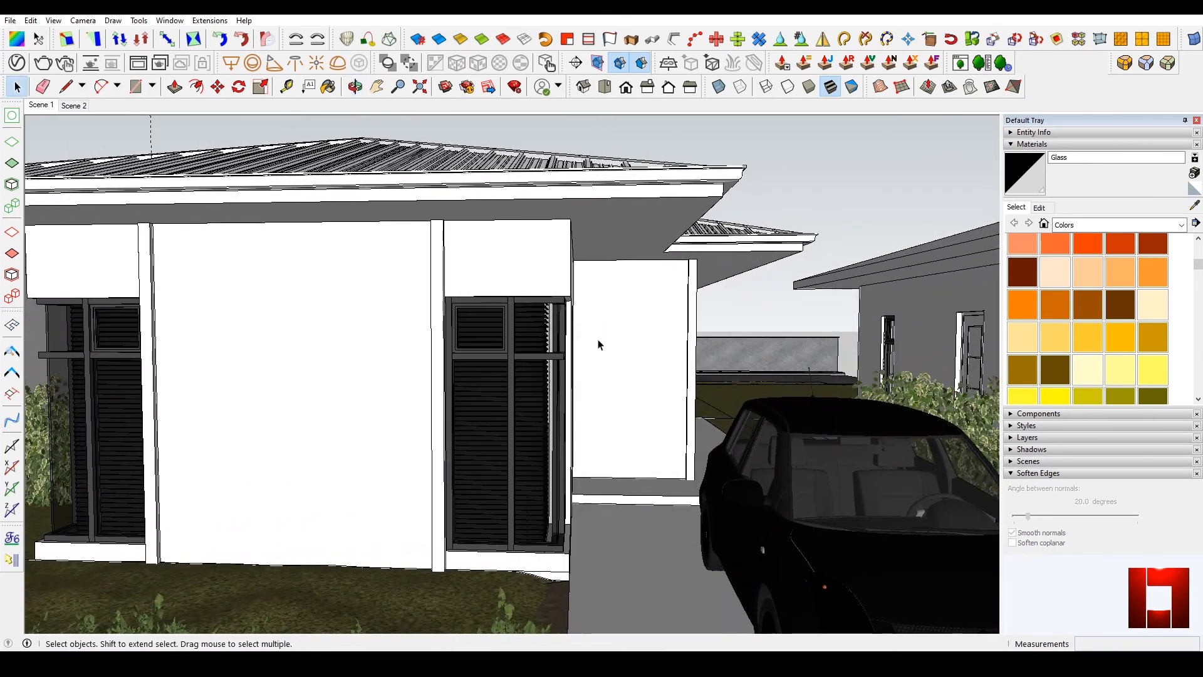
Draw a rectangle covering the street-facing wall between the two vertical strips, from the eaves to the wall base
{"action": "scroll", "coordinate": [589, 348], "scroll_direction": "down", "scroll_amount": 2}
{"action": "scroll", "coordinate": [303, 344], "scroll_direction": "up", "scroll_amount": 3}
{"action": "middle_click_drag", "start_coordinate": [303, 344], "coordinate": [278, 302]}
{"action": "scroll", "coordinate": [234, 227], "scroll_direction": "up", "scroll_amount": 4}
{"action": "key", "text": "r"}
{"action": "left_click", "coordinate": [222, 198]}
{"action": "middle_click_drag", "start_coordinate": [516, 401], "coordinate": [574, 150], "text": "shift"}
{"action": "left_click", "coordinate": [852, 612]}
{"action": "key", "text": "space"}
Extrude the rectangle between the strips outward into a thin wall panel
{"action": "scroll", "coordinate": [651, 539], "scroll_direction": "down", "scroll_amount": 3}
{"action": "middle_click_drag", "start_coordinate": [650, 539], "coordinate": [580, 539]}
{"action": "key", "text": "p"}
{"action": "left_click", "coordinate": [576, 545]}
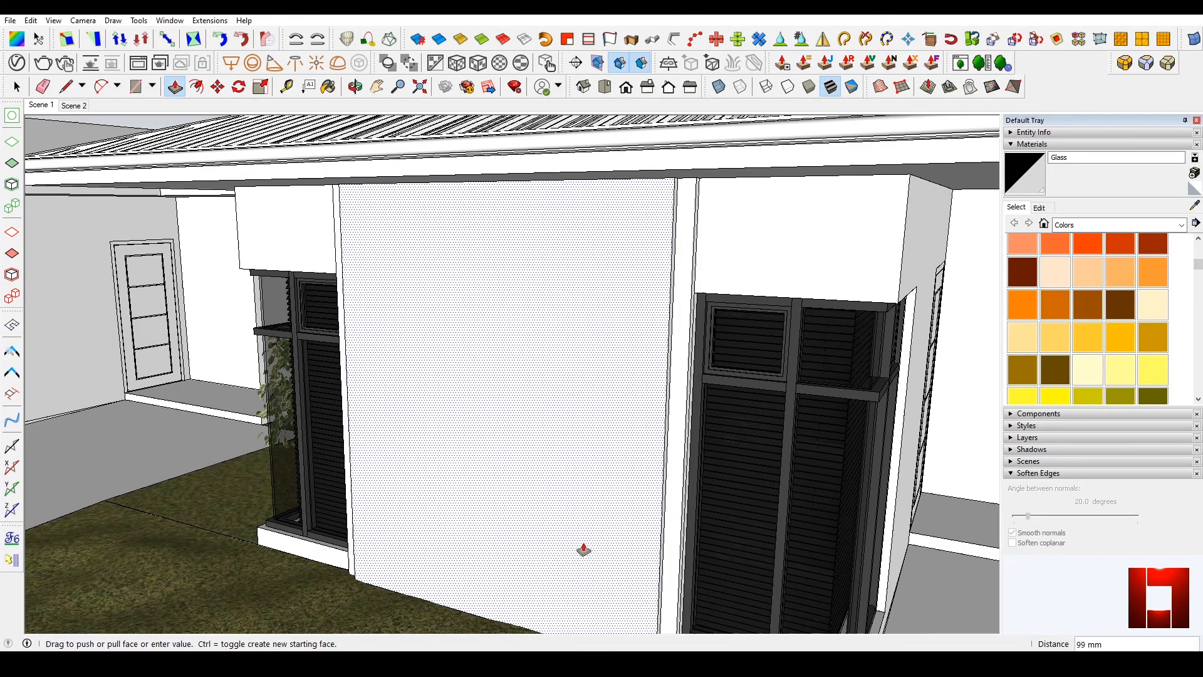
{"action": "type", "text": "2"}
{"action": "key", "text": "Return"}
{"action": "key", "text": "space"}
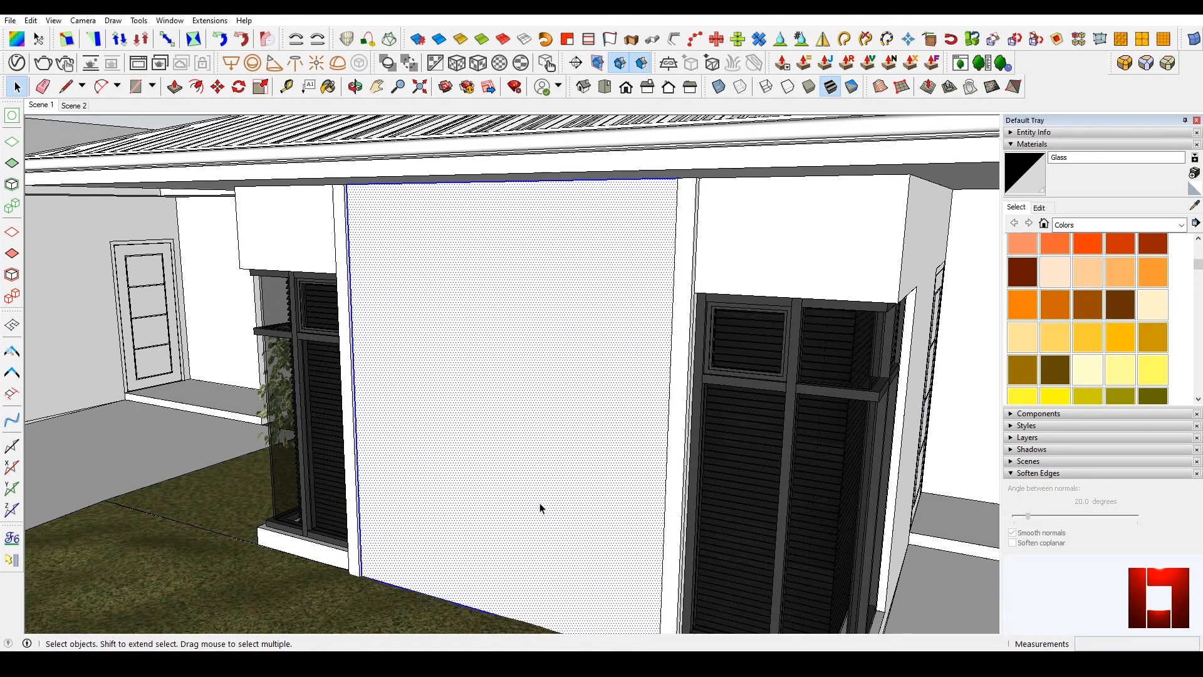
Adjust the thickness of the street-facing wall panel with a second Push/Pull
{"action": "middle_click_drag", "start_coordinate": [498, 532], "coordinate": [546, 470]}
{"action": "scroll", "coordinate": [470, 505], "scroll_direction": "up", "scroll_amount": 5}
{"action": "key", "text": "p"}
{"action": "left_click", "coordinate": [451, 510]}
{"action": "type", "text": "5"}
{"action": "key", "text": "Return"}
{"action": "key", "text": "space"}
{"action": "scroll", "coordinate": [579, 446], "scroll_direction": "down", "scroll_amount": 5}
{"action": "scroll", "coordinate": [669, 501], "scroll_direction": "down", "scroll_amount": 6}
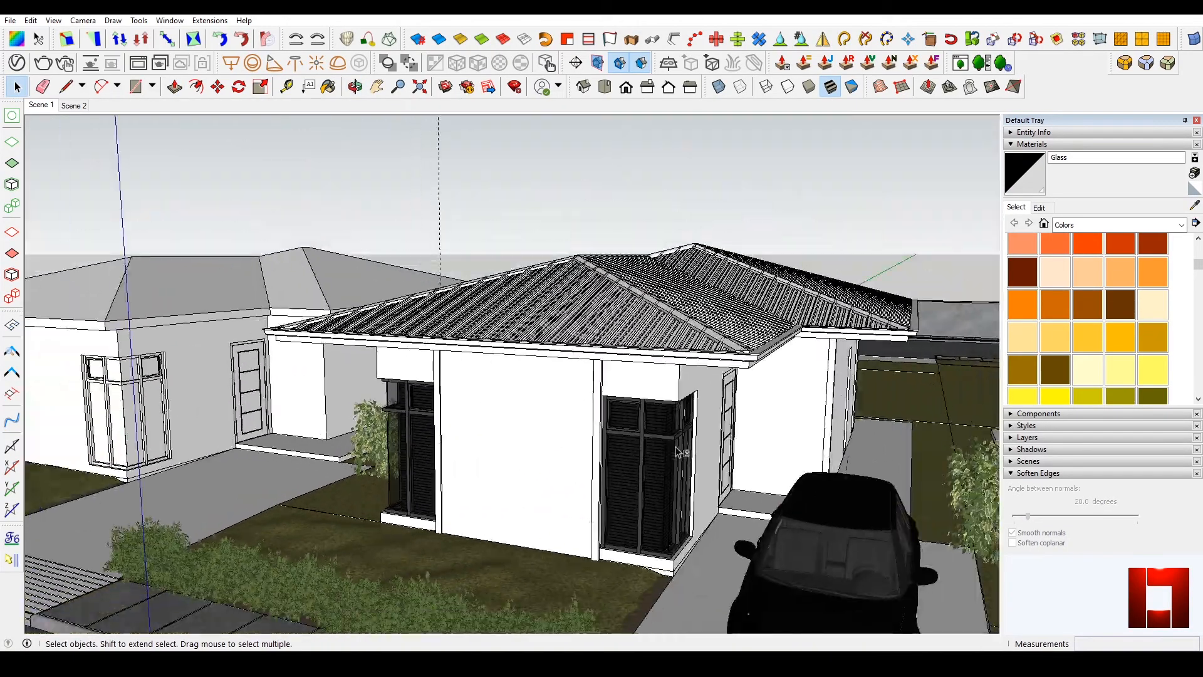
Copy the street-facing wall panel sideways so its near edge starts at the house corner beside the window
{"action": "middle_click_drag", "start_coordinate": [656, 453], "coordinate": [545, 464]}
{"action": "scroll", "coordinate": [785, 514], "scroll_direction": "up", "scroll_amount": 3}
{"action": "left_click", "coordinate": [299, 507]}
{"action": "scroll", "coordinate": [298, 464], "scroll_direction": "up", "scroll_amount": 4}
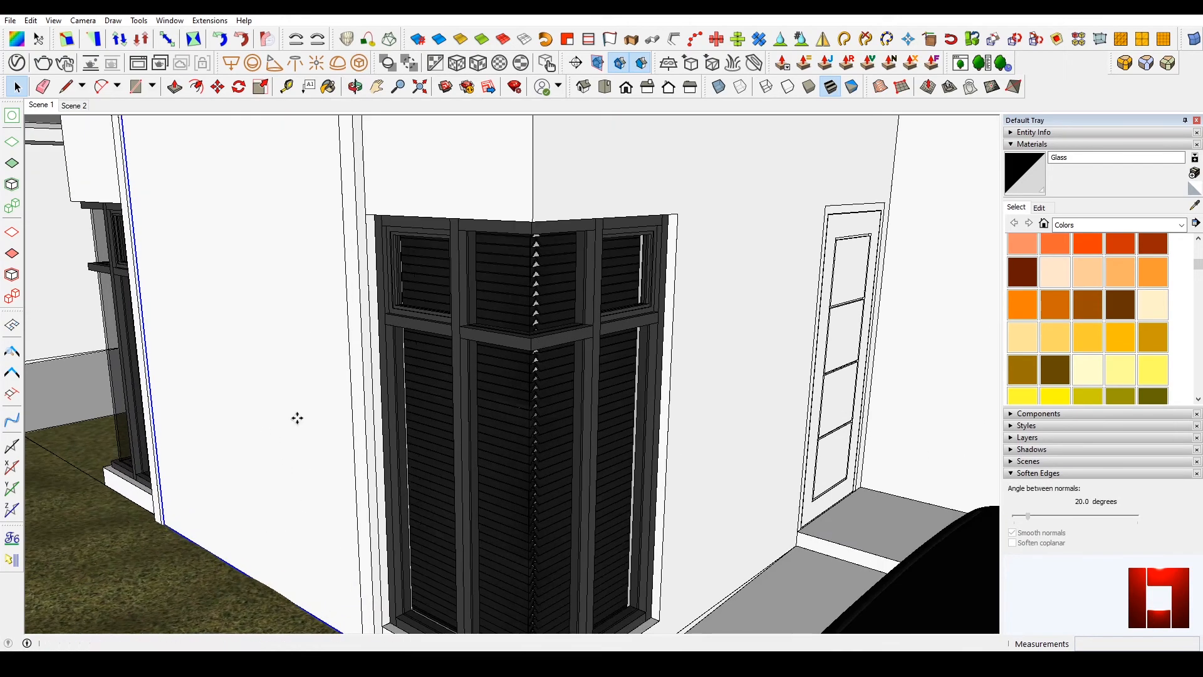
{"action": "key", "text": "m"}
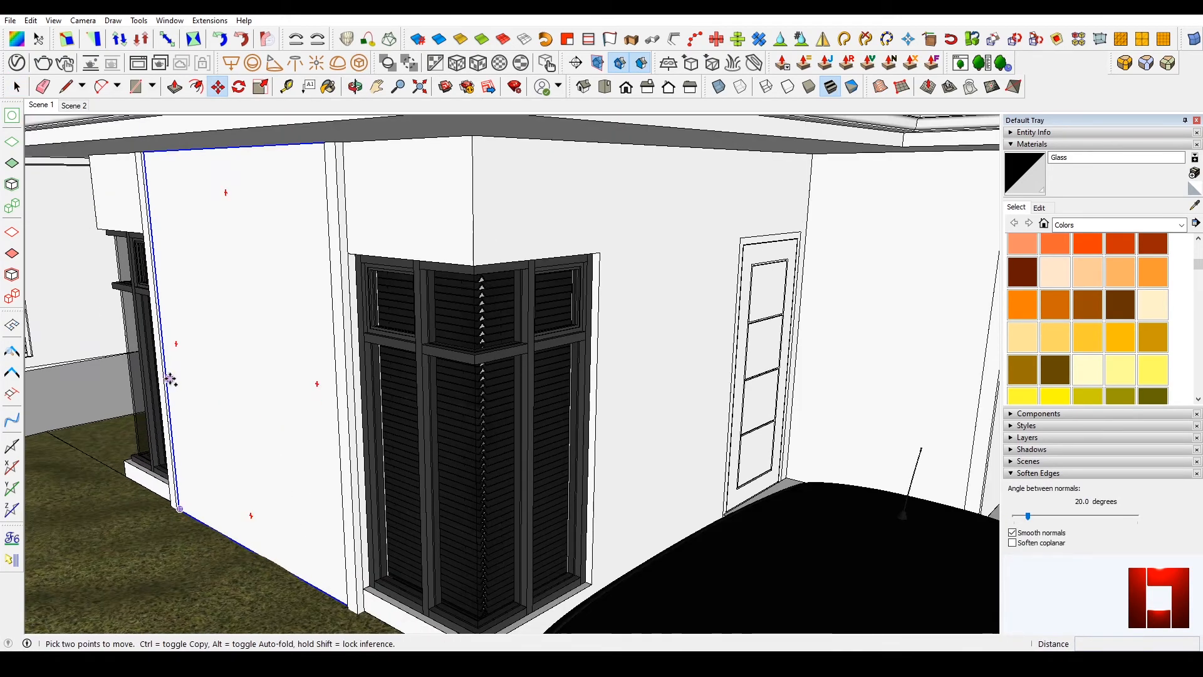
{"action": "left_click", "coordinate": [167, 379]}
{"action": "middle_click_drag", "start_coordinate": [825, 384], "coordinate": [740, 369]}
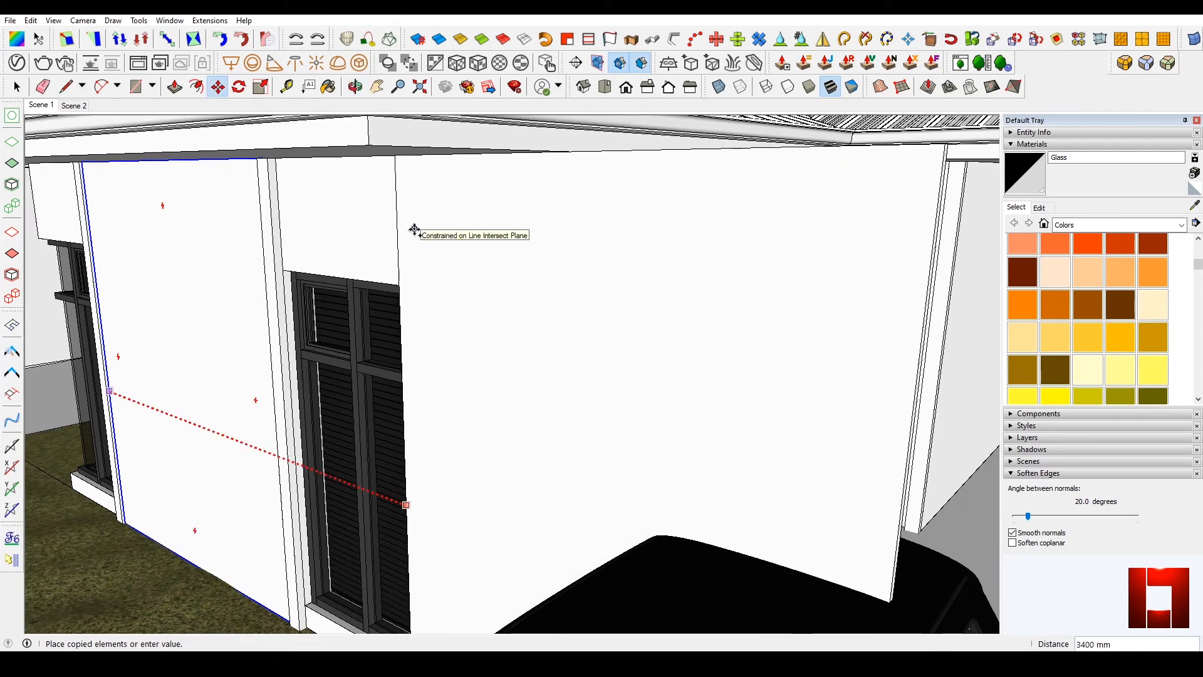
{"action": "left_click", "coordinate": [440, 256]}
Shorten the copied panel inside its group by pushing in its far end to fit the recessed wall's width
{"action": "mouse_move", "coordinate": [620, 303]}
{"action": "middle_mouse_down"}
{"action": "mouse_move", "coordinate": [586, 344]}
{"action": "mouse_move", "coordinate": [714, 395]}
{"action": "middle_mouse_up"}
{"action": "key", "text": "space"}
{"action": "double_click", "coordinate": [710, 402]}
{"action": "key", "text": "p"}
{"action": "left_click", "coordinate": [725, 409]}
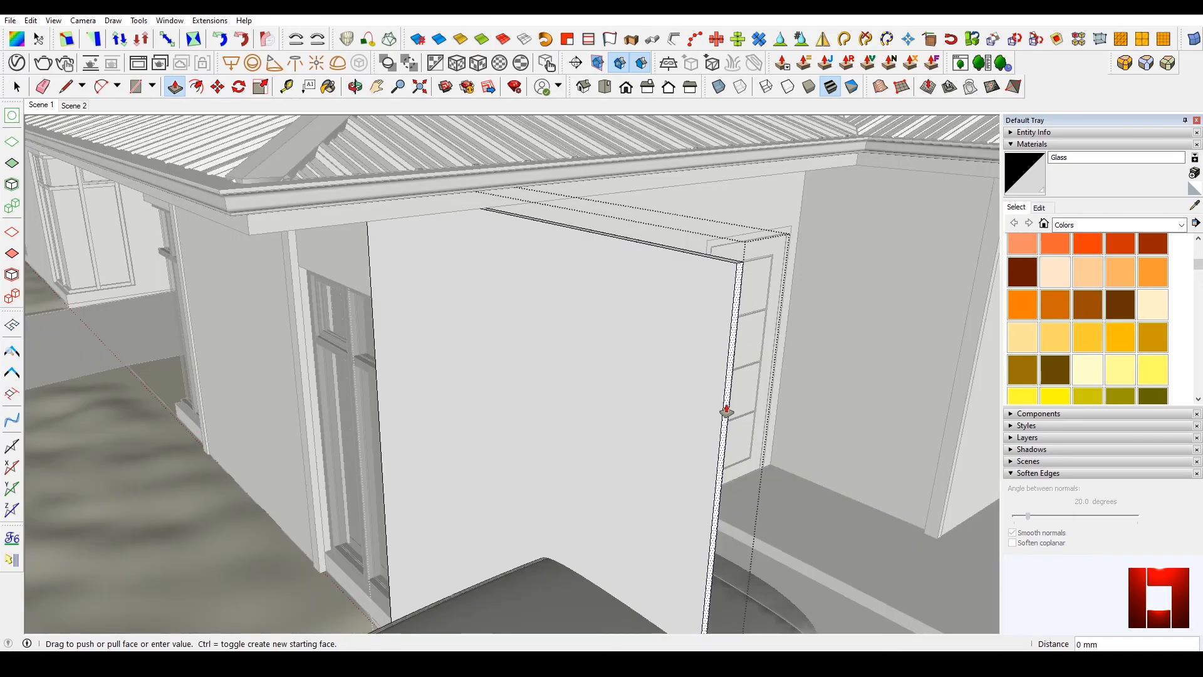
{"action": "left_click", "coordinate": [924, 457]}
{"action": "key", "text": "space"}
{"action": "key", "text": "Escape"}
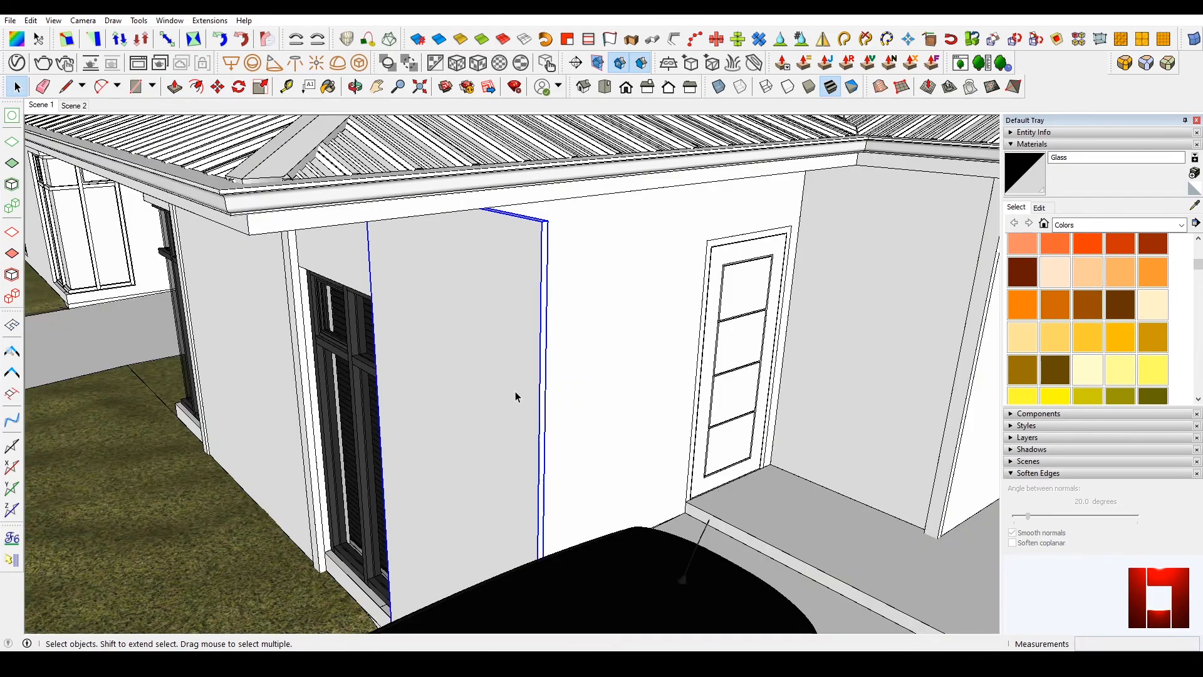
Move the shortened panel back onto the recessed wall, beside its vertical strip
{"action": "key", "text": "m"}
{"action": "left_click", "coordinate": [547, 381]}
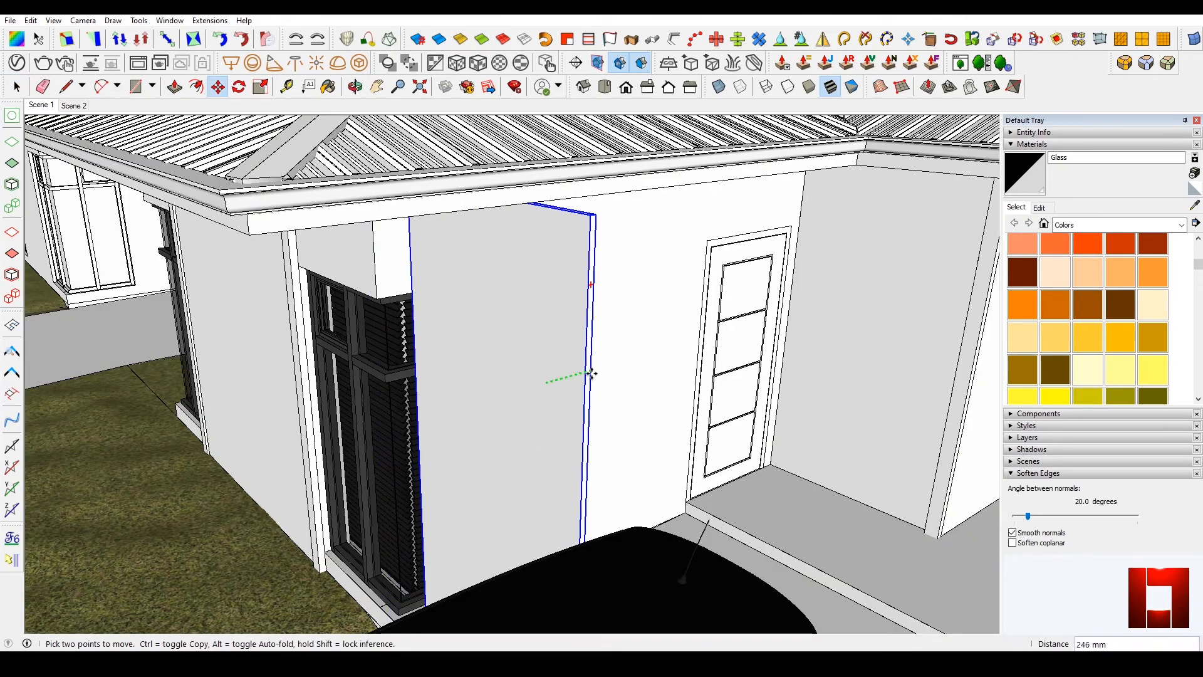
{"action": "left_click", "coordinate": [932, 333]}
{"action": "middle_click_drag", "start_coordinate": [932, 333], "coordinate": [647, 326]}
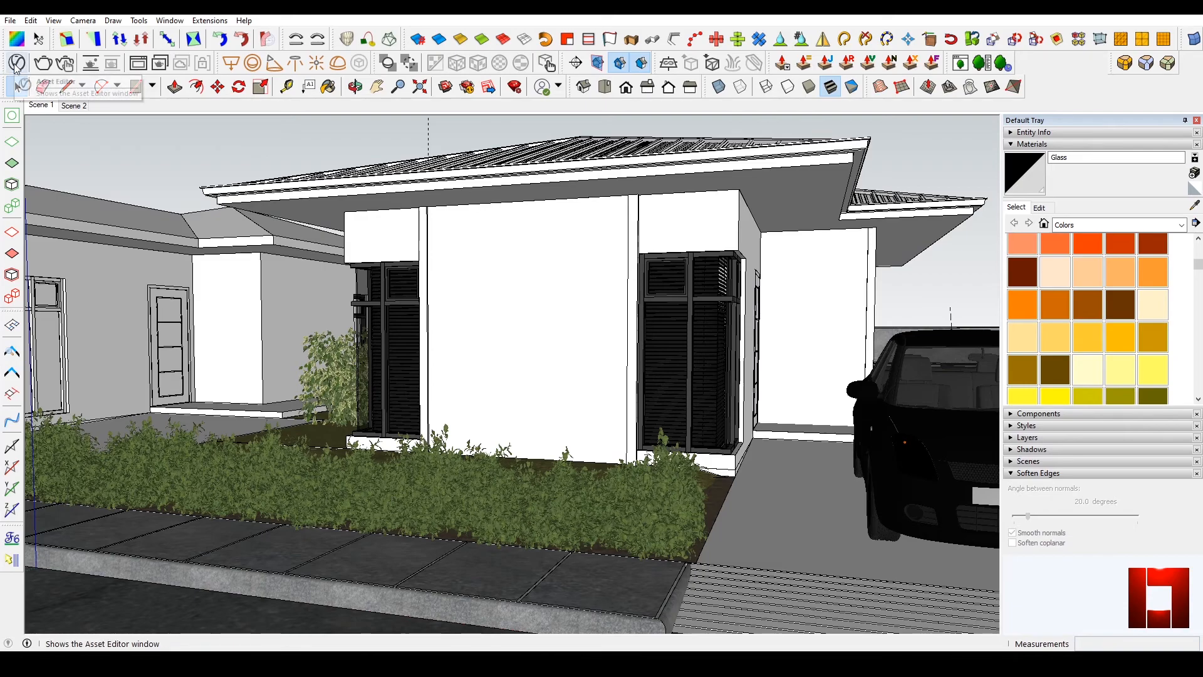
Create a new material that uses the stacked slabs stone wall image as its texture
{"action": "left_click", "coordinate": [1195, 173]}
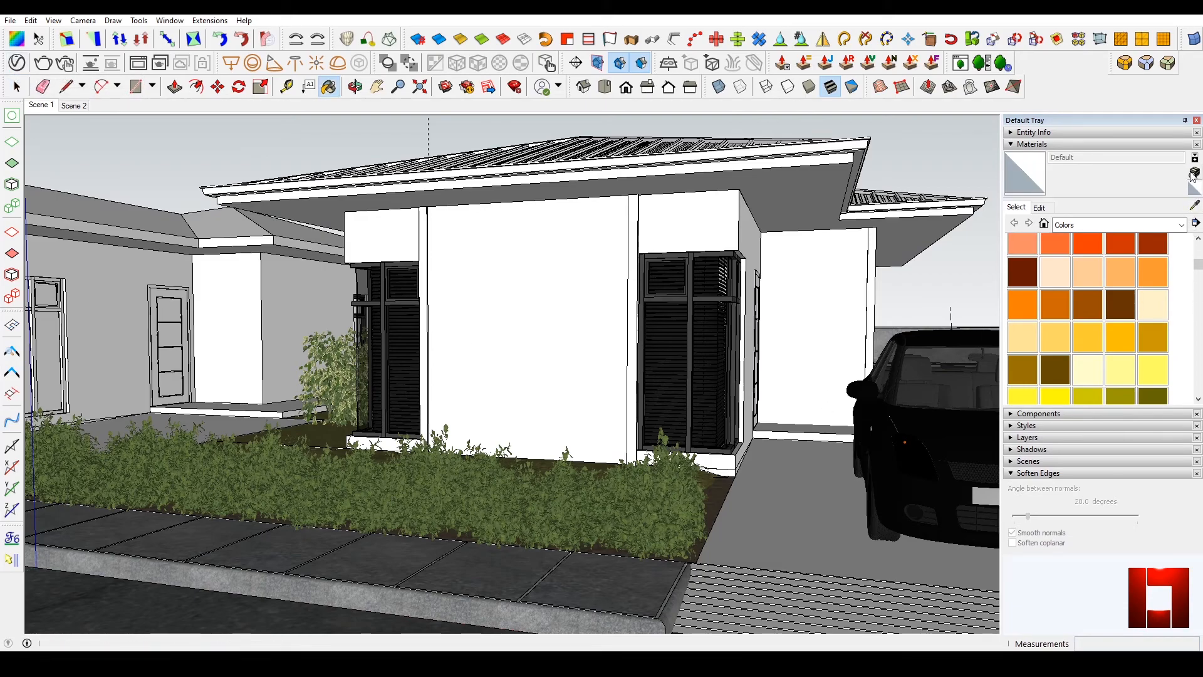
{"action": "left_click", "coordinate": [655, 337]}
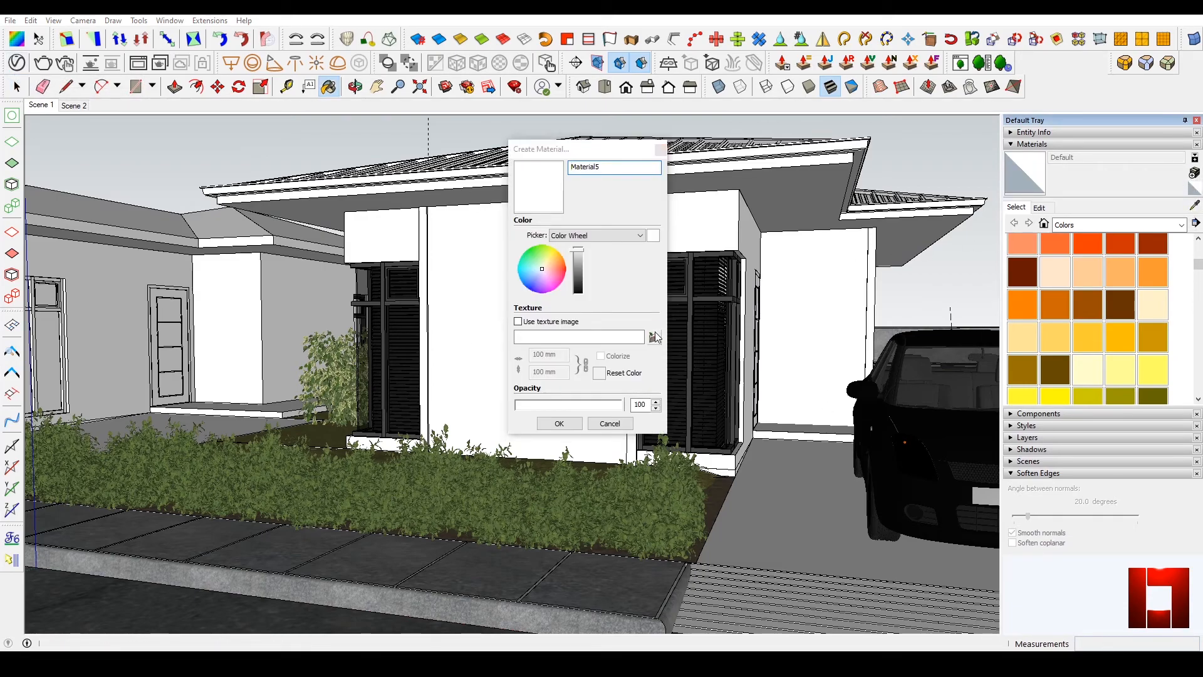
{"action": "left_click", "coordinate": [559, 424]}
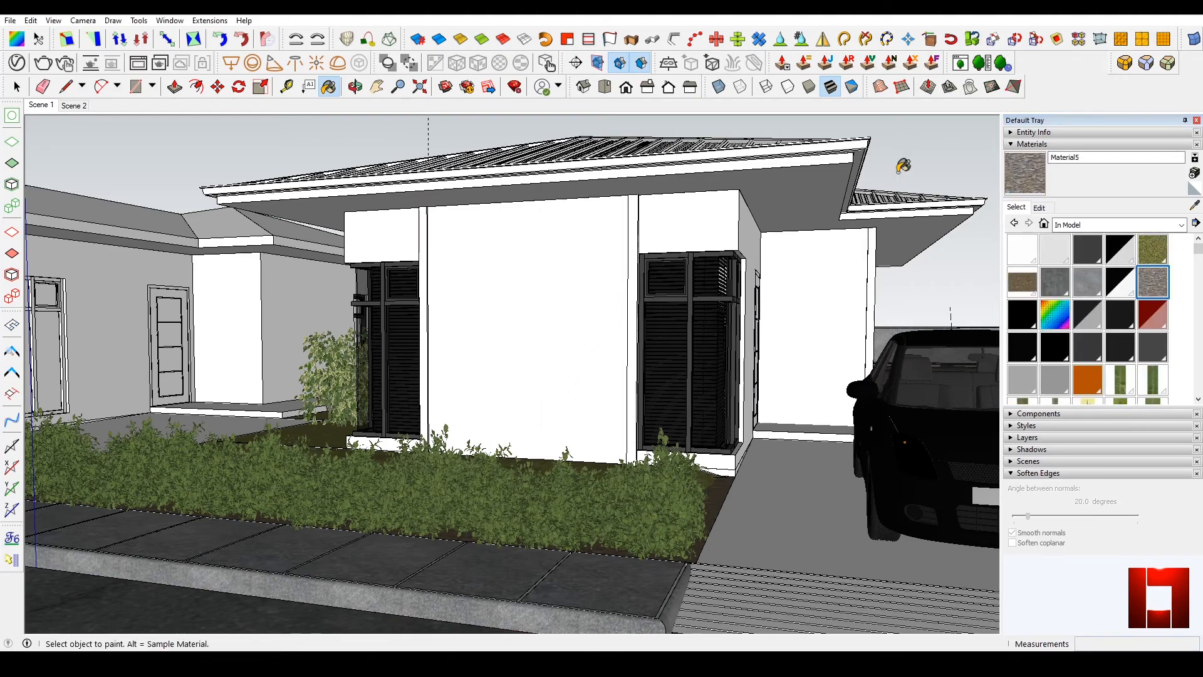
Paint the front face of the street-facing wall panel with the stacked stone material
{"action": "key", "text": "space"}
{"action": "double_click", "coordinate": [586, 288]}
{"action": "double_click", "coordinate": [585, 289]}
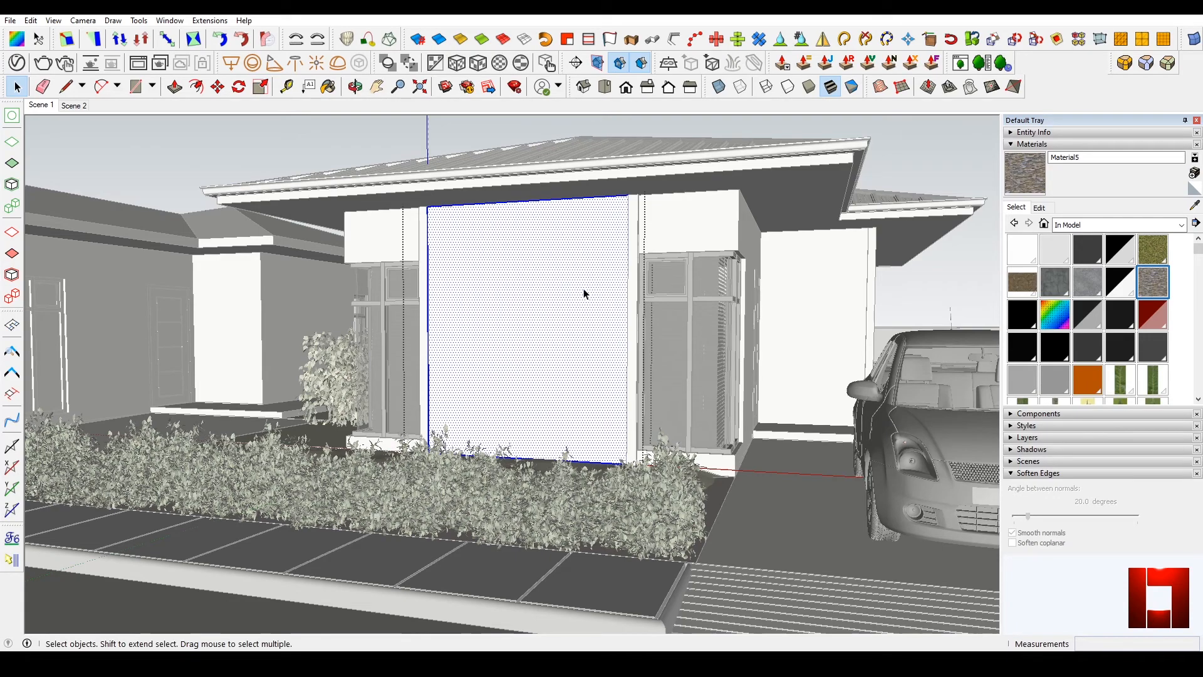
{"action": "key", "text": "b"}
{"action": "left_click", "coordinate": [574, 279]}
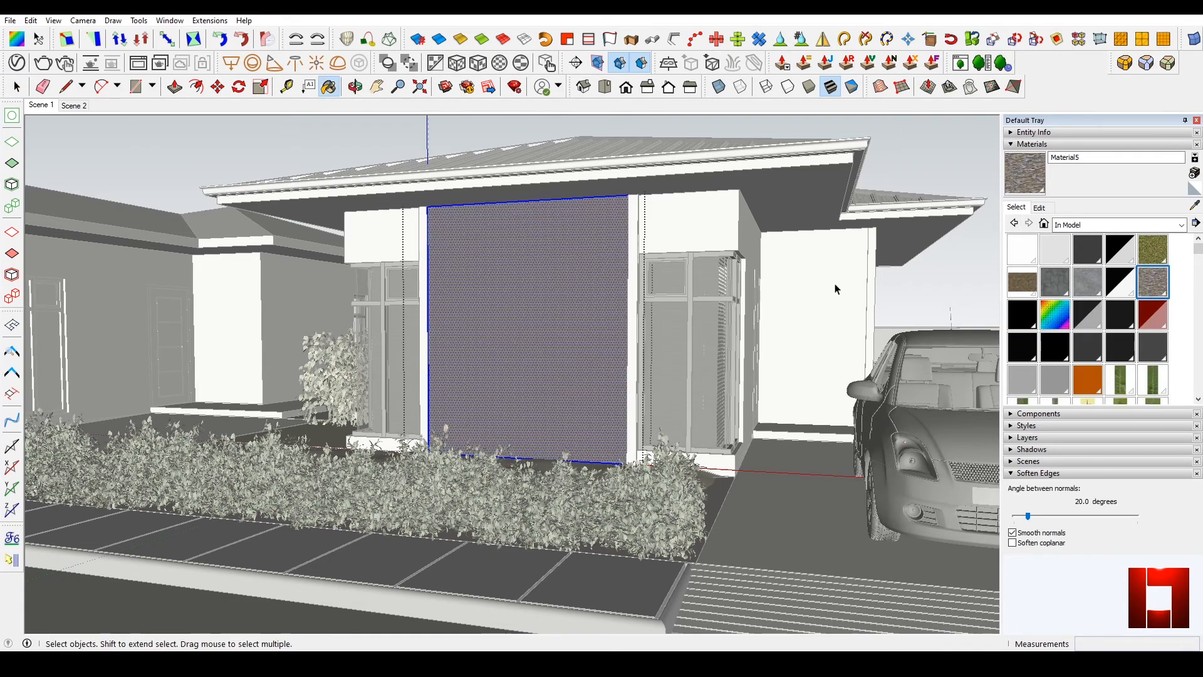
{"action": "key", "text": "ctrl+z"}
Paint the panel on the recessed wall with the stacked stone material
{"action": "key", "text": "space"}
{"action": "left_click", "coordinate": [813, 295]}
{"action": "key", "text": "b"}
{"action": "left_click", "coordinate": [813, 295]}
{"action": "key", "text": "space"}
Set the stacked stone material's texture size to 2000 mm, trying 1000 mm first
{"action": "left_click", "coordinate": [588, 291]}
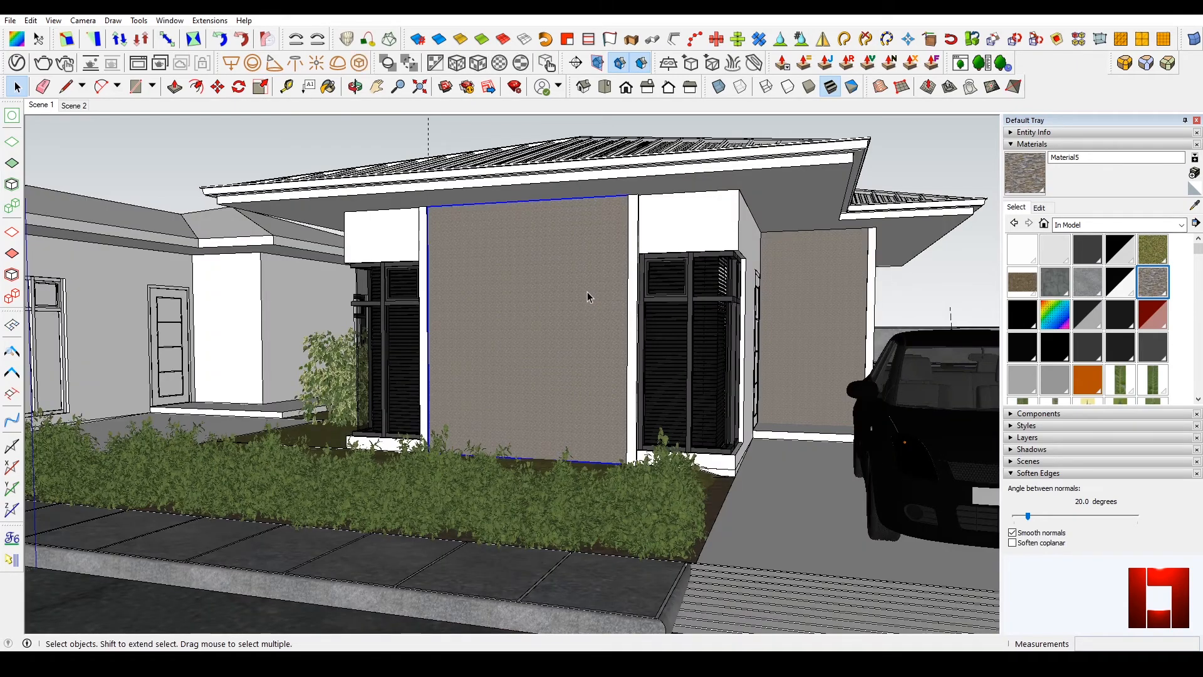
{"action": "left_click", "coordinate": [1041, 213]}
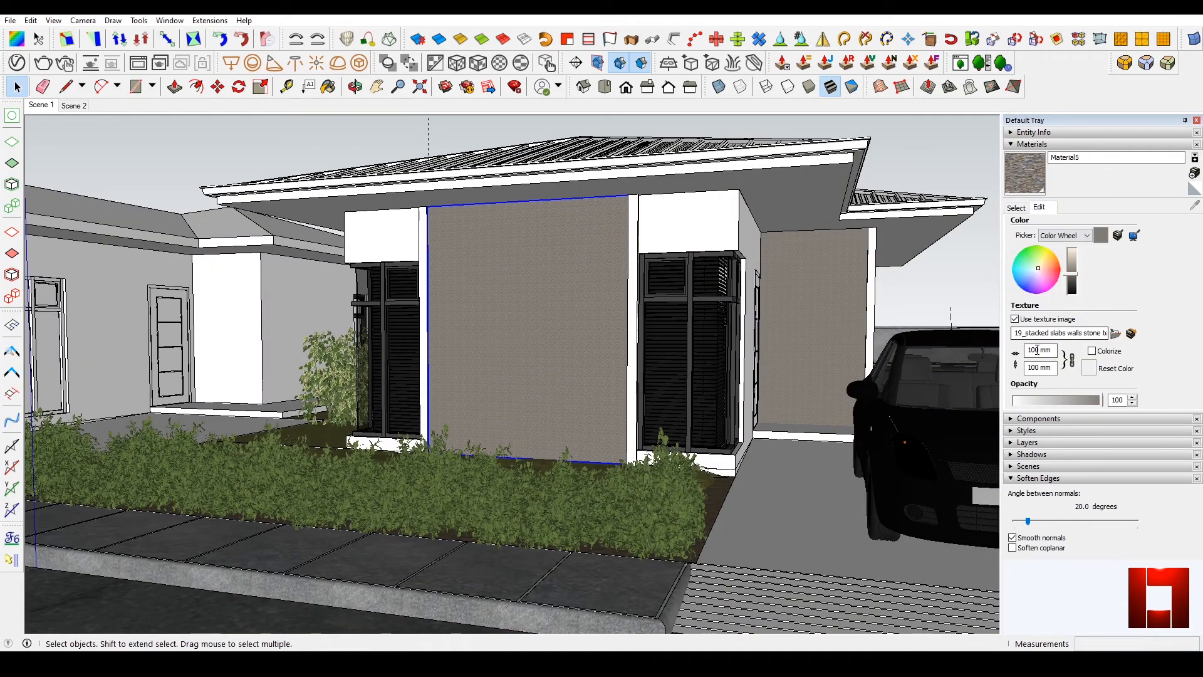
{"action": "type", "text": "1000"}
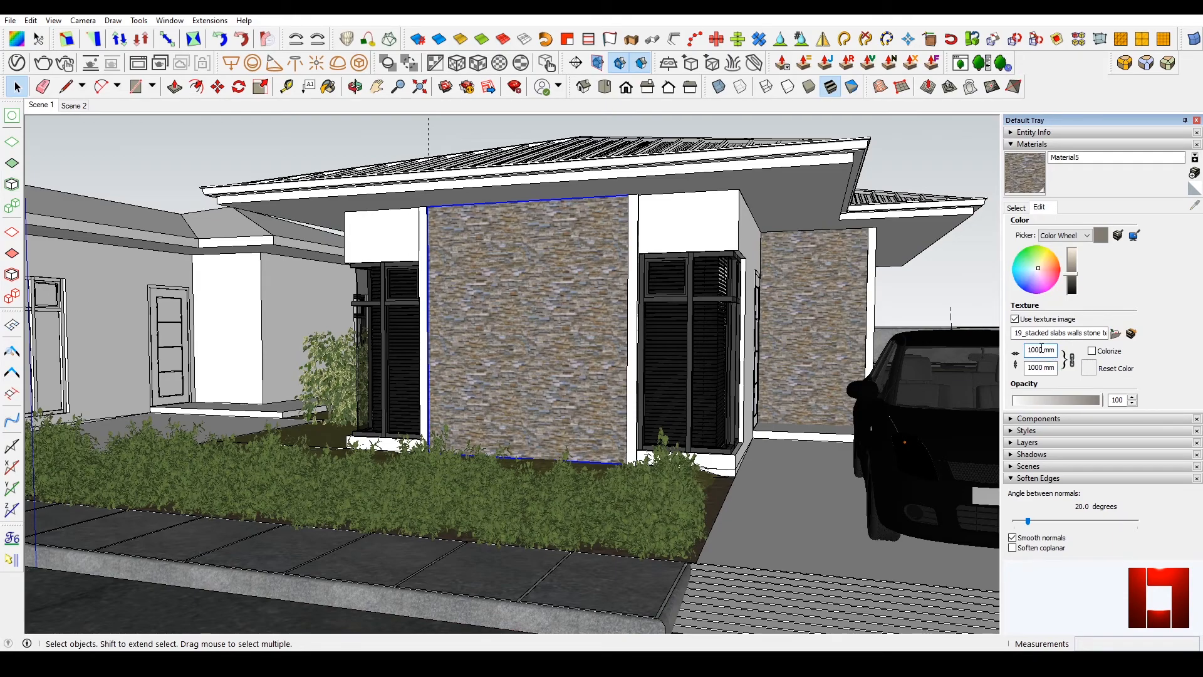
{"action": "left_click_drag", "start_coordinate": [1044, 350], "coordinate": [1023, 352]}
{"action": "type", "text": "2000"}
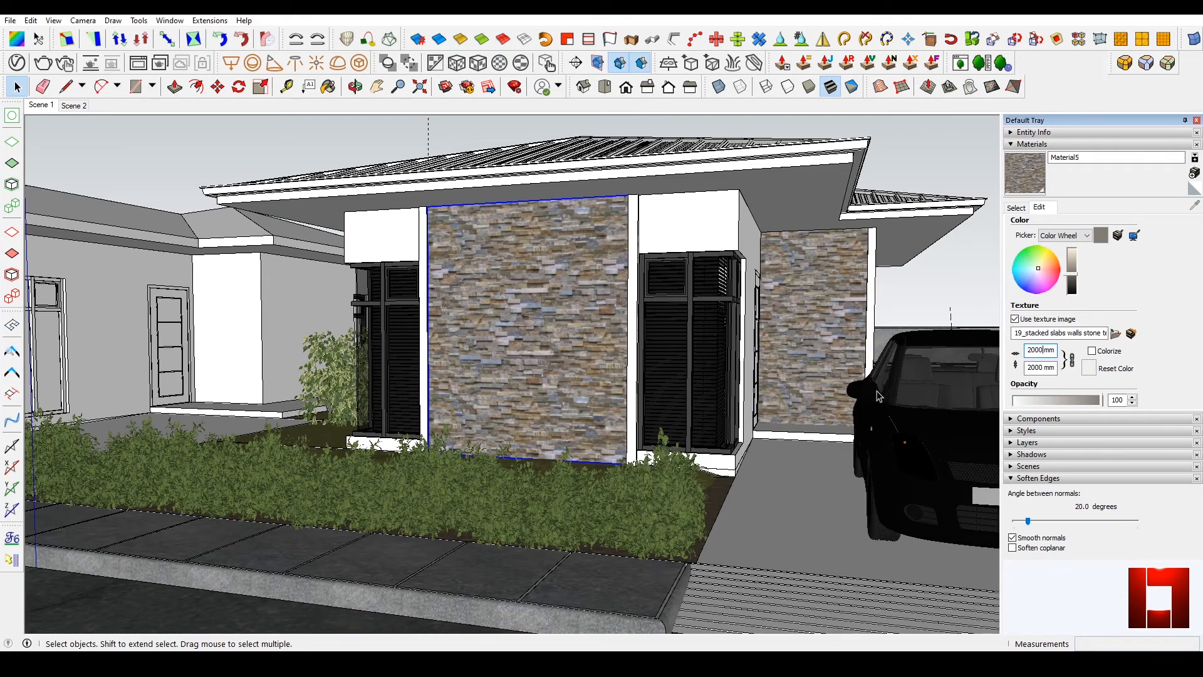
{"action": "left_click", "coordinate": [1072, 70]}
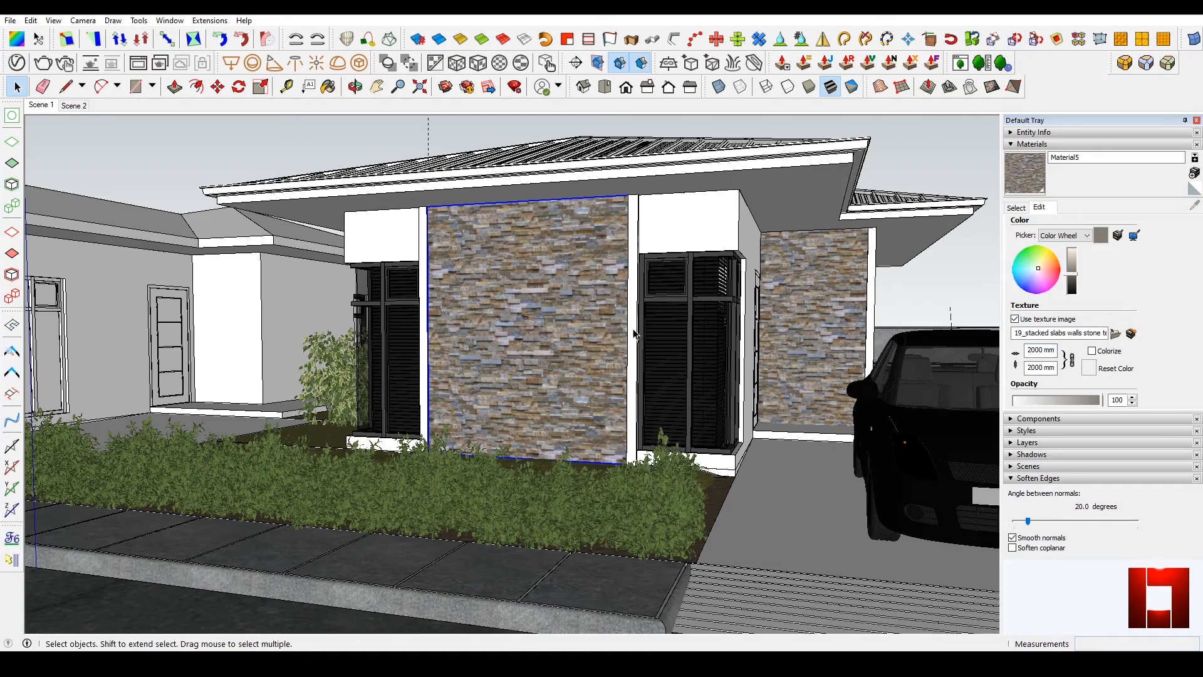
{"action": "key", "text": "ctrl+t"}
Check the stone cladding from the driveway side and return to the Scene 1 camera view
{"action": "mouse_move", "coordinate": [540, 321]}
{"action": "middle_mouse_down"}
{"action": "mouse_move", "coordinate": [647, 319]}
{"action": "mouse_move", "coordinate": [495, 342]}
{"action": "middle_mouse_up"}
{"action": "mouse_move", "coordinate": [610, 336]}
{"action": "middle_mouse_down"}
{"action": "mouse_move", "coordinate": [560, 340]}
{"action": "mouse_move", "coordinate": [588, 327]}
{"action": "middle_mouse_up"}
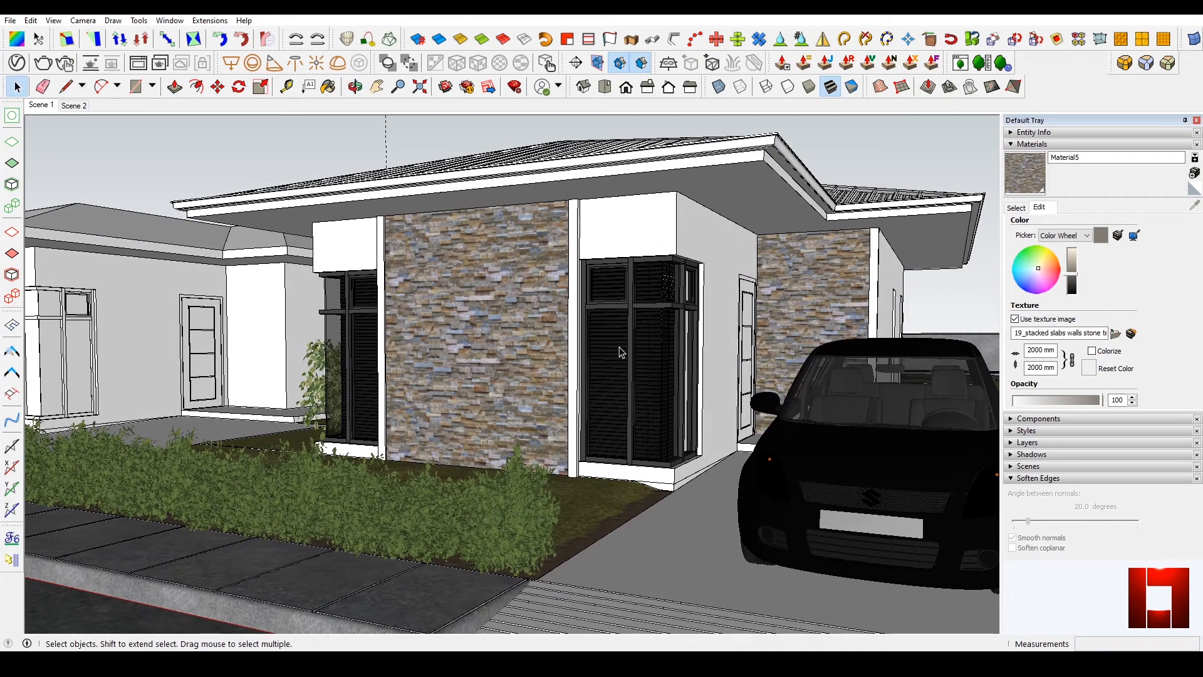
{"action": "left_click", "coordinate": [41, 106]}
{"action": "middle_click_drag", "start_coordinate": [657, 387], "coordinate": [651, 400]}
Add Metal Painted Red 5cm from the V-Ray Metal library to the scene's materials
{"action": "left_click", "coordinate": [16, 63]}
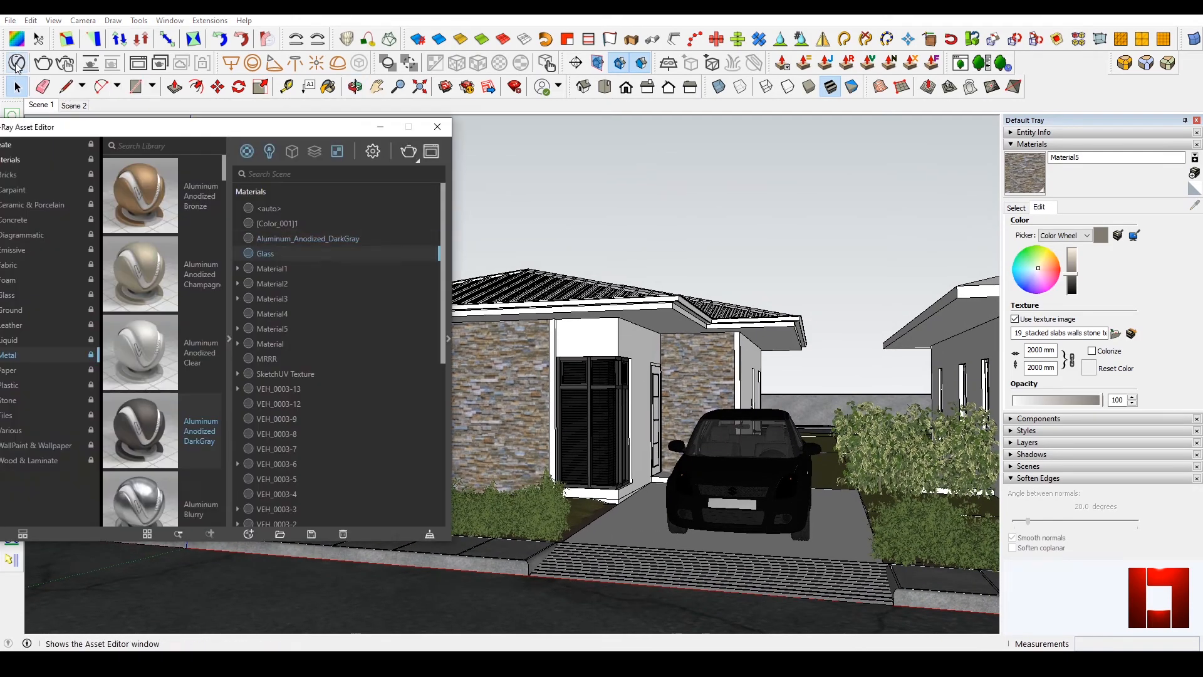
{"action": "left_click_drag", "start_coordinate": [258, 121], "coordinate": [515, 102]}
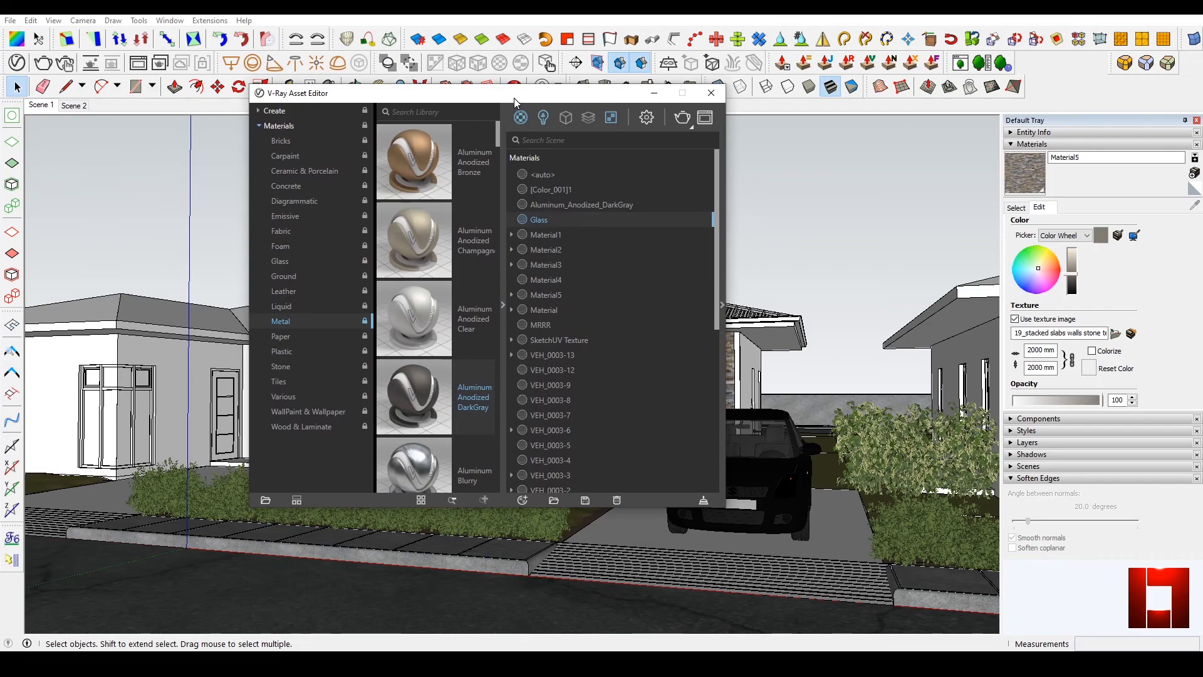
{"action": "left_click", "coordinate": [501, 131]}
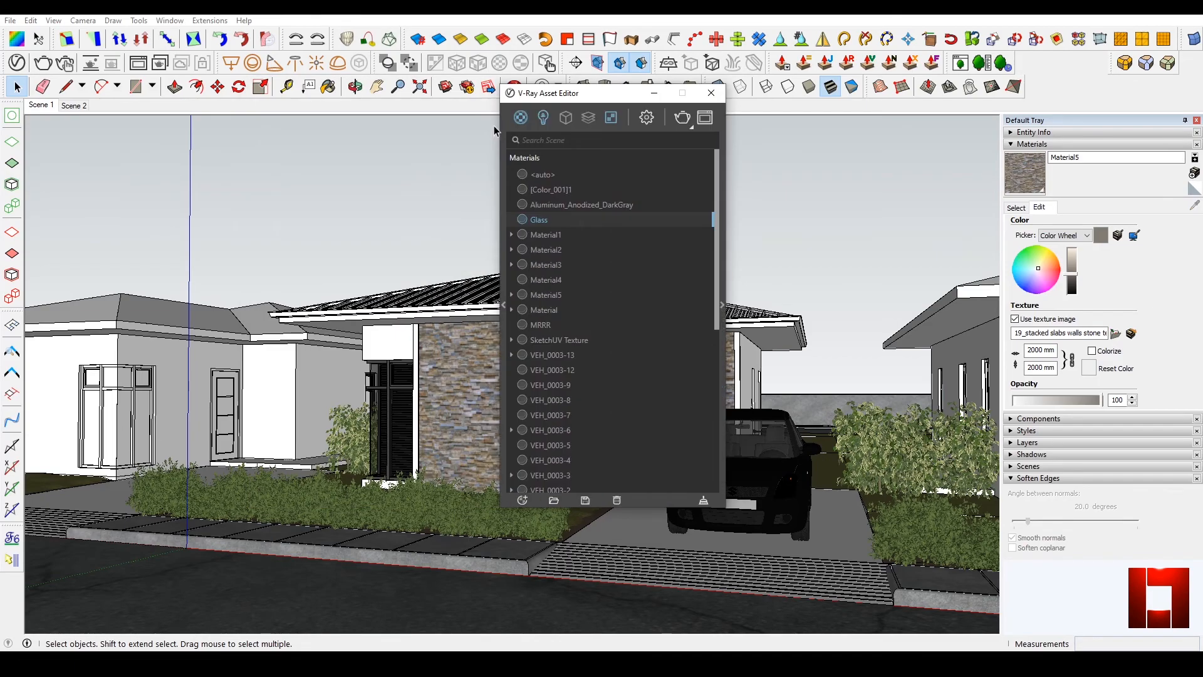
{"action": "left_click", "coordinate": [503, 233]}
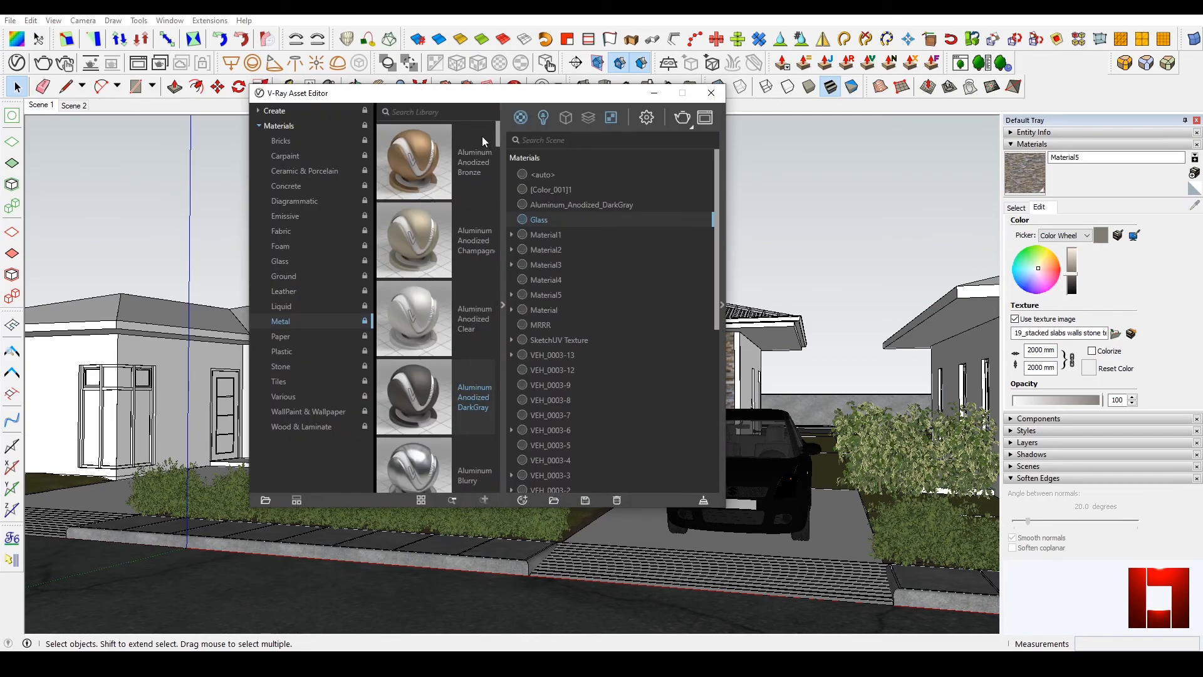
{"action": "left_click_drag", "start_coordinate": [501, 199], "coordinate": [508, 289]}
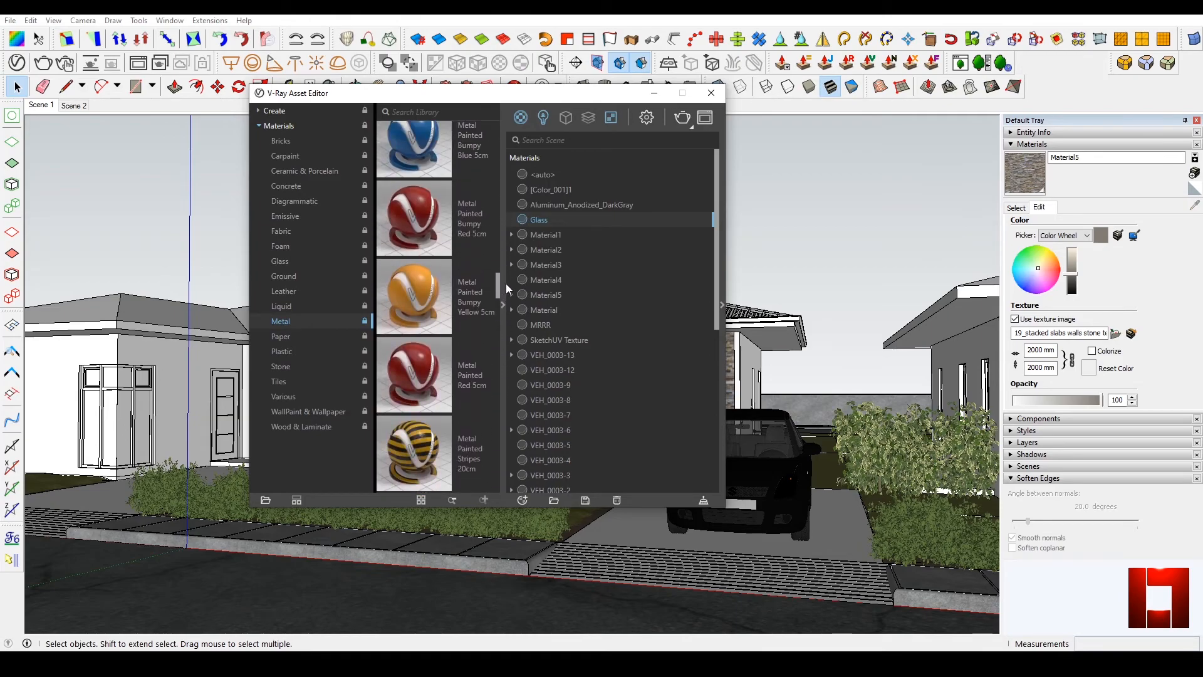
{"action": "mouse_move", "coordinate": [406, 378]}
{"action": "left_mouse_down"}
{"action": "mouse_move", "coordinate": [609, 269]}
{"action": "mouse_move", "coordinate": [611, 316]}
{"action": "left_mouse_up"}
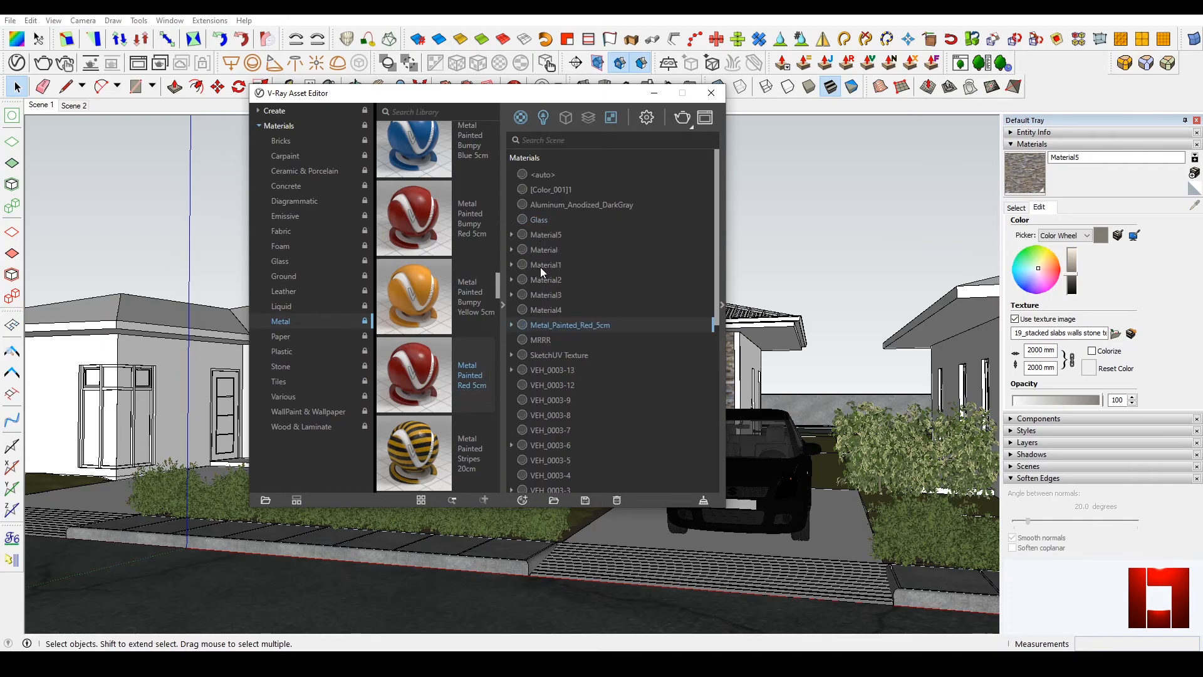
{"action": "left_click", "coordinate": [711, 93]}
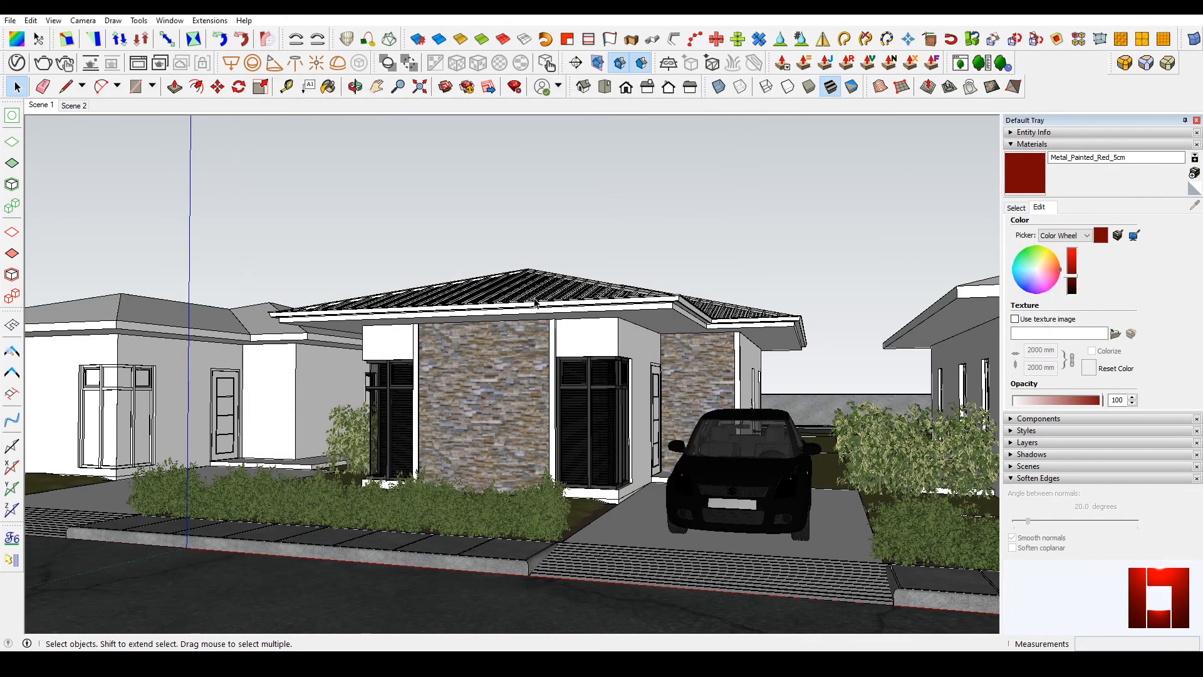
Paint the house's corrugated roof sheets with the Metal_Painted_Red_5cm material
{"action": "middle_click_drag", "start_coordinate": [535, 300], "coordinate": [495, 388]}
{"action": "scroll", "coordinate": [495, 297], "scroll_direction": "up", "scroll_amount": 4}
{"action": "left_click", "coordinate": [513, 297]}
{"action": "key", "text": "b"}
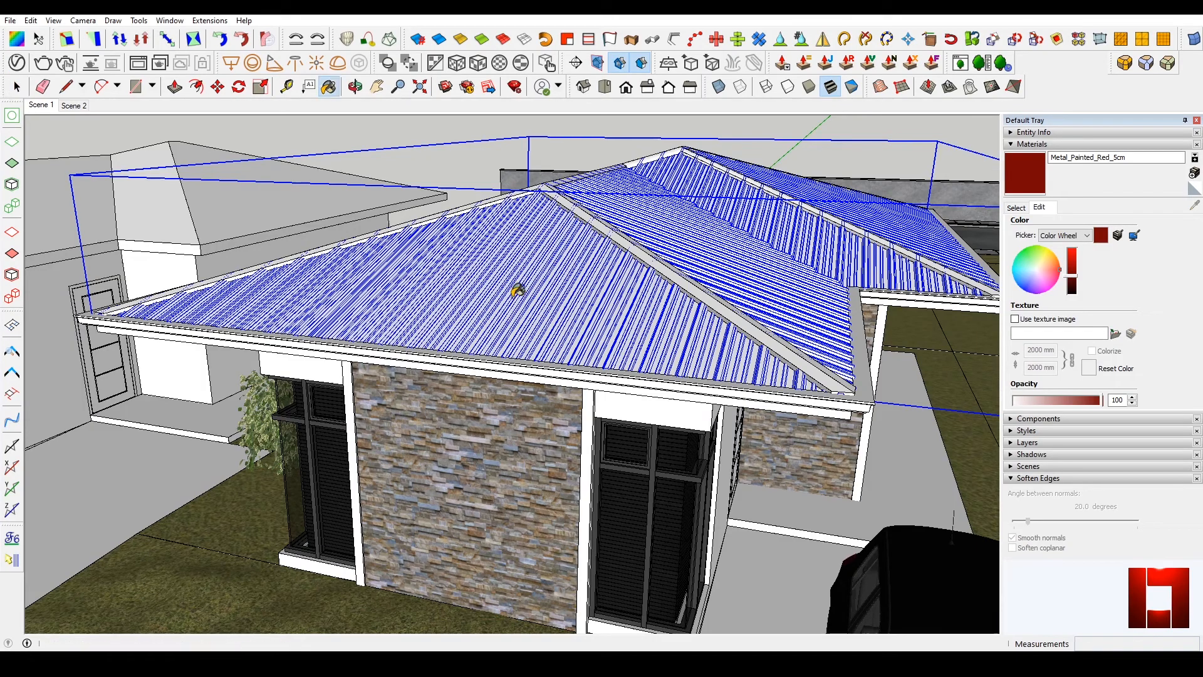
{"action": "left_click", "coordinate": [515, 295]}
Paint the ridge and hip caps of the roof with the Metal_Painted_Red_5cm material
{"action": "scroll", "coordinate": [531, 292], "scroll_direction": "up", "scroll_amount": 3}
{"action": "mouse_move", "coordinate": [727, 332]}
{"action": "middle_mouse_down"}
{"action": "mouse_move", "coordinate": [665, 282]}
{"action": "mouse_move", "coordinate": [537, 282]}
{"action": "mouse_move", "coordinate": [543, 343]}
{"action": "middle_mouse_up"}
{"action": "key", "text": "space"}
{"action": "left_click", "coordinate": [672, 267]}
{"action": "key", "text": "b"}
{"action": "left_click", "coordinate": [672, 260]}
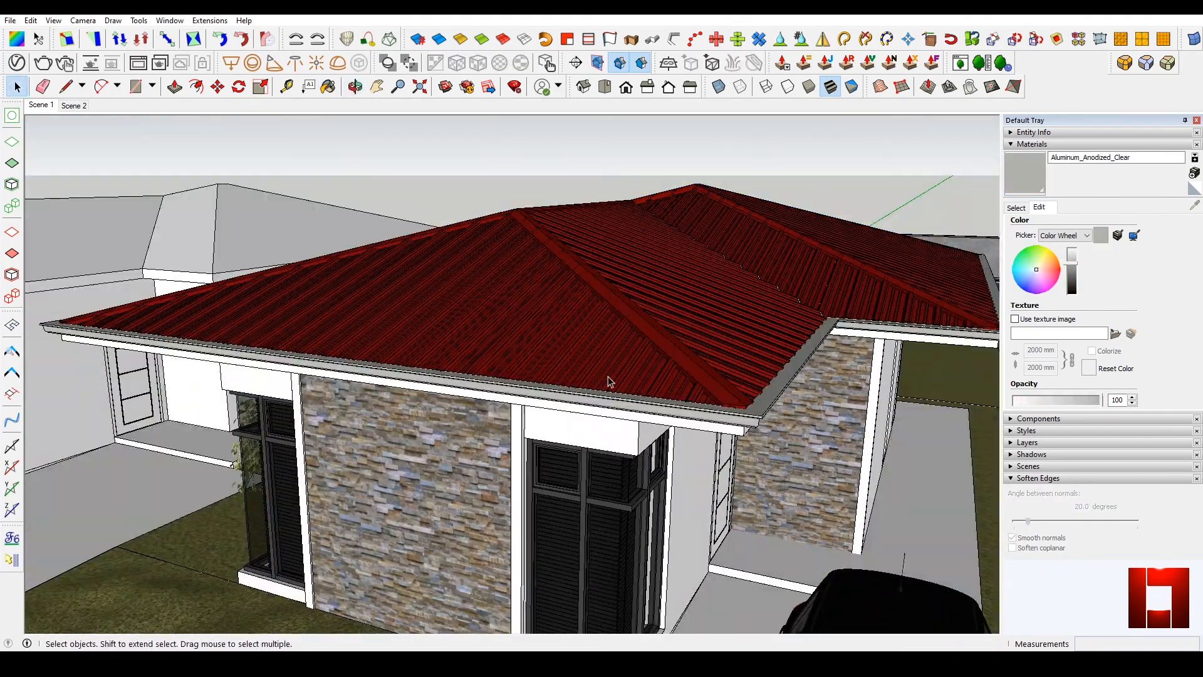
Sample the roof's painted metal material and set its V-Ray diffuse color to dark gray
{"action": "key", "text": "b"}
{"action": "left_click", "coordinate": [616, 341], "text": "alt"}
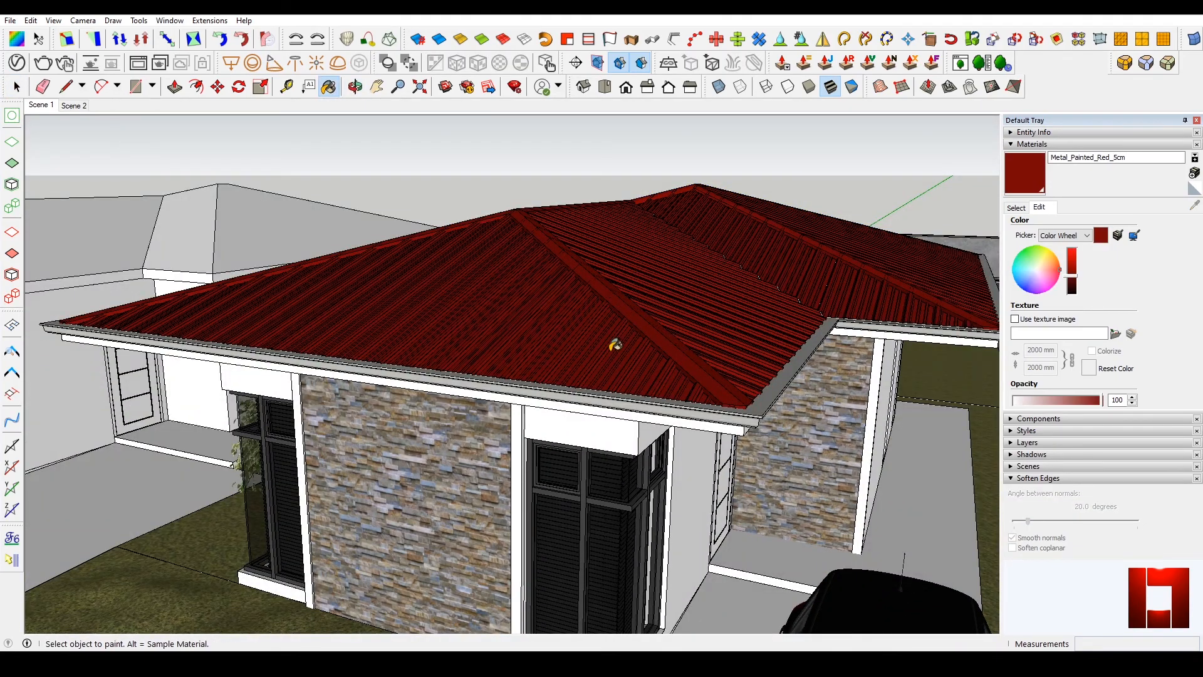
{"action": "left_click", "coordinate": [16, 63]}
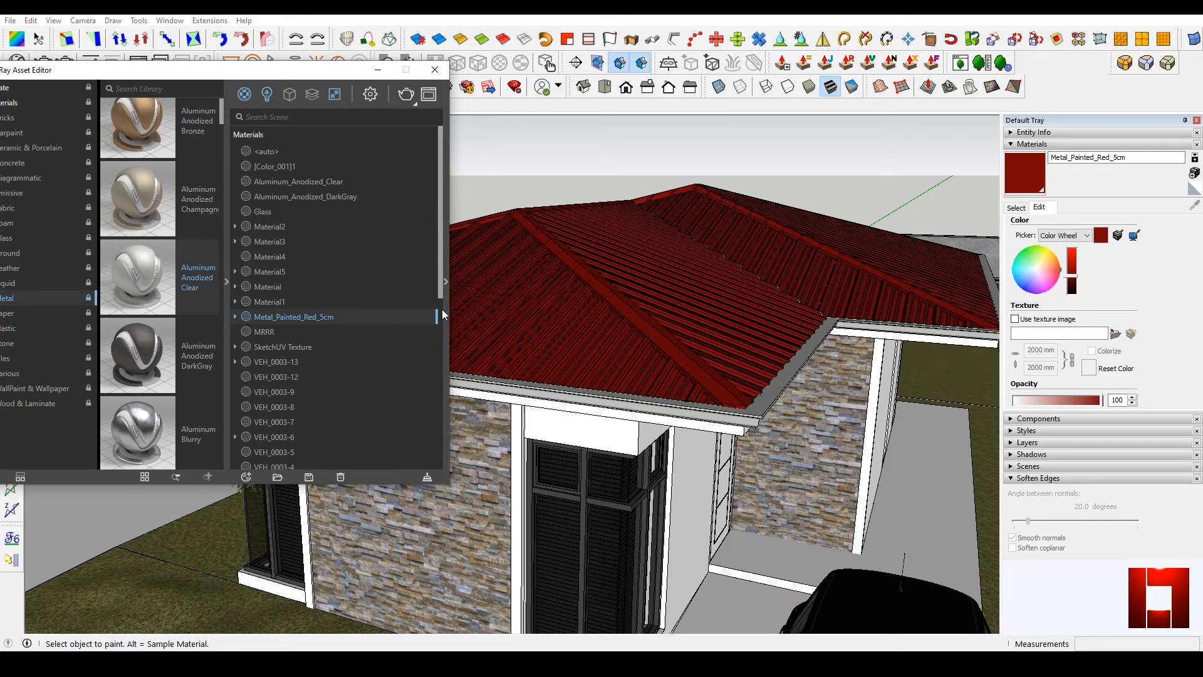
{"action": "left_click", "coordinate": [443, 282]}
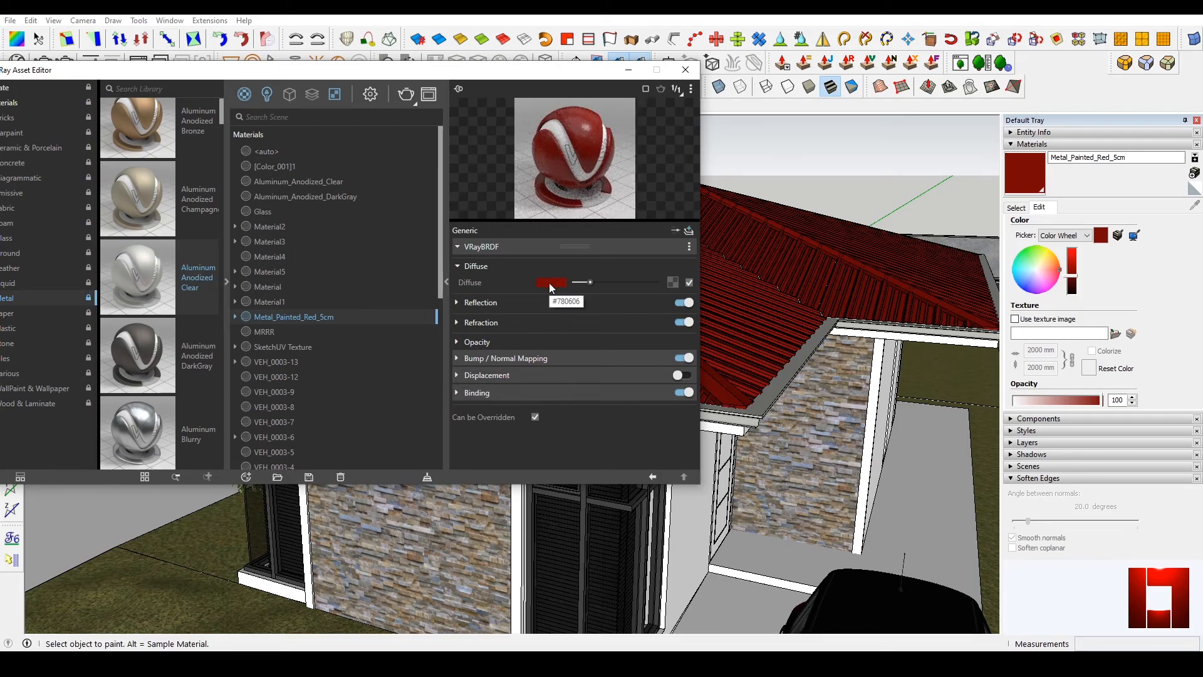
{"action": "left_click", "coordinate": [548, 283]}
{"action": "left_click", "coordinate": [405, 339]}
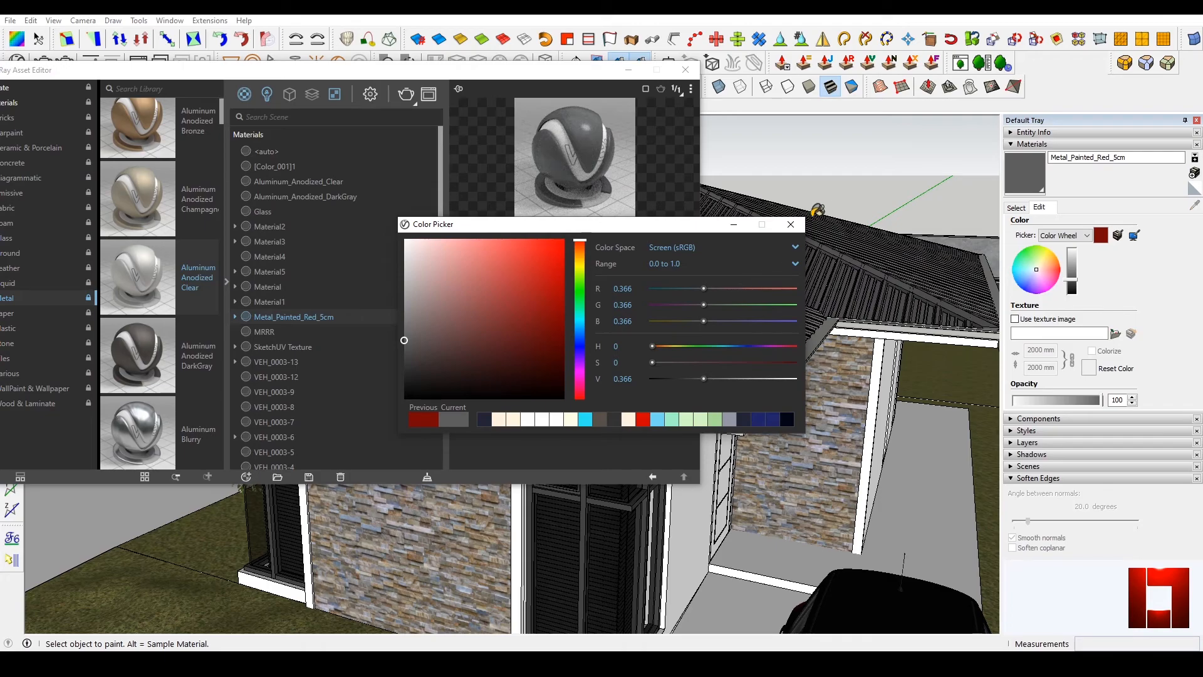
{"action": "left_click", "coordinate": [400, 355]}
{"action": "left_click", "coordinate": [790, 225]}
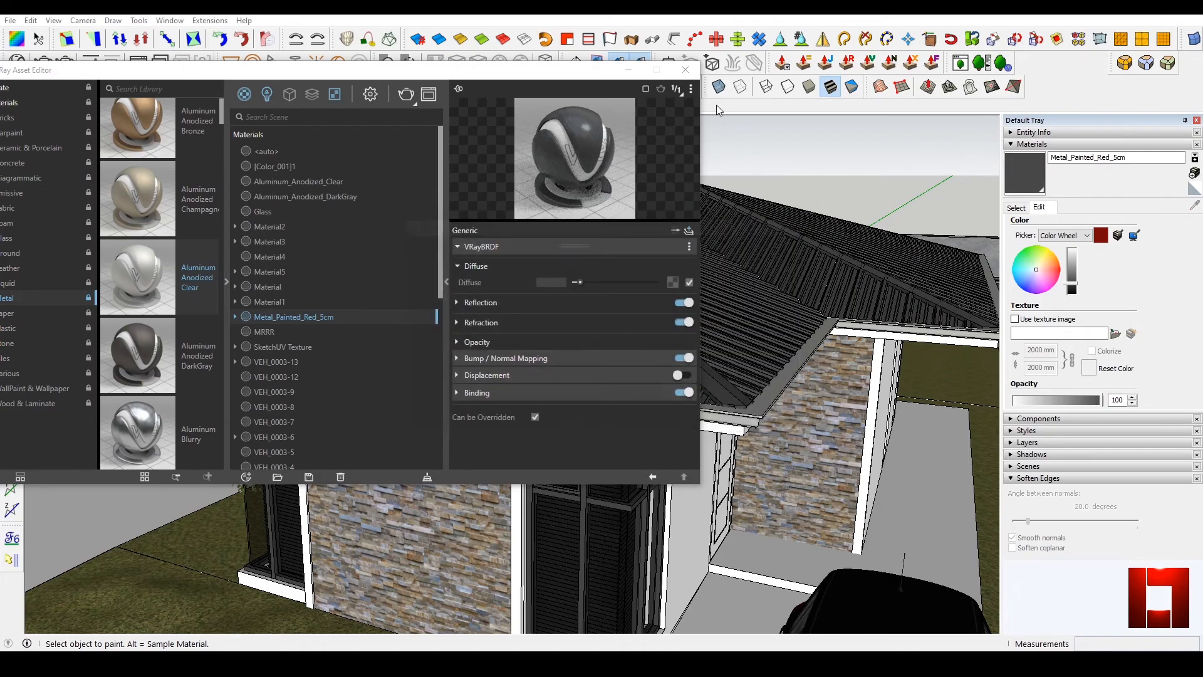
{"action": "left_click", "coordinate": [685, 70]}
{"action": "key", "text": "space"}
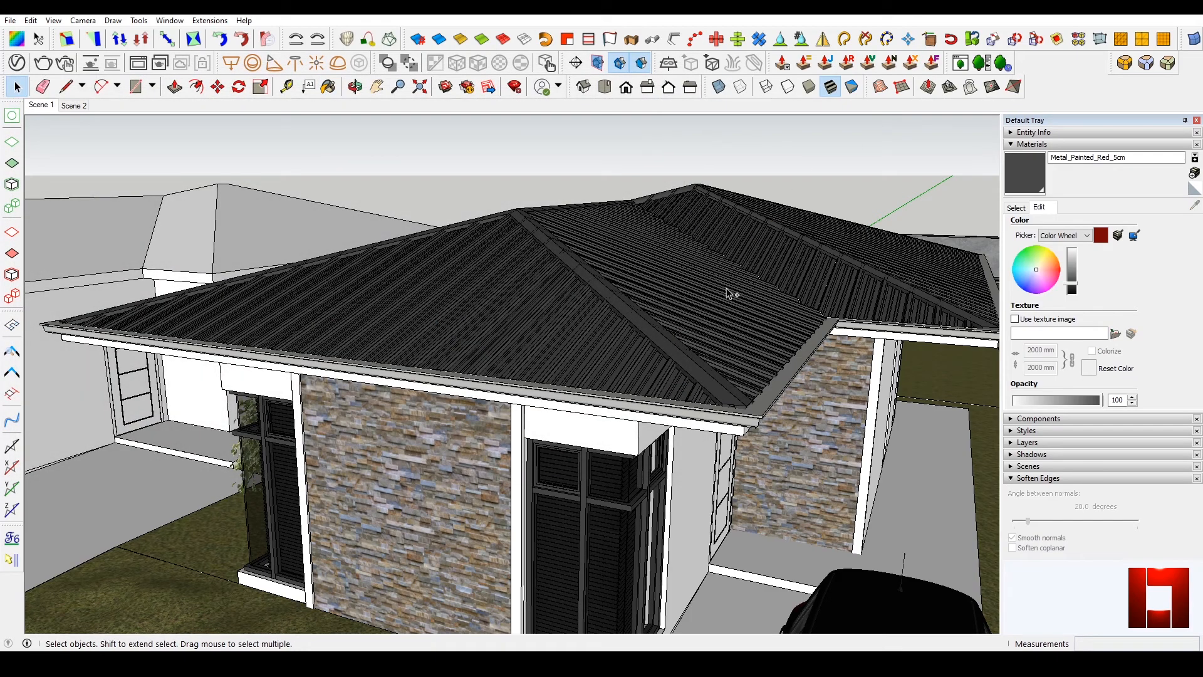
Return to the Scene 1 camera view and move in close to the entrance door beside the stone cladding
{"action": "left_click", "coordinate": [51, 108]}
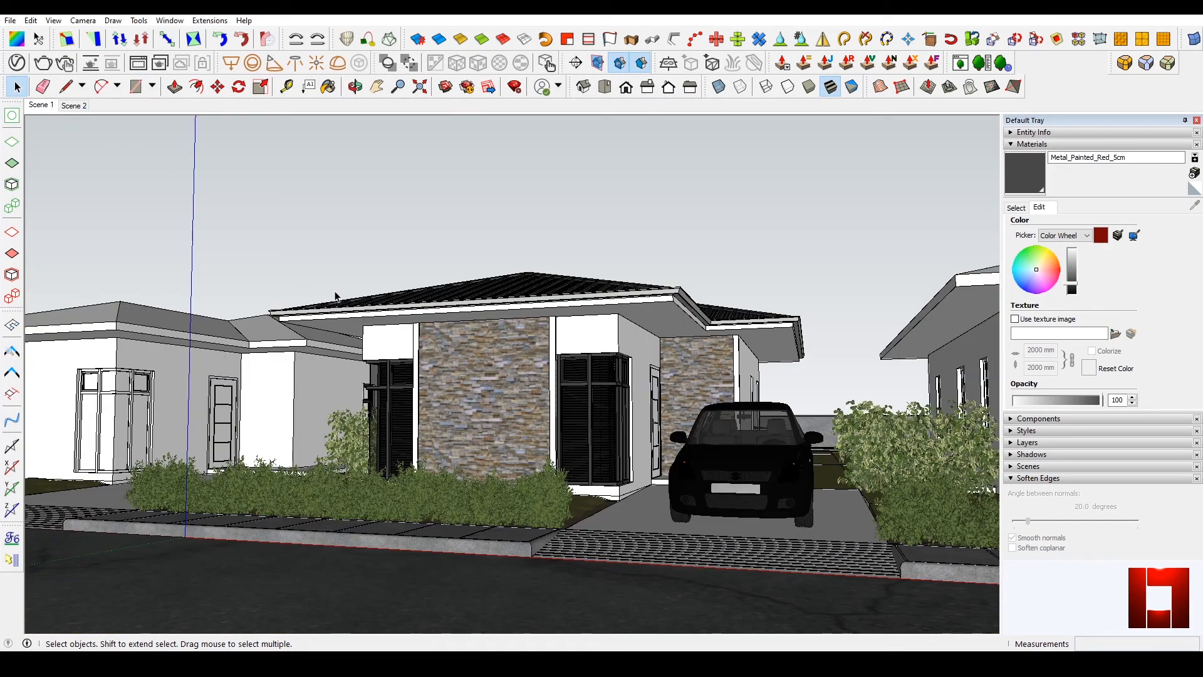
{"action": "scroll", "coordinate": [666, 388], "scroll_direction": "up", "scroll_amount": 6}
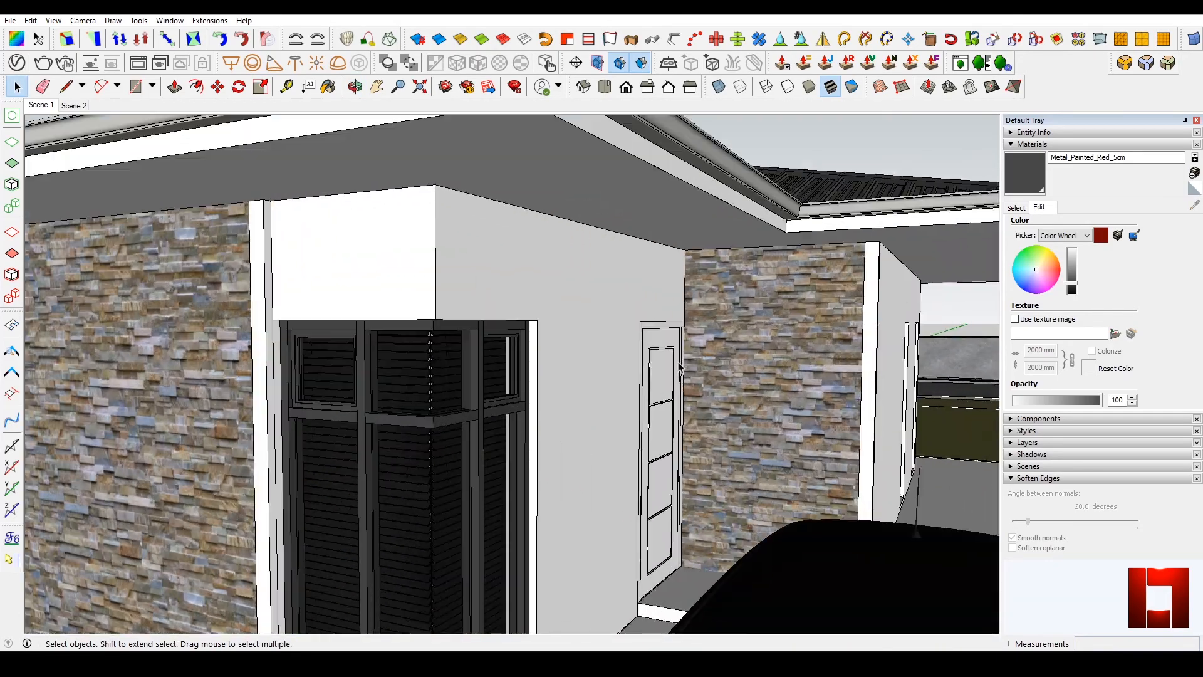
{"action": "middle_click_drag", "start_coordinate": [680, 368], "coordinate": [539, 328]}
{"action": "scroll", "coordinate": [631, 363], "scroll_direction": "up", "scroll_amount": 4}
{"action": "scroll", "coordinate": [539, 328], "scroll_direction": "down", "scroll_amount": 1}
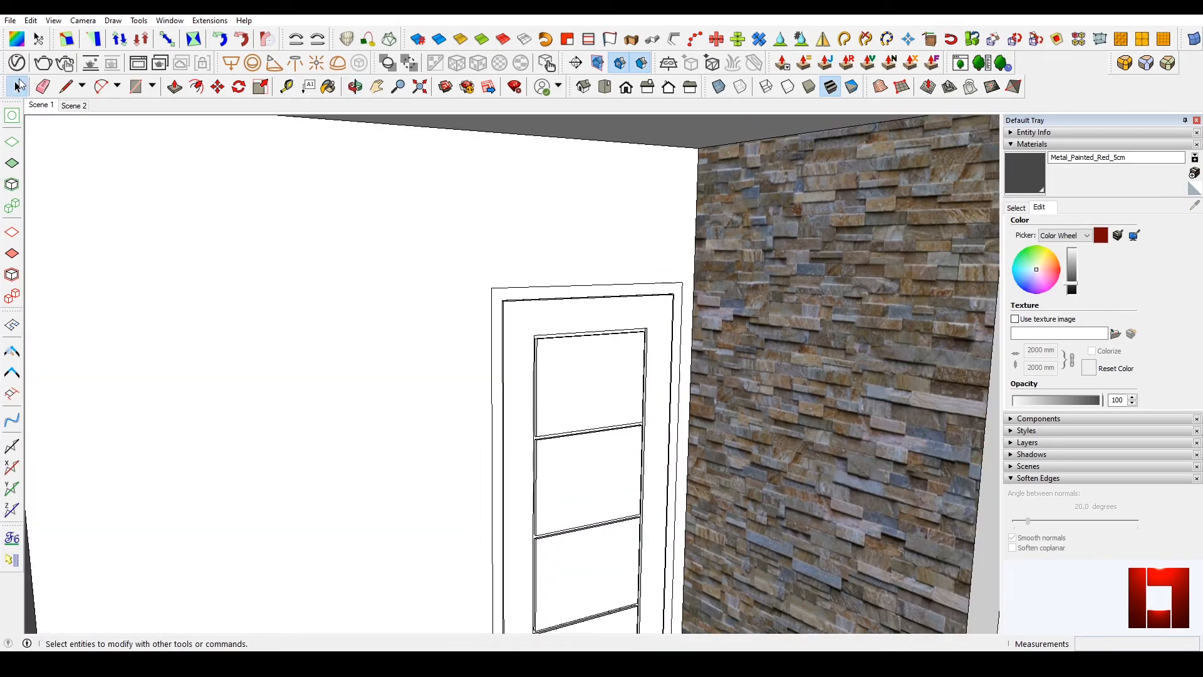
{"action": "left_click", "coordinate": [16, 63]}
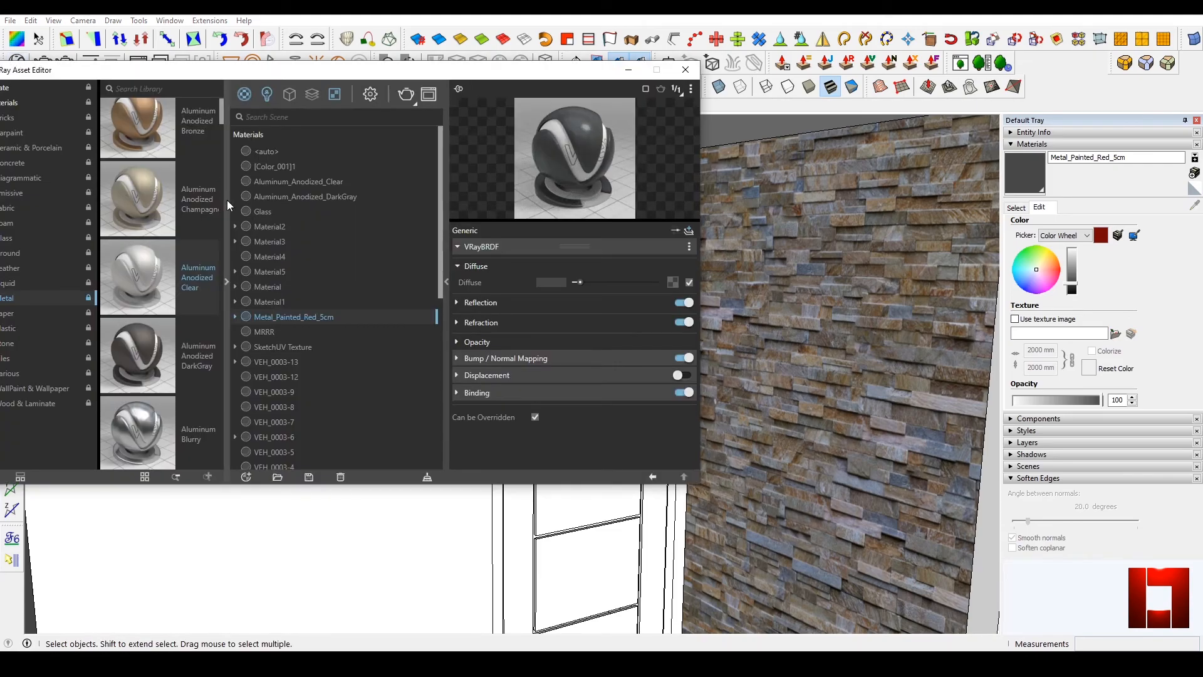
{"action": "scroll", "coordinate": [207, 119], "scroll_direction": "down", "scroll_amount": 1}
{"action": "left_click_drag", "start_coordinate": [162, 74], "coordinate": [296, 67]}
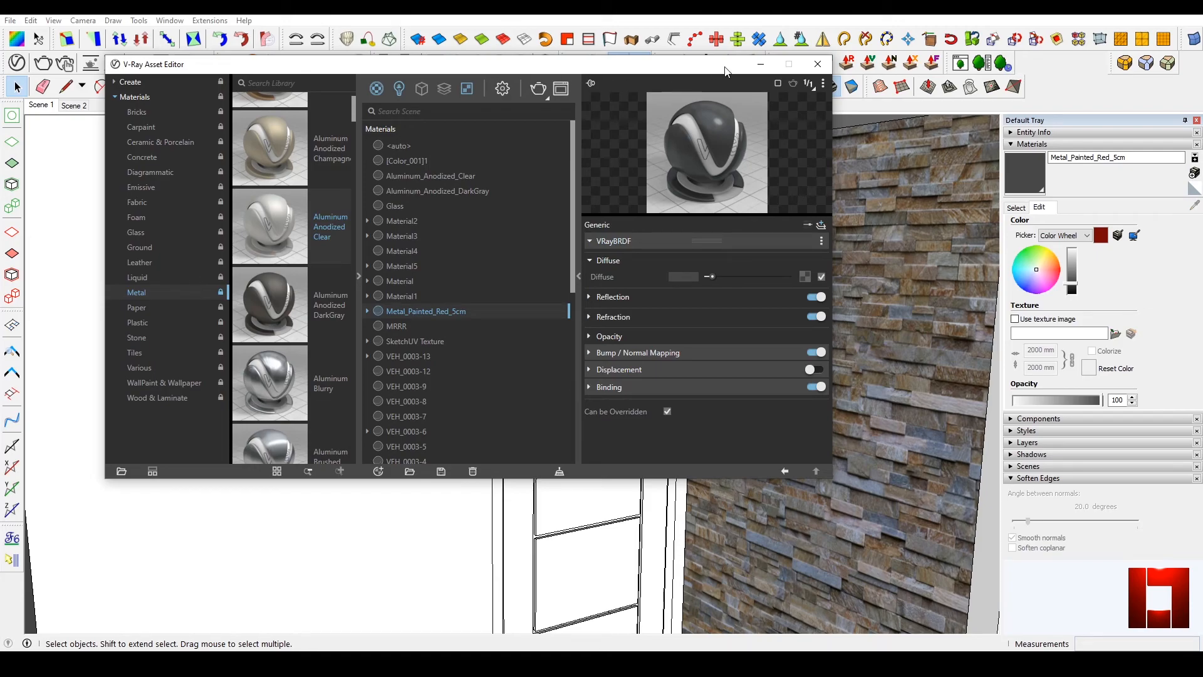
{"action": "left_click", "coordinate": [818, 64]}
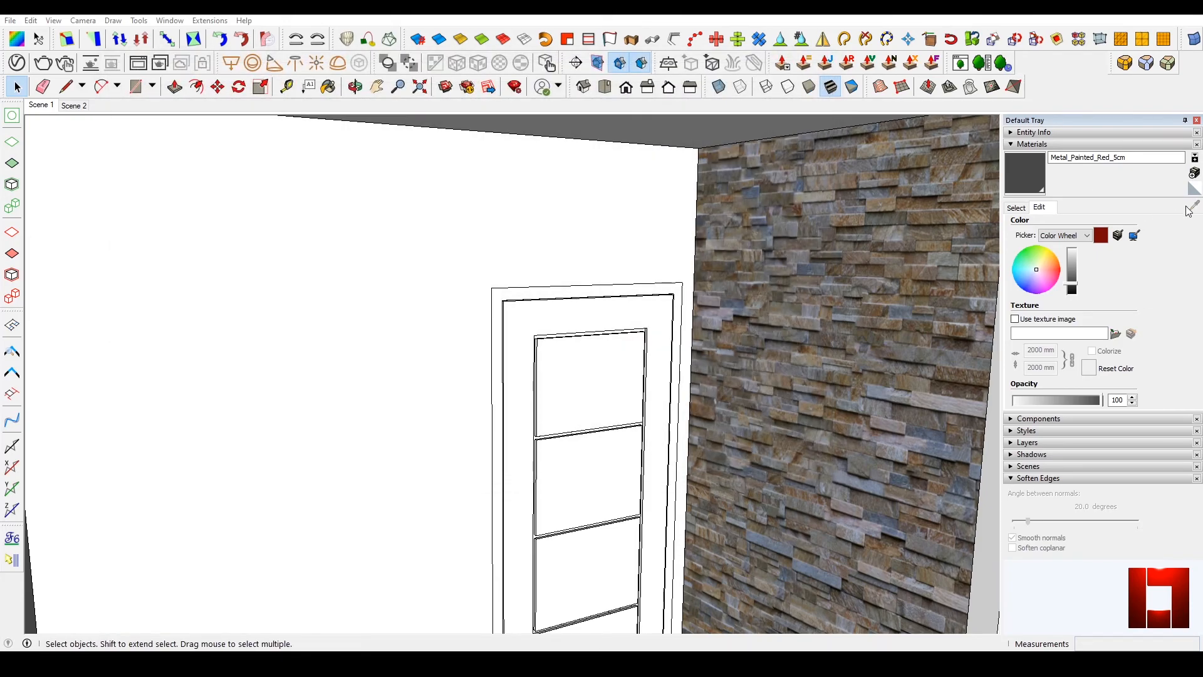
Create a new material from the default one using the dark wood texture image K6125BN_I03_L_N.jpg
{"action": "left_click", "coordinate": [1195, 187]}
{"action": "left_click", "coordinate": [1195, 173]}
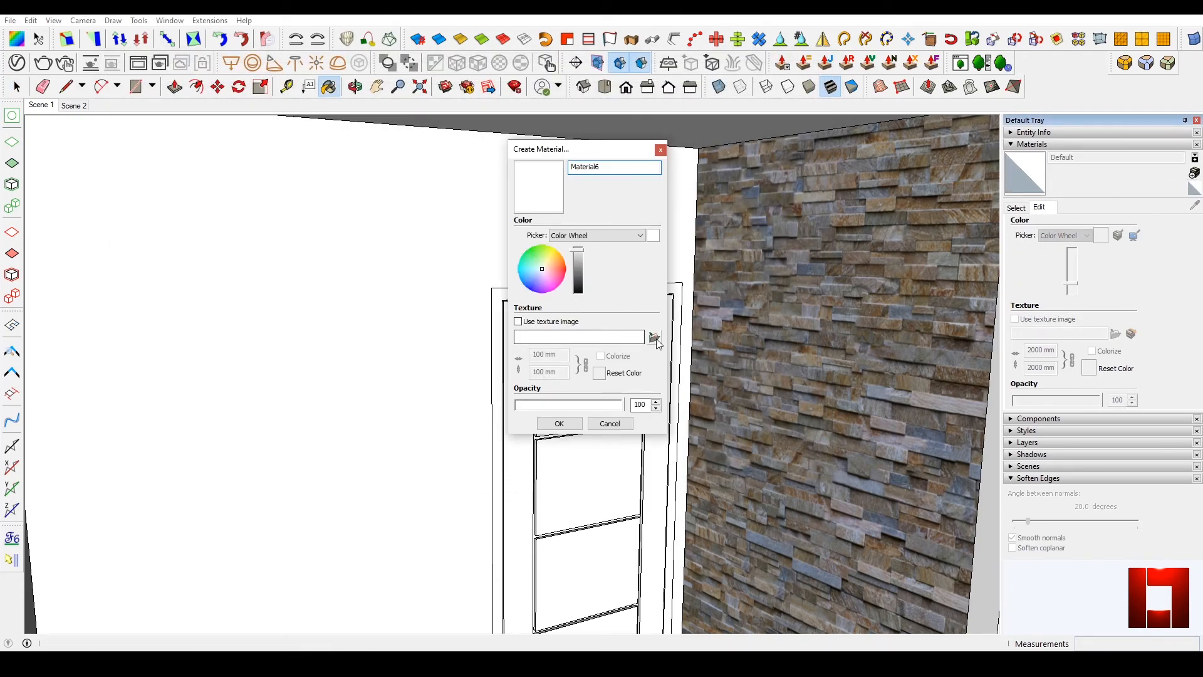
{"action": "left_click", "coordinate": [655, 339]}
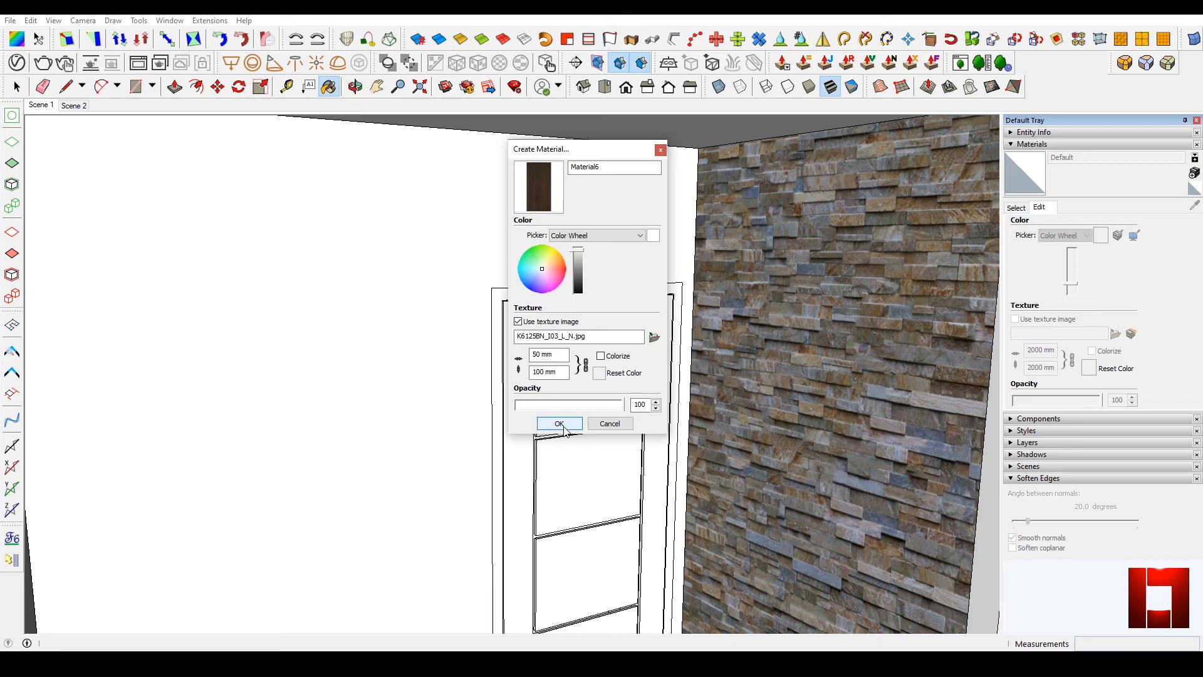
{"action": "left_click", "coordinate": [559, 423]}
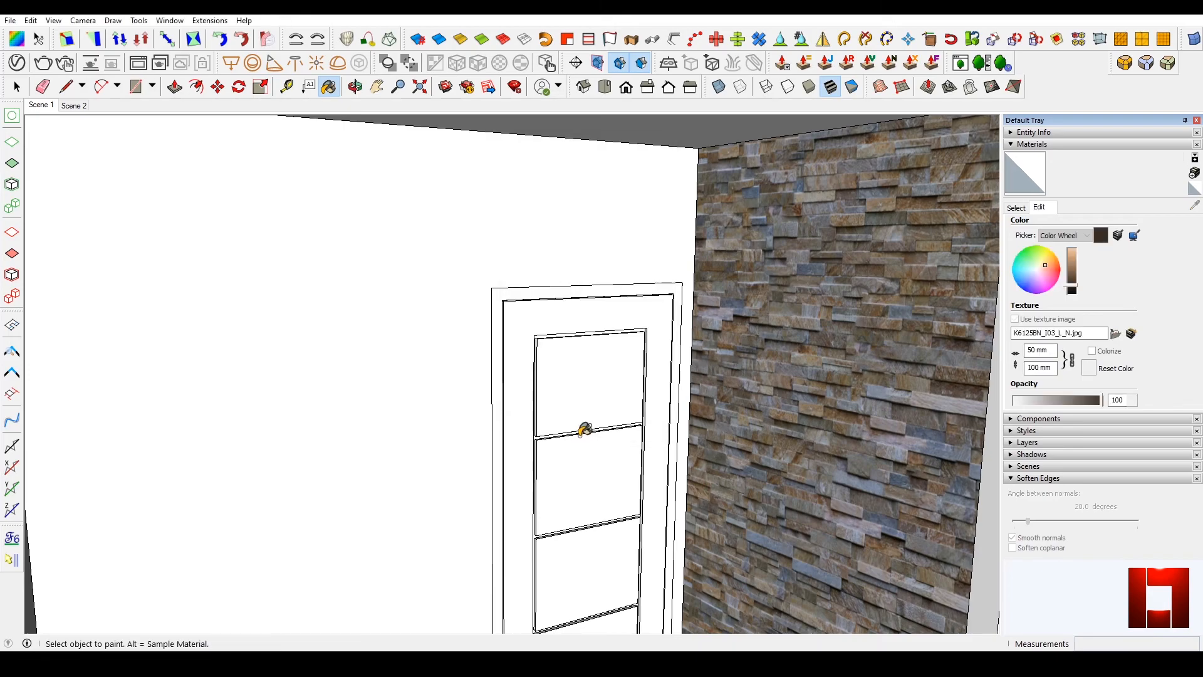
{"action": "key", "text": "space"}
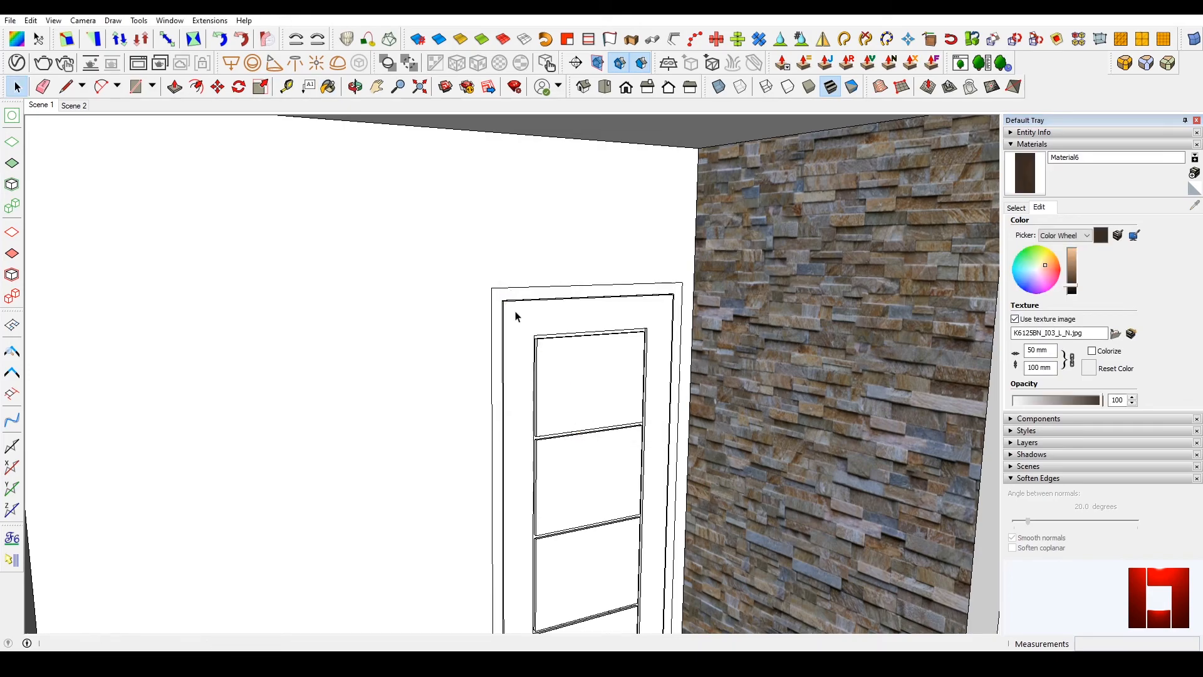
Open the door leaf's outer frame for editing with the rest of the model hidden
{"action": "double_click", "coordinate": [516, 313]}
{"action": "double_click", "coordinate": [516, 313]}
{"action": "scroll", "coordinate": [516, 320], "scroll_direction": "up", "scroll_amount": 2}
{"action": "middle_click_drag", "start_coordinate": [516, 323], "coordinate": [526, 352]}
{"action": "left_click", "coordinate": [516, 336]}
{"action": "key", "text": "i"}
{"action": "scroll", "coordinate": [519, 335], "scroll_direction": "up", "scroll_amount": 1}
{"action": "scroll", "coordinate": [558, 336], "scroll_direction": "up", "scroll_amount": 1}
Draw vertical lines from the door opening's two upper corners to the top edge, separating the top rail from the stiles
{"action": "key", "text": "l"}
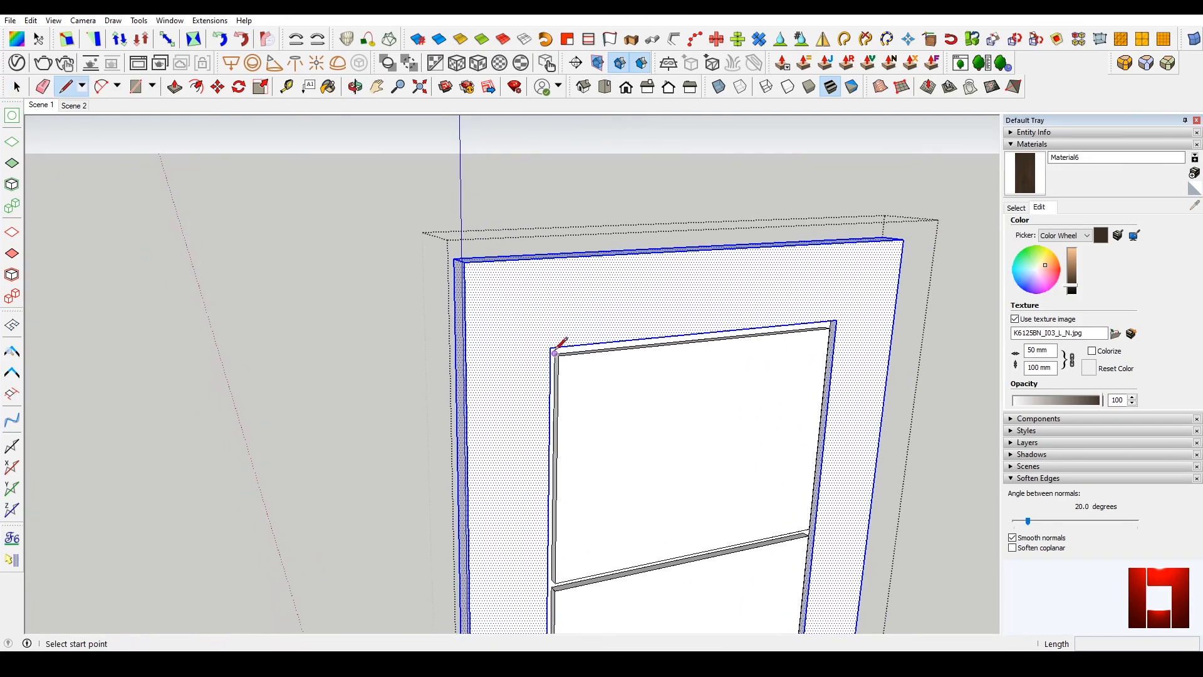
{"action": "left_click", "coordinate": [550, 347]}
{"action": "left_click", "coordinate": [551, 257]}
{"action": "key", "text": "space"}
{"action": "key", "text": "l"}
{"action": "left_click", "coordinate": [836, 321]}
{"action": "left_click", "coordinate": [845, 241]}
{"action": "key", "text": "space"}
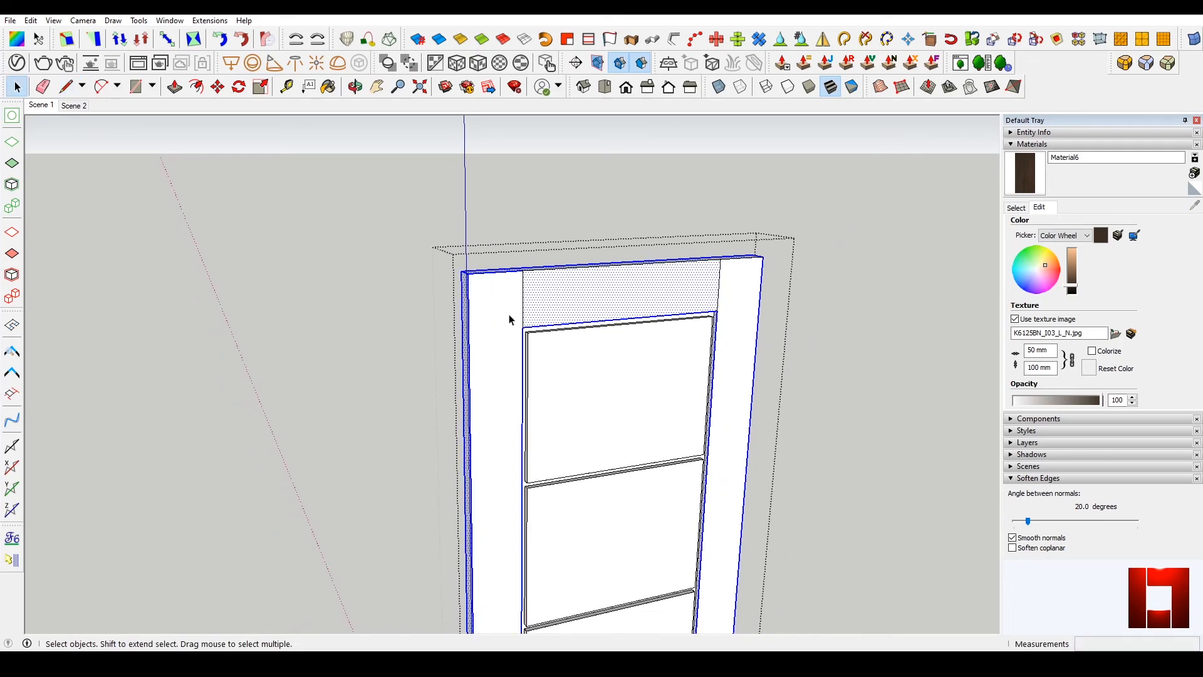
Draw vertical lines from the door opening's two lower corners to the bottom edge, separating the bottom rail from the stiles
{"action": "middle_click_drag", "start_coordinate": [491, 299], "coordinate": [577, 182]}
{"action": "scroll", "coordinate": [567, 441], "scroll_direction": "up", "scroll_amount": 2}
{"action": "key", "text": "l"}
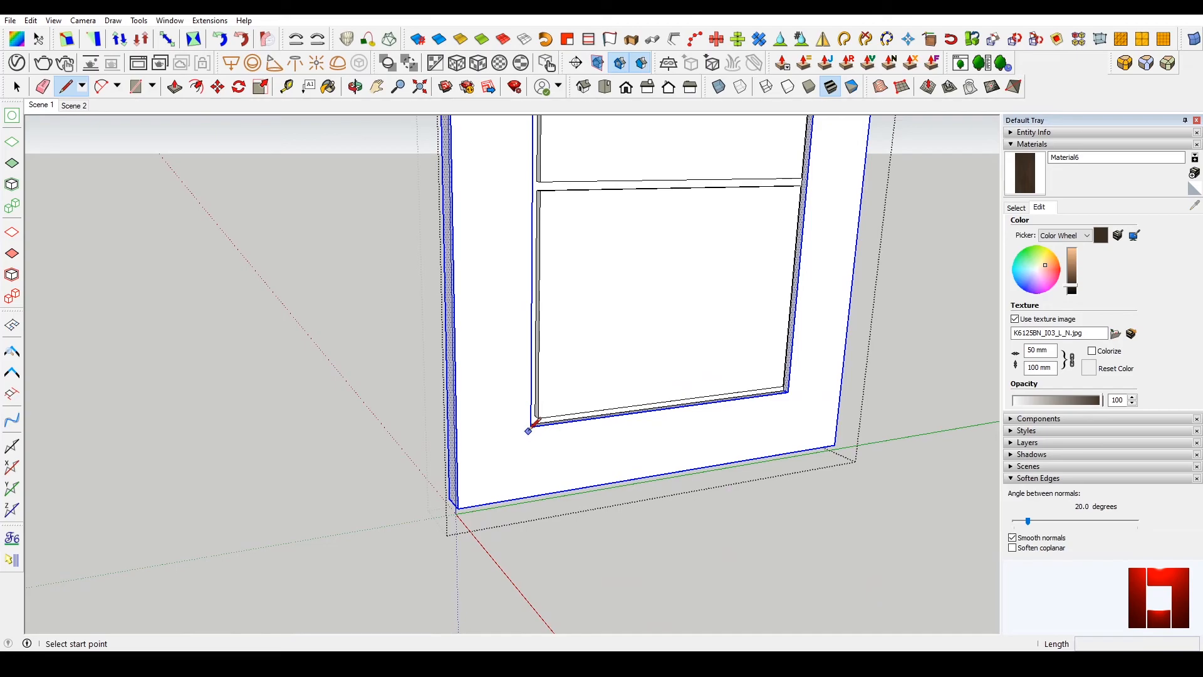
{"action": "left_click", "coordinate": [532, 426]}
{"action": "left_click", "coordinate": [530, 496]}
{"action": "left_click", "coordinate": [787, 391]}
{"action": "left_click", "coordinate": [788, 453]}
{"action": "key", "text": "space"}
Paint all faces of the door leaf's outer frame with the Material6 wood texture
{"action": "mouse_move", "coordinate": [787, 453]}
{"action": "middle_mouse_down"}
{"action": "mouse_move", "coordinate": [648, 384]}
{"action": "mouse_move", "coordinate": [614, 290]}
{"action": "mouse_move", "coordinate": [585, 419]}
{"action": "middle_mouse_up"}
{"action": "scroll", "coordinate": [566, 248], "scroll_direction": "up", "scroll_amount": 3}
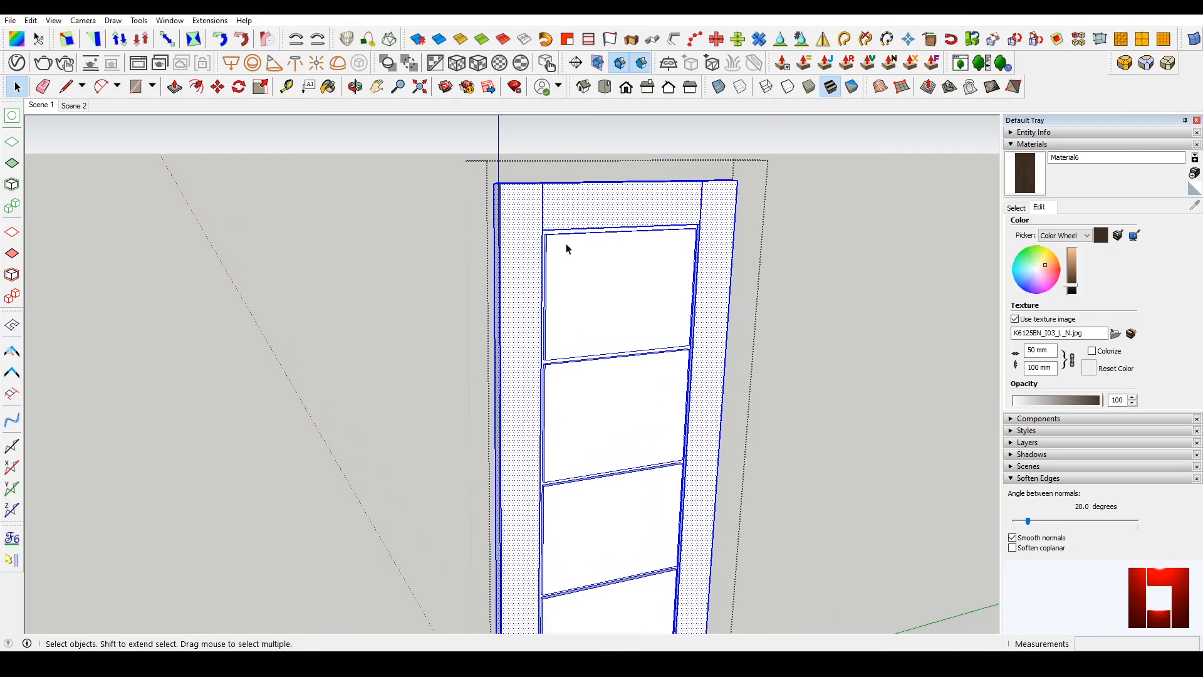
{"action": "key", "text": "b"}
{"action": "left_click", "coordinate": [563, 204]}
{"action": "key", "text": "space"}
Enlarge and reposition the wood texture on the door's left stile and carry it over to the other frame faces
{"action": "scroll", "coordinate": [545, 223], "scroll_direction": "up", "scroll_amount": 2}
{"action": "right_click", "coordinate": [518, 224]}
{"action": "mouse_move", "coordinate": [578, 228]}
{"action": "left_click", "coordinate": [684, 222]}
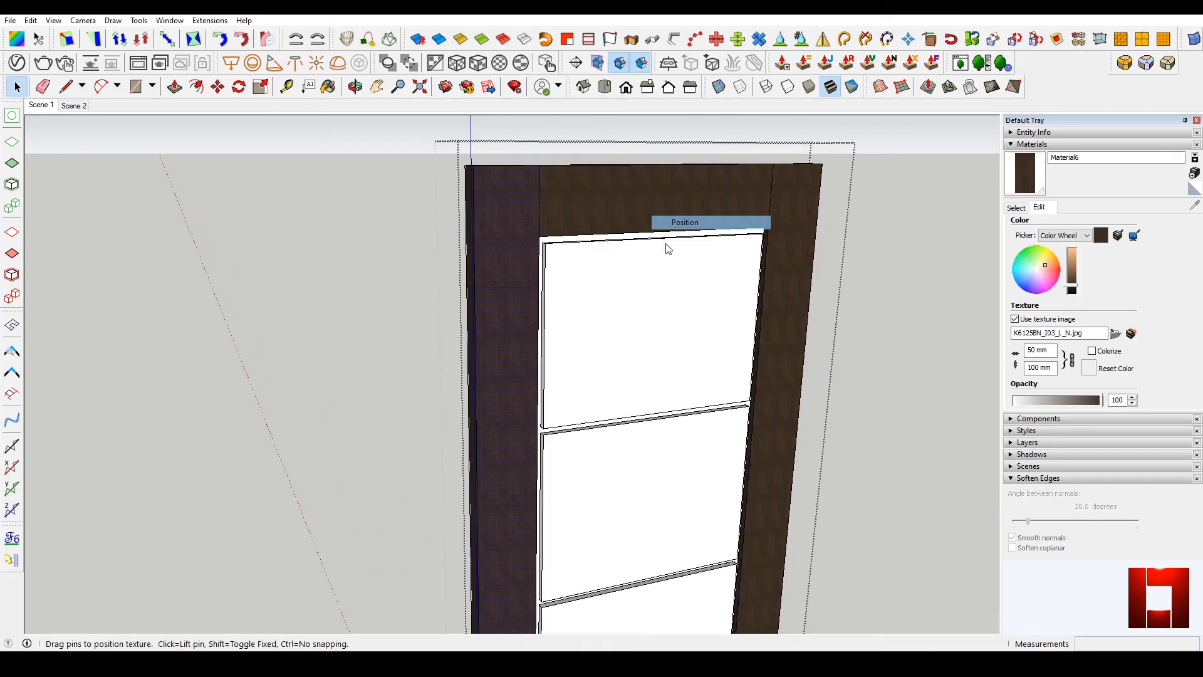
{"action": "scroll", "coordinate": [497, 230], "scroll_direction": "down", "scroll_amount": 2}
{"action": "left_click_drag", "start_coordinate": [525, 239], "coordinate": [718, 307]}
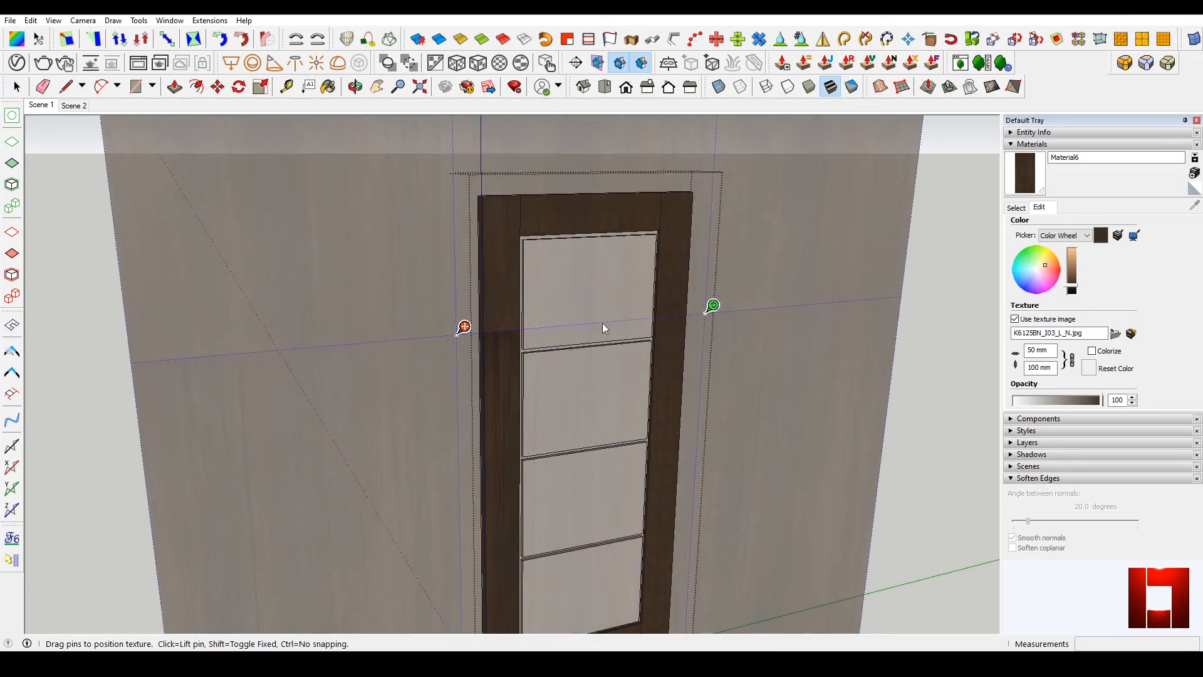
{"action": "scroll", "coordinate": [537, 255], "scroll_direction": "down", "scroll_amount": 2}
{"action": "left_click_drag", "start_coordinate": [560, 398], "coordinate": [554, 283]}
{"action": "left_click_drag", "start_coordinate": [648, 173], "coordinate": [673, 172]}
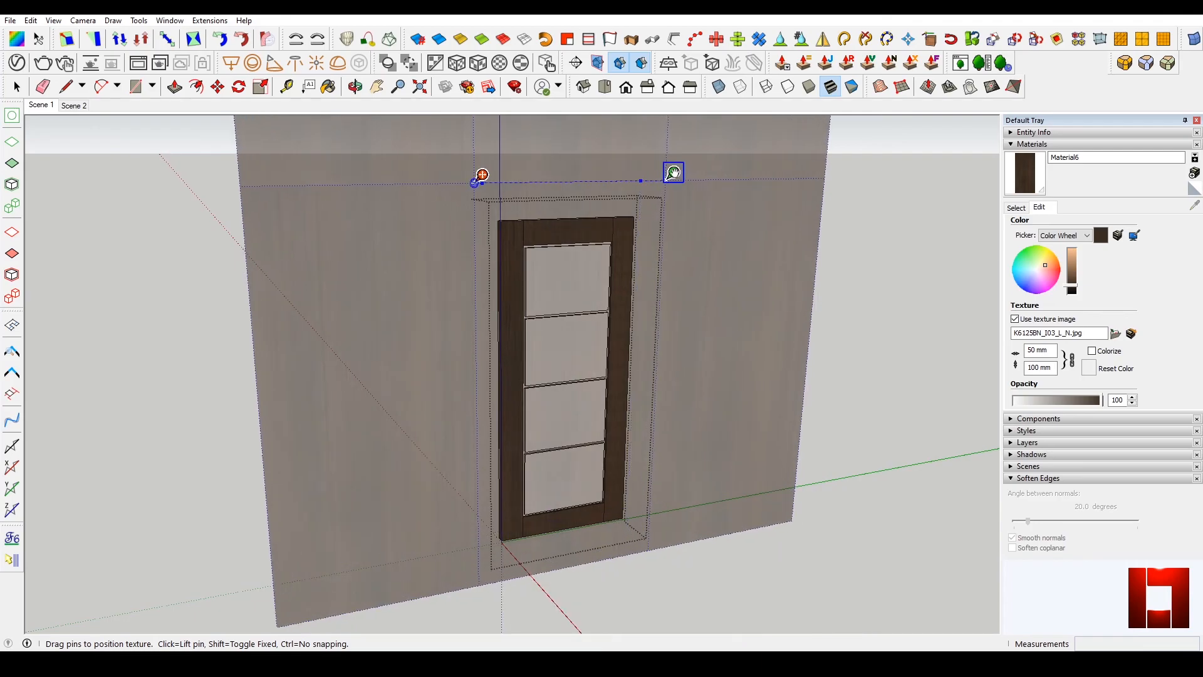
{"action": "key", "text": "Return"}
{"action": "scroll", "coordinate": [515, 253], "scroll_direction": "up", "scroll_amount": 2}
{"action": "key", "text": "b"}
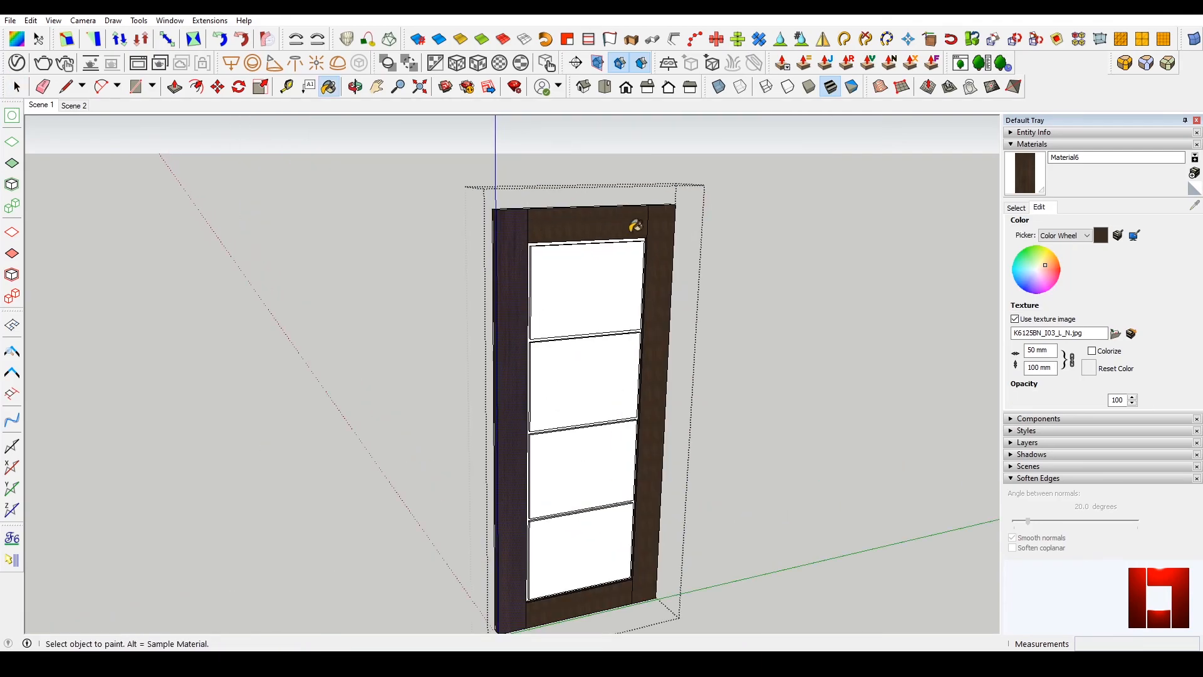
{"action": "key", "text": "space"}
Rotate the wood texture on the door's top rail by 90 degrees and match the bottom rail to it
{"action": "right_click", "coordinate": [582, 228]}
{"action": "mouse_move", "coordinate": [645, 220]}
{"action": "left_click", "coordinate": [751, 222]}
{"action": "right_click", "coordinate": [581, 228]}
{"action": "mouse_move", "coordinate": [618, 271]}
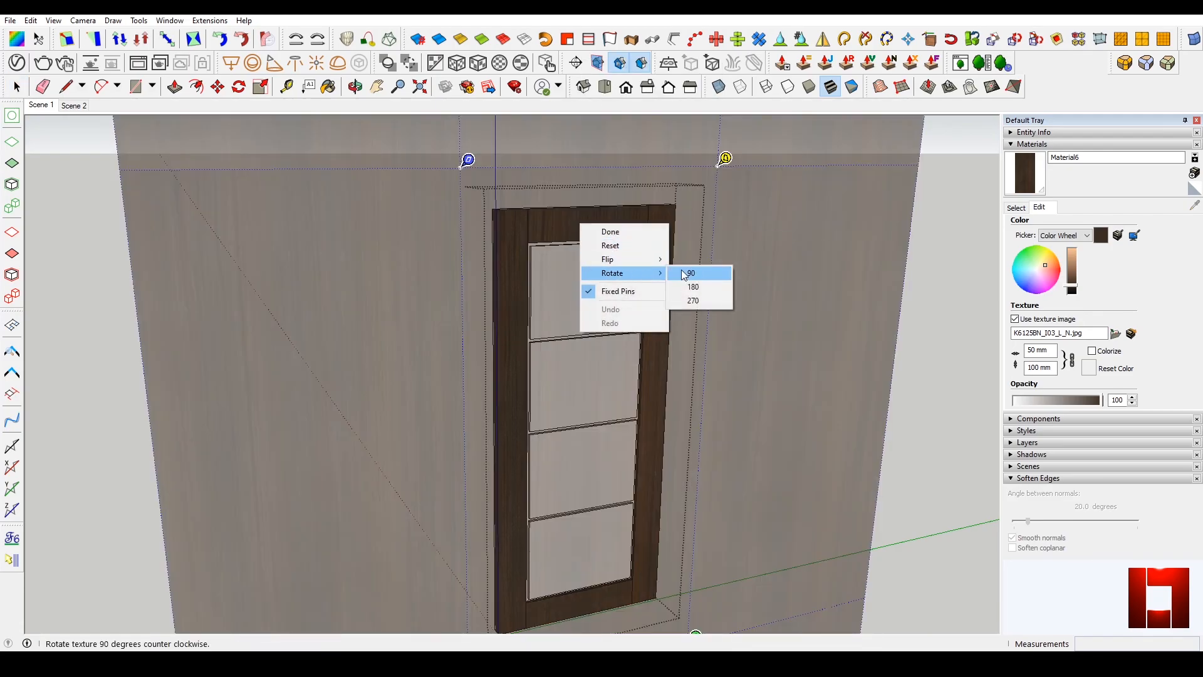
{"action": "left_click", "coordinate": [692, 271]}
{"action": "key", "text": "Return"}
{"action": "key", "text": "b"}
{"action": "key", "text": "alt"}
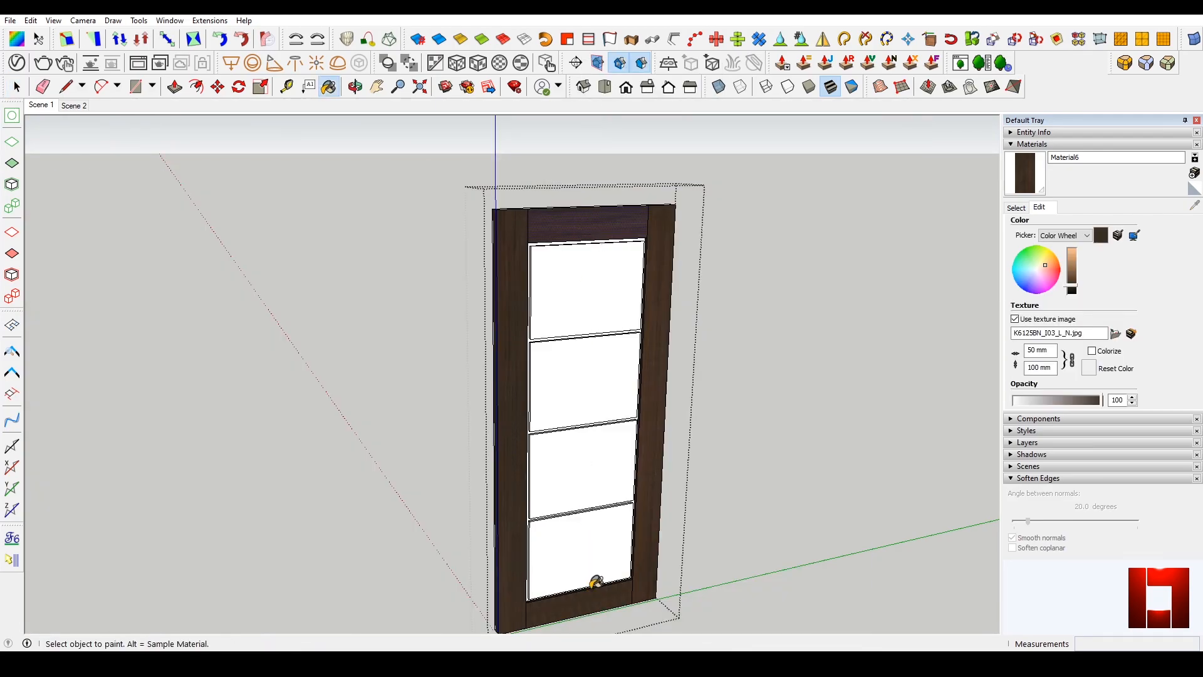
{"action": "key", "text": "space"}
Paint all faces of the door's four inset panels with the Material6 wood texture and leave the door leaf
{"action": "double_click", "coordinate": [581, 321]}
{"action": "key", "text": "ctrl+a"}
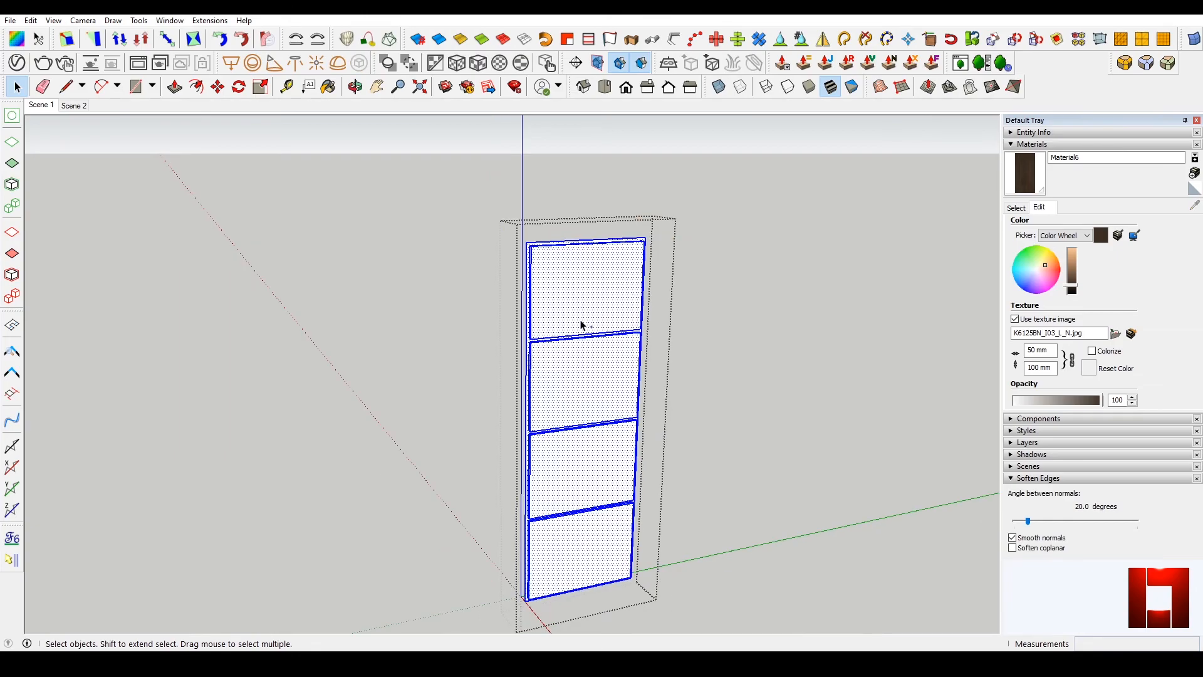
{"action": "key", "text": "b"}
{"action": "left_click", "coordinate": [576, 290]}
{"action": "key", "text": "space"}
{"action": "scroll", "coordinate": [575, 291], "scroll_direction": "up", "scroll_amount": 2}
{"action": "mouse_move", "coordinate": [594, 333]}
{"action": "middle_mouse_down"}
{"action": "mouse_move", "coordinate": [537, 224]}
{"action": "mouse_move", "coordinate": [531, 277]}
{"action": "mouse_move", "coordinate": [564, 355]}
{"action": "mouse_move", "coordinate": [653, 382]}
{"action": "middle_mouse_up"}
{"action": "key", "text": "Escape"}
{"action": "key", "text": "Escape"}
Open the door frame surrounding the leaf and draw diagonal mitre lines across its two upper front corners
{"action": "scroll", "coordinate": [614, 333], "scroll_direction": "down", "scroll_amount": 2}
{"action": "scroll", "coordinate": [517, 192], "scroll_direction": "up", "scroll_amount": 2}
{"action": "triple_click", "coordinate": [516, 191]}
{"action": "middle_click_drag", "start_coordinate": [516, 193], "coordinate": [469, 209]}
{"action": "key", "text": "l"}
{"action": "left_click", "coordinate": [480, 200]}
{"action": "left_click", "coordinate": [468, 187]}
{"action": "key", "text": "space"}
{"action": "key", "text": "l"}
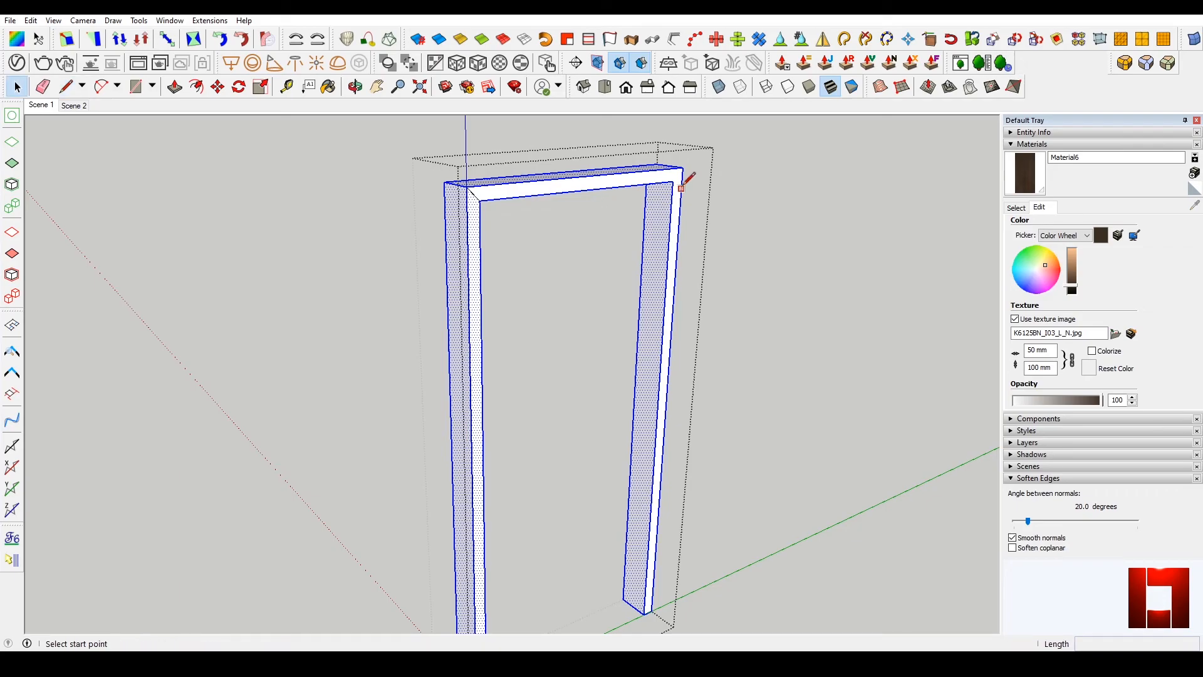
{"action": "left_click", "coordinate": [673, 182]}
{"action": "key", "text": "space"}
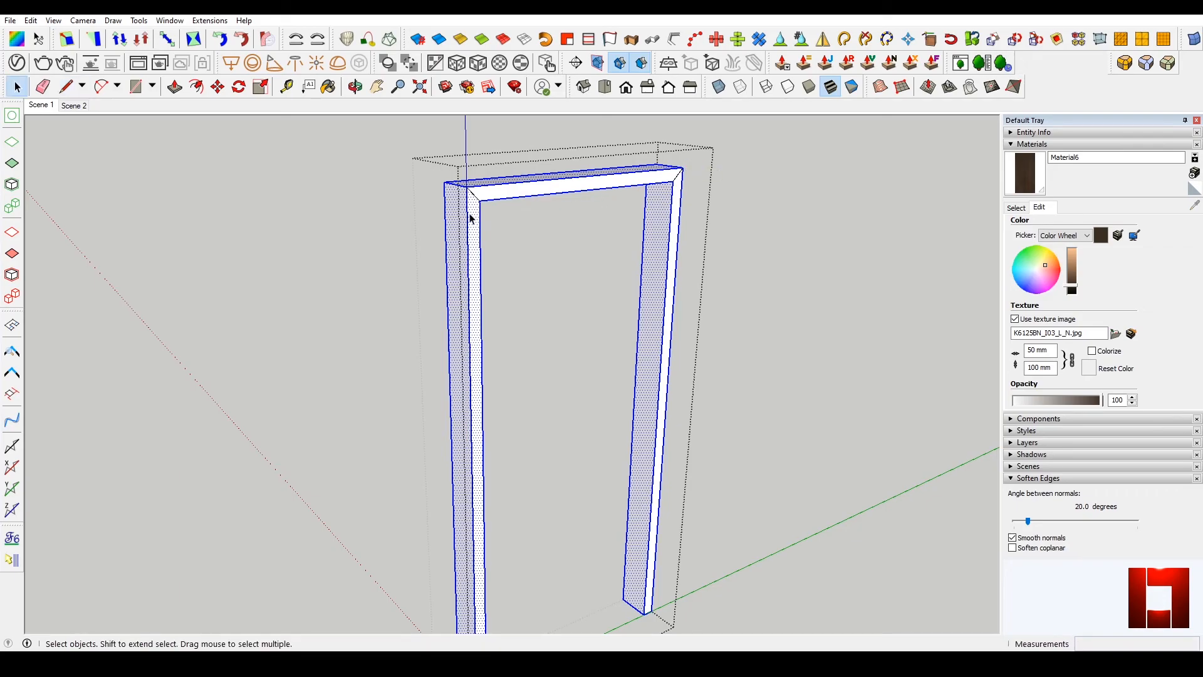
Paint the front face of the frame's left jamb with Material6 and rotate its wood texture by 90 degrees
{"action": "left_click", "coordinate": [476, 220]}
{"action": "middle_click_drag", "start_coordinate": [475, 220], "coordinate": [441, 215]}
{"action": "key", "text": "b"}
{"action": "left_click", "coordinate": [442, 212]}
{"action": "key", "text": "space"}
{"action": "right_click", "coordinate": [440, 222]}
{"action": "mouse_move", "coordinate": [497, 222]}
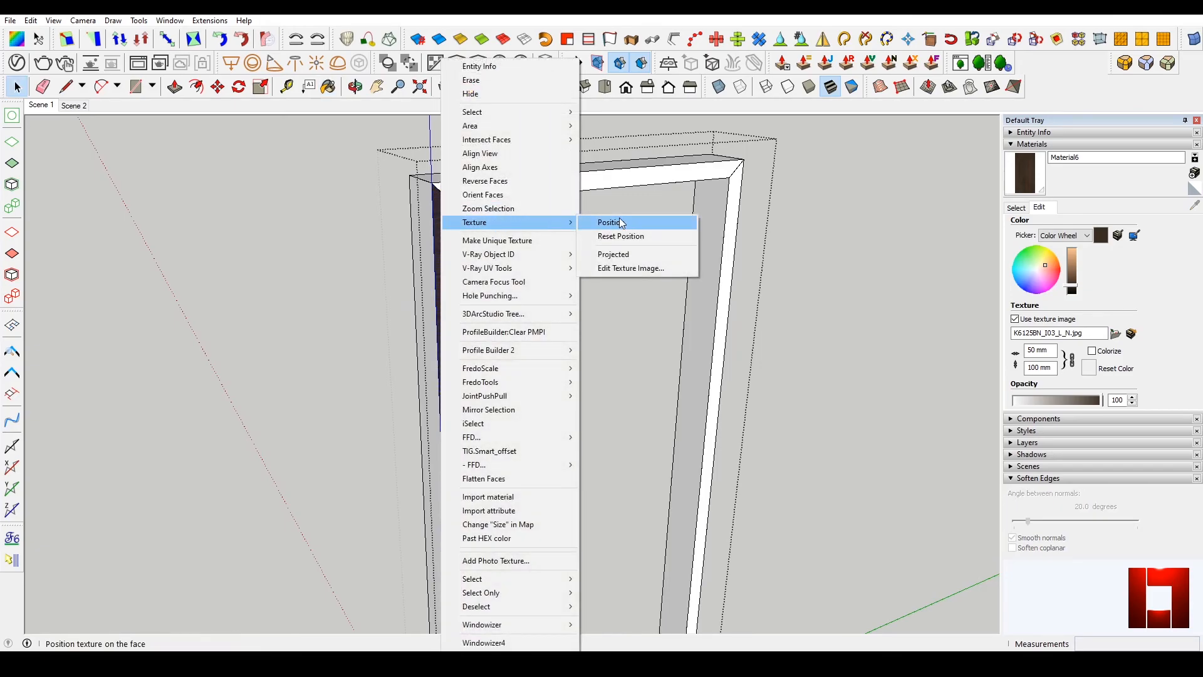
{"action": "left_click", "coordinate": [603, 223]}
{"action": "right_click", "coordinate": [444, 260]}
{"action": "mouse_move", "coordinate": [489, 308]}
{"action": "left_click", "coordinate": [558, 309]}
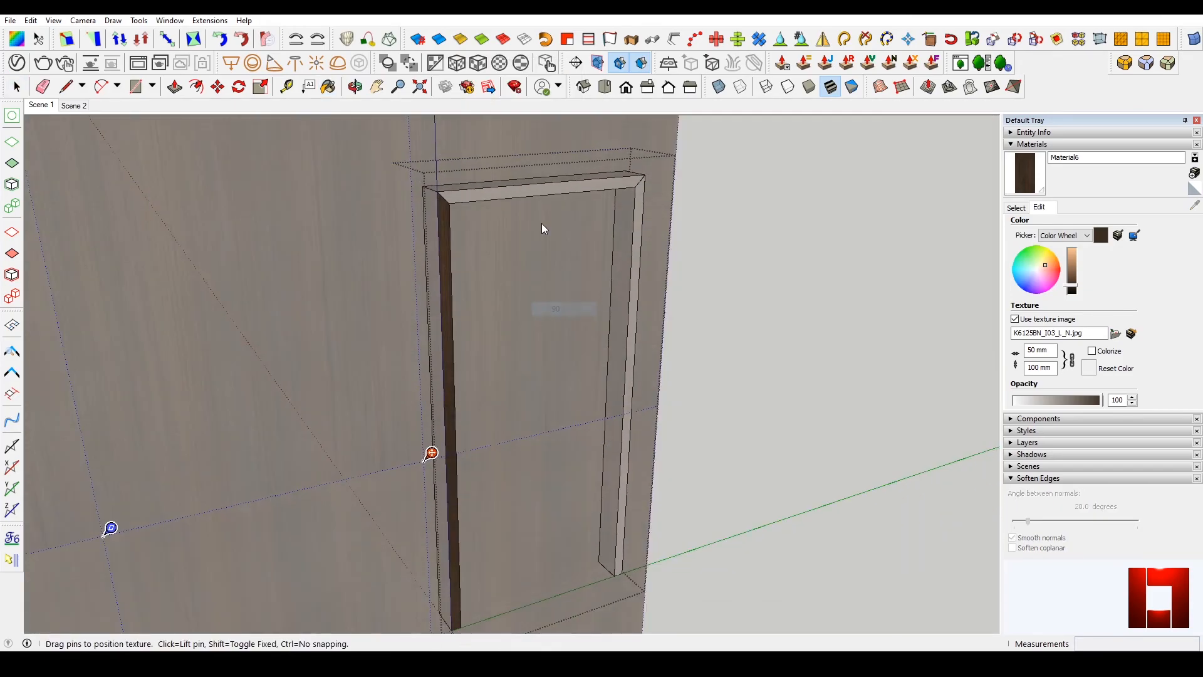
{"action": "left_click", "coordinate": [439, 217]}
Paint the front faces of the door frame's head and right jamb with the Material6 wood texture
{"action": "middle_click_drag", "start_coordinate": [438, 218], "coordinate": [422, 217]}
{"action": "key", "text": "b"}
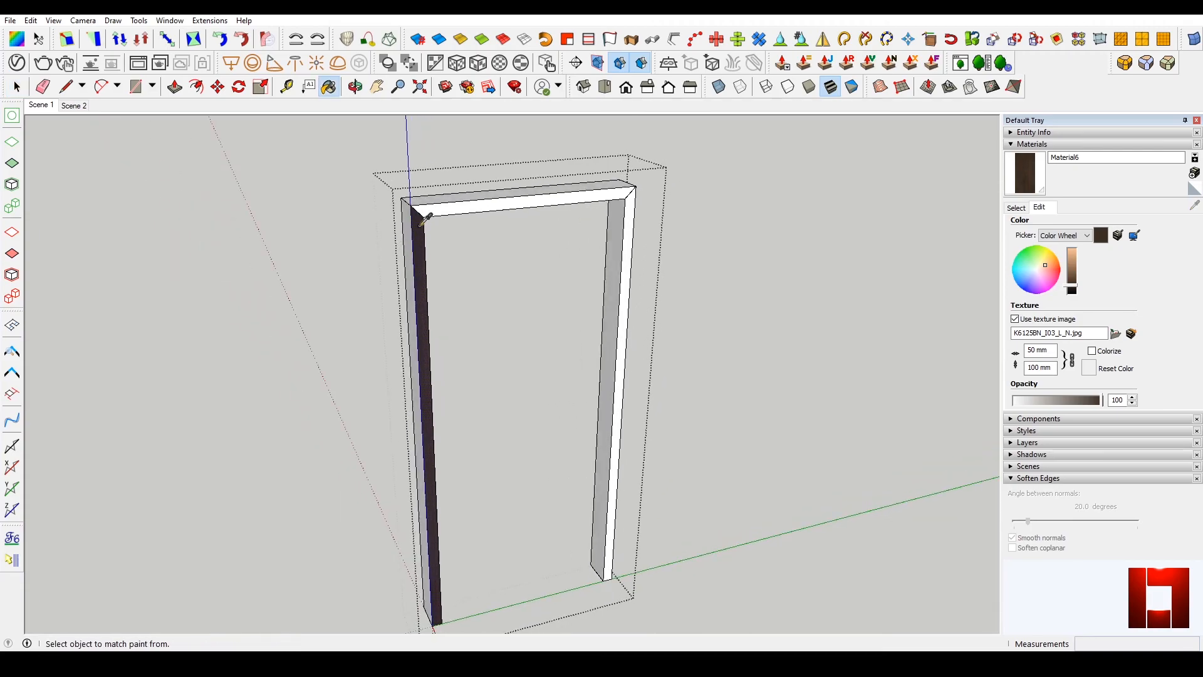
{"action": "left_click", "coordinate": [603, 200]}
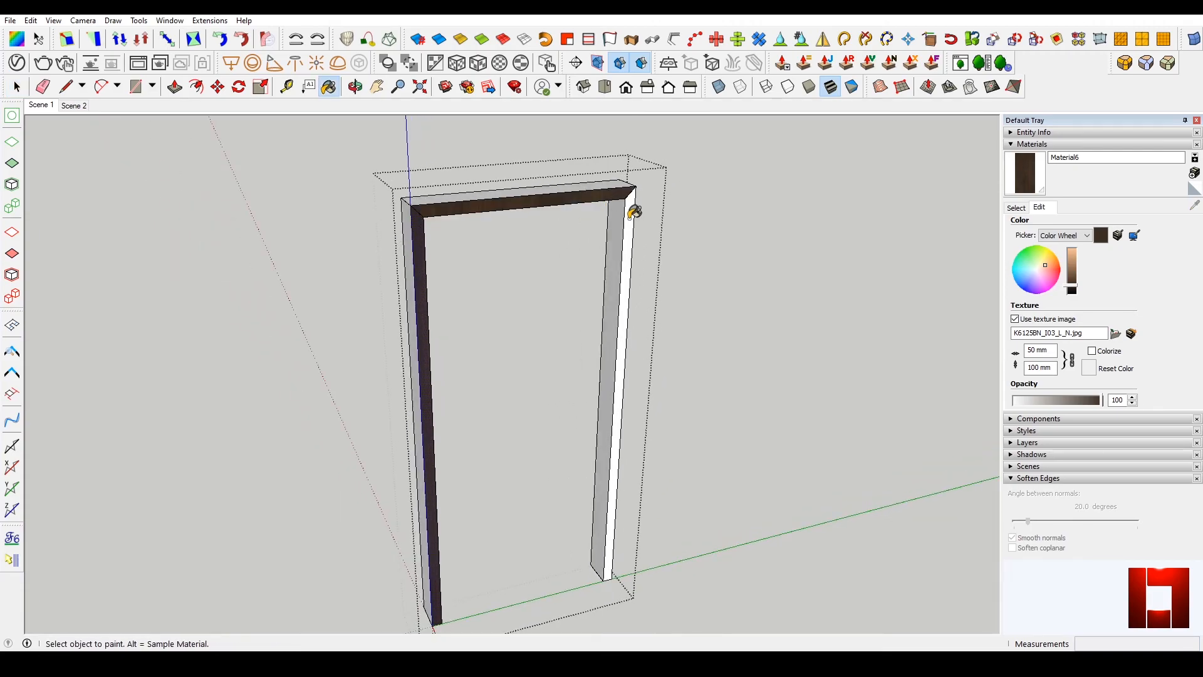
Rotate the wood texture on the front face of the frame's head so its grain runs along the piece
{"action": "scroll", "coordinate": [597, 191], "scroll_direction": "up", "scroll_amount": 3}
{"action": "key", "text": "space"}
{"action": "right_click", "coordinate": [585, 196]}
{"action": "mouse_move", "coordinate": [693, 225]}
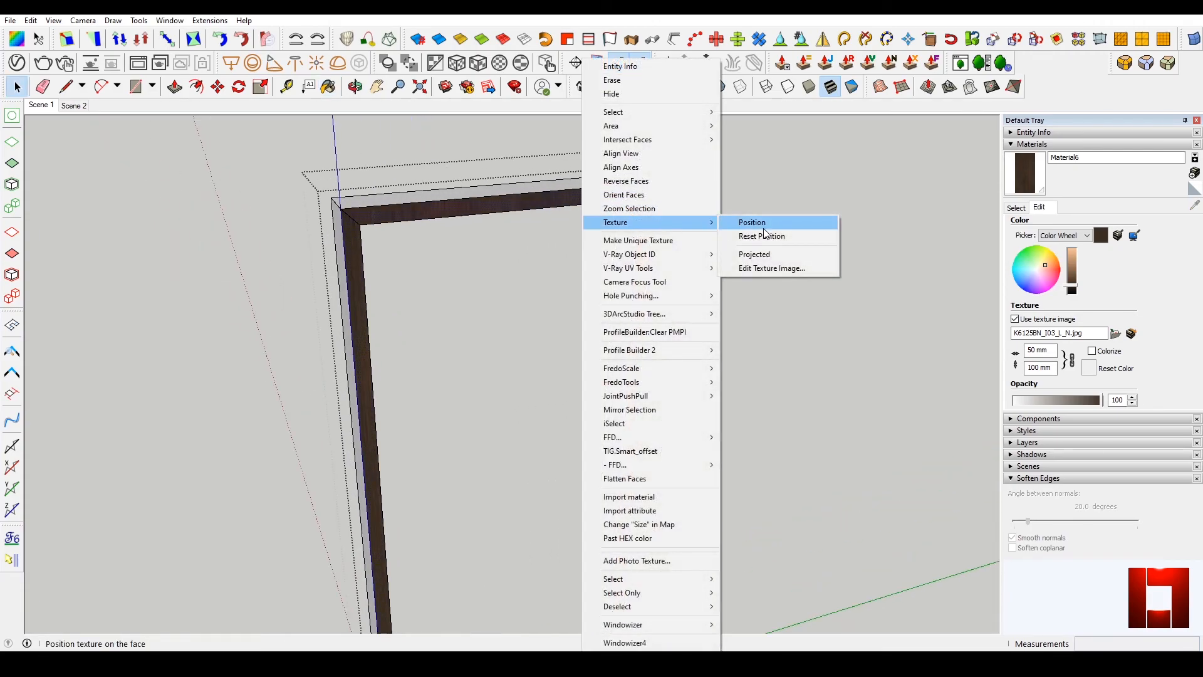
{"action": "left_click", "coordinate": [758, 226]}
{"action": "right_click", "coordinate": [604, 209]}
{"action": "mouse_move", "coordinate": [601, 247]}
{"action": "left_click", "coordinate": [683, 251]}
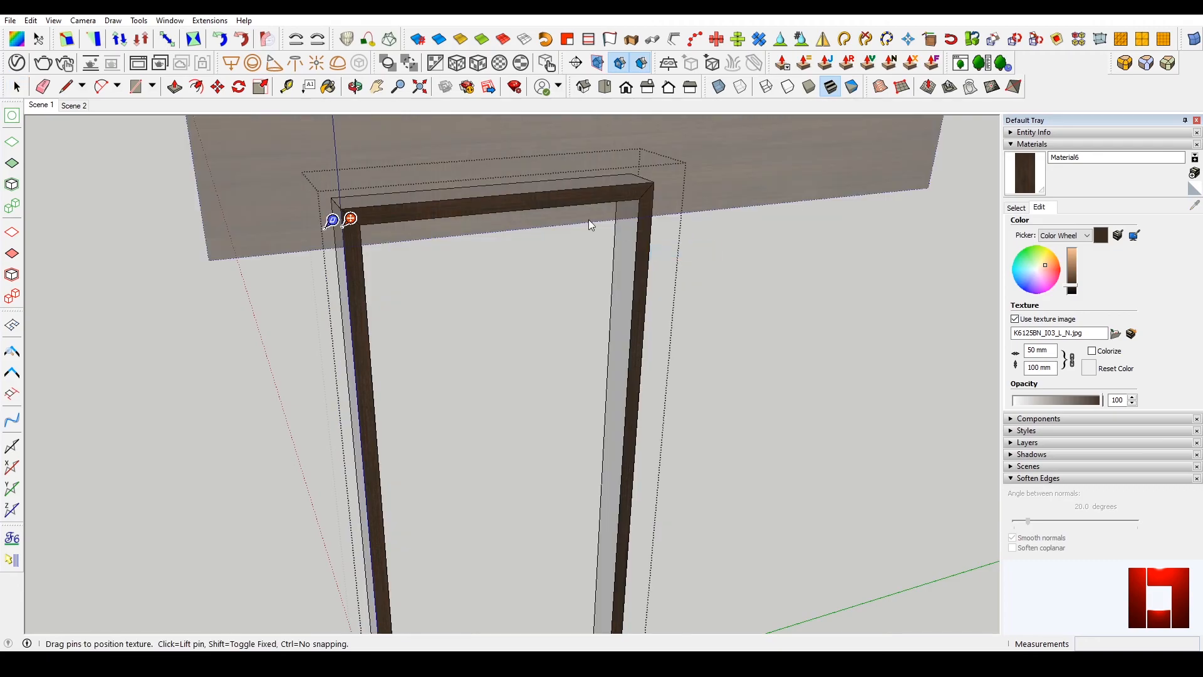
{"action": "key", "text": "Return"}
Paint the top face of the frame's head with Material6, matching the adjoining front face
{"action": "key", "text": "b"}
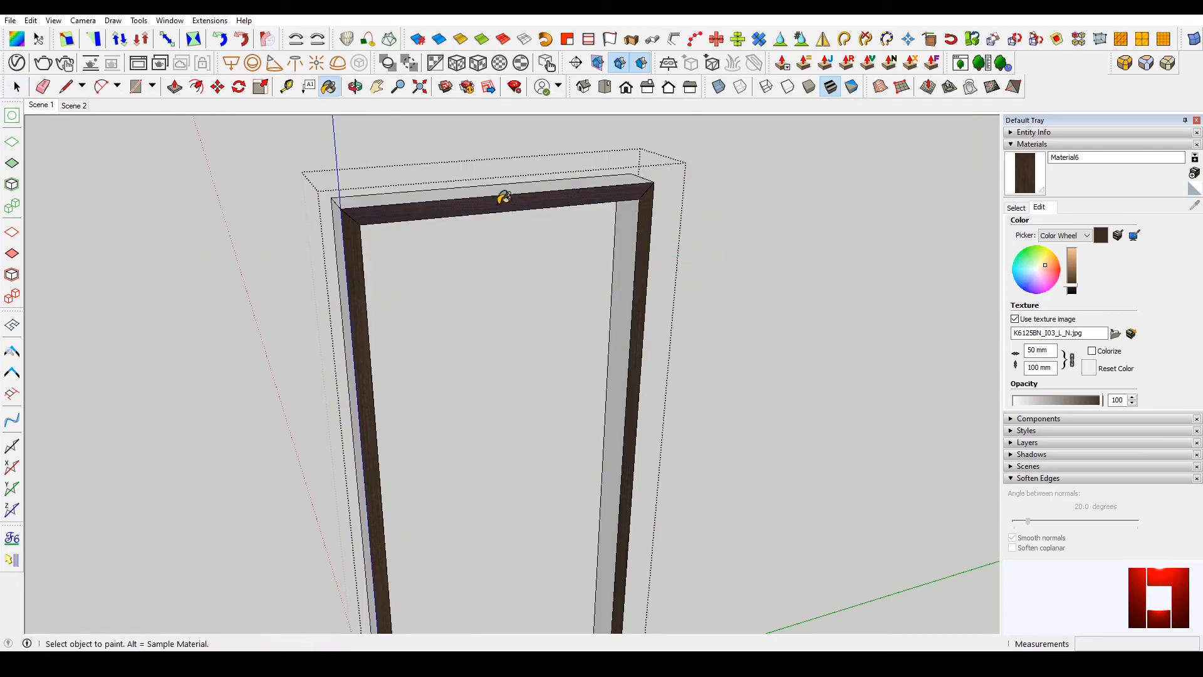
{"action": "key", "text": "space"}
{"action": "left_click", "coordinate": [481, 194]}
{"action": "key", "text": "b"}
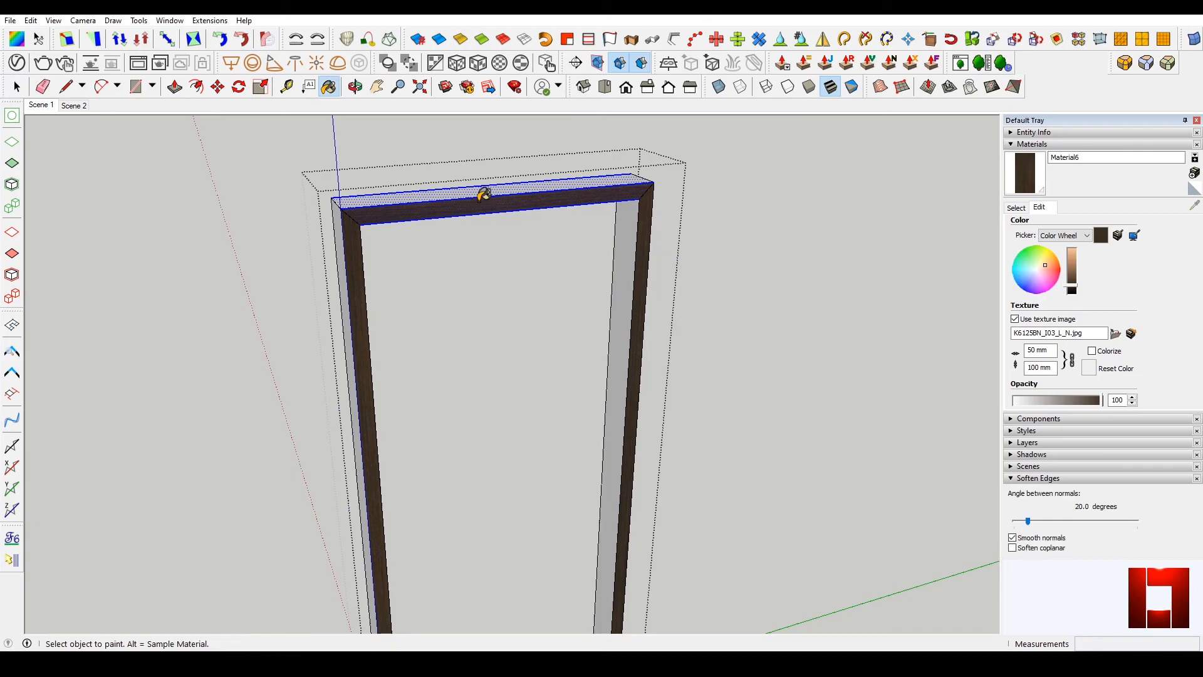
{"action": "left_click", "coordinate": [483, 193]}
{"action": "key", "text": "space"}
{"action": "key", "text": "b"}
{"action": "key", "text": "space"}
Paint the side faces of both frame jambs with Material6, leave the frame and return to the Scene 1 view
{"action": "left_click", "coordinate": [349, 270]}
{"action": "key", "text": "b"}
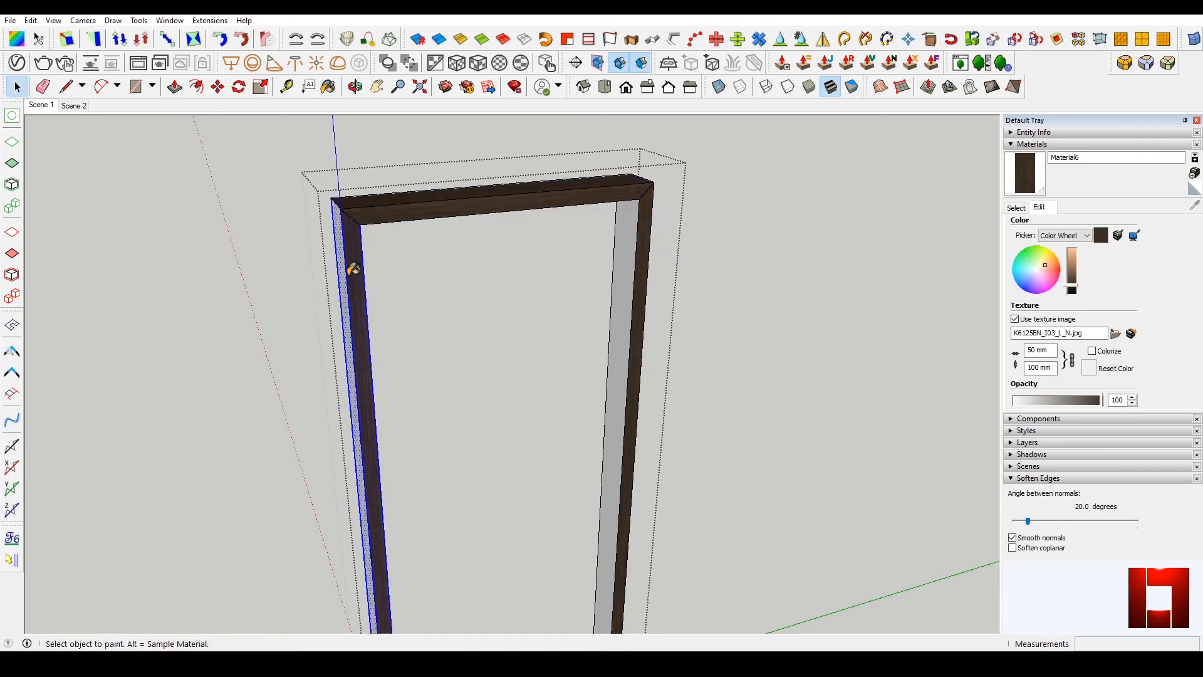
{"action": "left_click", "coordinate": [346, 273]}
{"action": "key", "text": "space"}
{"action": "left_click", "coordinate": [629, 277]}
{"action": "key", "text": "b"}
{"action": "left_click", "coordinate": [629, 277]}
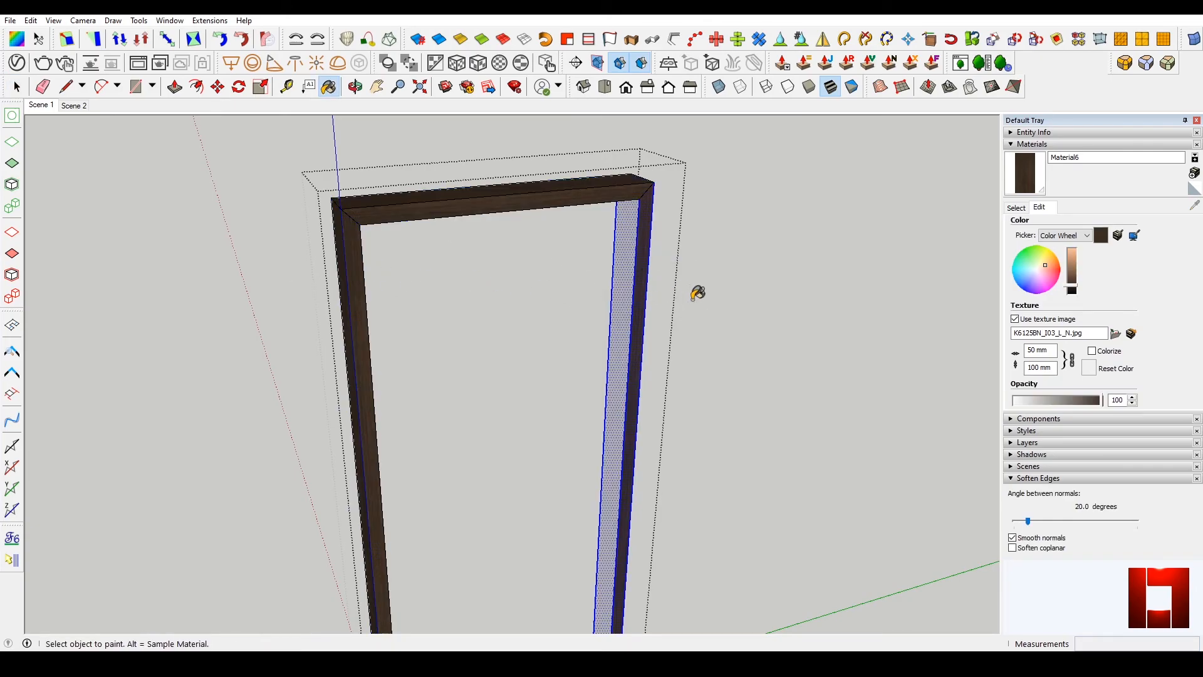
{"action": "key", "text": "space"}
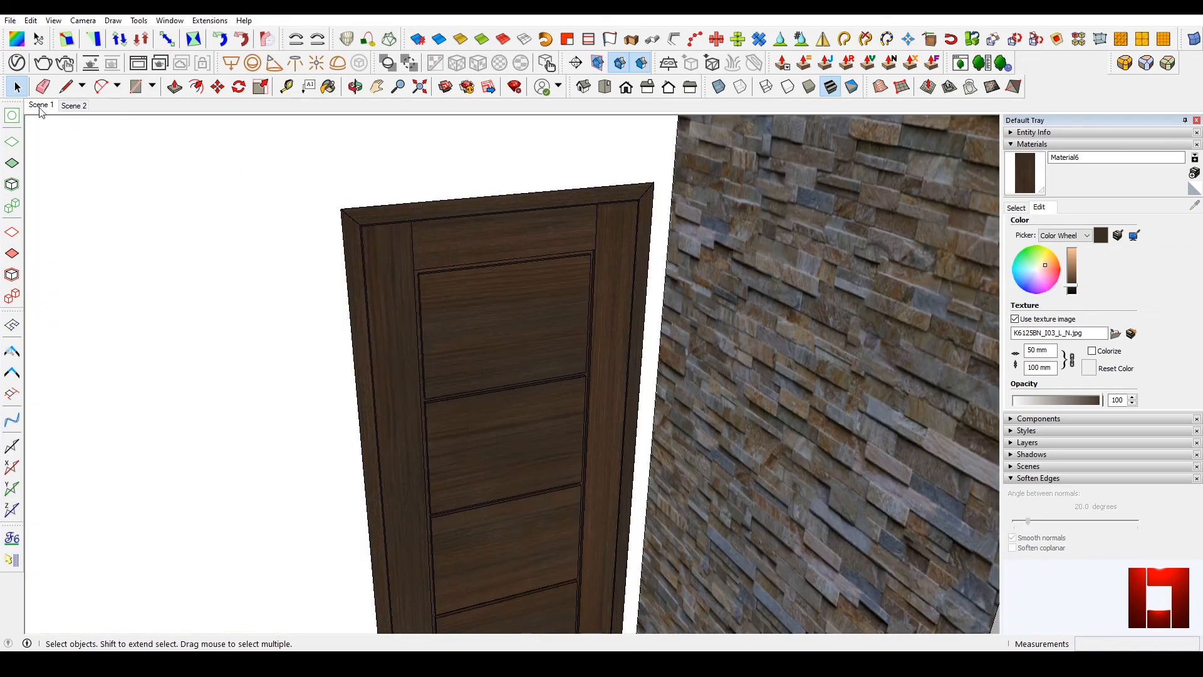
{"action": "left_click", "coordinate": [40, 108]}
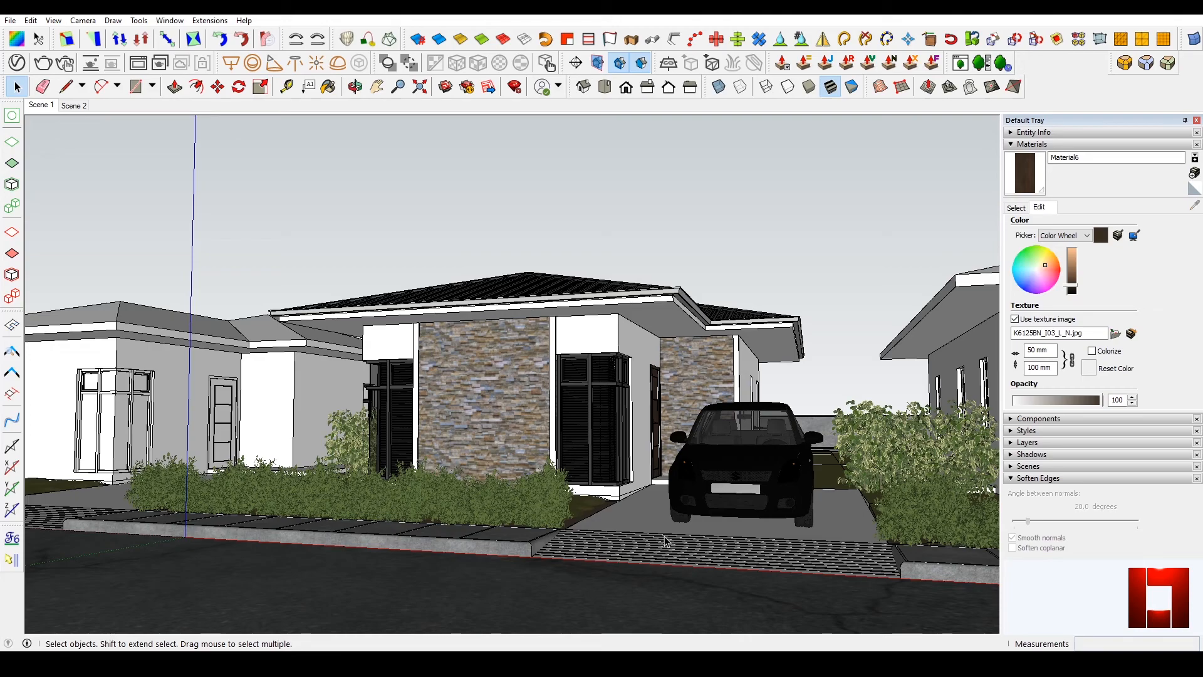
Create the material Material7 from the 11_square sandstone tile texture image
{"action": "left_click", "coordinate": [1193, 191]}
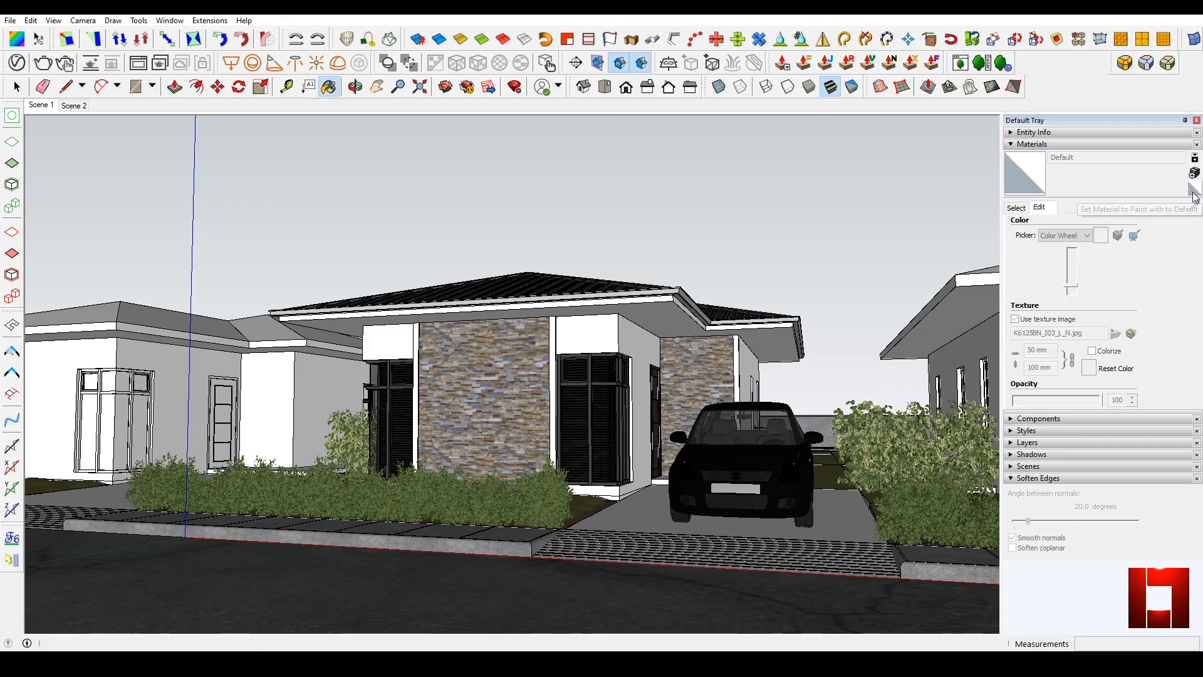
{"action": "left_click", "coordinate": [1194, 176]}
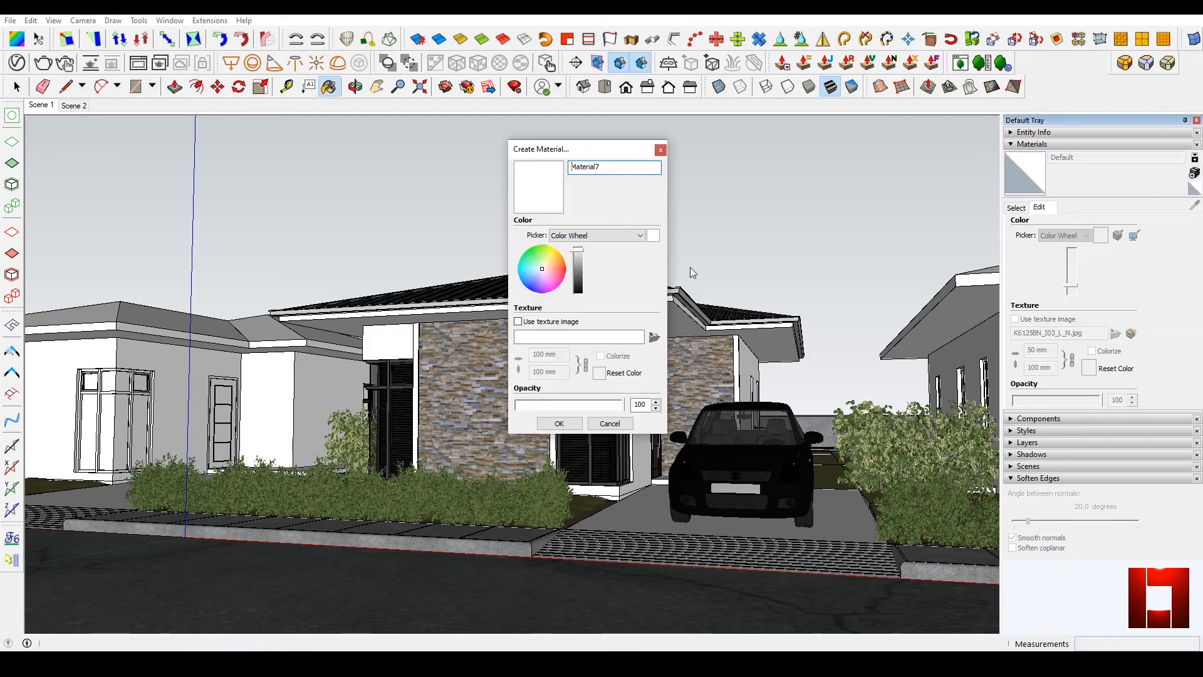
{"action": "left_click", "coordinate": [655, 339]}
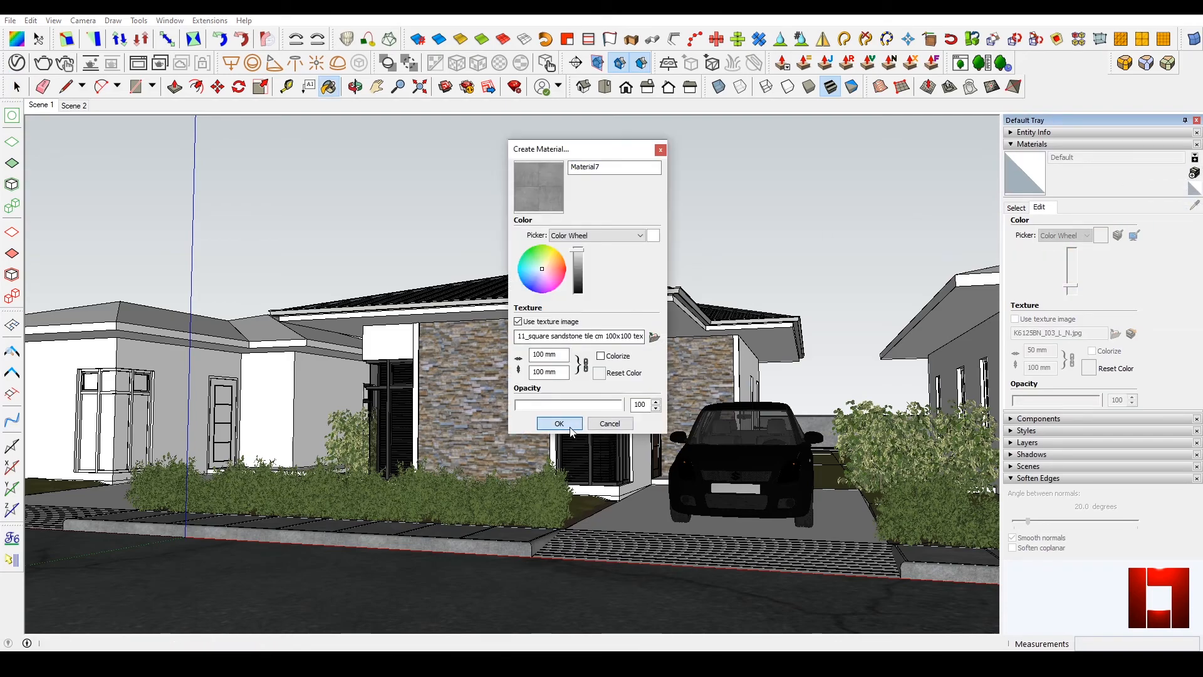
{"action": "left_click", "coordinate": [559, 423]}
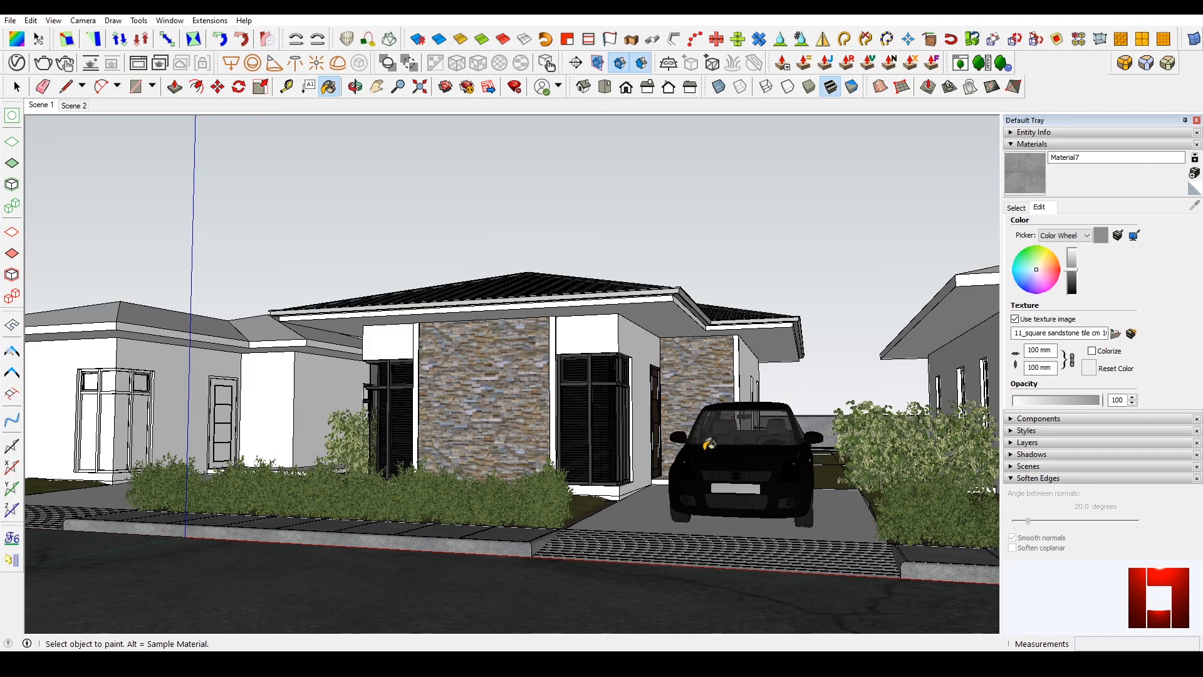
Open the driveway slab under the car and paint all its faces with the Material7 tile texture
{"action": "key", "text": "space"}
{"action": "double_click", "coordinate": [637, 523]}
{"action": "left_click", "coordinate": [636, 523]}
{"action": "mouse_move", "coordinate": [636, 522]}
{"action": "middle_mouse_down"}
{"action": "mouse_move", "coordinate": [585, 602]}
{"action": "mouse_move", "coordinate": [598, 627]}
{"action": "middle_mouse_up"}
{"action": "mouse_move", "coordinate": [598, 627]}
{"action": "middle_mouse_down", "text": "shift"}
{"action": "mouse_move", "coordinate": [695, 385]}
{"action": "mouse_move", "coordinate": [726, 250]}
{"action": "middle_mouse_up", "text": "shift"}
{"action": "double_click", "coordinate": [692, 431]}
{"action": "middle_click_drag", "start_coordinate": [708, 432], "coordinate": [685, 416]}
{"action": "key", "text": "ctrl+a"}
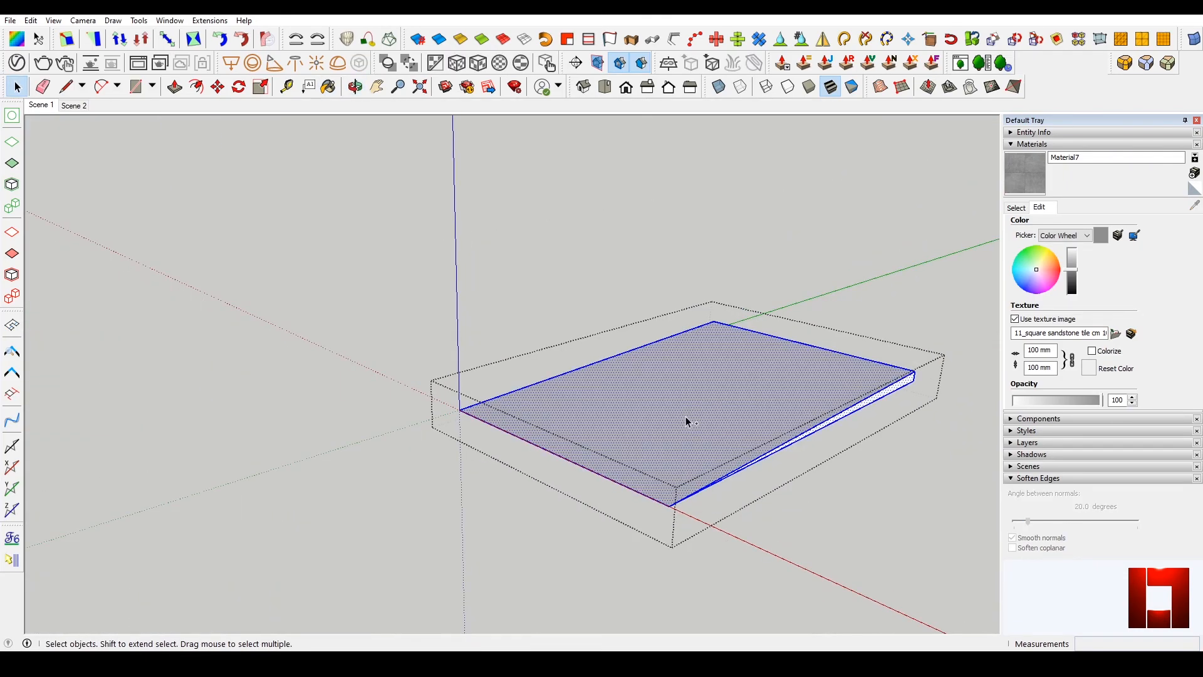
{"action": "key", "text": "b"}
{"action": "left_click", "coordinate": [715, 401]}
Set Material7's texture size to 1000 x 1000 mm and leave the driveway slab
{"action": "scroll", "coordinate": [737, 402], "scroll_direction": "up", "scroll_amount": 3}
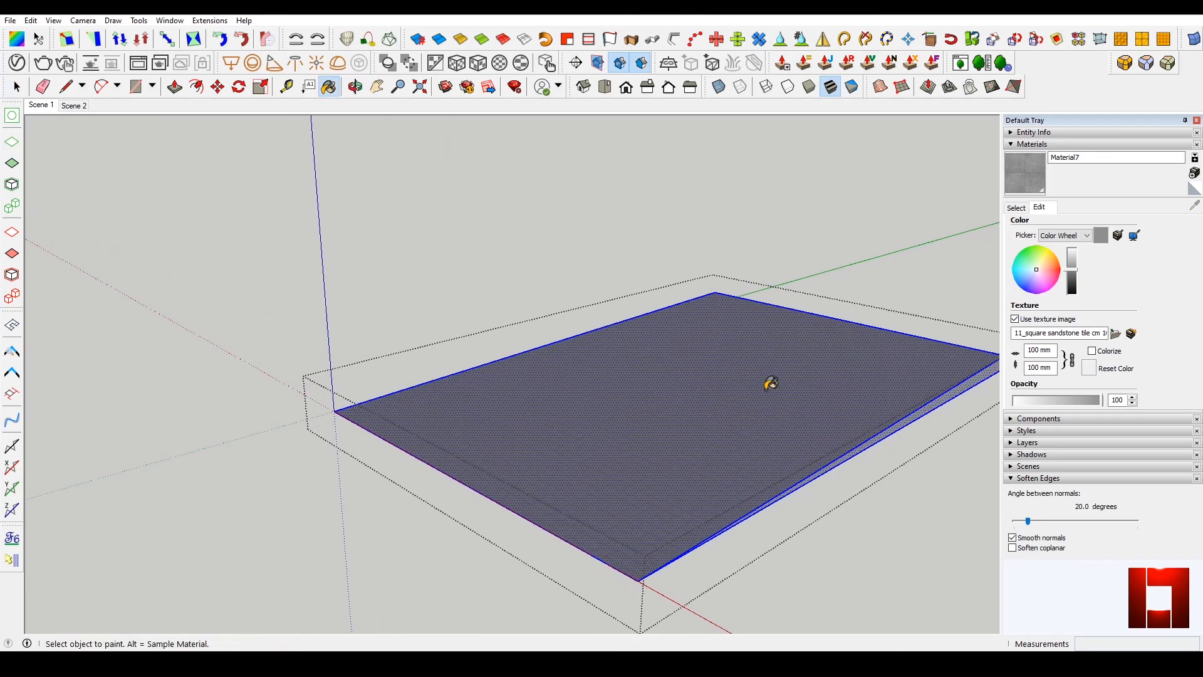
{"action": "double_click", "coordinate": [1040, 349]}
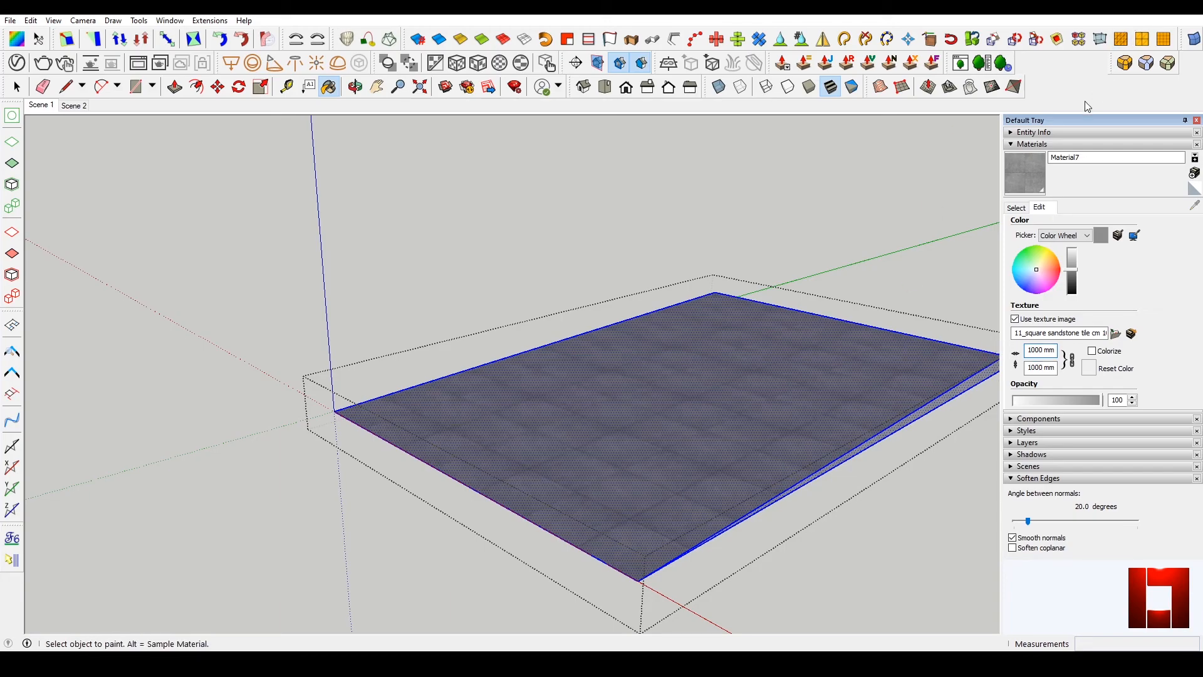
{"action": "key", "text": "space"}
{"action": "middle_click_drag", "start_coordinate": [588, 409], "coordinate": [628, 415]}
{"action": "key", "text": "Escape"}
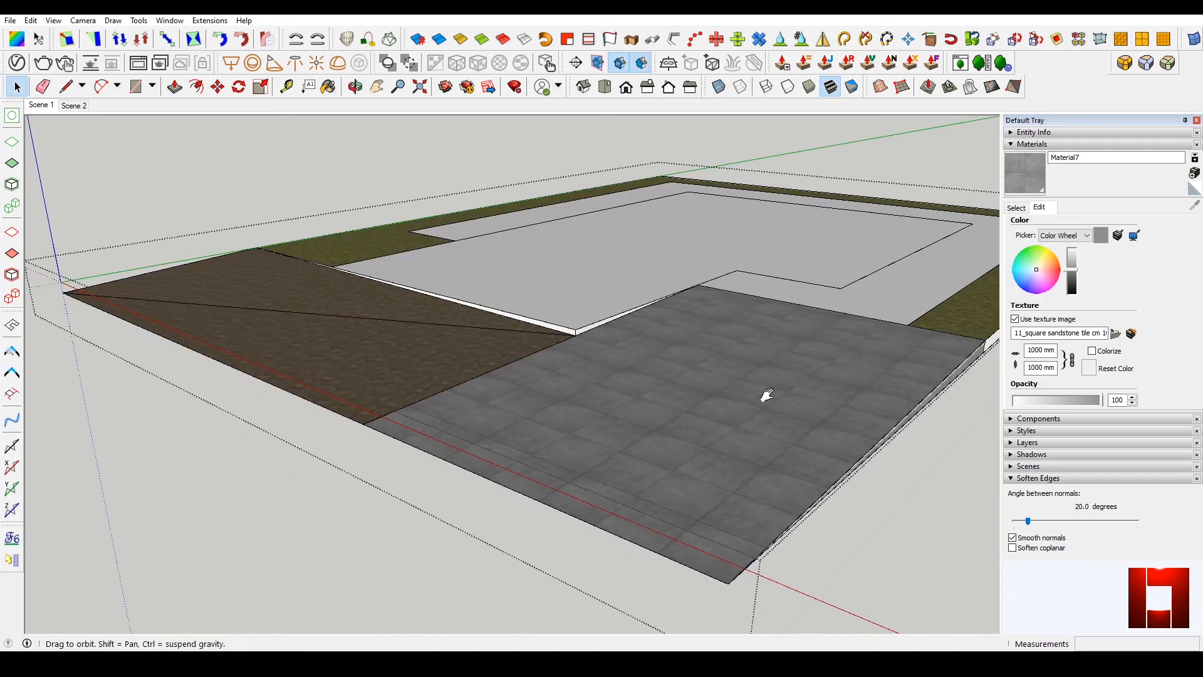
Paint the ground strip running around the house floor with Material7 and leave the group
{"action": "middle_click_drag", "start_coordinate": [781, 384], "coordinate": [644, 486], "text": "shift"}
{"action": "double_click", "coordinate": [792, 385]}
{"action": "left_click", "coordinate": [785, 375]}
{"action": "key", "text": "b"}
{"action": "left_click", "coordinate": [784, 370]}
{"action": "key", "text": "space"}
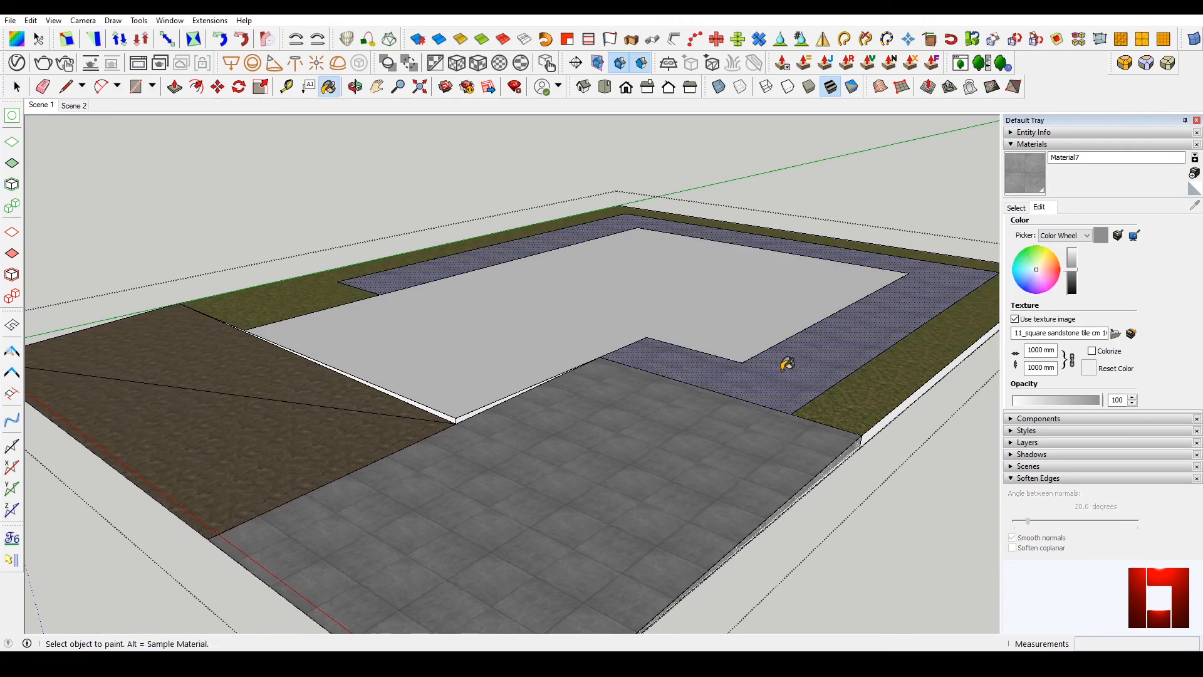
{"action": "mouse_move", "coordinate": [552, 357]}
{"action": "middle_mouse_down"}
{"action": "mouse_move", "coordinate": [776, 455]}
{"action": "mouse_move", "coordinate": [680, 395]}
{"action": "middle_mouse_up"}
{"action": "key", "text": "Escape"}
Paint all faces of the raised walkway slab beside the entrance with Material7 and clear the selection
{"action": "triple_click", "coordinate": [816, 325]}
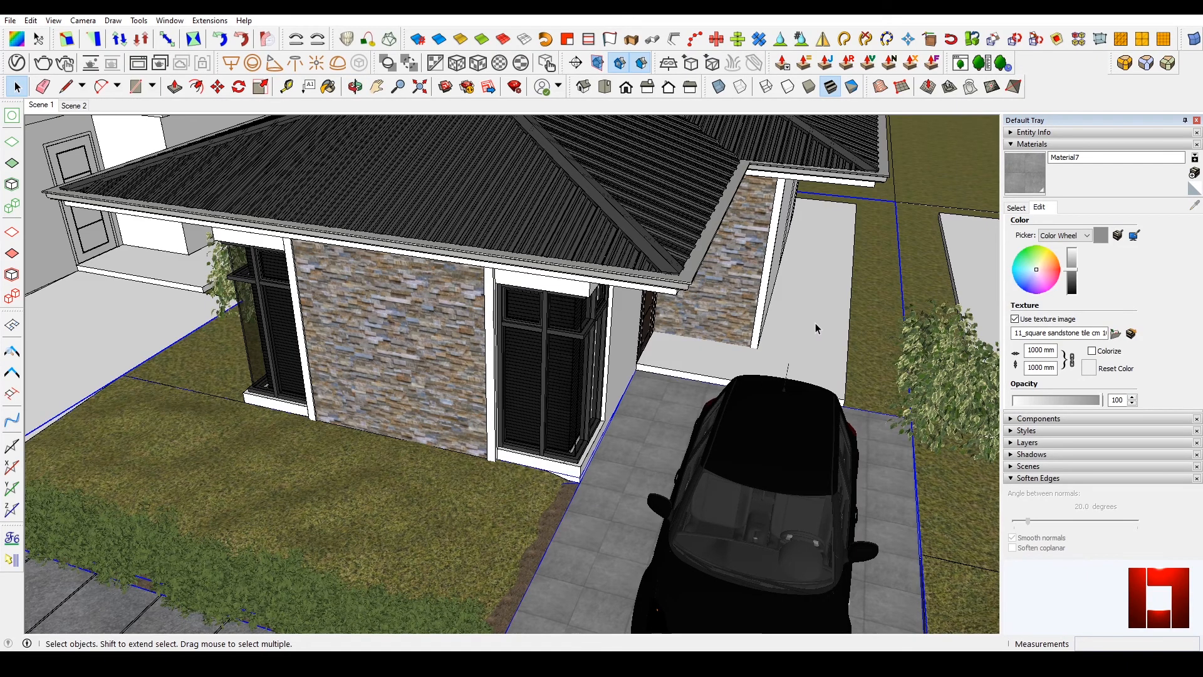
{"action": "key", "text": "b"}
{"action": "left_click", "coordinate": [804, 339]}
{"action": "key", "text": "space"}
{"action": "key", "text": "ctrl+t"}
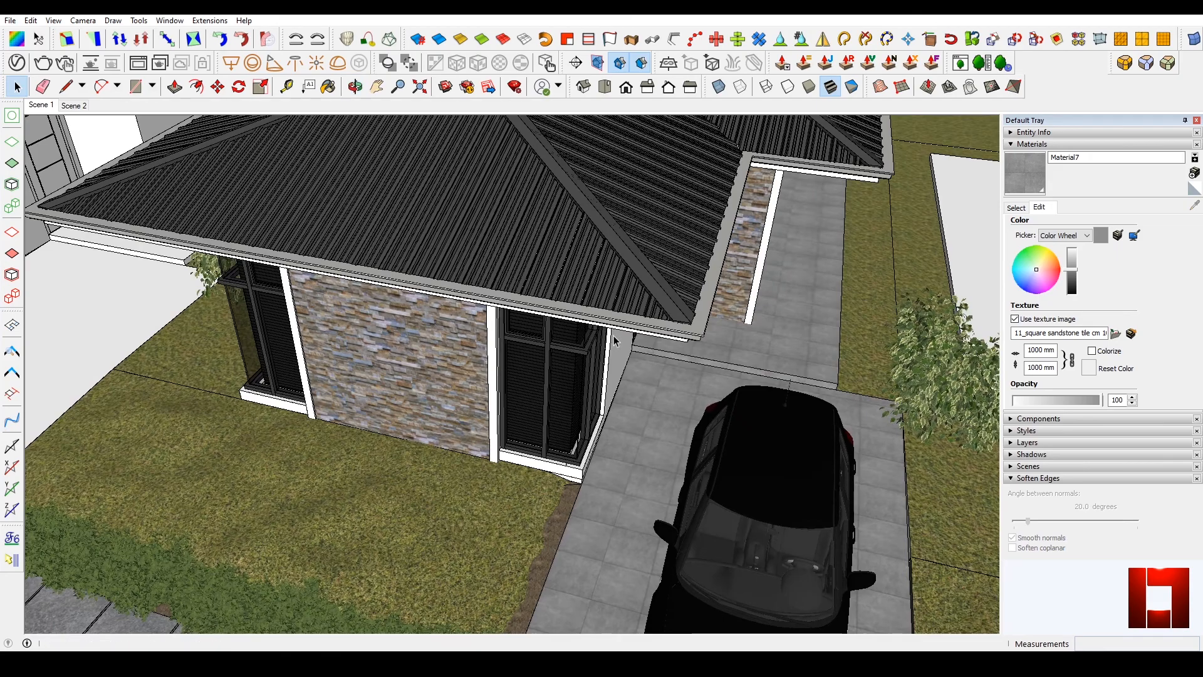
Paste the raised walkway slab in place inside the driveway slab's group, explode it and leave the group
{"action": "scroll", "coordinate": [744, 351], "scroll_direction": "up", "scroll_amount": 5}
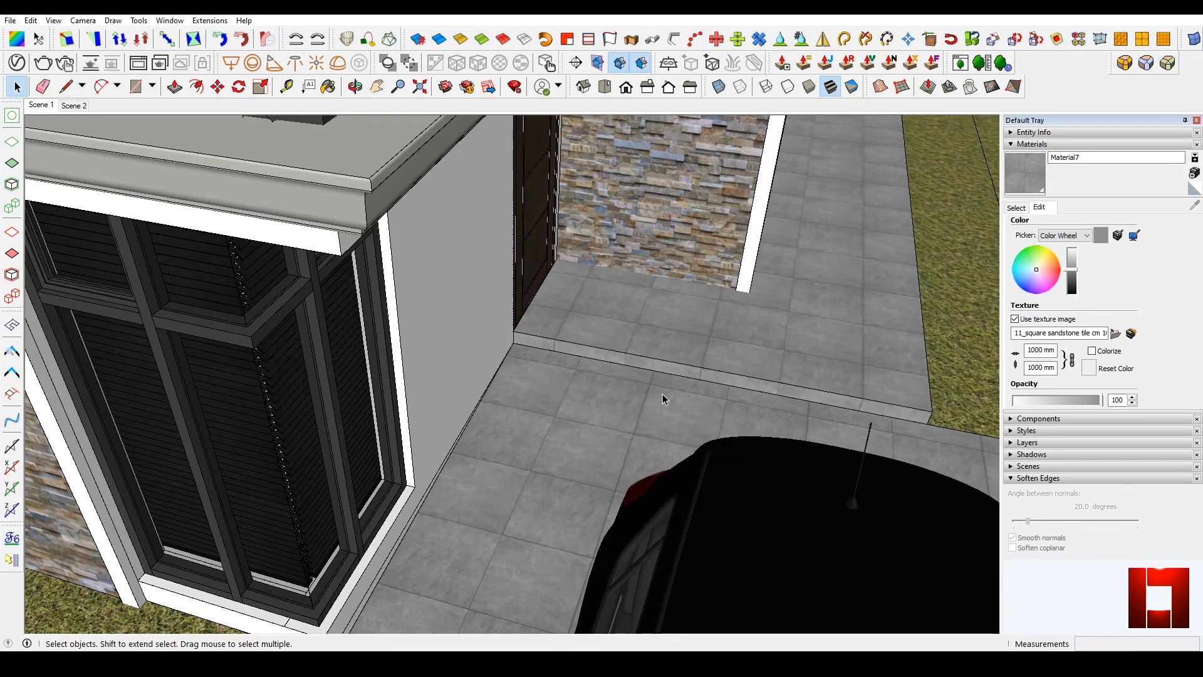
{"action": "key", "text": "b"}
{"action": "key", "text": "space"}
{"action": "left_click", "coordinate": [699, 366]}
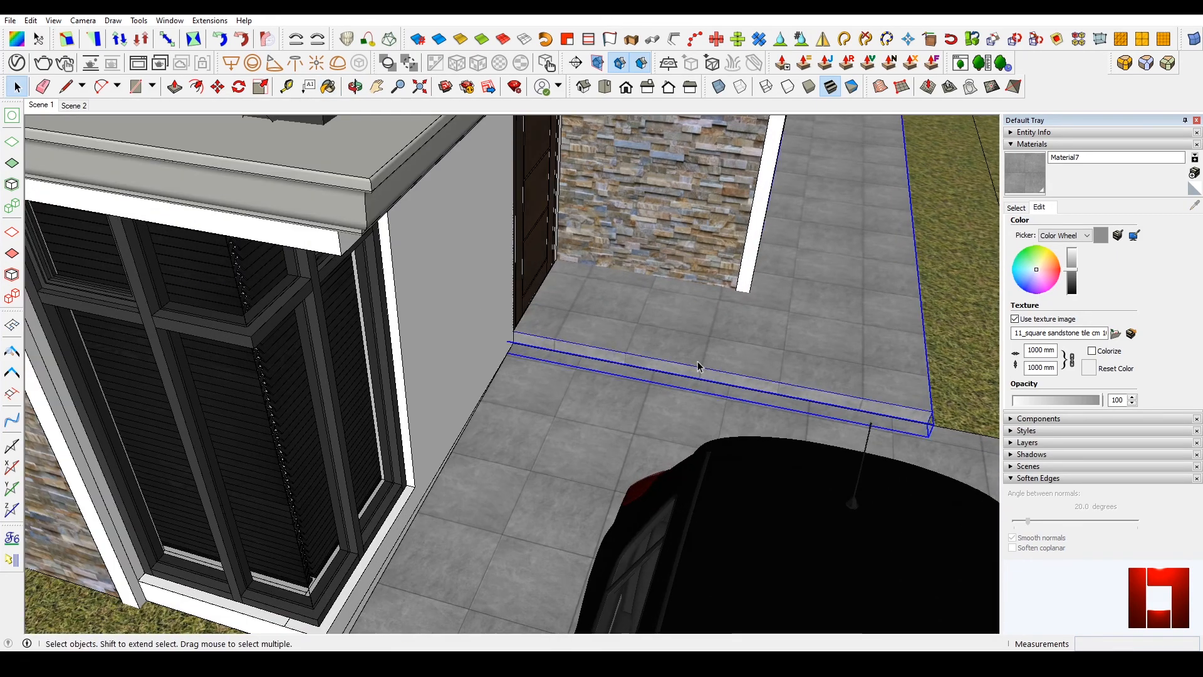
{"action": "double_click", "coordinate": [699, 366]}
{"action": "key", "text": "b"}
{"action": "key", "text": "space"}
{"action": "middle_click_drag", "start_coordinate": [712, 354], "coordinate": [670, 313]}
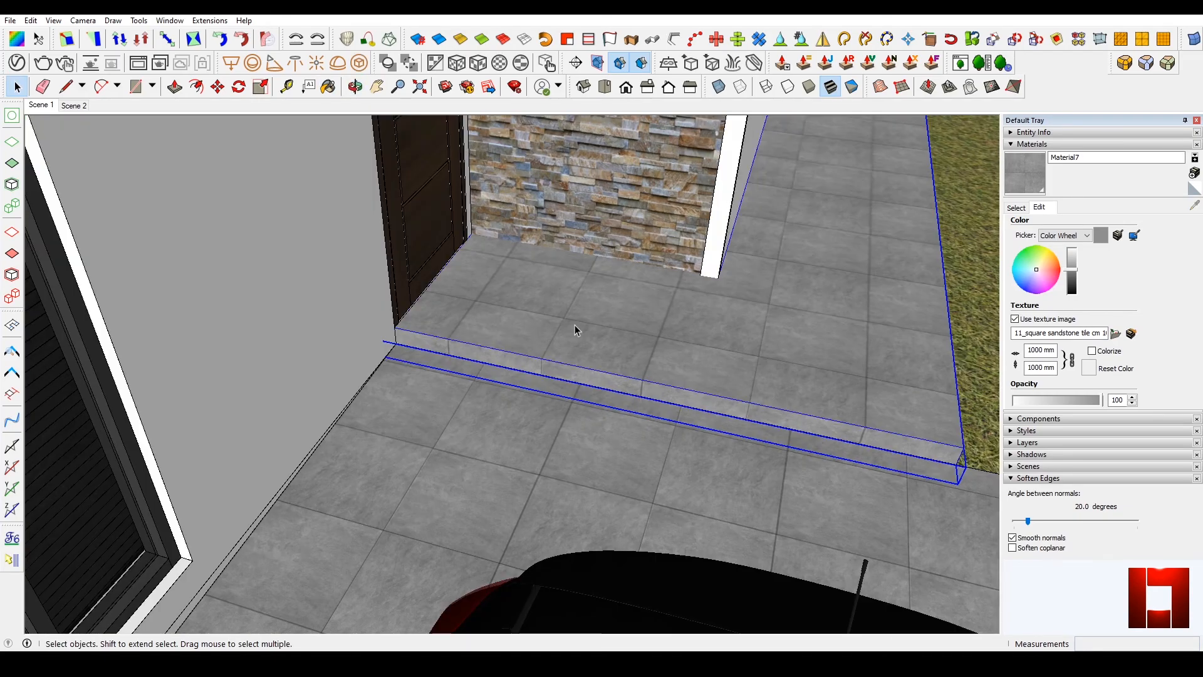
{"action": "double_click", "coordinate": [537, 411]}
{"action": "double_click", "coordinate": [537, 412]}
{"action": "double_click", "coordinate": [537, 411]}
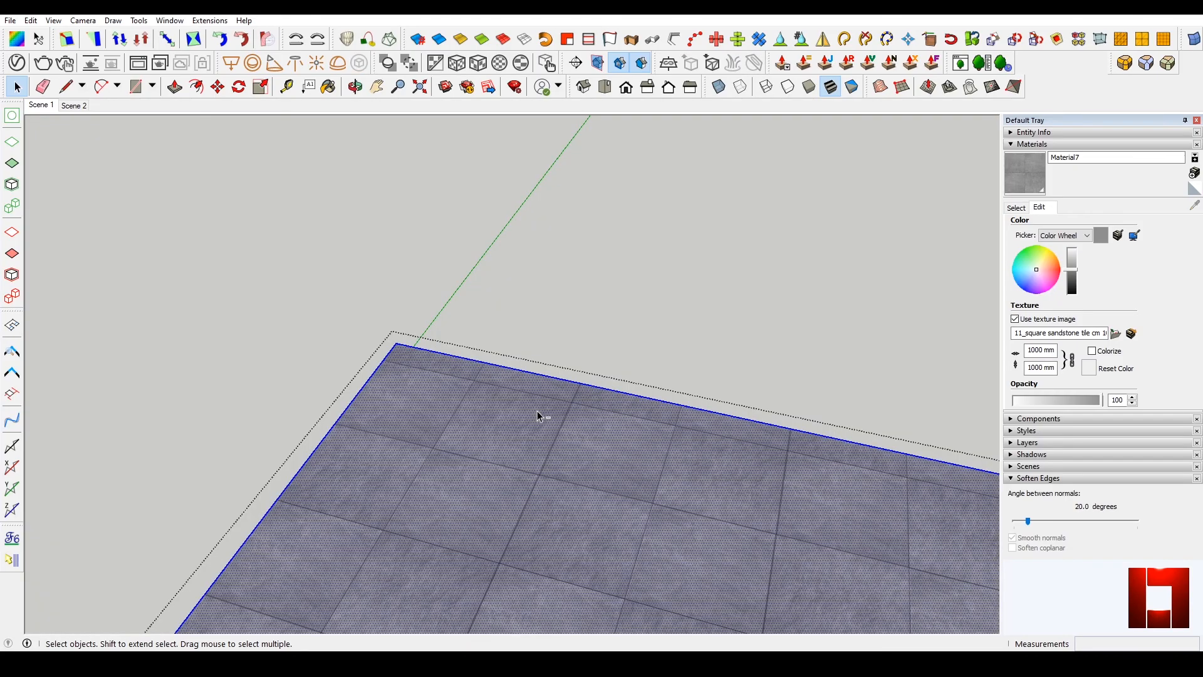
{"action": "key", "text": "ctrl+shift+v"}
{"action": "key", "text": "shift+x"}
{"action": "middle_click_drag", "start_coordinate": [538, 406], "coordinate": [594, 393]}
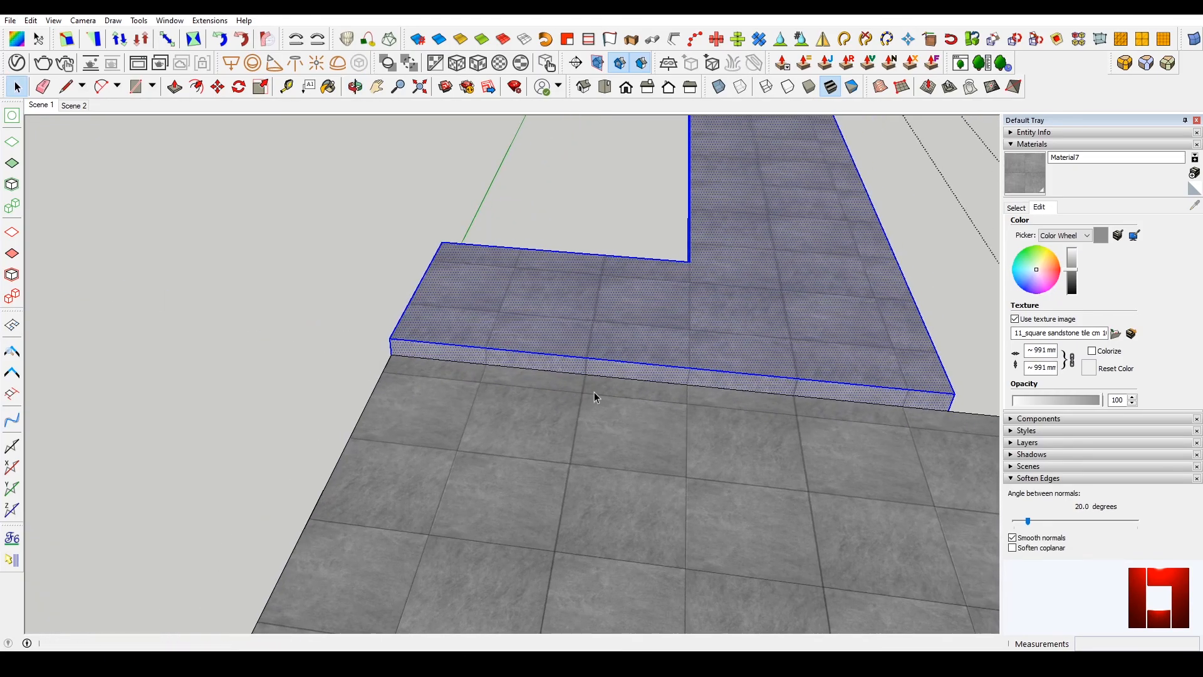
{"action": "scroll", "coordinate": [596, 328], "scroll_direction": "down", "scroll_amount": 5}
{"action": "key", "text": "Escape"}
{"action": "key", "text": "Escape"}
Sample the dark Metal_Painted_Red_5cm material from the roof panels and paint the gutter along the roof edge with it
{"action": "scroll", "coordinate": [603, 344], "scroll_direction": "down", "scroll_amount": 2}
{"action": "middle_click_drag", "start_coordinate": [602, 343], "coordinate": [570, 314]}
{"action": "scroll", "coordinate": [570, 314], "scroll_direction": "down", "scroll_amount": 4}
{"action": "middle_click_drag", "start_coordinate": [497, 403], "coordinate": [489, 351]}
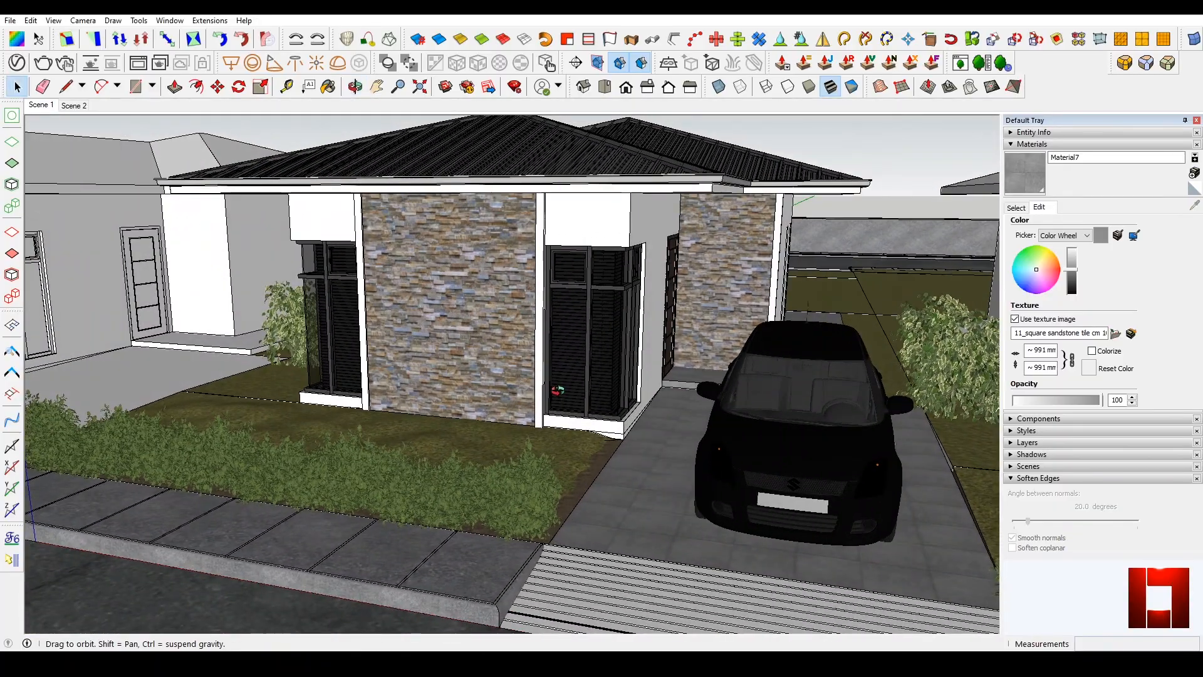
{"action": "scroll", "coordinate": [348, 423], "scroll_direction": "up", "scroll_amount": 5}
{"action": "middle_click_drag", "start_coordinate": [349, 422], "coordinate": [731, 455]}
{"action": "scroll", "coordinate": [382, 371], "scroll_direction": "up", "scroll_amount": 3}
{"action": "mouse_move", "coordinate": [349, 246]}
{"action": "middle_mouse_down", "text": "shift"}
{"action": "mouse_move", "coordinate": [382, 290]}
{"action": "mouse_move", "coordinate": [436, 255]}
{"action": "middle_mouse_up", "text": "shift"}
{"action": "scroll", "coordinate": [438, 256], "scroll_direction": "up", "scroll_amount": 5}
{"action": "key", "text": "b"}
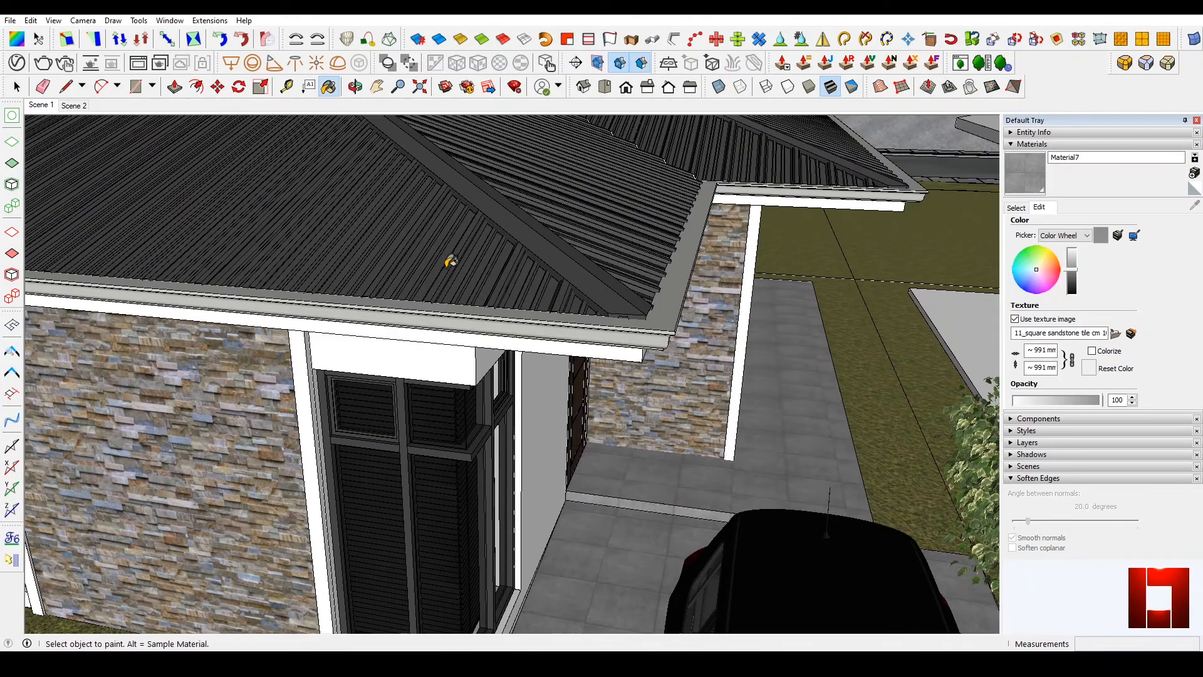
{"action": "left_click", "coordinate": [449, 264], "text": "alt"}
{"action": "left_click", "coordinate": [652, 325]}
{"action": "key", "text": "b"}
{"action": "left_click", "coordinate": [658, 324]}
{"action": "key", "text": "space"}
{"action": "scroll", "coordinate": [475, 279], "scroll_direction": "down", "scroll_amount": 3}
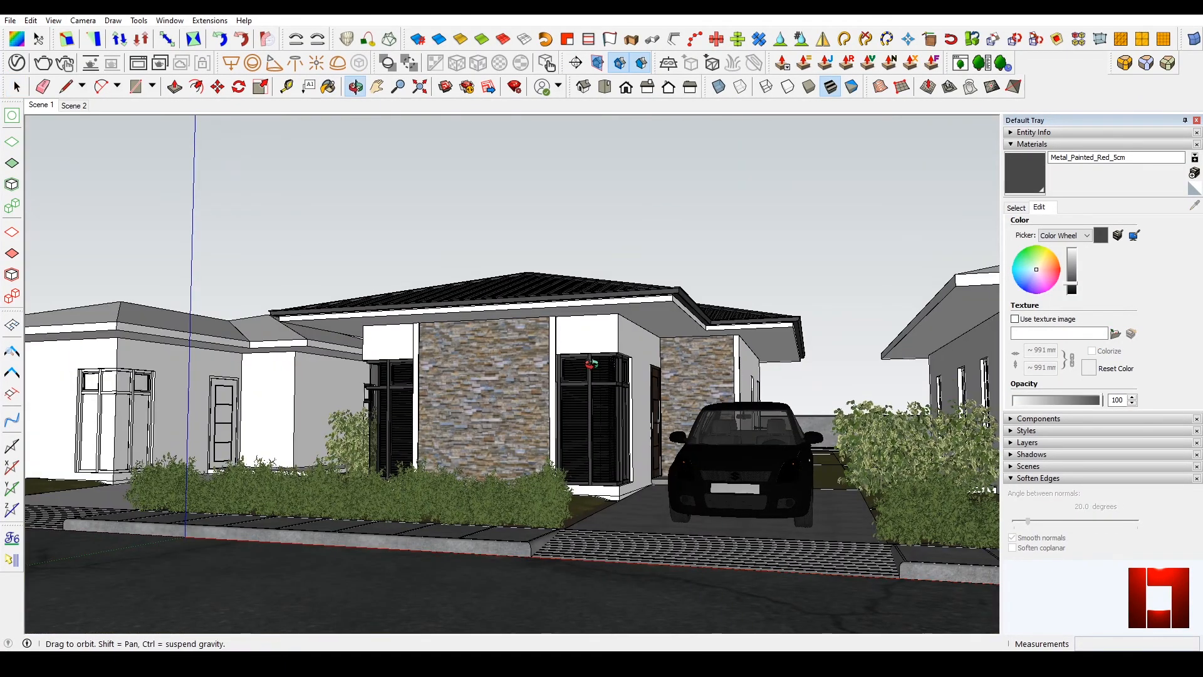
Sample the Material3 concrete from the sidewalk curb and paint all faces of the grooved driveway ramp with it
{"action": "middle_click_drag", "start_coordinate": [591, 362], "coordinate": [537, 384]}
{"action": "scroll", "coordinate": [537, 384], "scroll_direction": "up", "scroll_amount": 3}
{"action": "scroll", "coordinate": [532, 520], "scroll_direction": "up", "scroll_amount": 2}
{"action": "middle_click_drag", "start_coordinate": [533, 518], "coordinate": [567, 438]}
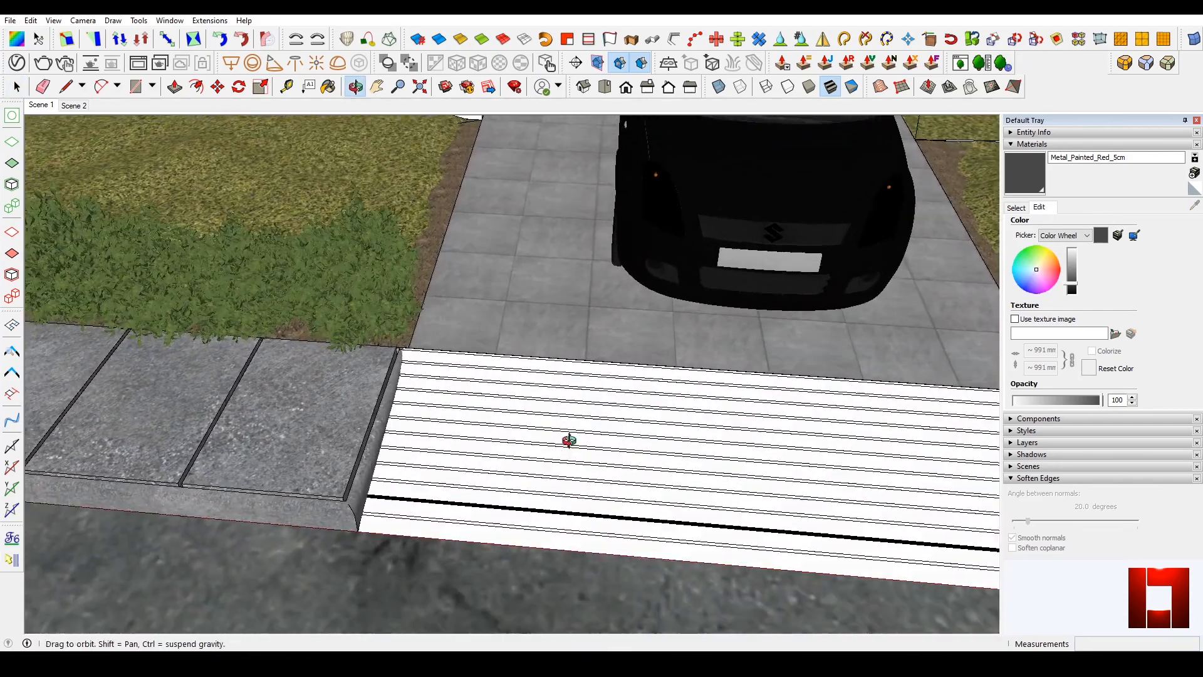
{"action": "scroll", "coordinate": [377, 465], "scroll_direction": "up", "scroll_amount": 2}
{"action": "key", "text": "b"}
{"action": "left_click", "coordinate": [368, 469], "text": "alt"}
{"action": "key", "text": "space"}
{"action": "left_click", "coordinate": [421, 487]}
{"action": "triple_click", "coordinate": [421, 487]}
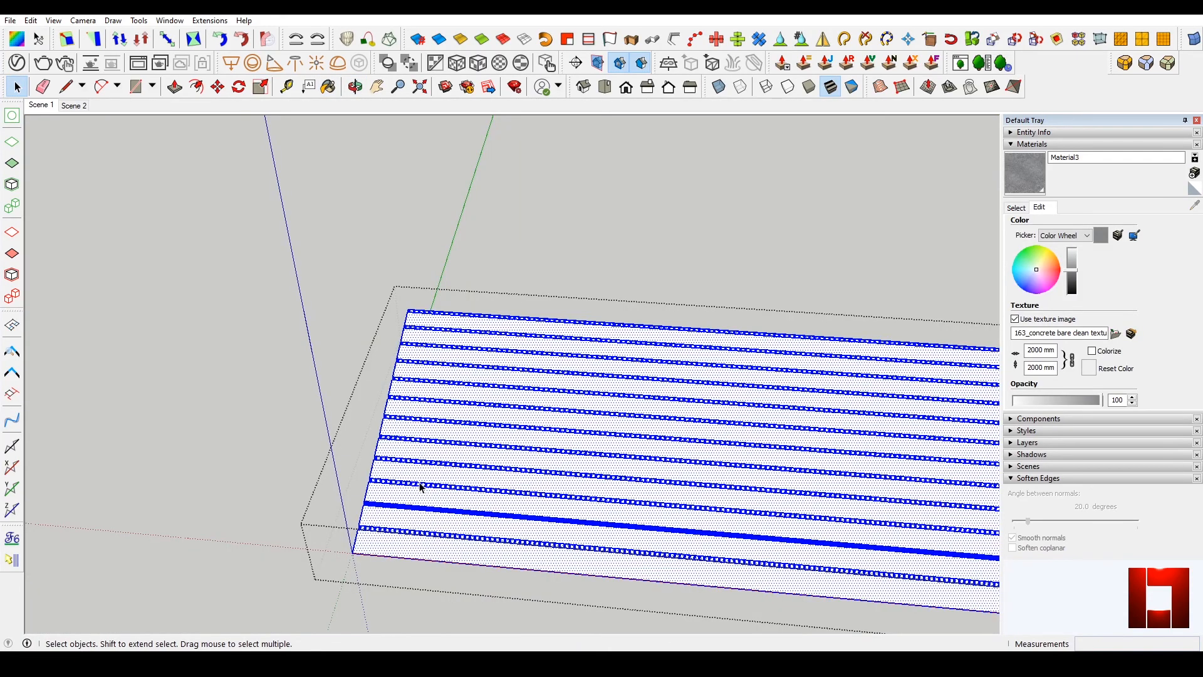
{"action": "key", "text": "b"}
{"action": "left_click", "coordinate": [420, 487]}
{"action": "key", "text": "space"}
Reposition the Material3 concrete texture on the selected surface of the grooved driveway ramp and leave its group
{"action": "scroll", "coordinate": [418, 483], "scroll_direction": "down", "scroll_amount": 1}
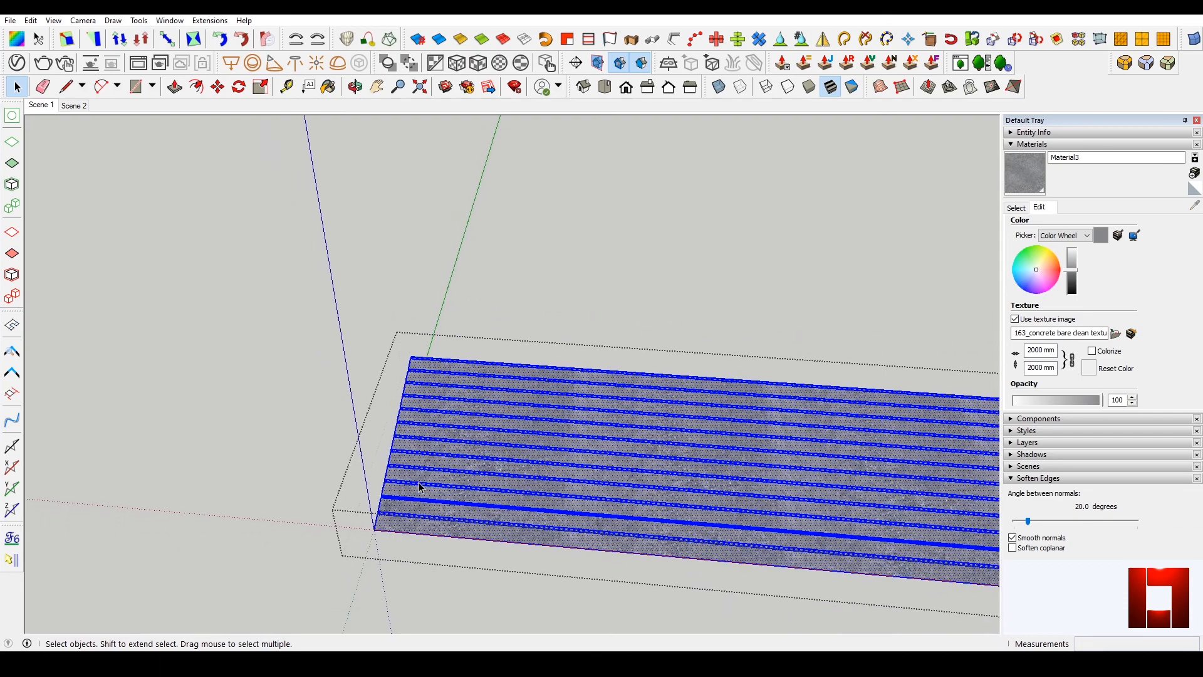
{"action": "middle_click_drag", "start_coordinate": [419, 482], "coordinate": [631, 462]}
{"action": "scroll", "coordinate": [532, 445], "scroll_direction": "up", "scroll_amount": 3}
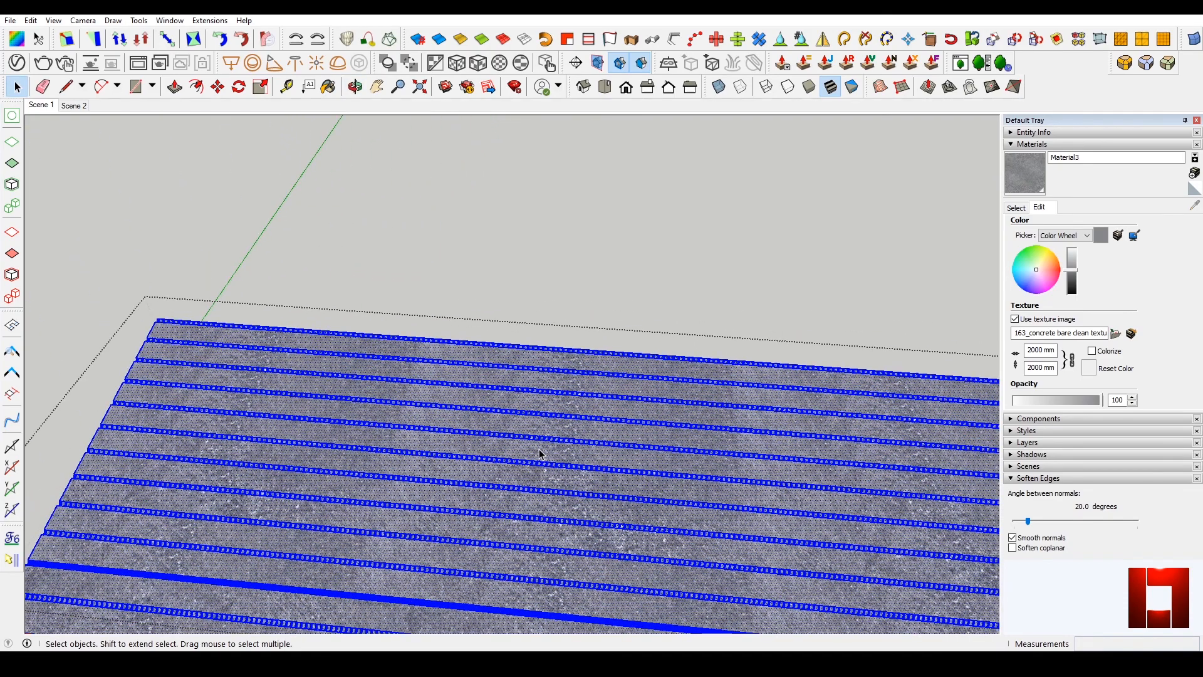
{"action": "right_click", "coordinate": [539, 449]}
{"action": "mouse_move", "coordinate": [622, 221]}
{"action": "left_click", "coordinate": [736, 222]}
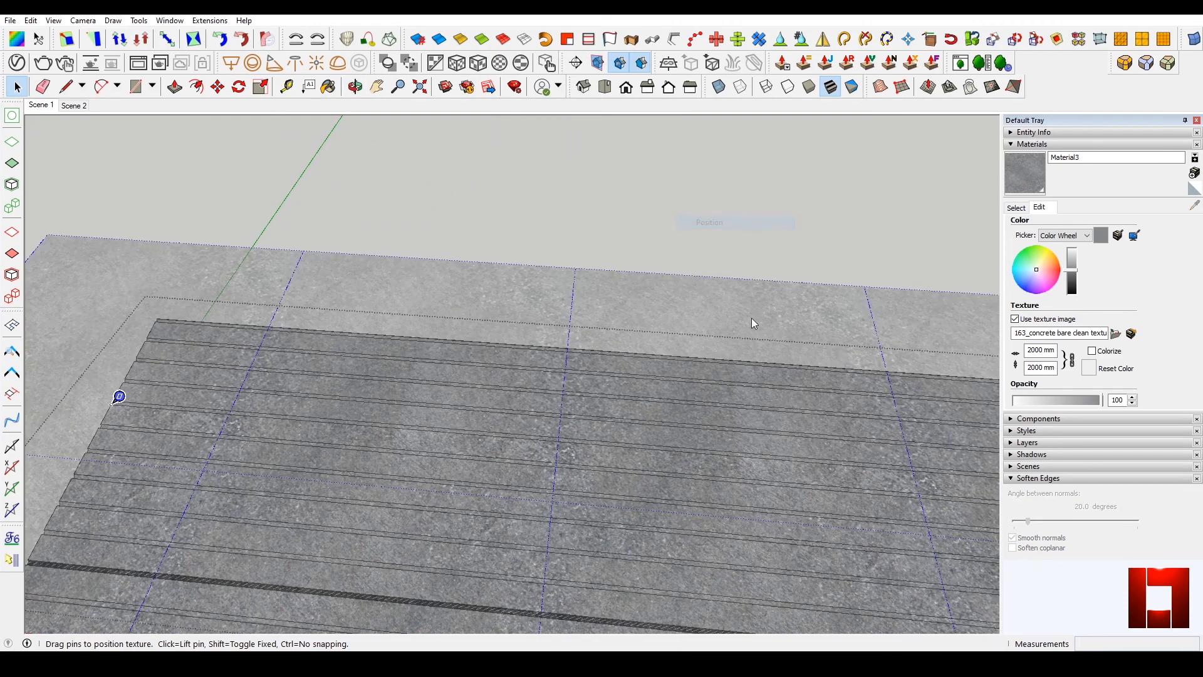
{"action": "scroll", "coordinate": [614, 316], "scroll_direction": "down", "scroll_amount": 3}
{"action": "left_click_drag", "start_coordinate": [768, 347], "coordinate": [520, 380]}
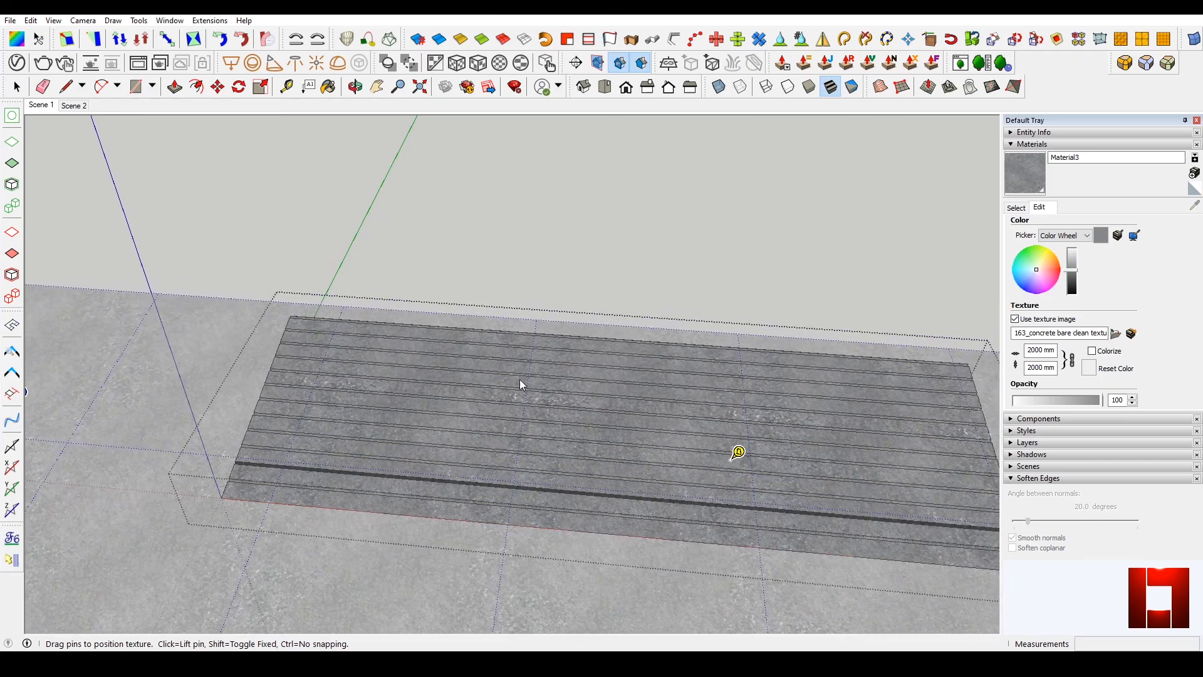
{"action": "key", "text": "b"}
{"action": "scroll", "coordinate": [570, 388], "scroll_direction": "up", "scroll_amount": 2}
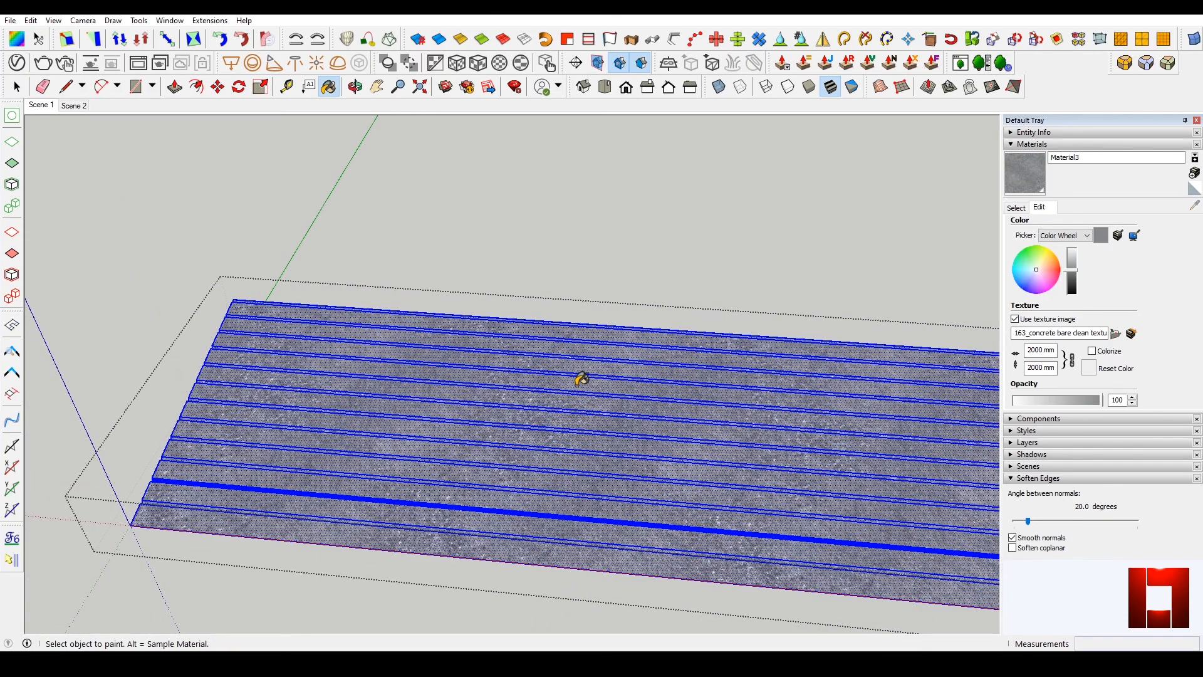
{"action": "key", "text": "space"}
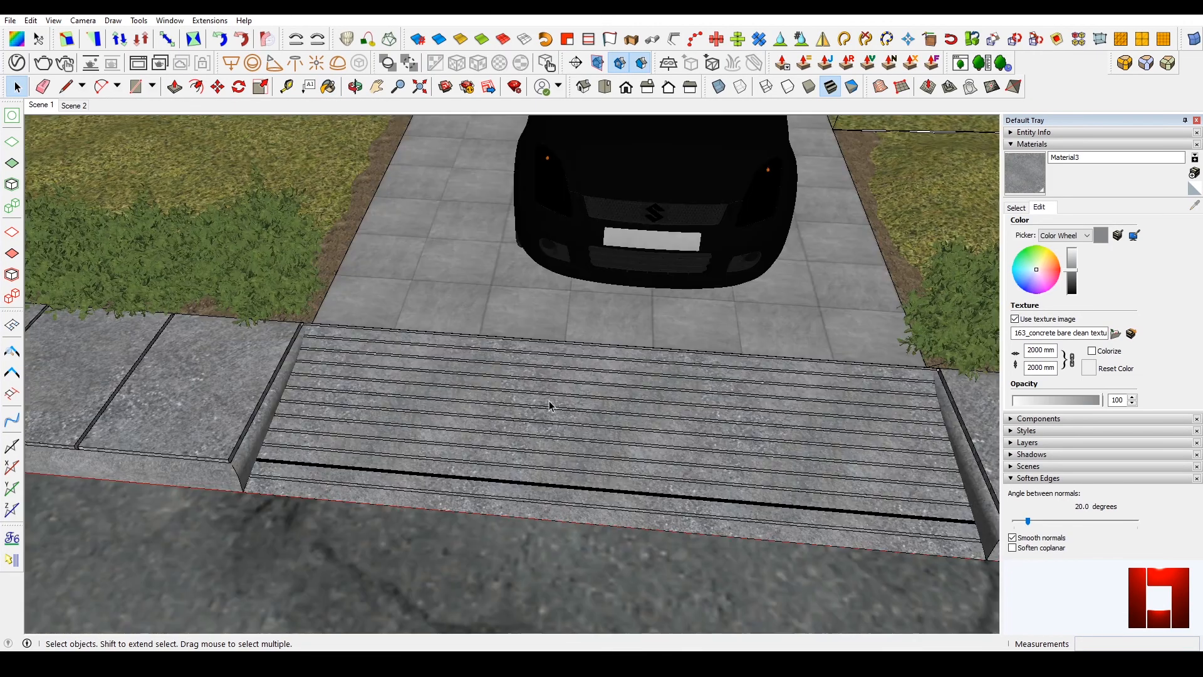
Reopen the ramp group and shift the concrete texture sideways on one strip in the upper half of the ramp
{"action": "scroll", "coordinate": [549, 405], "scroll_direction": "up", "scroll_amount": 4}
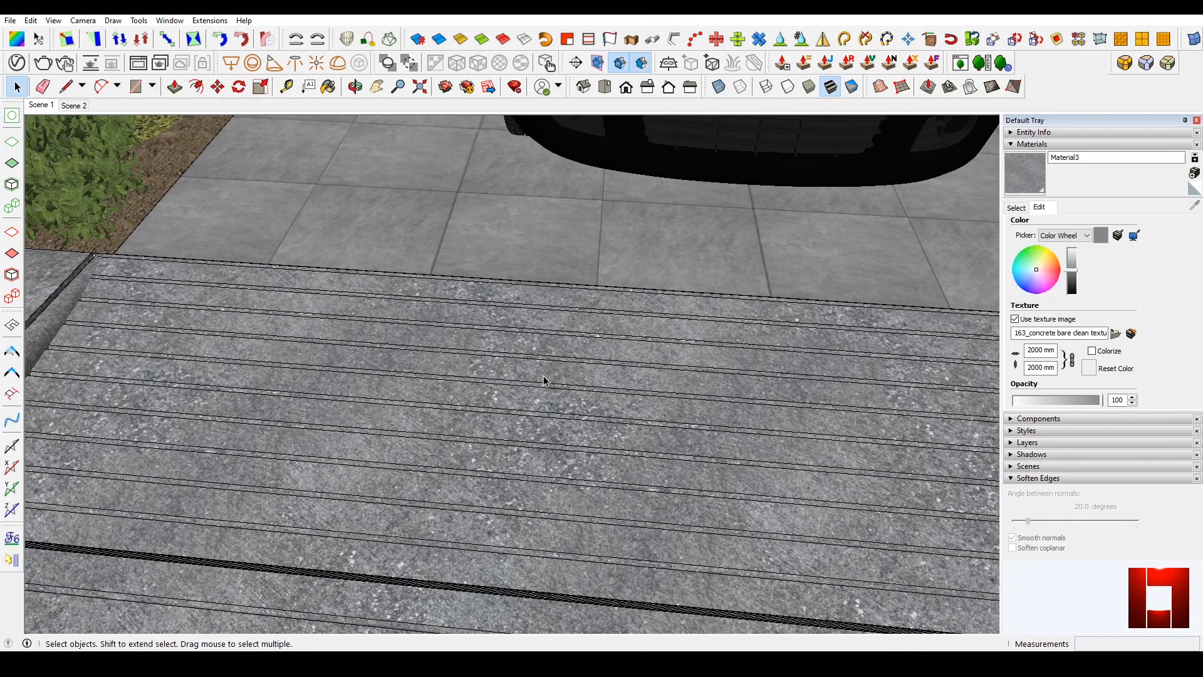
{"action": "double_click", "coordinate": [546, 374]}
{"action": "triple_click", "coordinate": [546, 373]}
{"action": "left_click", "coordinate": [546, 375]}
{"action": "scroll", "coordinate": [546, 376], "scroll_direction": "down", "scroll_amount": 2}
{"action": "mouse_move", "coordinate": [540, 376]}
{"action": "middle_mouse_down"}
{"action": "mouse_move", "coordinate": [520, 392]}
{"action": "mouse_move", "coordinate": [534, 397]}
{"action": "middle_mouse_up"}
{"action": "right_click", "coordinate": [535, 392]}
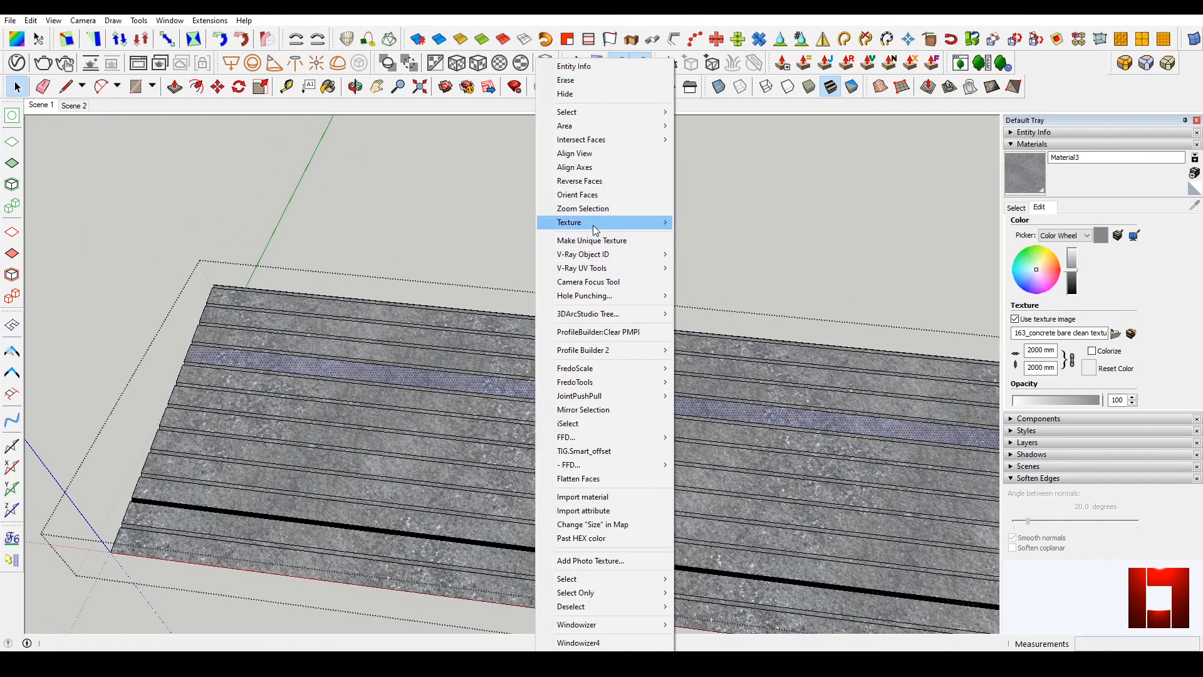
{"action": "mouse_move", "coordinate": [590, 226]}
{"action": "left_click", "coordinate": [707, 227]}
{"action": "left_click_drag", "start_coordinate": [645, 361], "coordinate": [565, 364]}
{"action": "key", "text": "Return"}
Reposition the concrete texture on the next strip up and on the ramp's uppermost strip beside the driveway
{"action": "left_click", "coordinate": [550, 368]}
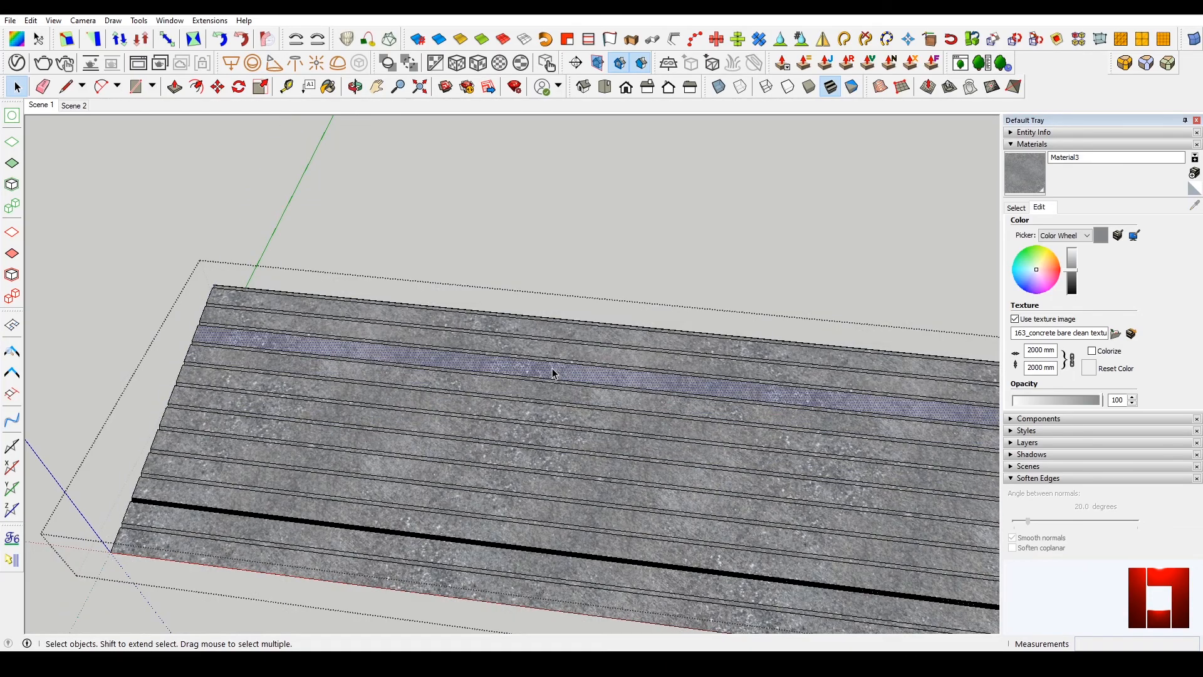
{"action": "right_click", "coordinate": [551, 368]}
{"action": "mouse_move", "coordinate": [651, 222]}
{"action": "left_click", "coordinate": [722, 223]}
{"action": "key", "text": "Return"}
{"action": "right_click", "coordinate": [543, 354]}
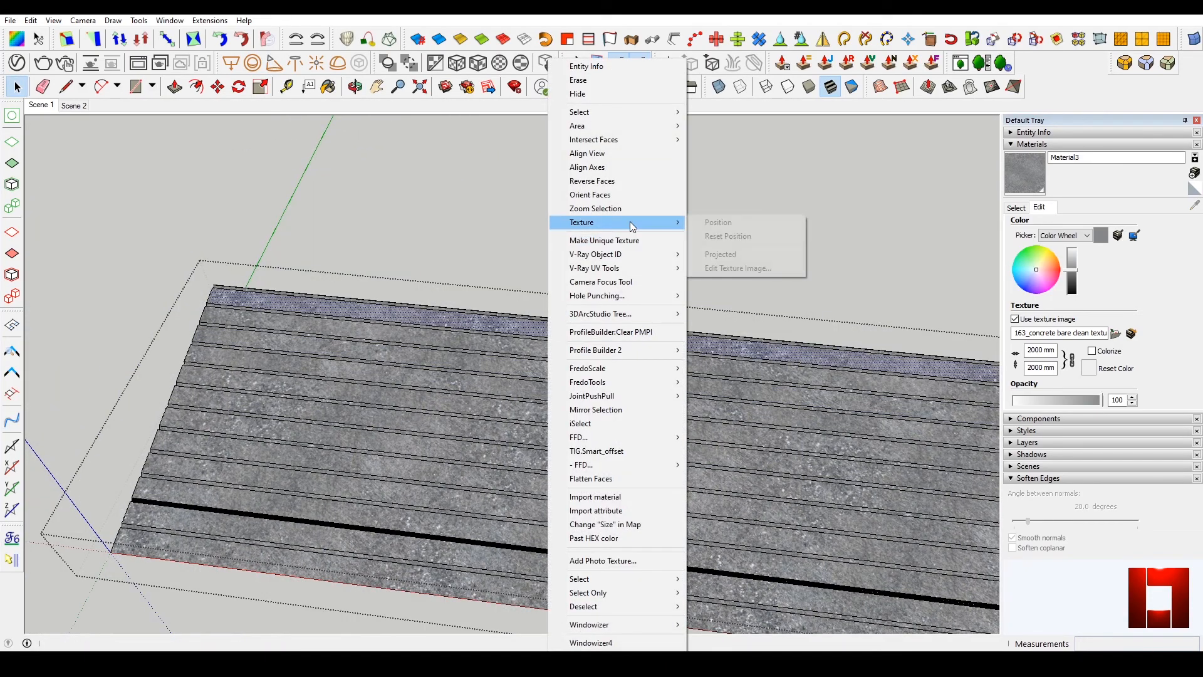
{"action": "left_click", "coordinate": [714, 224]}
{"action": "key", "text": "Return"}
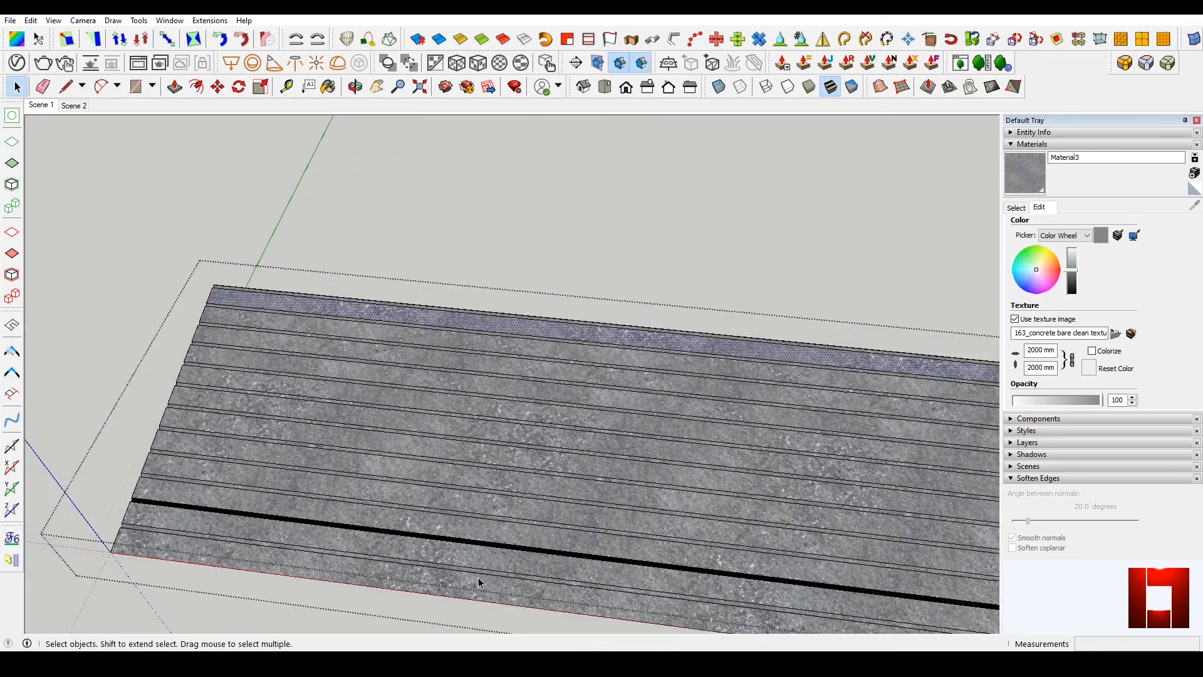
Reposition the concrete texture on the ramp strips just above the thick dark groove
{"action": "right_click", "coordinate": [507, 506]}
{"action": "mouse_move", "coordinate": [596, 226]}
{"action": "left_click", "coordinate": [677, 223]}
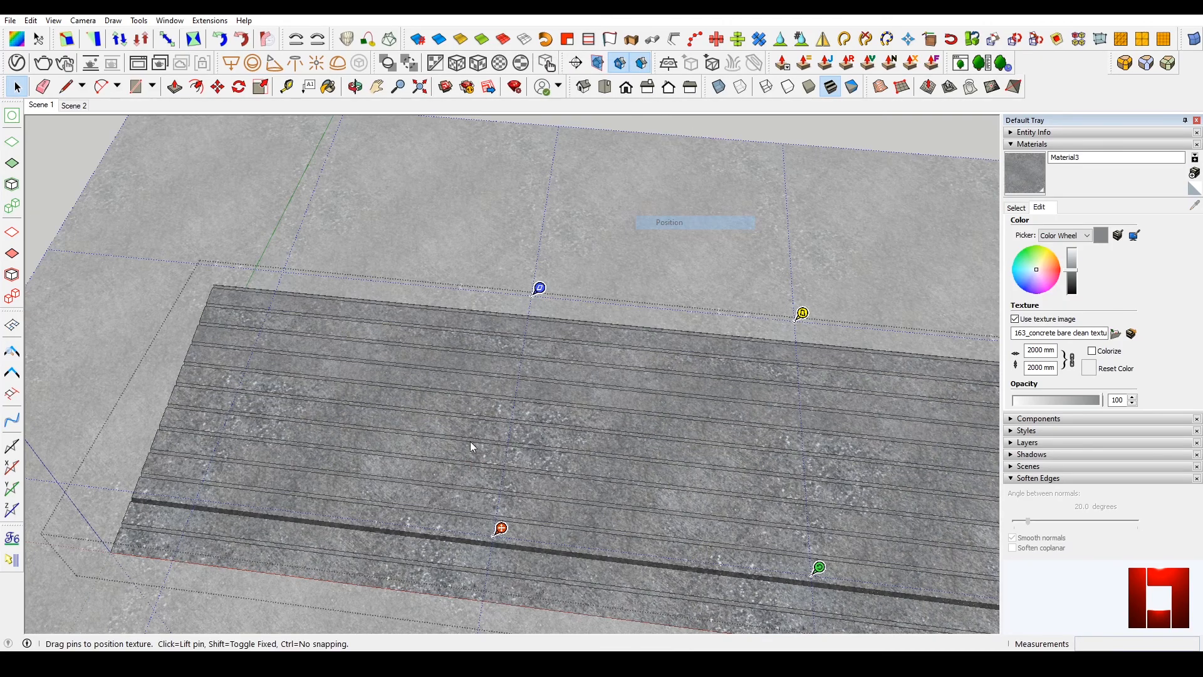
{"action": "key", "text": "Return"}
{"action": "right_click", "coordinate": [480, 481]}
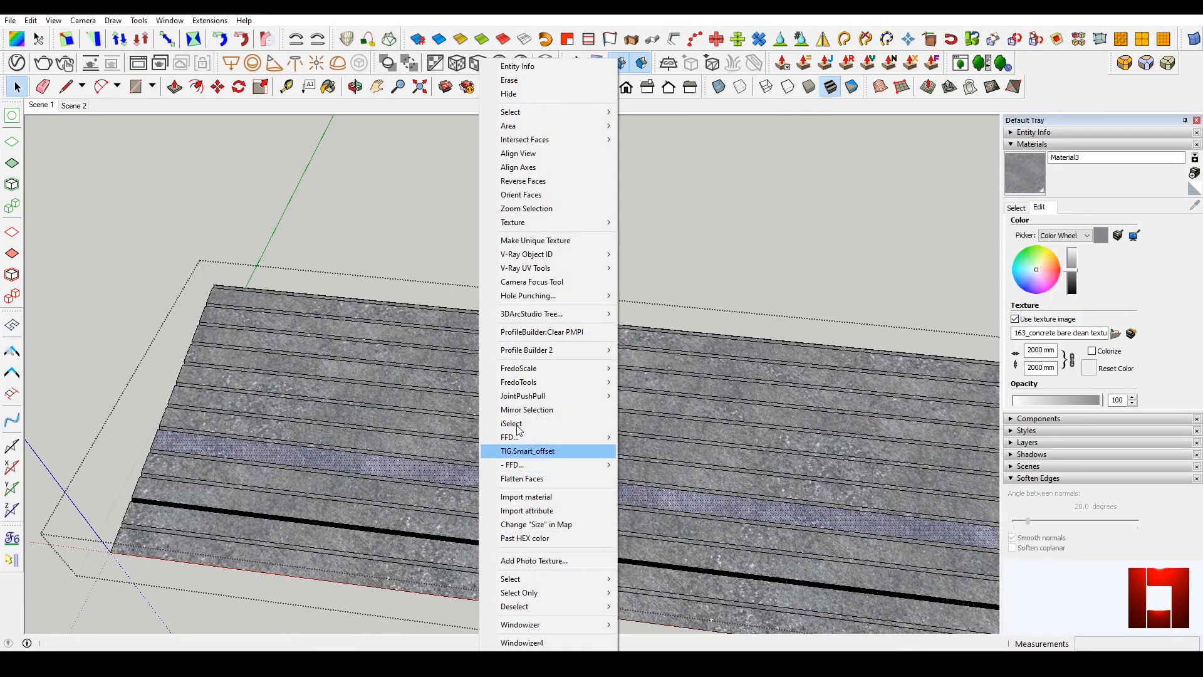
{"action": "mouse_move", "coordinate": [589, 221]}
{"action": "left_click", "coordinate": [658, 221]}
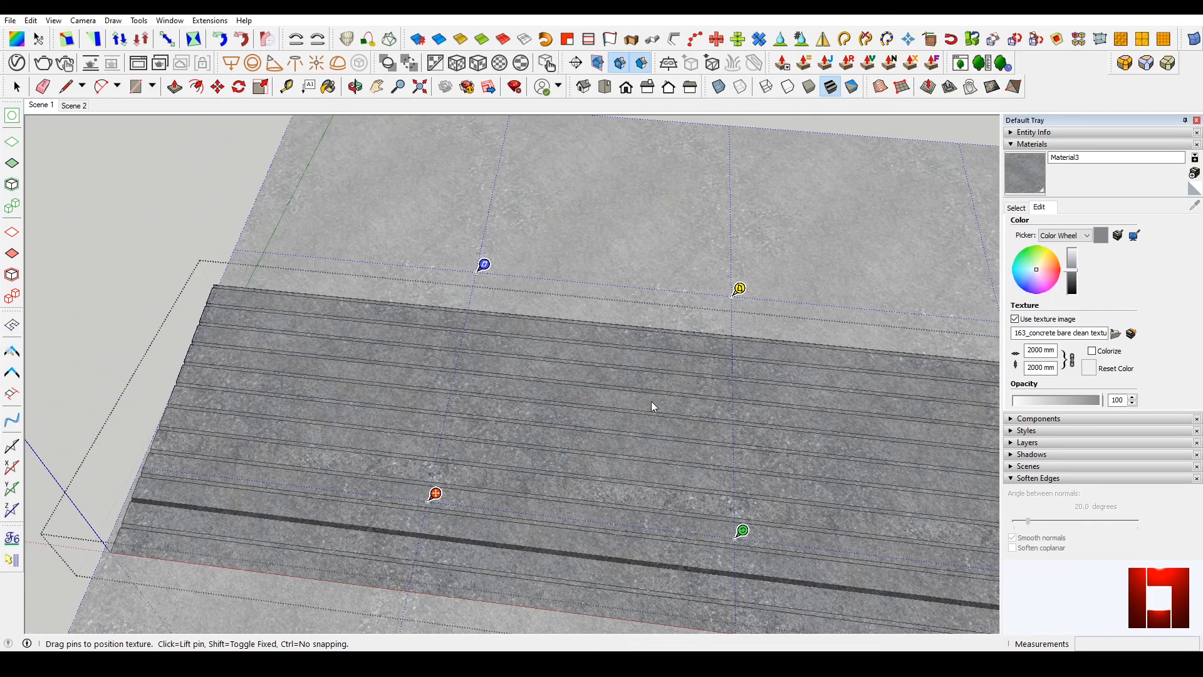
{"action": "key", "text": "Return"}
{"action": "scroll", "coordinate": [594, 392], "scroll_direction": "down", "scroll_amount": 2}
{"action": "scroll", "coordinate": [587, 521], "scroll_direction": "up", "scroll_amount": 1}
Shift the concrete texture on the ramp's lowest strip along the street edge so it differs from its neighbours
{"action": "right_click", "coordinate": [539, 522]}
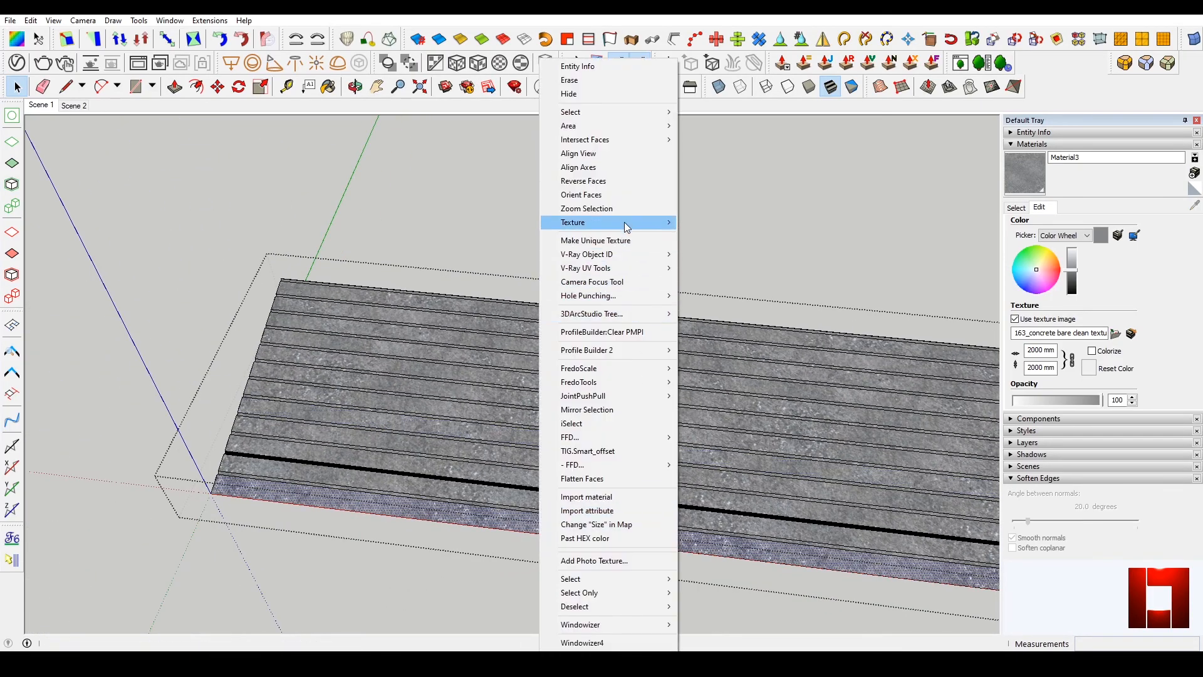
{"action": "mouse_move", "coordinate": [627, 223]}
{"action": "left_click", "coordinate": [735, 223]}
{"action": "key", "text": "Return"}
{"action": "right_click", "coordinate": [533, 524]}
{"action": "mouse_move", "coordinate": [583, 223]}
{"action": "left_click", "coordinate": [708, 223]}
{"action": "left_click_drag", "start_coordinate": [538, 513], "coordinate": [400, 411]}
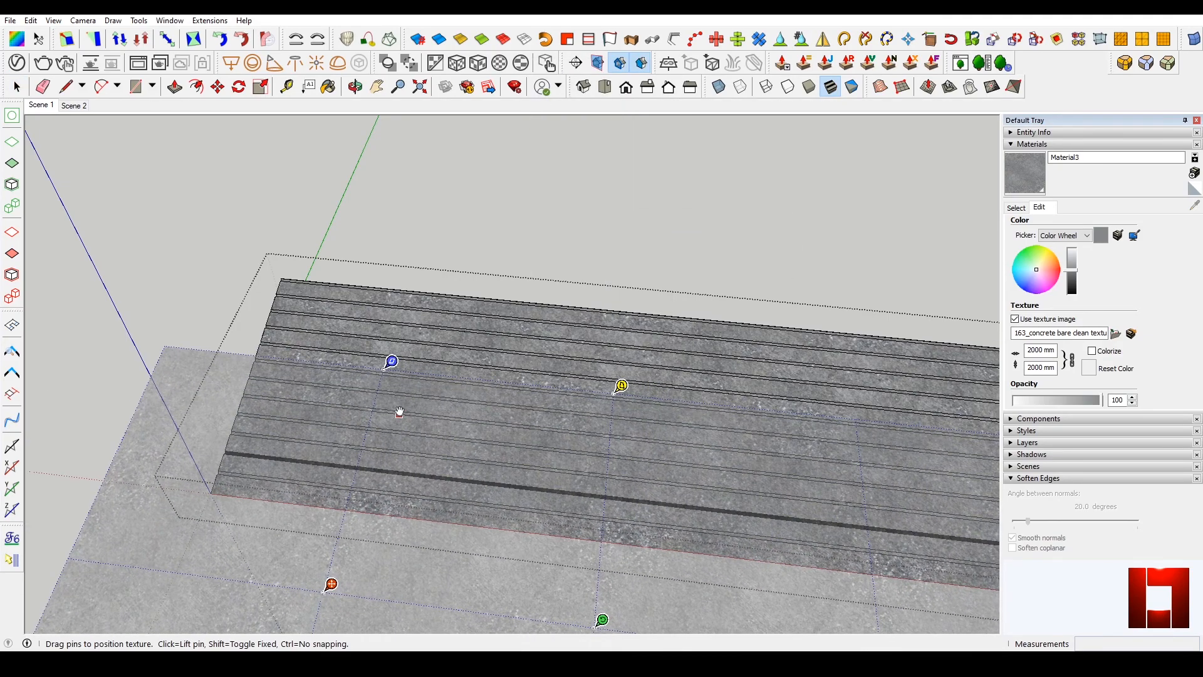
{"action": "key", "text": "Return"}
Shift the concrete texture on the strip directly below the thick dark groove and leave the ramp group
{"action": "right_click", "coordinate": [460, 486]}
{"action": "mouse_move", "coordinate": [528, 227]}
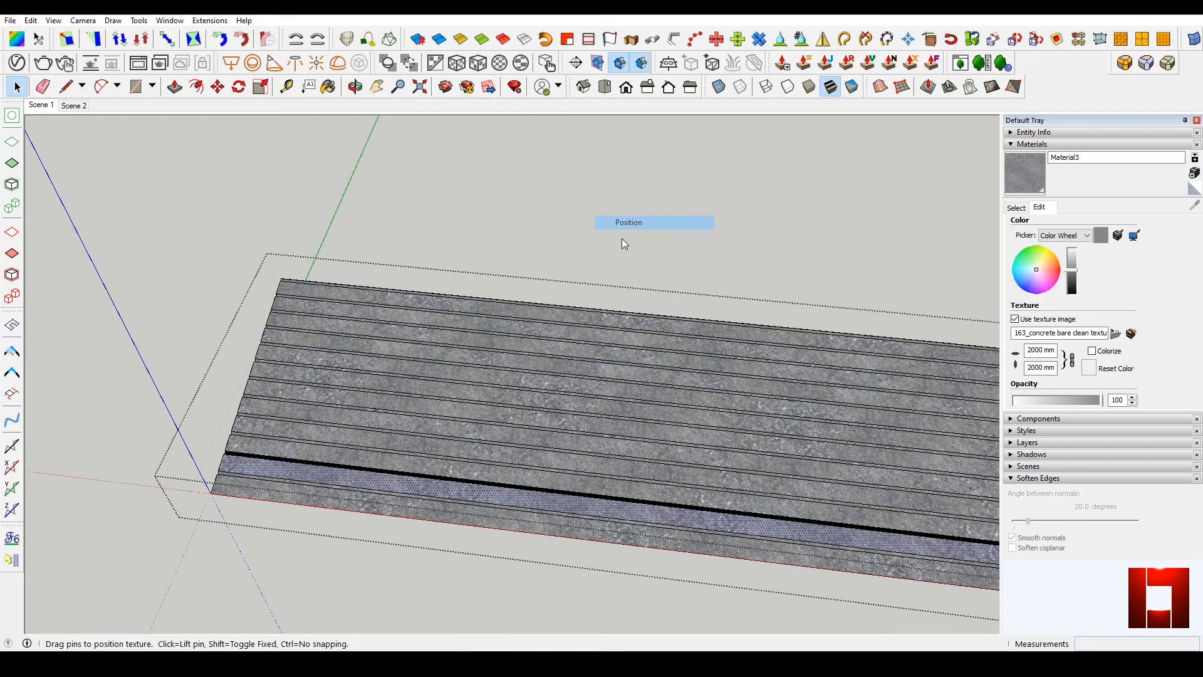
{"action": "key", "text": "Return"}
{"action": "right_click", "coordinate": [475, 521]}
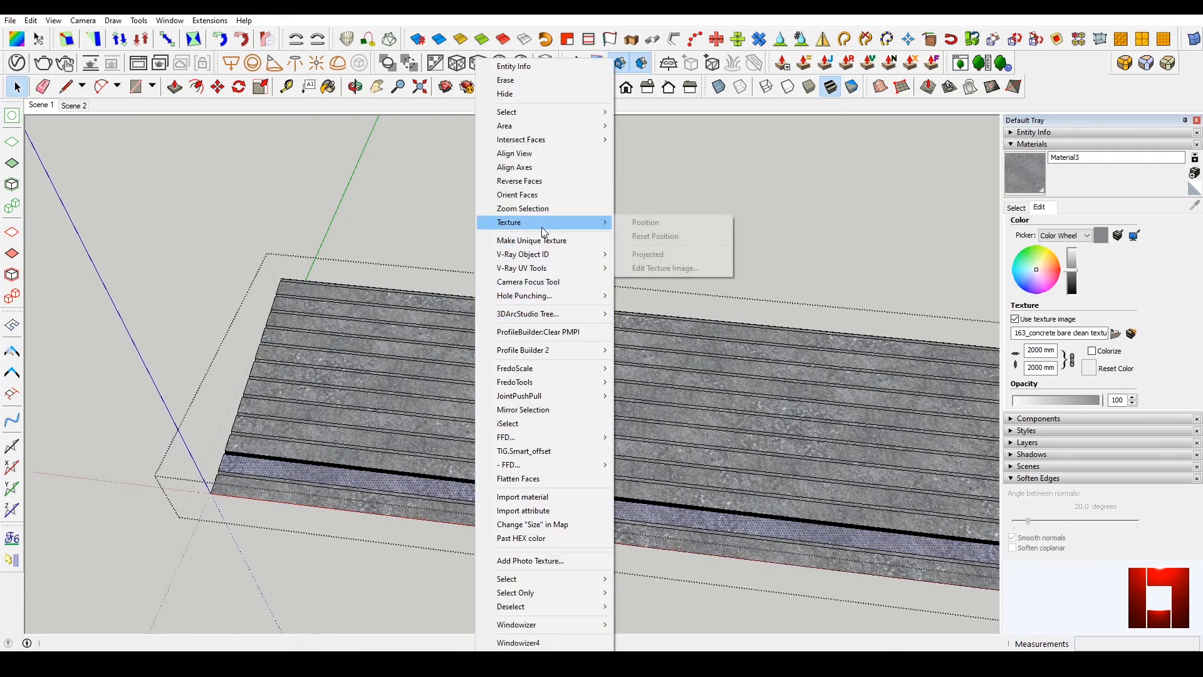
{"action": "left_click", "coordinate": [646, 223]}
{"action": "left_click_drag", "start_coordinate": [399, 548], "coordinate": [450, 516]}
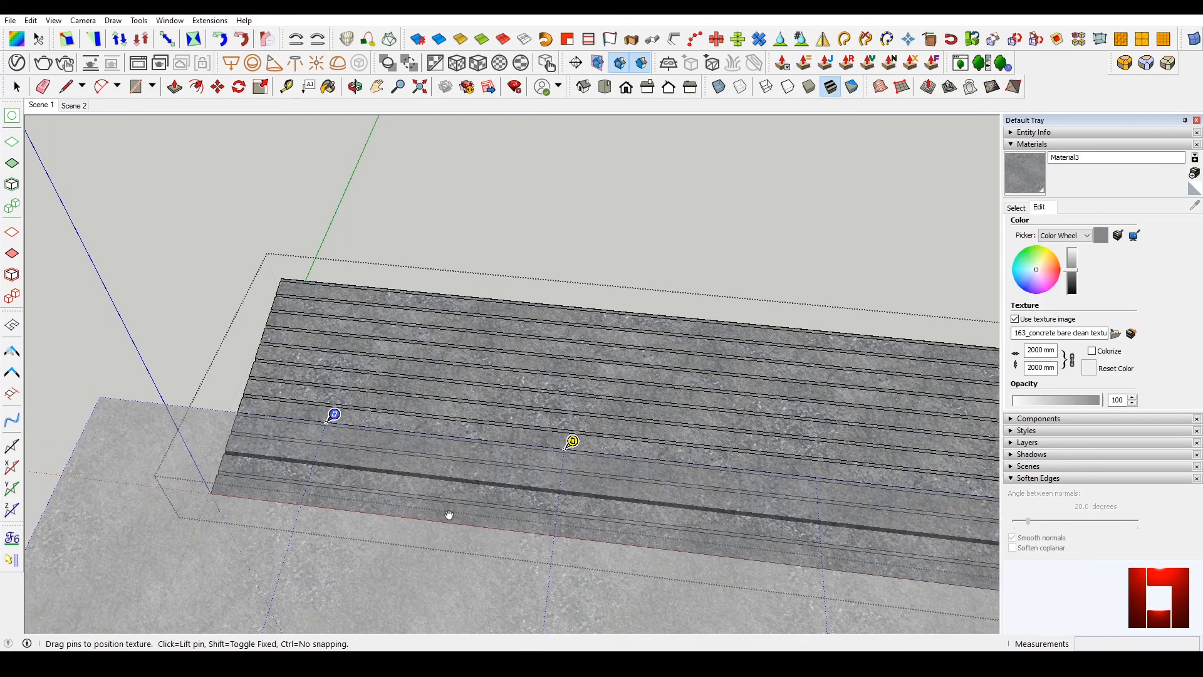
{"action": "key", "text": "Return"}
{"action": "scroll", "coordinate": [449, 515], "scroll_direction": "down", "scroll_amount": 3}
{"action": "key", "text": "Escape"}
Select the front lawn group before the stone-clad wall and add V-Ray Fur to it
{"action": "middle_click_drag", "start_coordinate": [505, 500], "coordinate": [464, 405]}
{"action": "middle_click_drag", "start_coordinate": [329, 354], "coordinate": [554, 411]}
{"action": "left_click", "coordinate": [411, 387]}
{"action": "scroll", "coordinate": [354, 364], "scroll_direction": "up", "scroll_amount": 1}
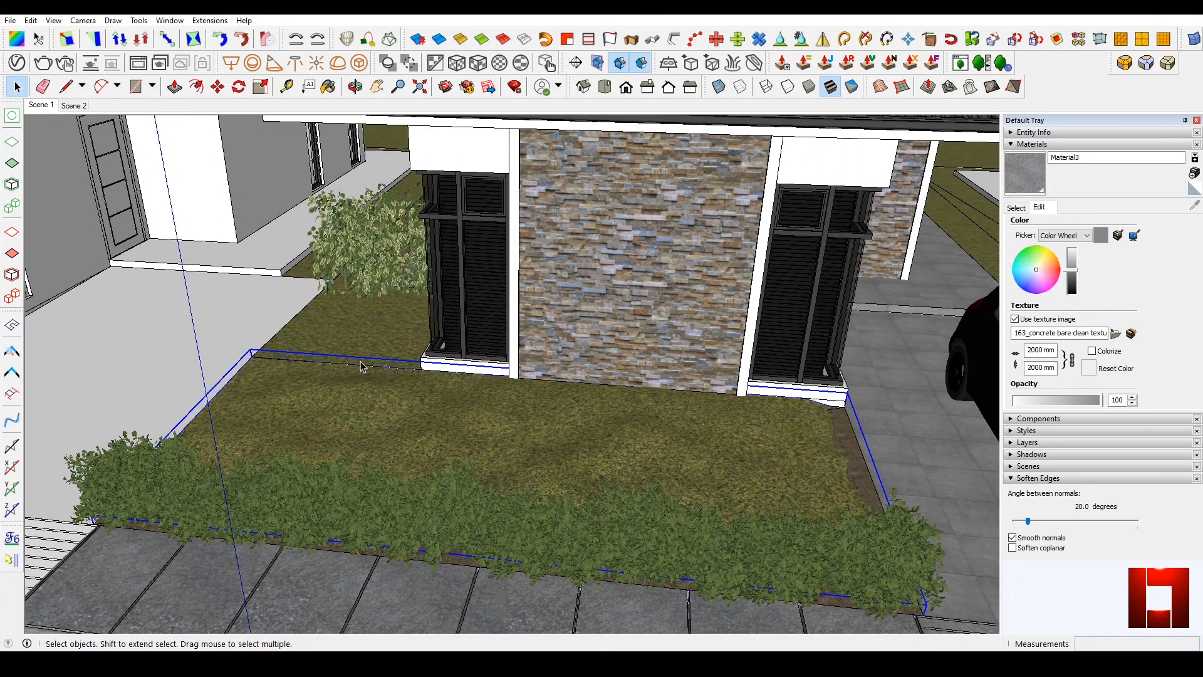
{"action": "left_click", "coordinate": [733, 65]}
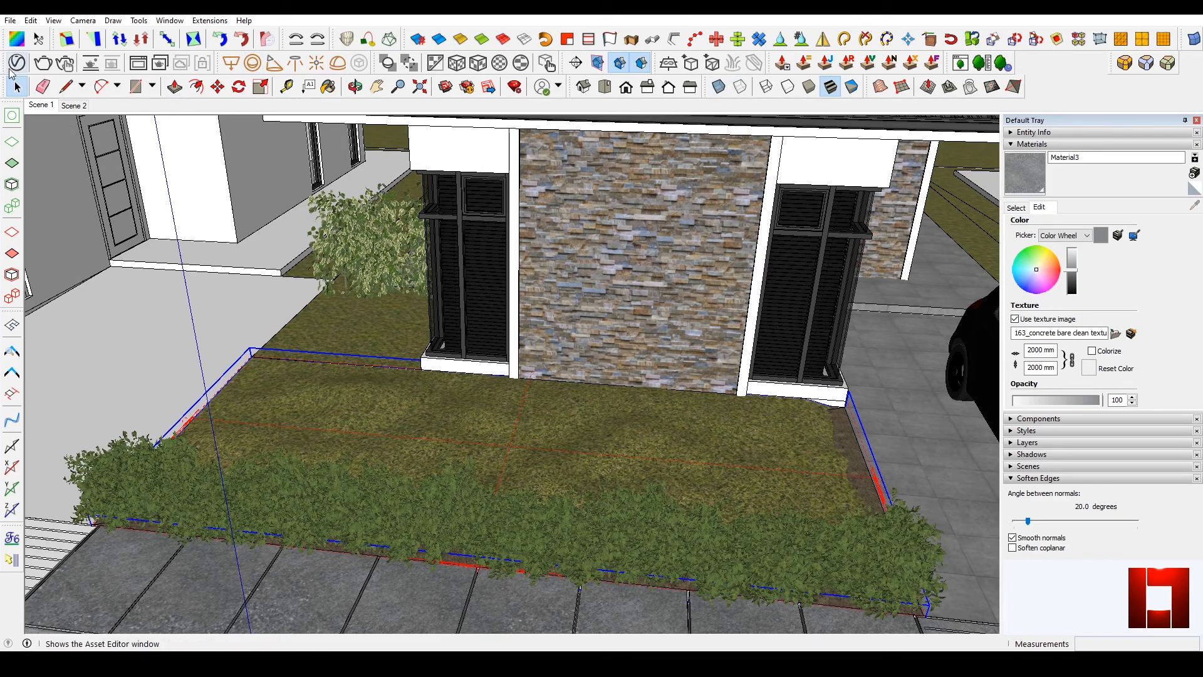
Open the Fur geometry's settings in the V-Ray Asset Editor and set its Count (Area) to 20
{"action": "left_click", "coordinate": [17, 63]}
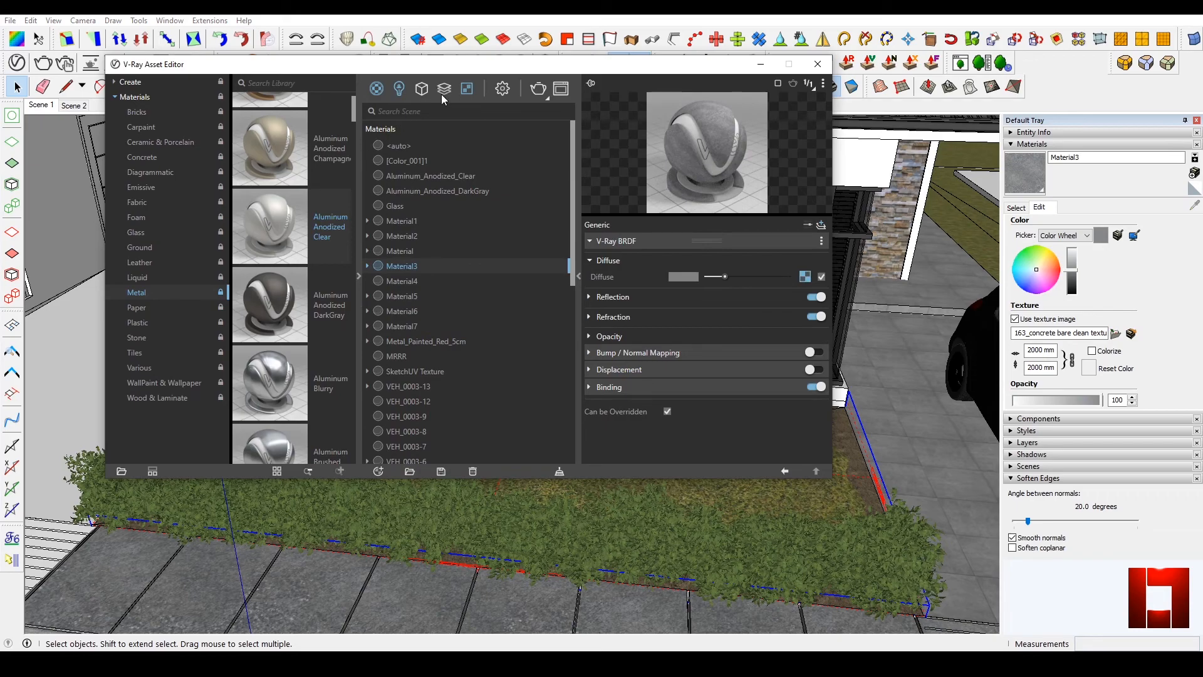
{"action": "left_click", "coordinate": [421, 89]}
{"action": "left_click", "coordinate": [360, 274]}
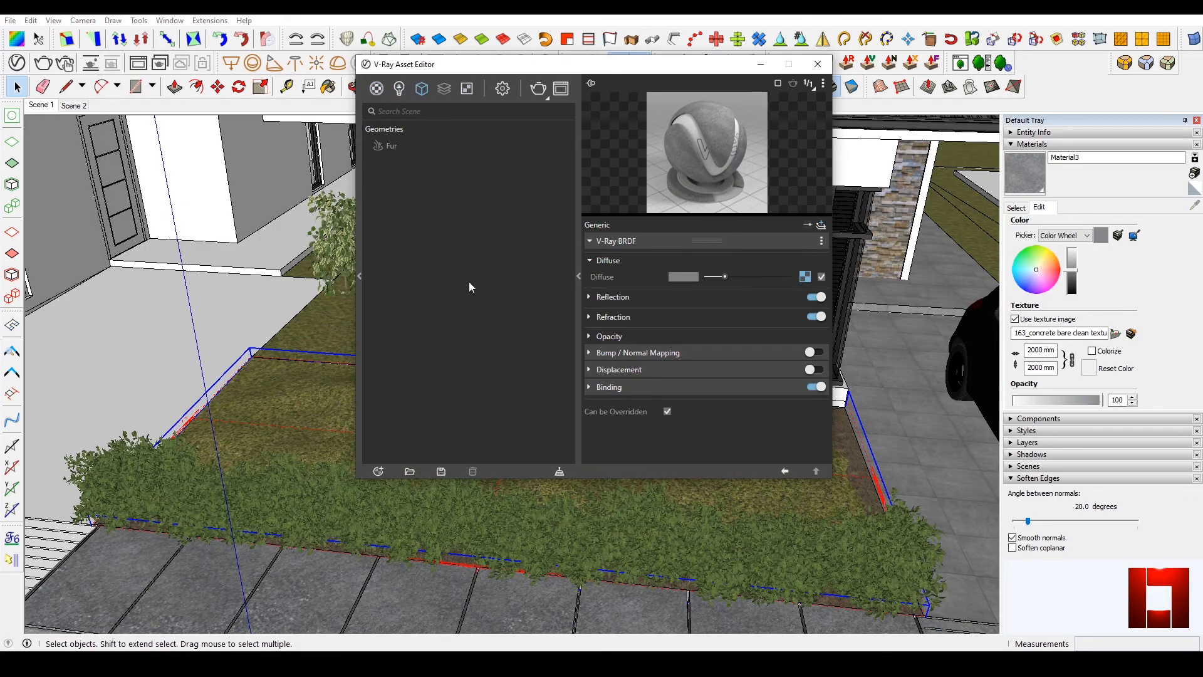
{"action": "left_click", "coordinate": [393, 147]}
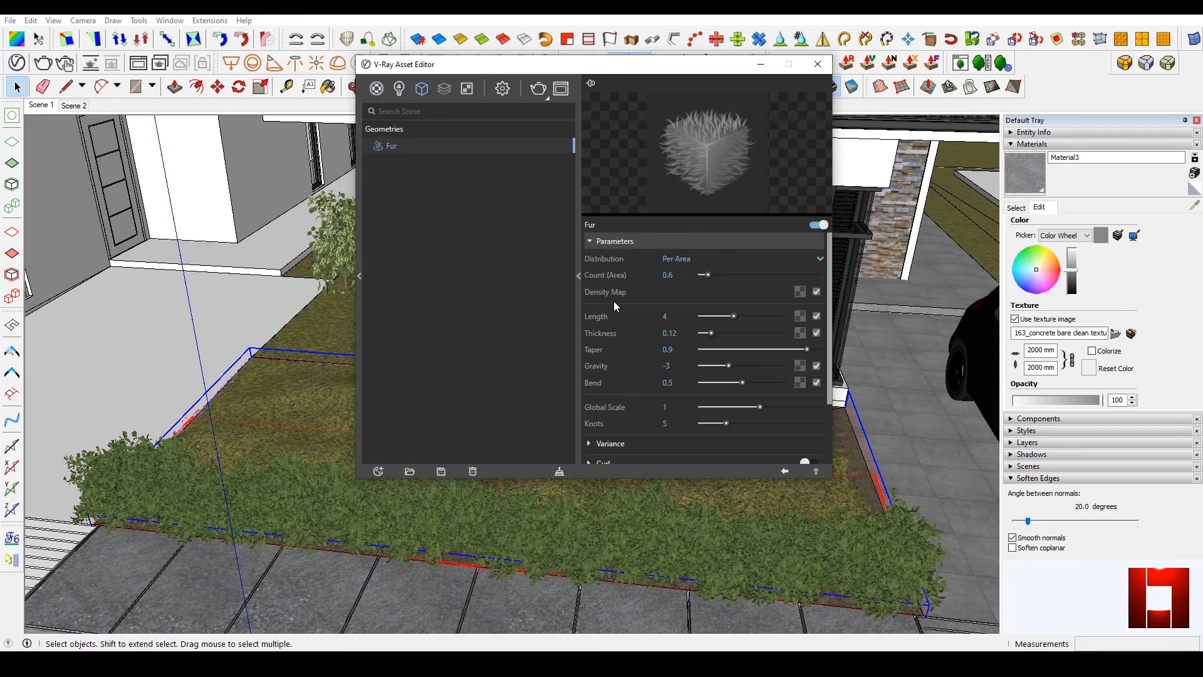
{"action": "double_click", "coordinate": [677, 274]}
{"action": "key", "text": "BackSpace"}
{"action": "type", "text": "20"}
{"action": "key", "text": "Return"}
Set the fur's length variance to 0.35 and thickness variance to 0.28, then close the Asset Editor
{"action": "scroll", "coordinate": [620, 372], "scroll_direction": "down", "scroll_amount": 3}
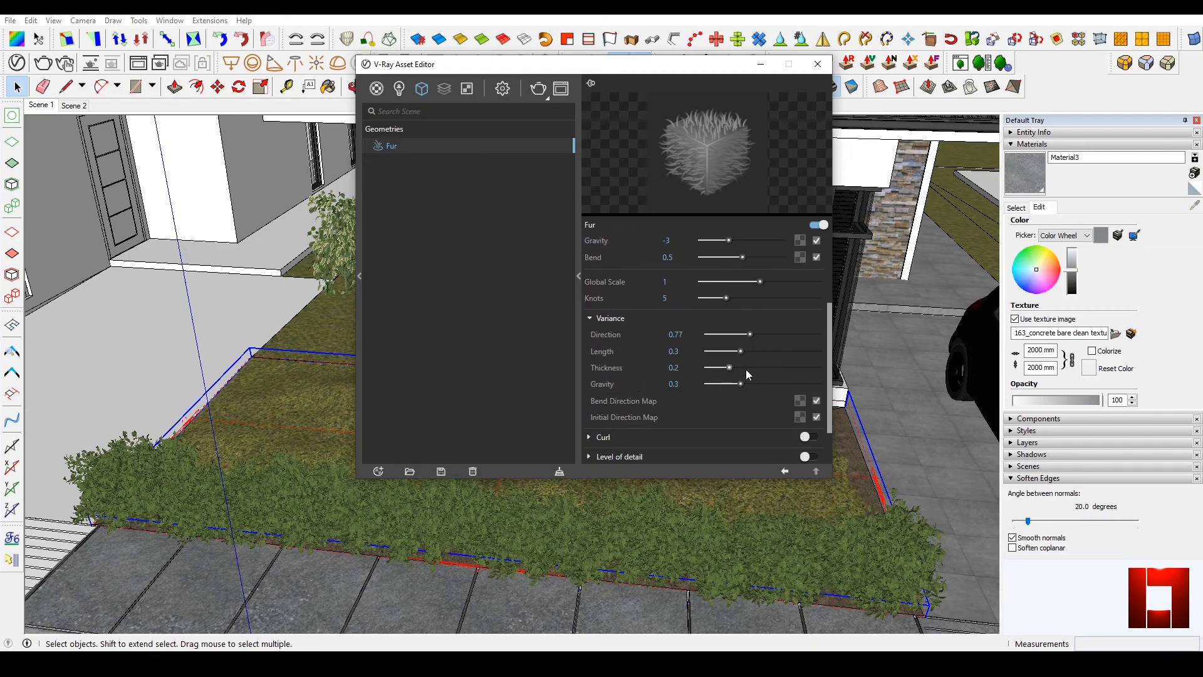
{"action": "left_click", "coordinate": [746, 352]}
{"action": "left_click", "coordinate": [817, 64]}
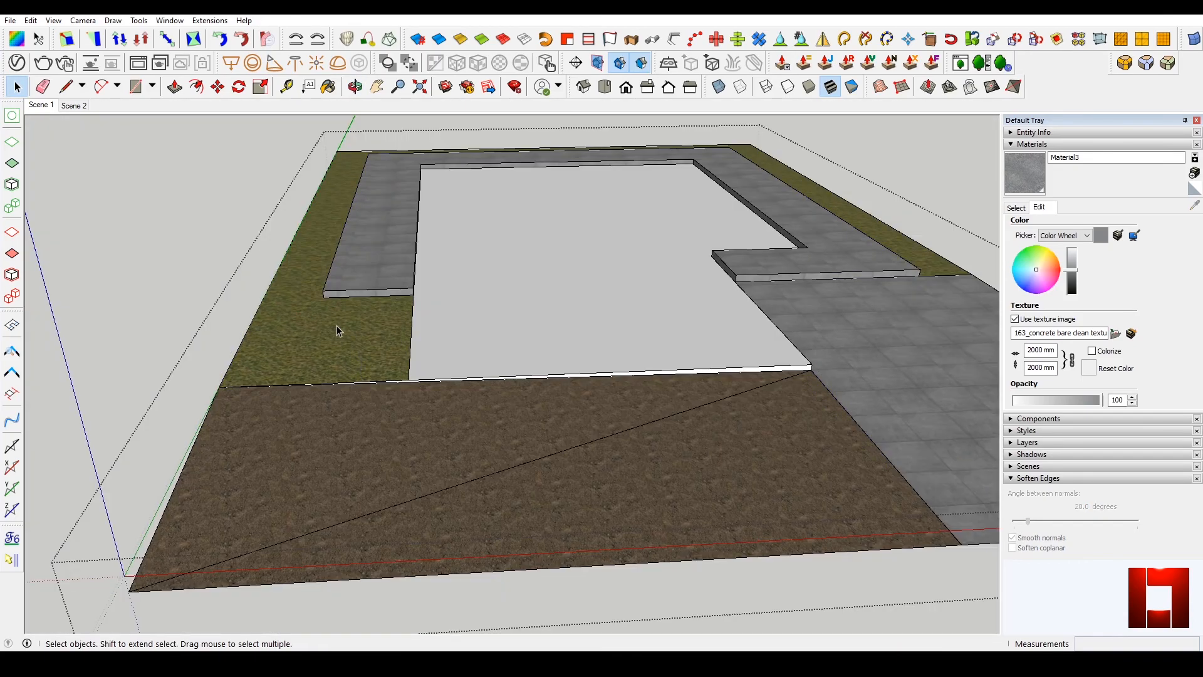
Select the side lawn group inside the ground group, apply the Fur asset to it and close the Asset Editor
{"action": "double_click", "coordinate": [336, 330]}
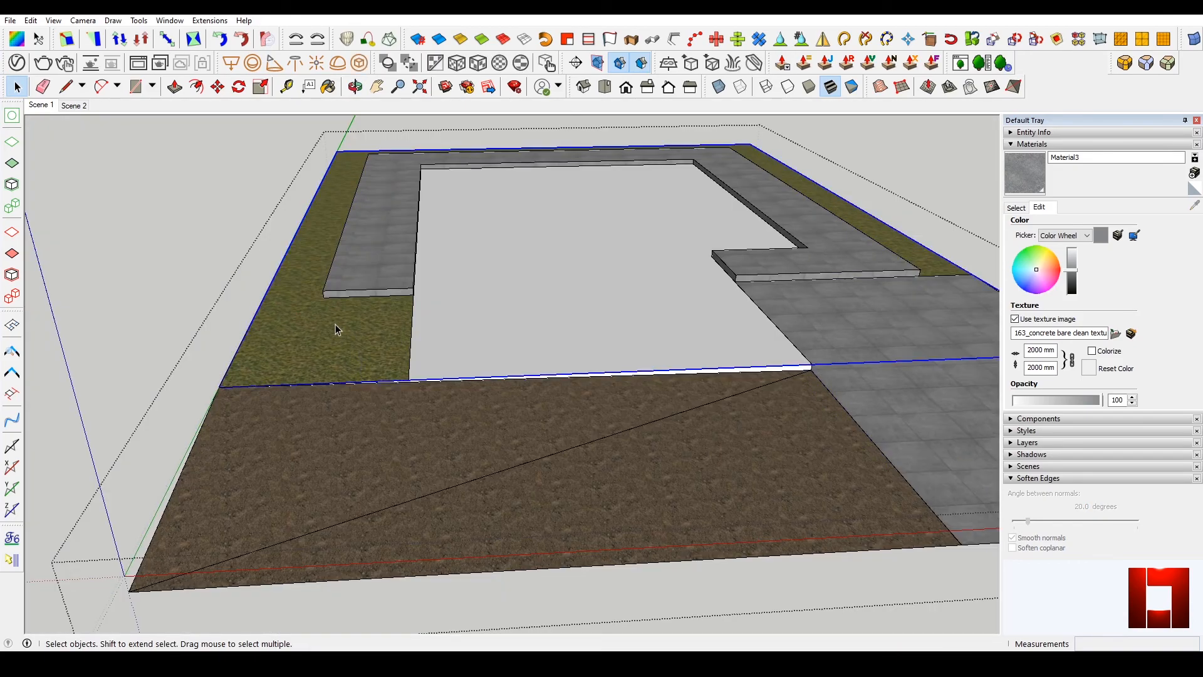
{"action": "left_click", "coordinate": [18, 64]}
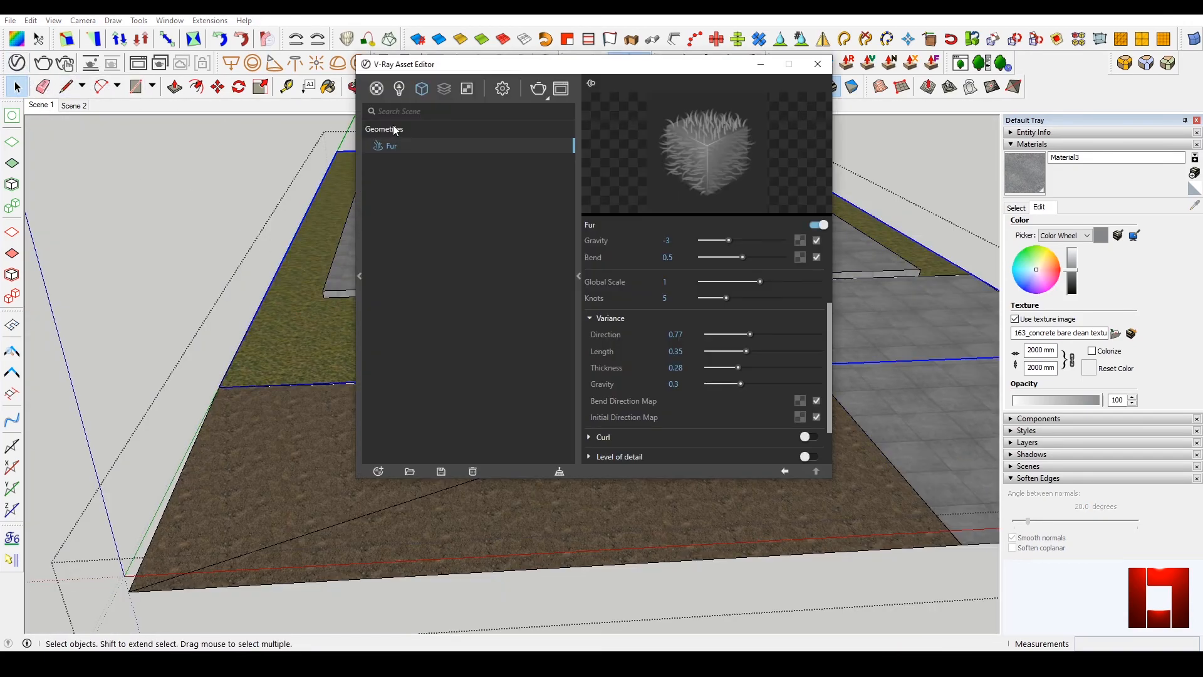
{"action": "mouse_move", "coordinate": [305, 323]}
{"action": "middle_mouse_down"}
{"action": "mouse_move", "coordinate": [266, 378]}
{"action": "mouse_move", "coordinate": [255, 373]}
{"action": "mouse_move", "coordinate": [320, 319]}
{"action": "mouse_move", "coordinate": [303, 340]}
{"action": "middle_mouse_up"}
{"action": "right_click", "coordinate": [400, 144]}
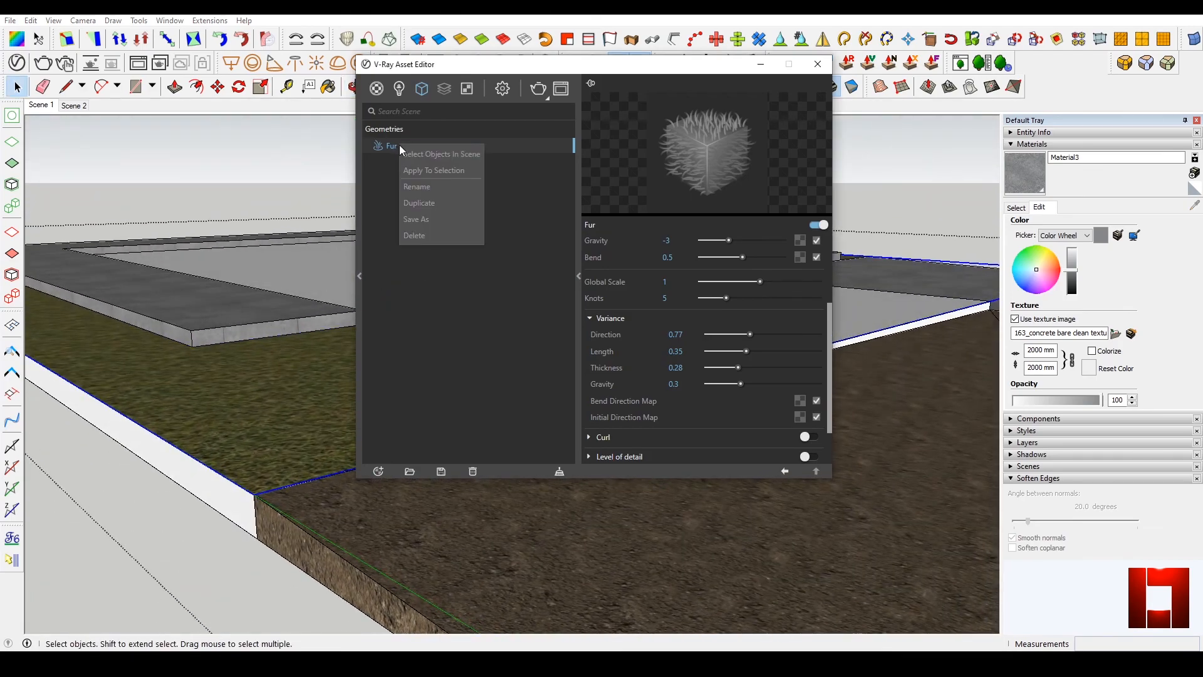
{"action": "left_click", "coordinate": [424, 167]}
{"action": "left_click", "coordinate": [818, 64]}
Examine the side lawn and the paved strip around the house footprint, then leave the ground group
{"action": "middle_click_drag", "start_coordinate": [720, 301], "coordinate": [528, 351]}
{"action": "scroll", "coordinate": [528, 352], "scroll_direction": "down", "scroll_amount": 3}
{"action": "scroll", "coordinate": [688, 378], "scroll_direction": "up", "scroll_amount": 2}
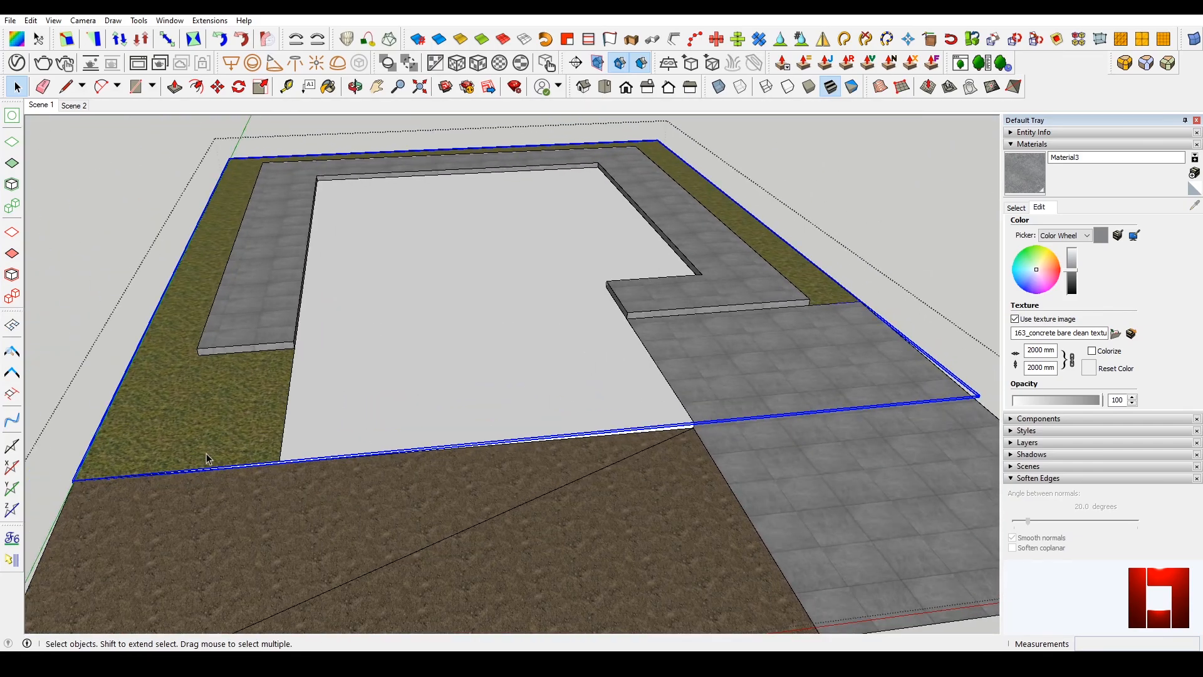
{"action": "middle_click_drag", "start_coordinate": [207, 459], "coordinate": [287, 438]}
{"action": "scroll", "coordinate": [196, 452], "scroll_direction": "up", "scroll_amount": 2}
{"action": "middle_click_drag", "start_coordinate": [196, 452], "coordinate": [415, 411]}
{"action": "double_click", "coordinate": [392, 408]}
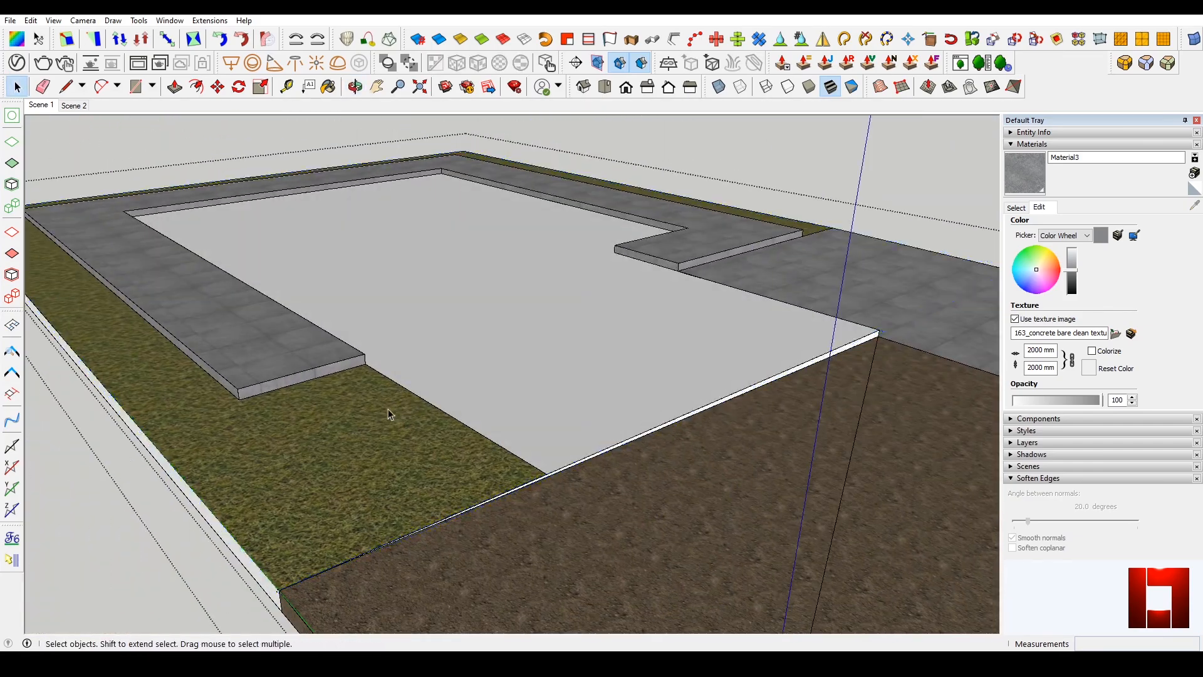
{"action": "scroll", "coordinate": [391, 408], "scroll_direction": "down", "scroll_amount": 2}
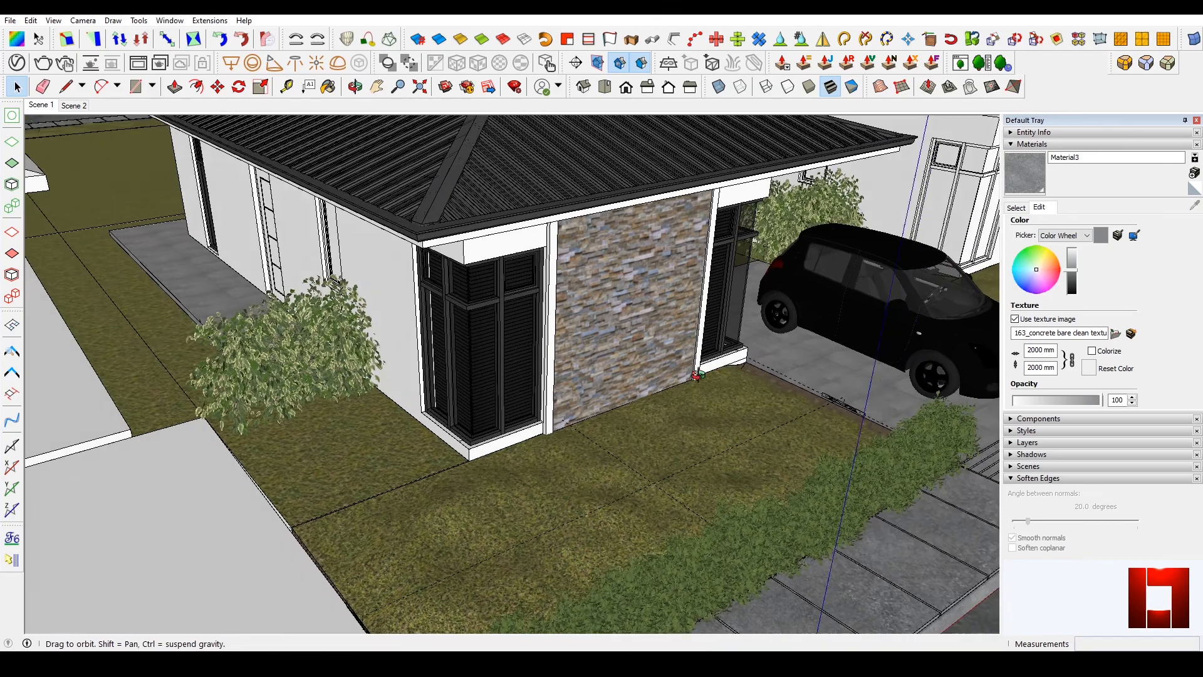
Select the neighbouring house's front lawn across the driveway and apply the Fur asset to it
{"action": "middle_click_drag", "start_coordinate": [690, 401], "coordinate": [731, 407]}
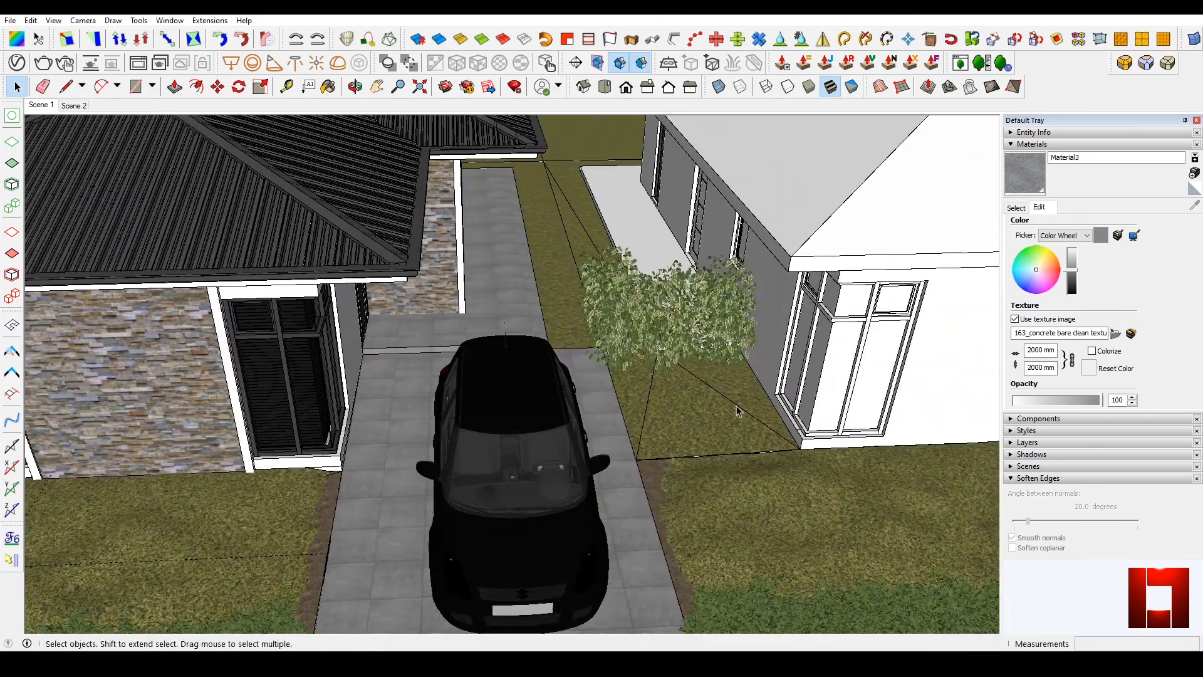
{"action": "scroll", "coordinate": [731, 405], "scroll_direction": "up", "scroll_amount": 2}
{"action": "double_click", "coordinate": [701, 513]}
{"action": "middle_click_drag", "start_coordinate": [701, 513], "coordinate": [596, 355], "text": "shift"}
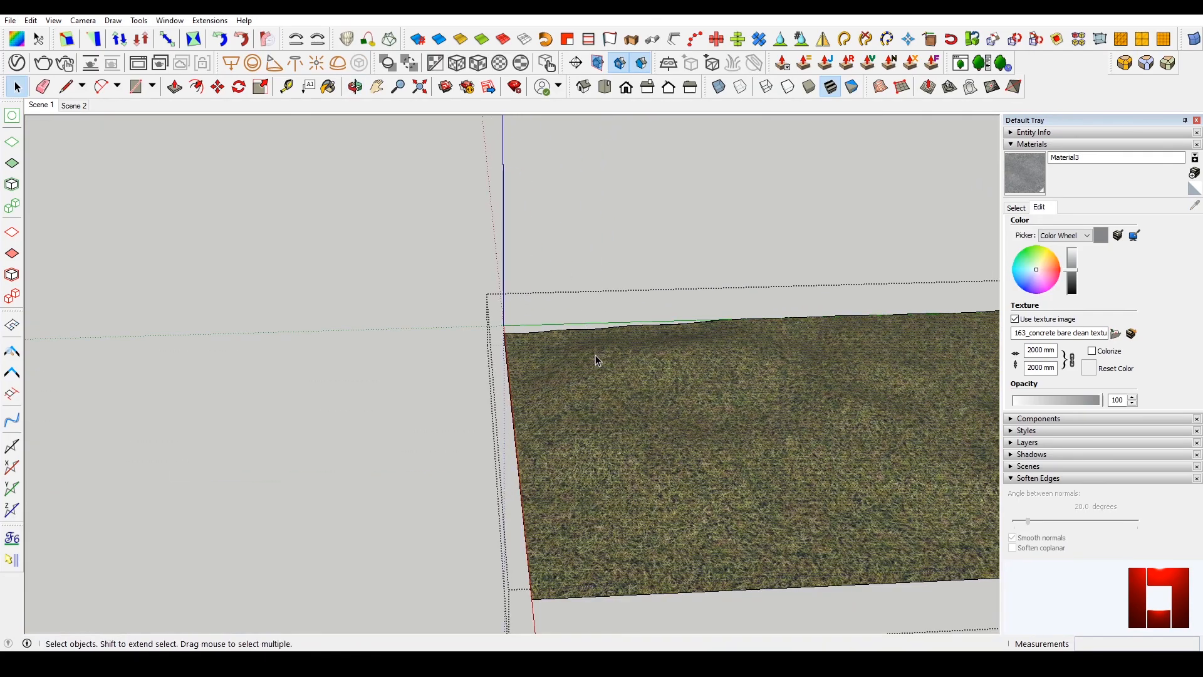
{"action": "key", "text": "Escape"}
{"action": "left_click", "coordinate": [19, 66]}
{"action": "right_click", "coordinate": [412, 148]}
{"action": "left_click", "coordinate": [435, 171]}
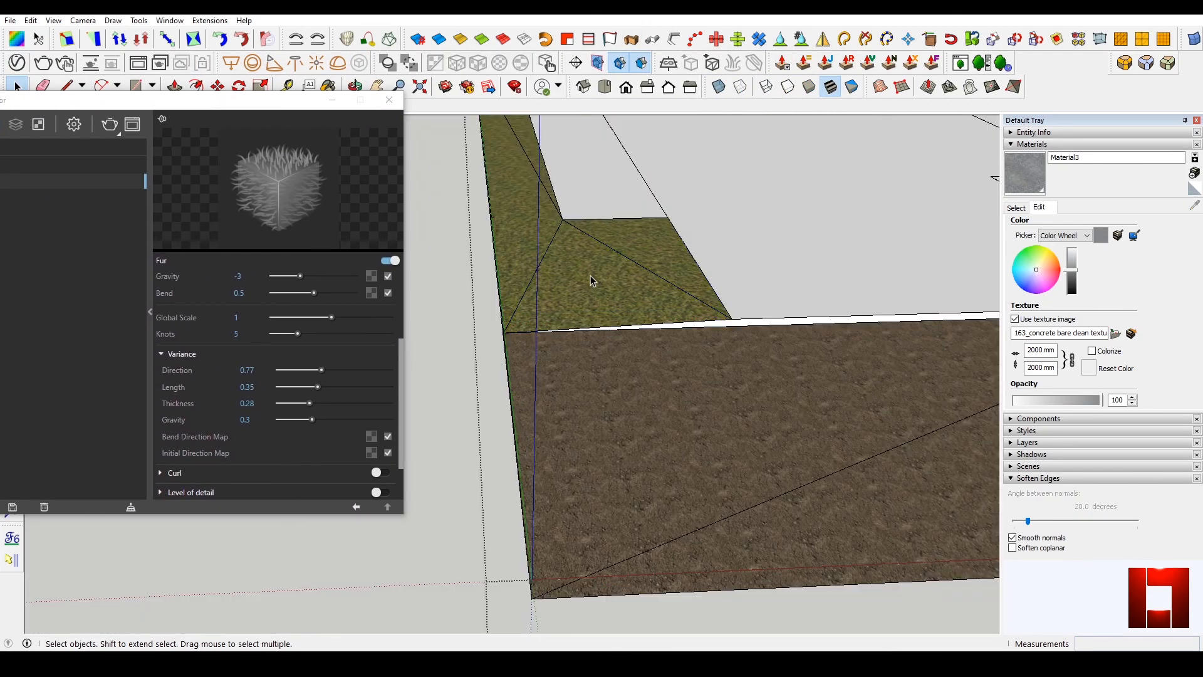
Select the lawn surface at the corner of the paved strip, apply the Fur asset to it and close the Asset Editor
{"action": "middle_click_drag", "start_coordinate": [592, 281], "coordinate": [643, 261]}
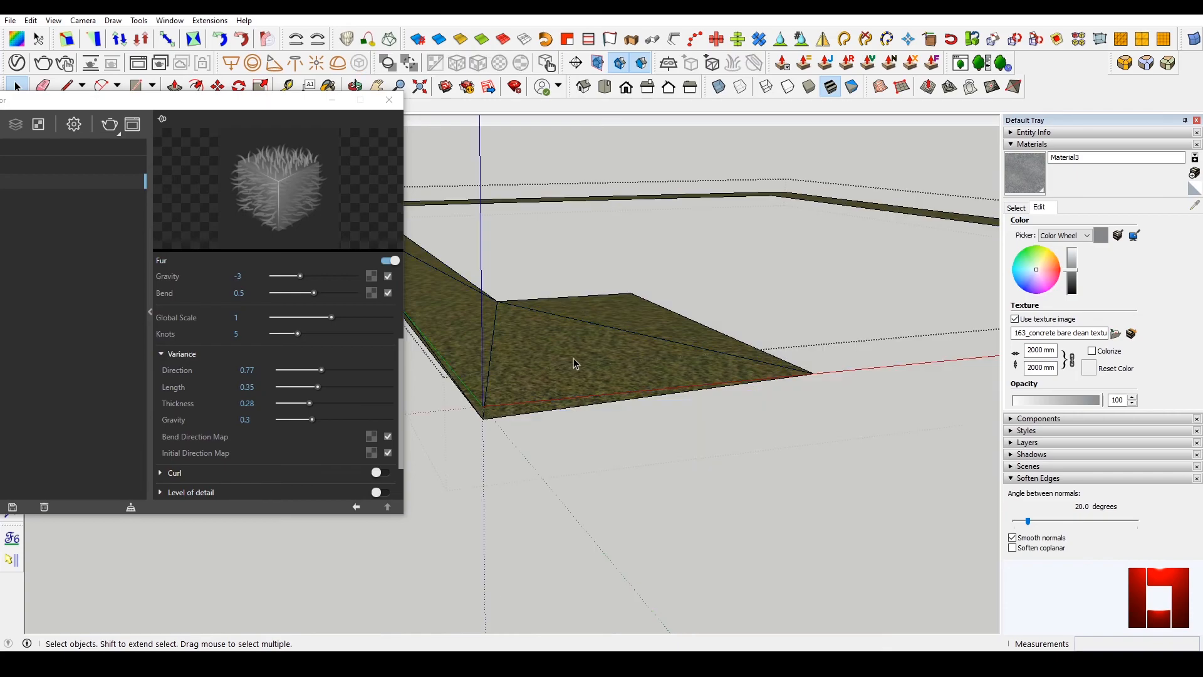
{"action": "left_click", "coordinate": [575, 363]}
{"action": "mouse_move", "coordinate": [572, 359]}
{"action": "middle_mouse_down"}
{"action": "mouse_move", "coordinate": [556, 378]}
{"action": "mouse_move", "coordinate": [564, 357]}
{"action": "middle_mouse_up"}
{"action": "scroll", "coordinate": [564, 358], "scroll_direction": "down", "scroll_amount": 3}
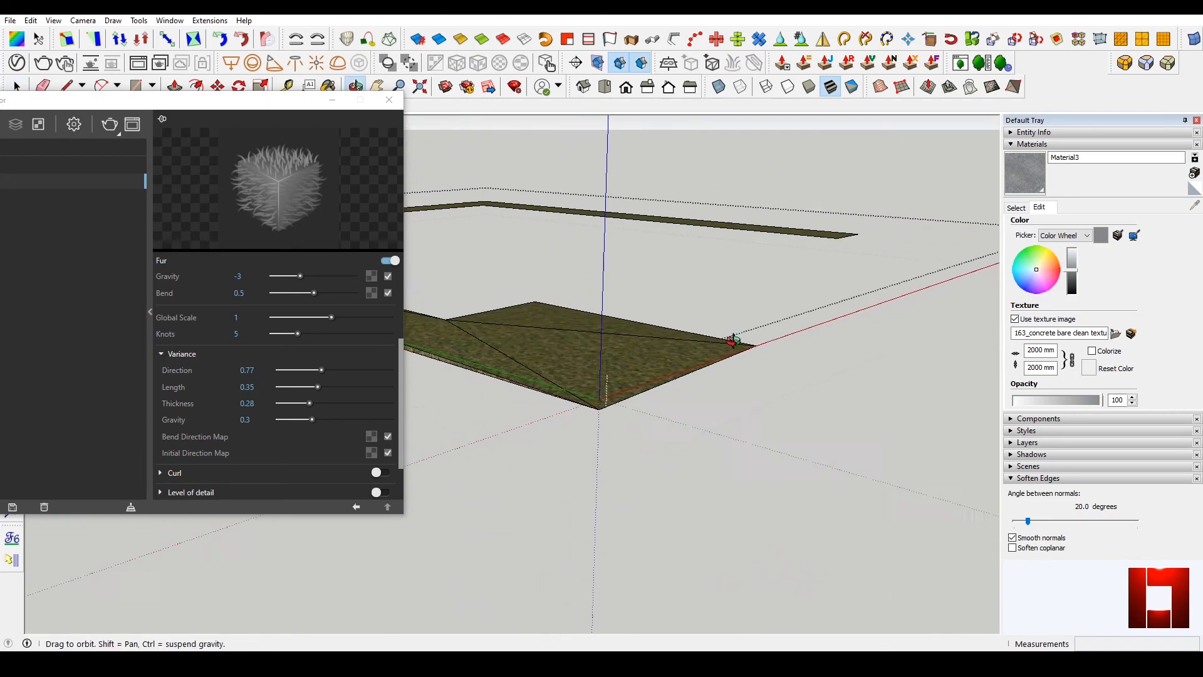
{"action": "middle_click_drag", "start_coordinate": [533, 354], "coordinate": [535, 359]}
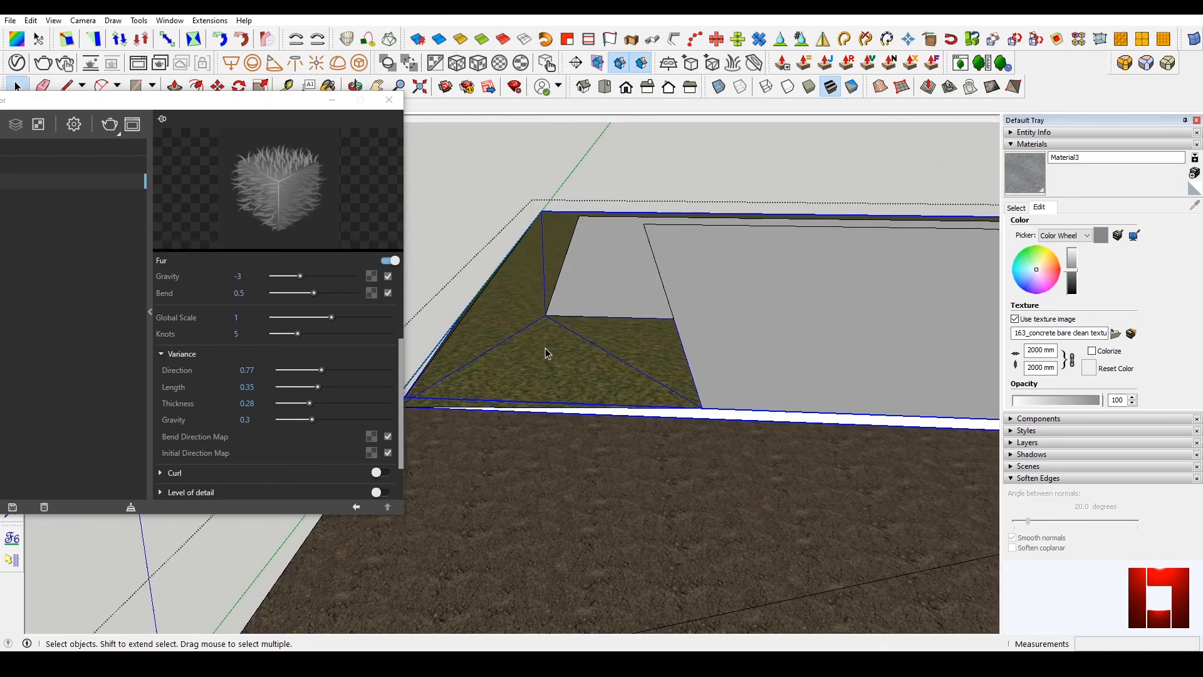
{"action": "middle_click_drag", "start_coordinate": [550, 344], "coordinate": [552, 351]}
{"action": "left_click_drag", "start_coordinate": [297, 110], "coordinate": [433, 83]}
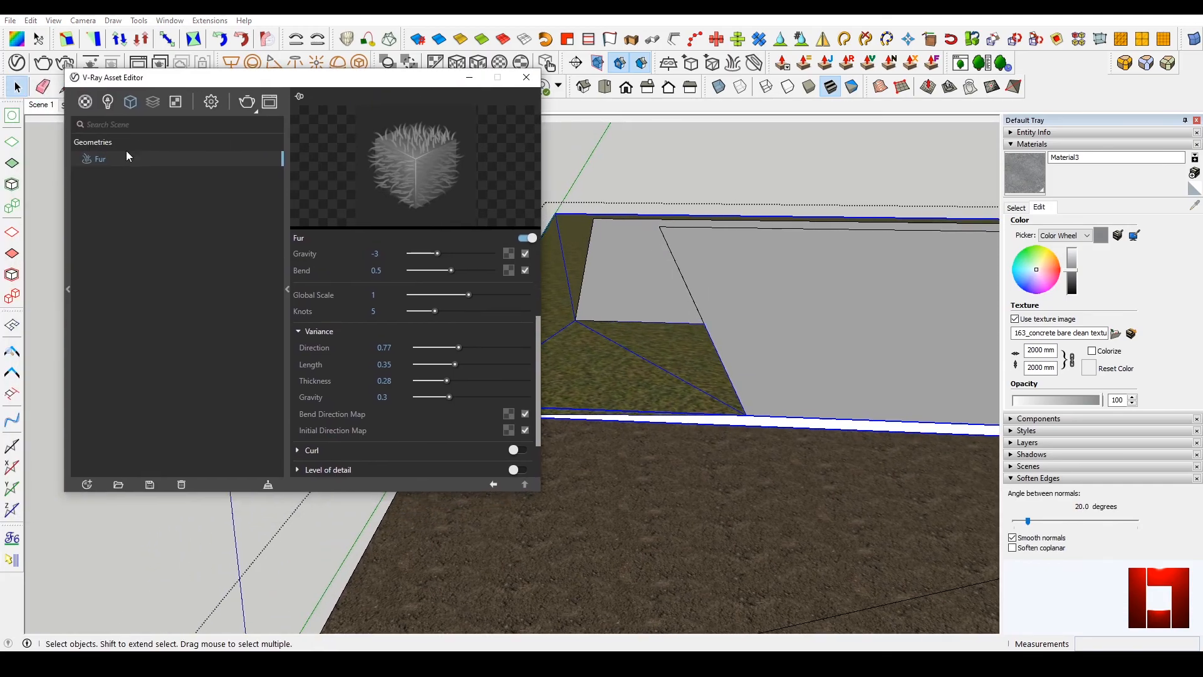
{"action": "right_click", "coordinate": [126, 155]}
{"action": "left_click", "coordinate": [154, 179]}
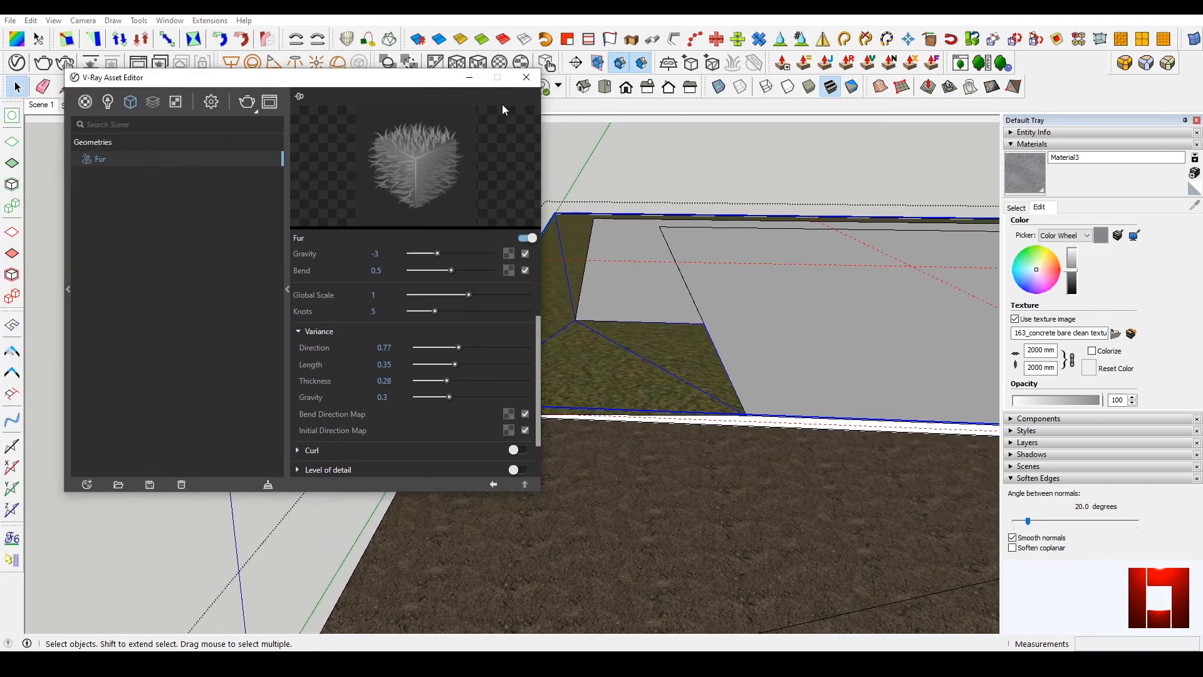
{"action": "left_click", "coordinate": [526, 77]}
Open the lawn group beside the soil bed, examine the fur marker at its corner and leave the group
{"action": "scroll", "coordinate": [634, 316], "scroll_direction": "down", "scroll_amount": 3}
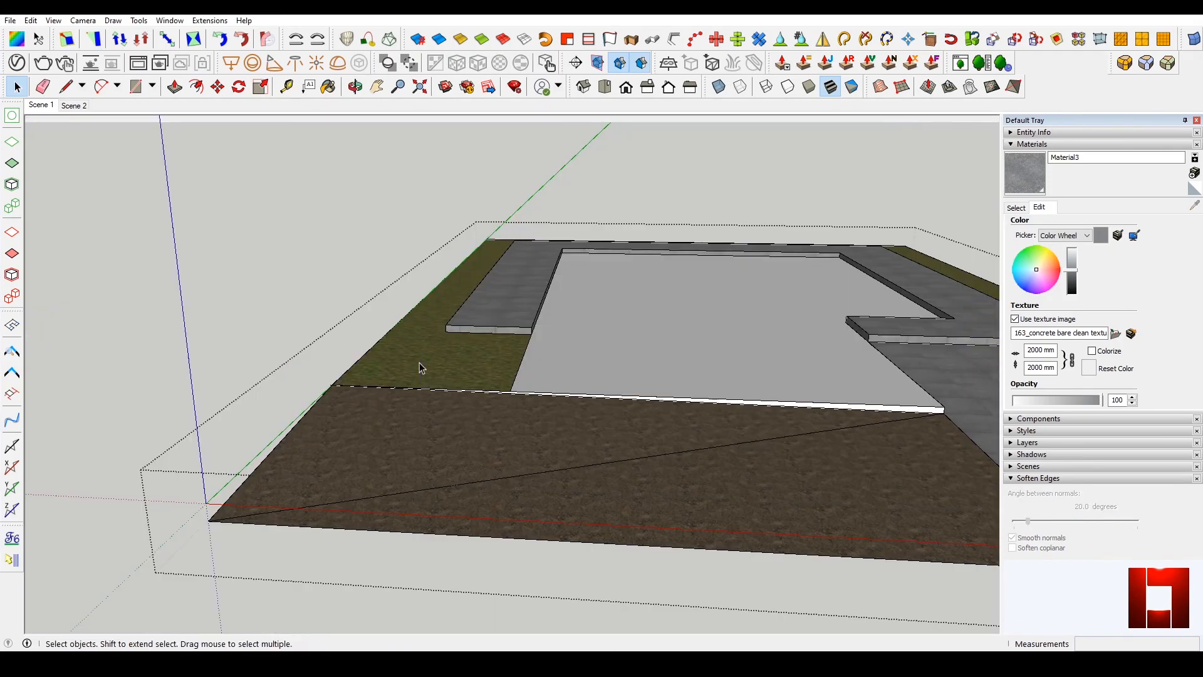
{"action": "left_click", "coordinate": [419, 367]}
{"action": "middle_click_drag", "start_coordinate": [420, 368], "coordinate": [705, 318]}
{"action": "scroll", "coordinate": [469, 362], "scroll_direction": "up", "scroll_amount": 4}
{"action": "double_click", "coordinate": [491, 386]}
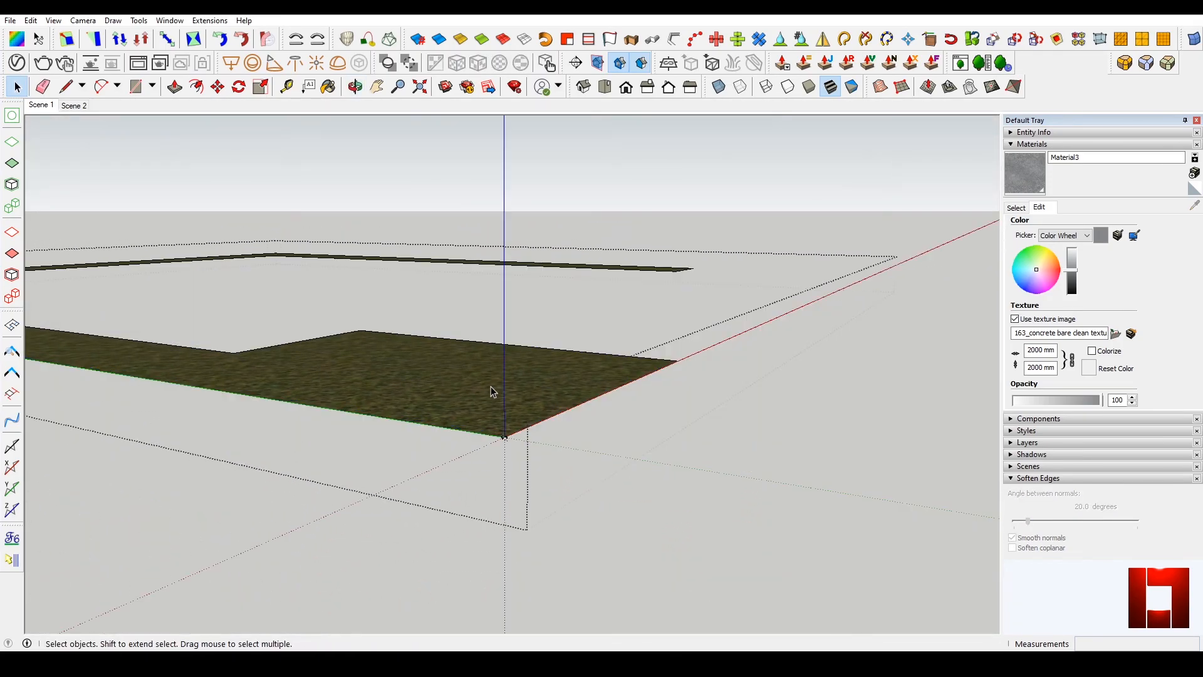
{"action": "middle_click_drag", "start_coordinate": [500, 384], "coordinate": [481, 400]}
{"action": "scroll", "coordinate": [481, 399], "scroll_direction": "up", "scroll_amount": 3}
{"action": "mouse_move", "coordinate": [460, 456]}
{"action": "middle_mouse_down"}
{"action": "mouse_move", "coordinate": [430, 438]}
{"action": "mouse_move", "coordinate": [453, 461]}
{"action": "middle_mouse_up"}
{"action": "scroll", "coordinate": [462, 462], "scroll_direction": "up", "scroll_amount": 2}
{"action": "scroll", "coordinate": [467, 464], "scroll_direction": "down", "scroll_amount": 6}
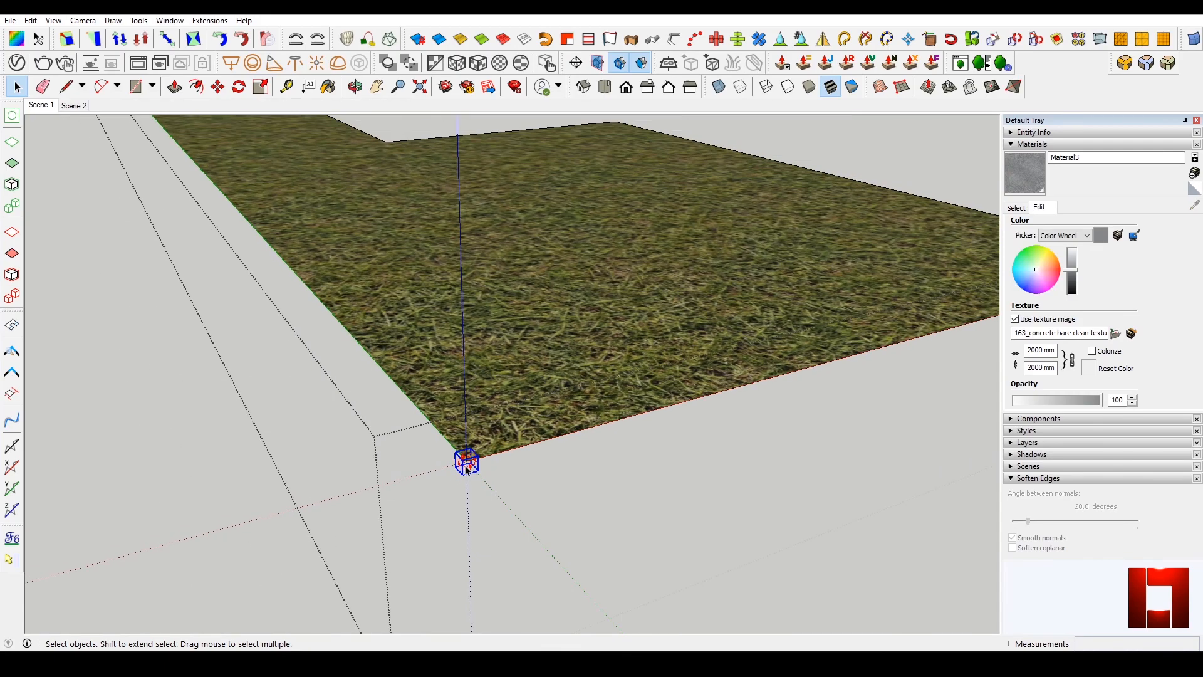
{"action": "key", "text": "Escape"}
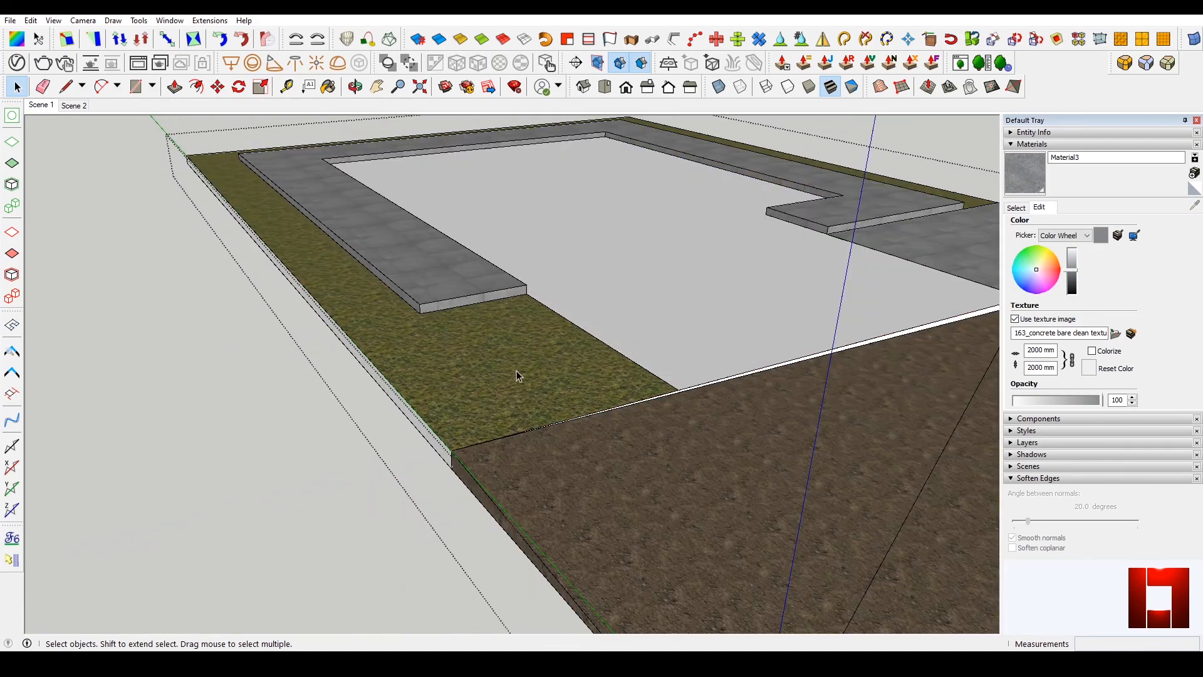
Select the whole lawn group around the house footprint, apply the Fur asset to it and close the Asset Editor
{"action": "left_click", "coordinate": [517, 370]}
{"action": "middle_click_drag", "start_coordinate": [531, 368], "coordinate": [296, 208]}
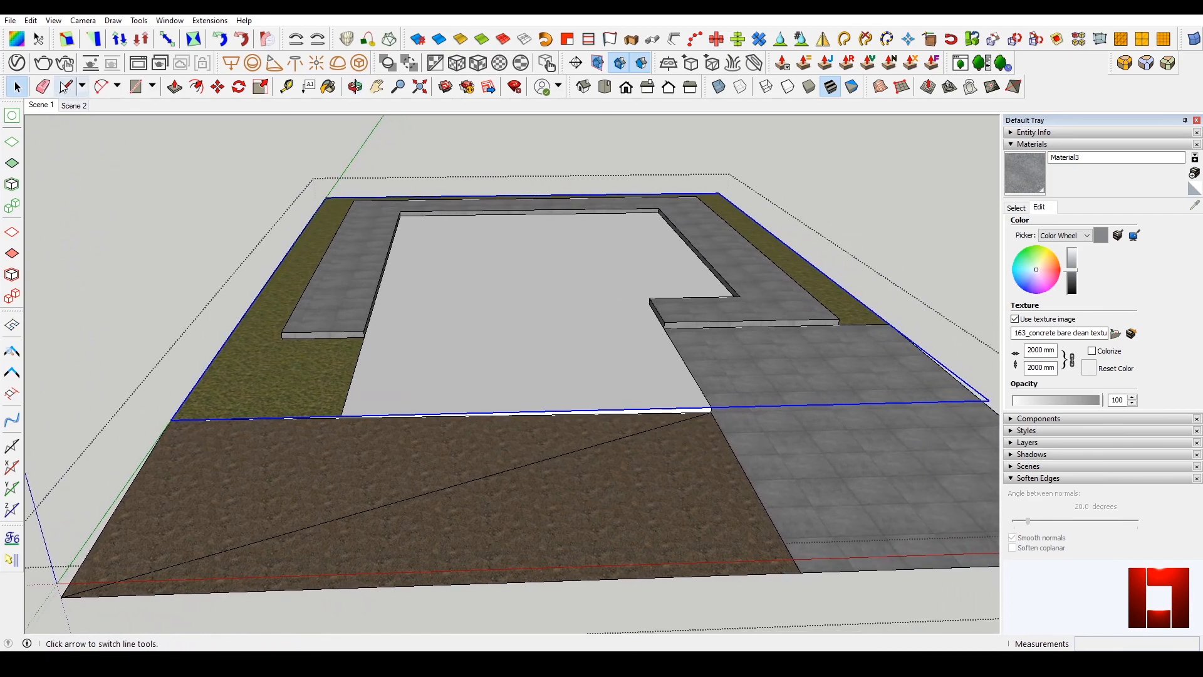
{"action": "left_click", "coordinate": [16, 64]}
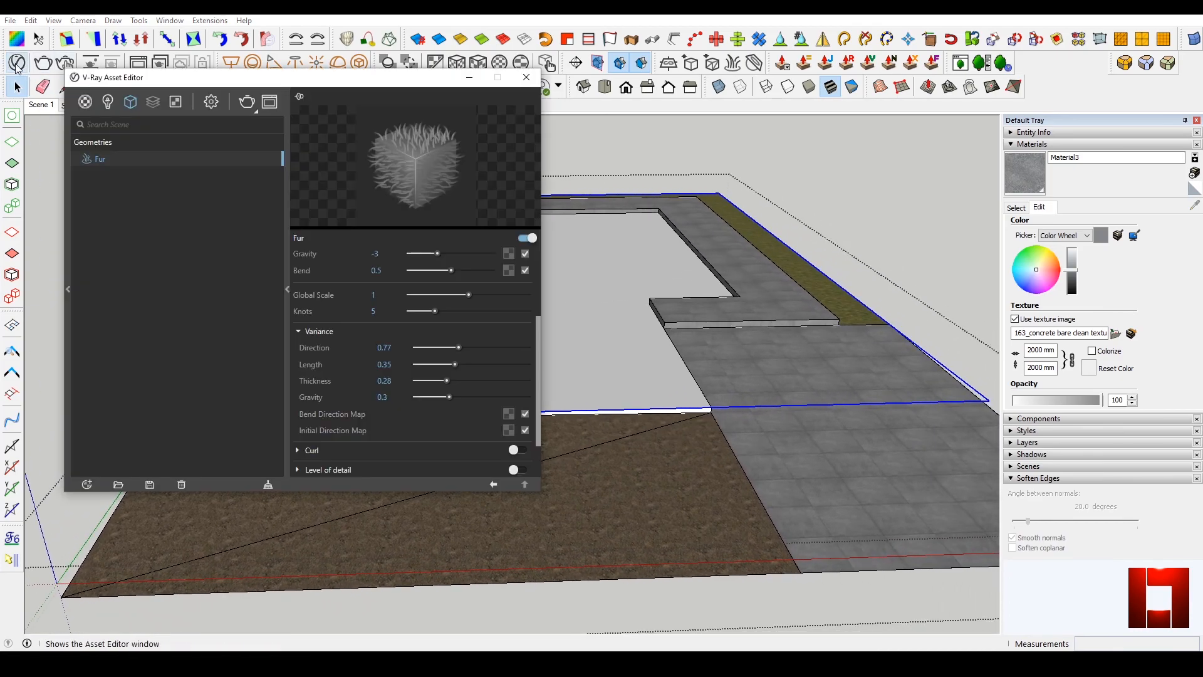
{"action": "right_click", "coordinate": [136, 159]}
{"action": "left_click", "coordinate": [174, 188]}
{"action": "left_click", "coordinate": [526, 77]}
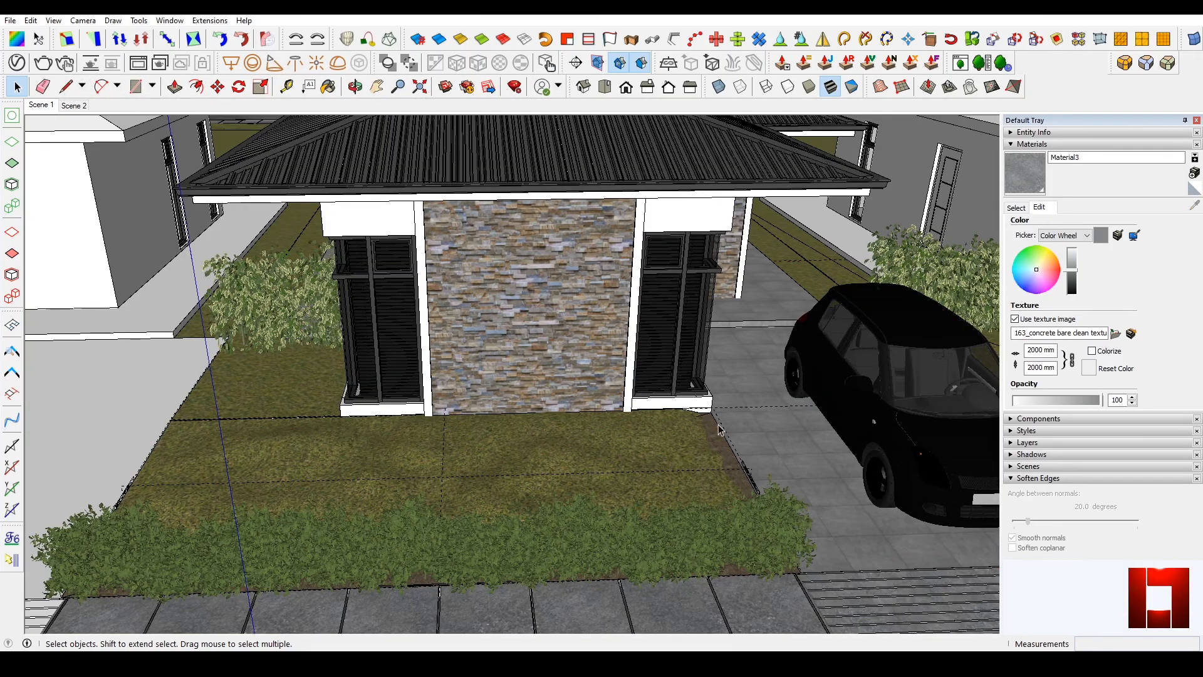
Frame the house front from street level and save the model
{"action": "mouse_move", "coordinate": [491, 304]}
{"action": "middle_mouse_down"}
{"action": "mouse_move", "coordinate": [464, 385]}
{"action": "mouse_move", "coordinate": [428, 336]}
{"action": "mouse_move", "coordinate": [447, 370]}
{"action": "middle_mouse_up"}
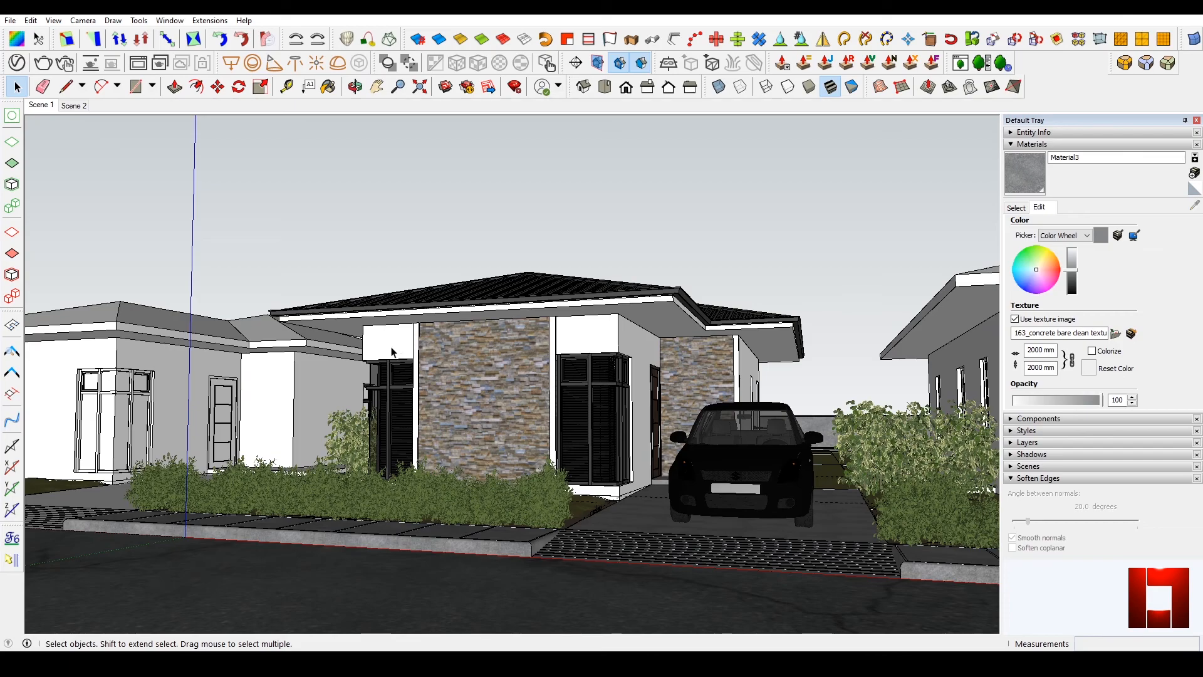
{"action": "left_click", "coordinate": [10, 20]}
{"action": "left_click", "coordinate": [27, 83]}
Turn off progressive rendering and set the V-Ray render quality to High
{"action": "left_click", "coordinate": [17, 63]}
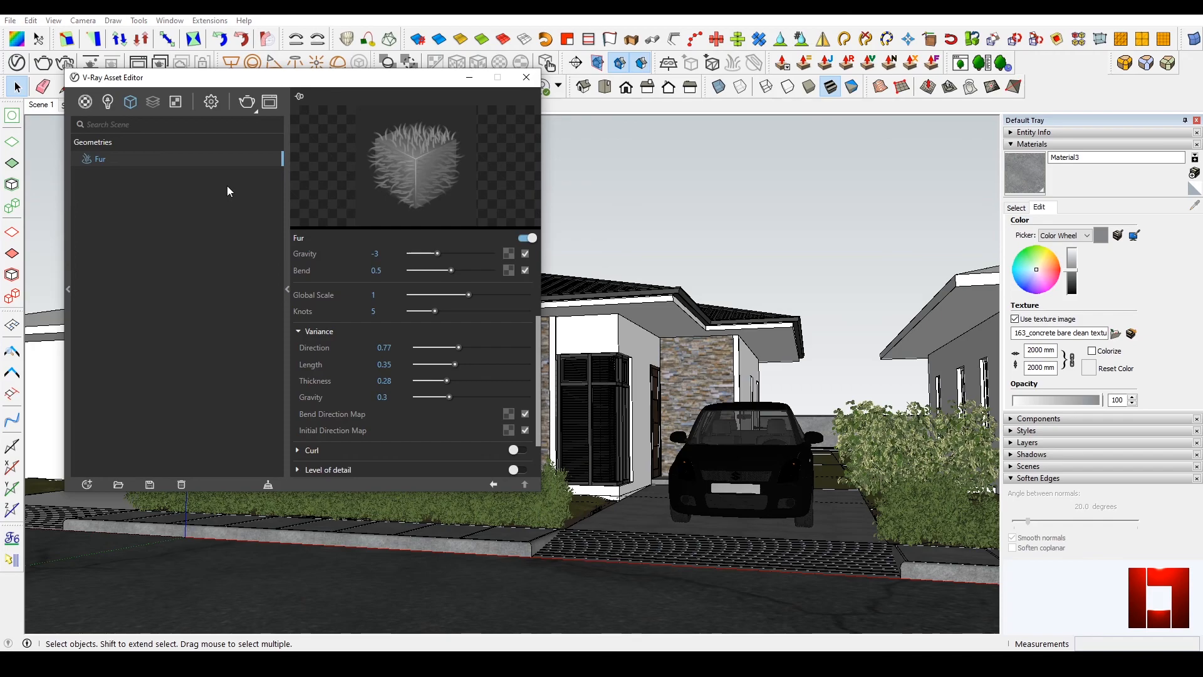
{"action": "left_click", "coordinate": [211, 103]}
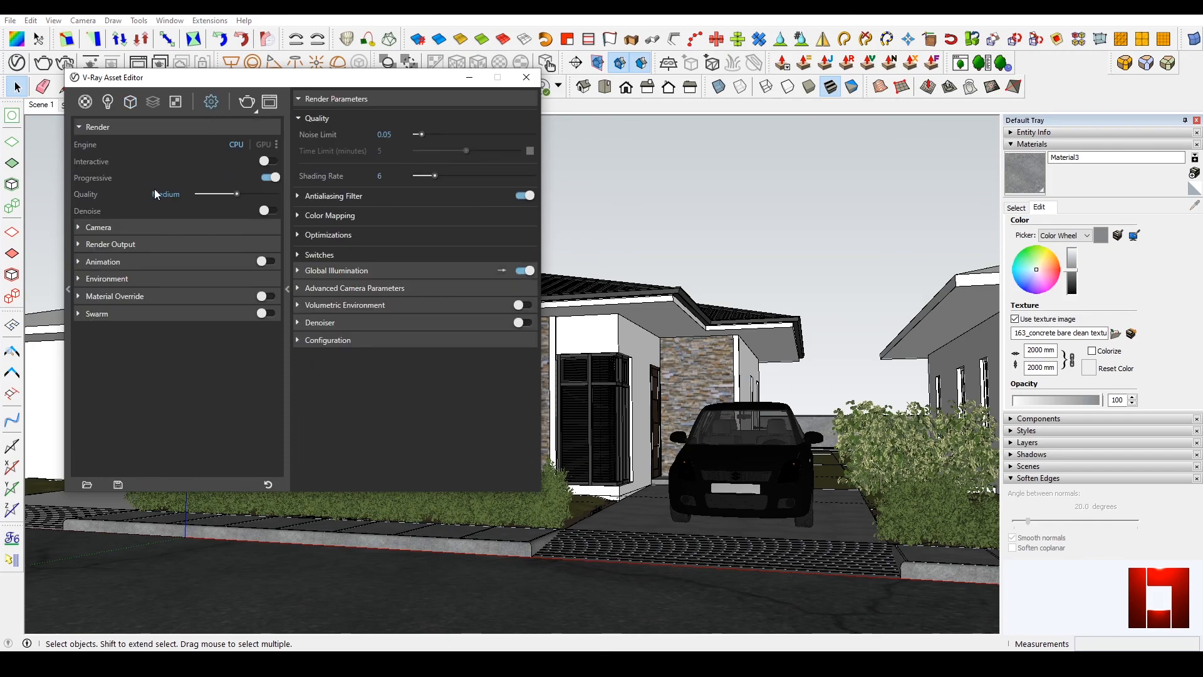
{"action": "left_click", "coordinate": [271, 178]}
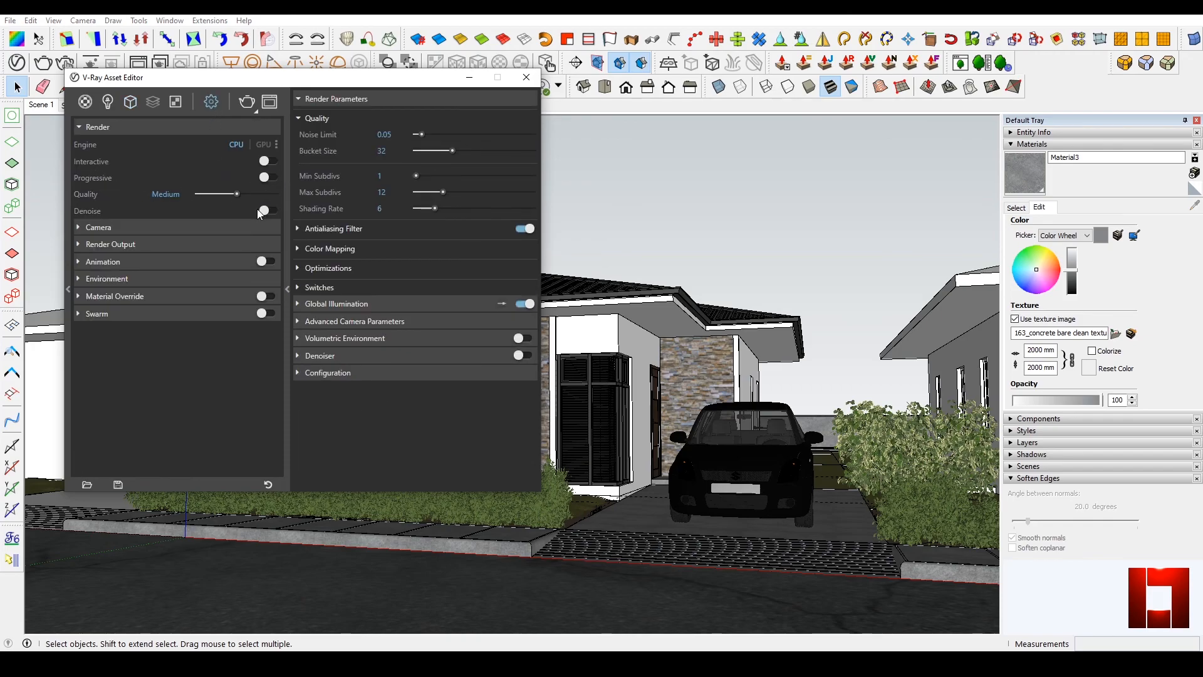
{"action": "left_click_drag", "start_coordinate": [237, 195], "coordinate": [258, 194]}
Set the global illumination primary rays to Irradiance map
{"action": "left_click", "coordinate": [327, 304]}
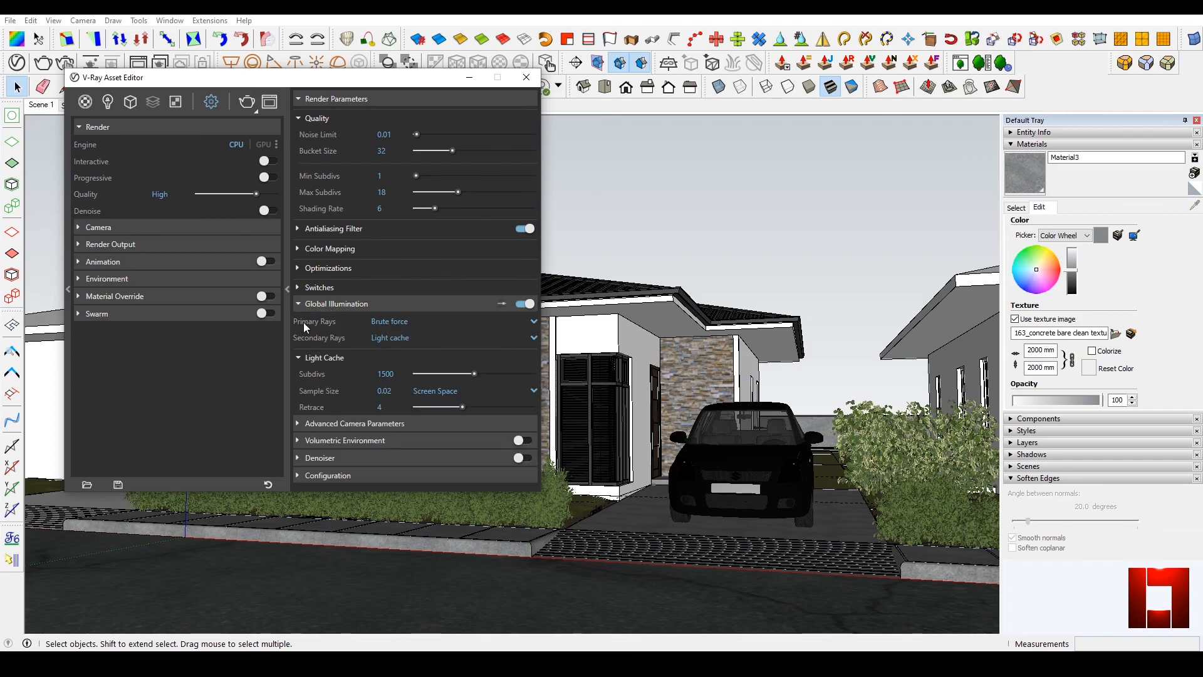
{"action": "left_click", "coordinate": [457, 322]}
{"action": "left_click", "coordinate": [415, 337]}
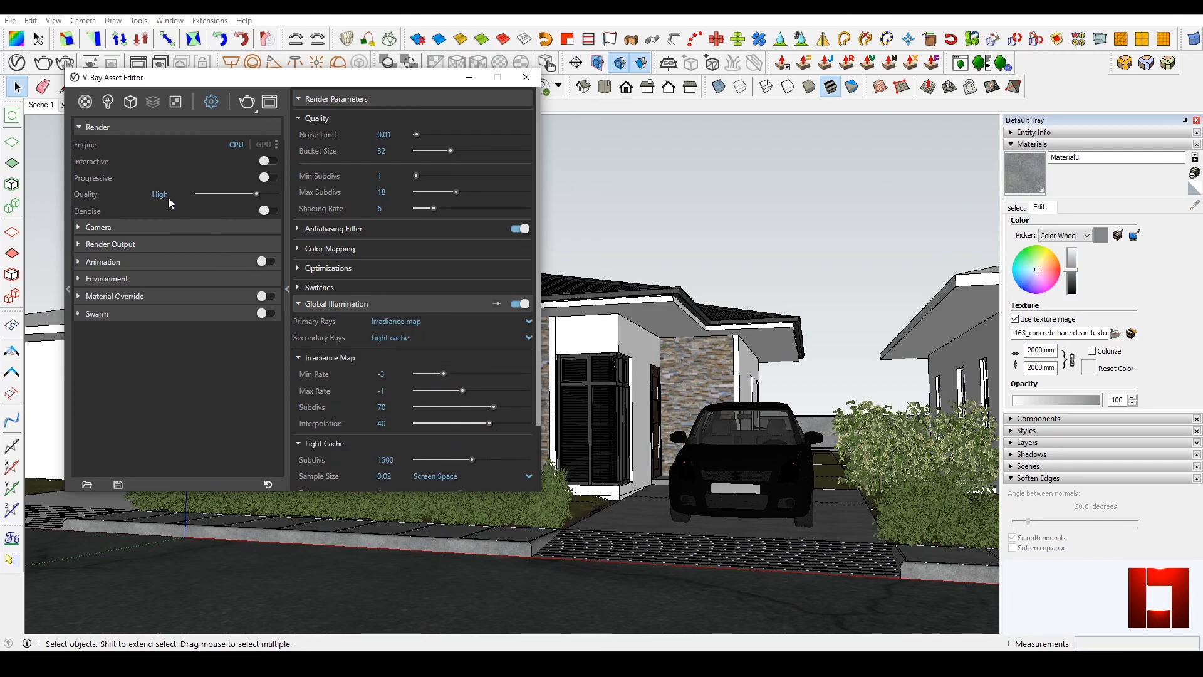
Set the render output width to 1920 for a 1920 x 1080 widescreen image
{"action": "left_click", "coordinate": [106, 244]}
{"action": "left_click_drag", "start_coordinate": [166, 278], "coordinate": [157, 275]}
{"action": "type", "text": "1920"}
{"action": "key", "text": "Return"}
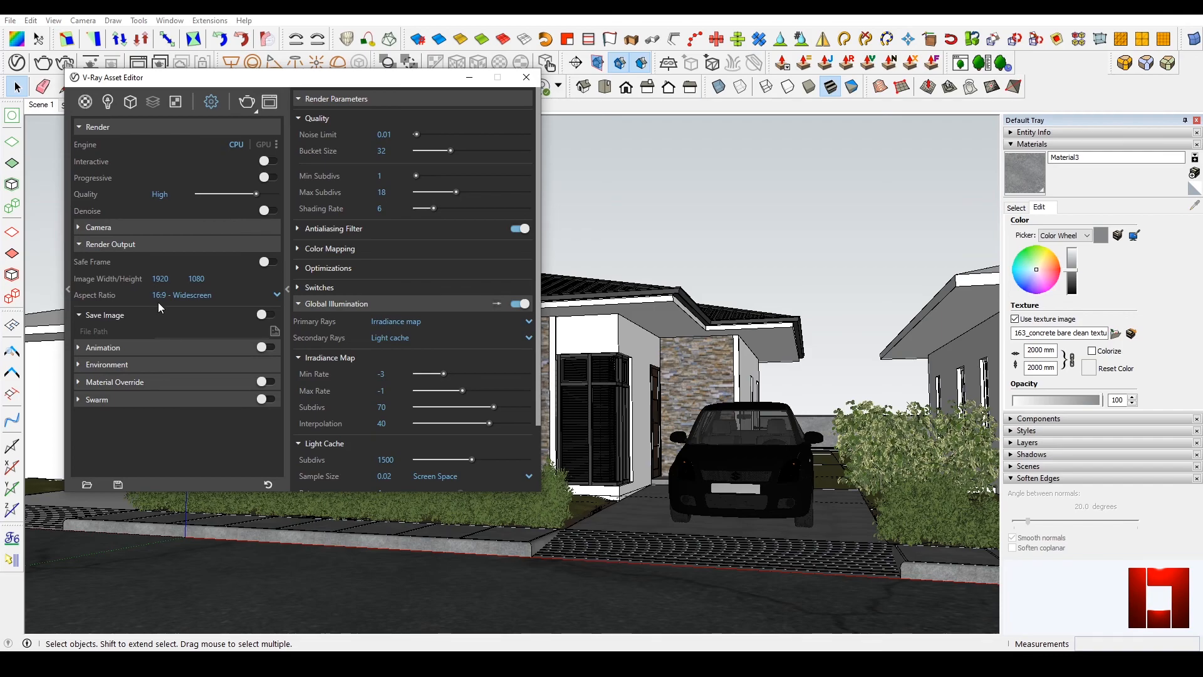
{"action": "left_click", "coordinate": [112, 244]}
Set the SunLight's size multiplier to 10, turbidity to 2 and ozone to 1, and lighten its ground albedo colour
{"action": "left_click", "coordinate": [108, 101]}
{"action": "left_click", "coordinate": [118, 160]}
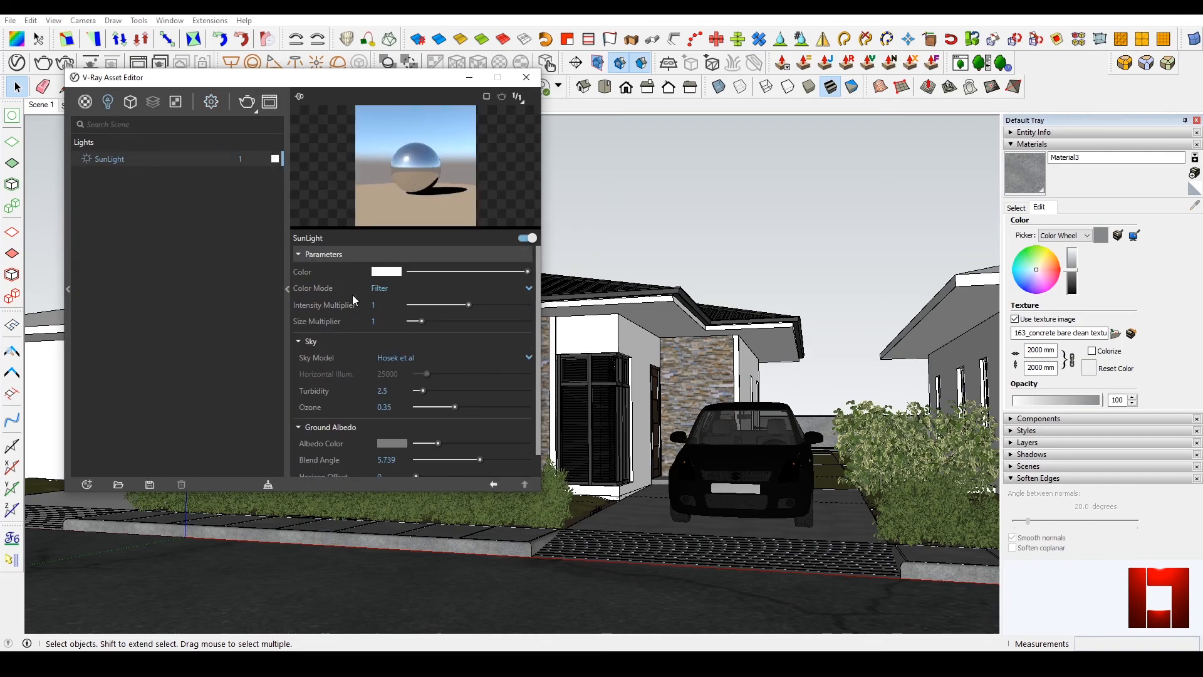
{"action": "type", "text": "10"}
{"action": "key", "text": "Return"}
{"action": "left_click_drag", "start_coordinate": [423, 391], "coordinate": [536, 408]}
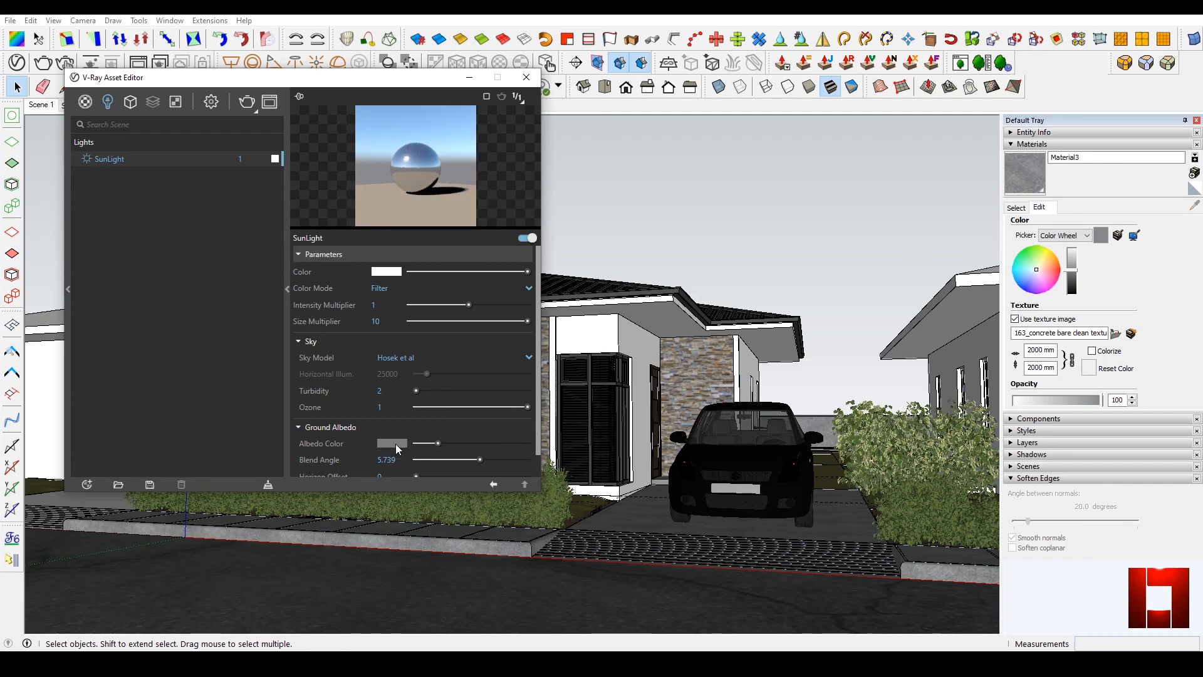
{"action": "left_click_drag", "start_coordinate": [438, 443], "coordinate": [500, 442]}
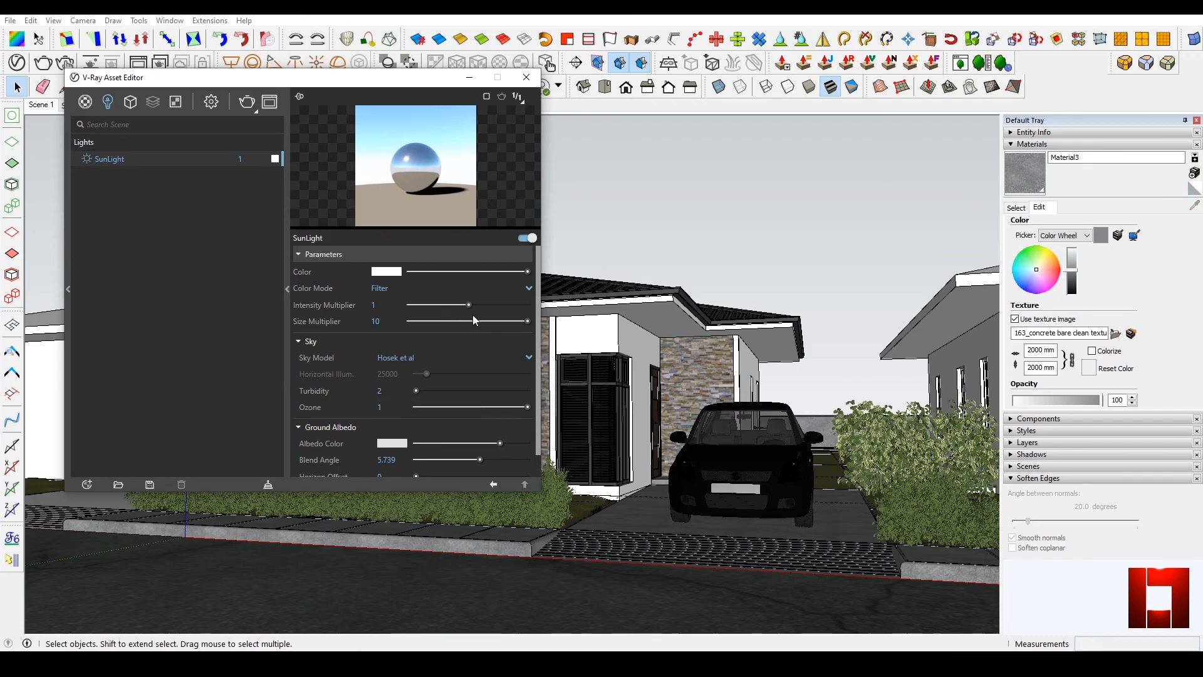
Set the SunLight's intensity multiplier to 1.25, then close the Asset Editor and render the scene
{"action": "left_click", "coordinate": [379, 305]}
{"action": "type", "text": ".25"}
{"action": "key", "text": "Return"}
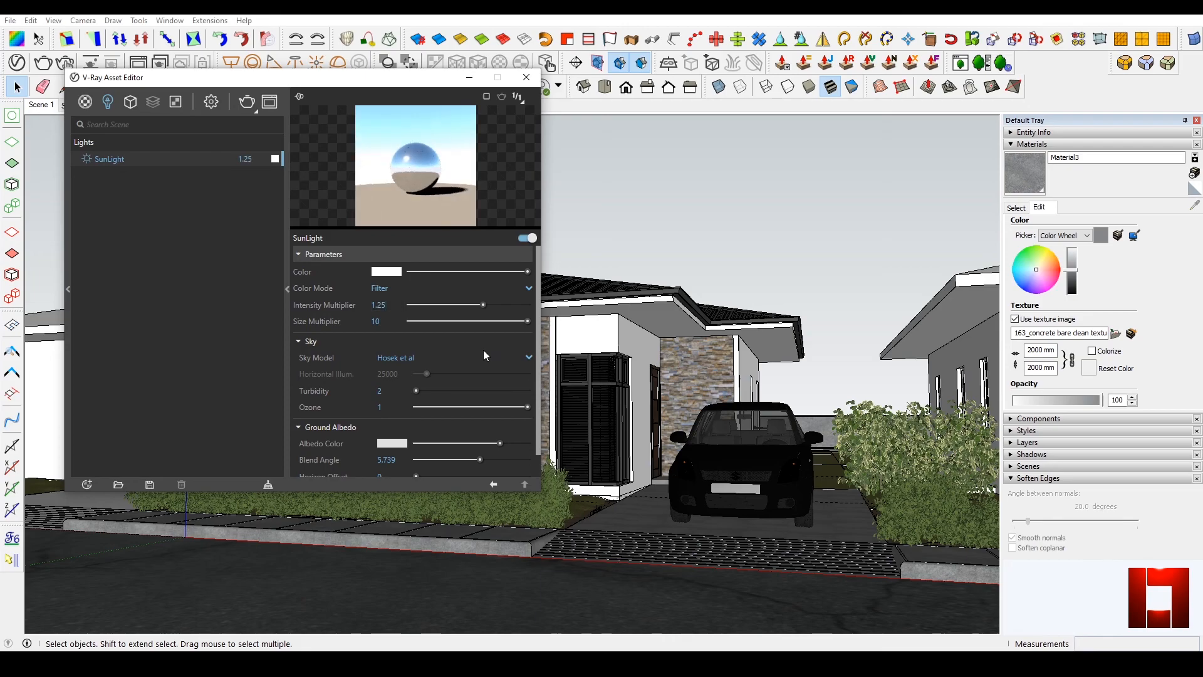
{"action": "left_click", "coordinate": [526, 78]}
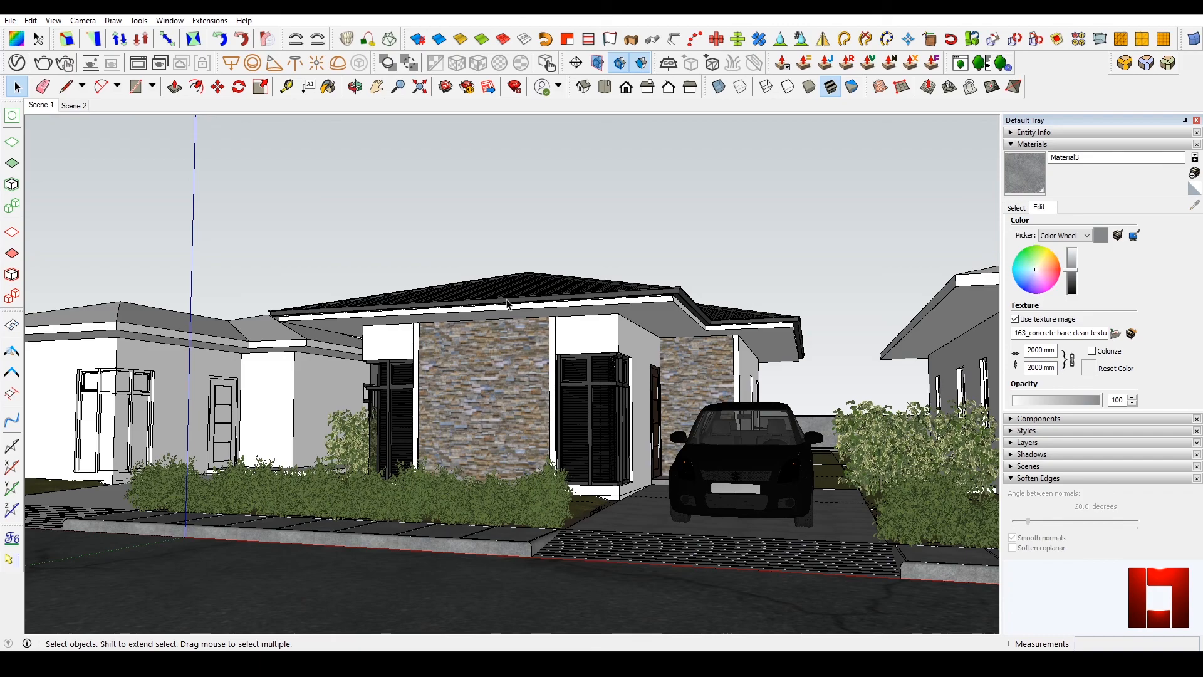
{"action": "left_click", "coordinate": [44, 71]}
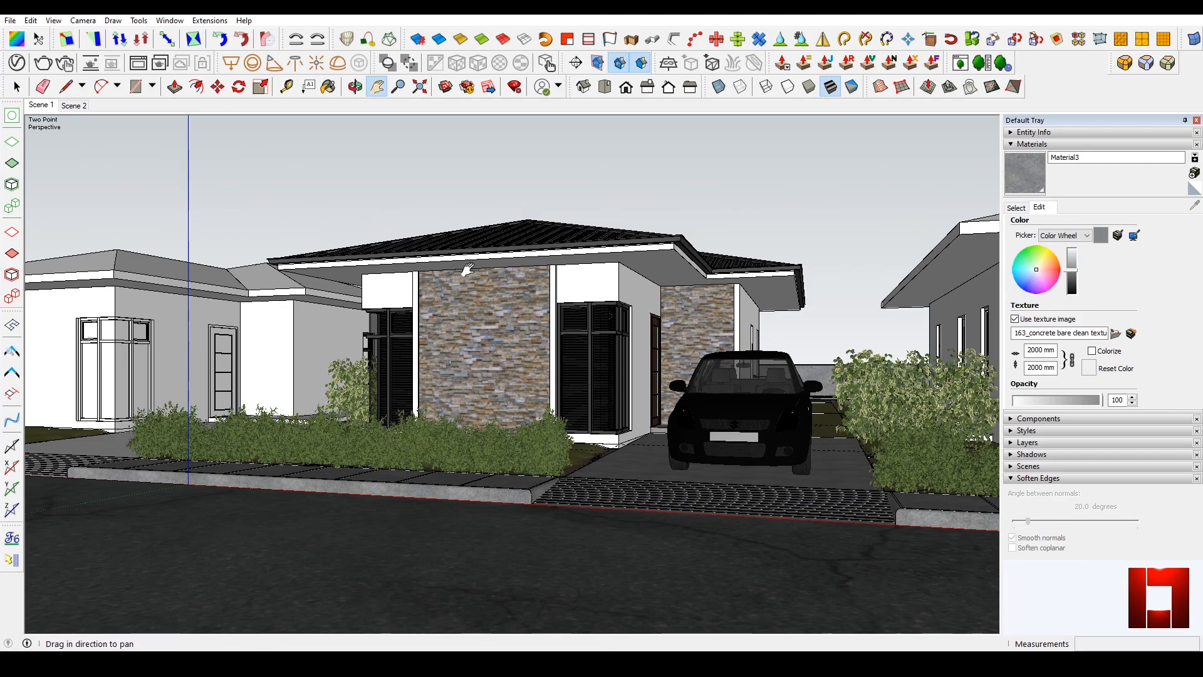
Shift the two-point perspective view slightly to lower the house in the frame and update Scene 1 with it
{"action": "left_click_drag", "start_coordinate": [462, 271], "coordinate": [432, 307]}
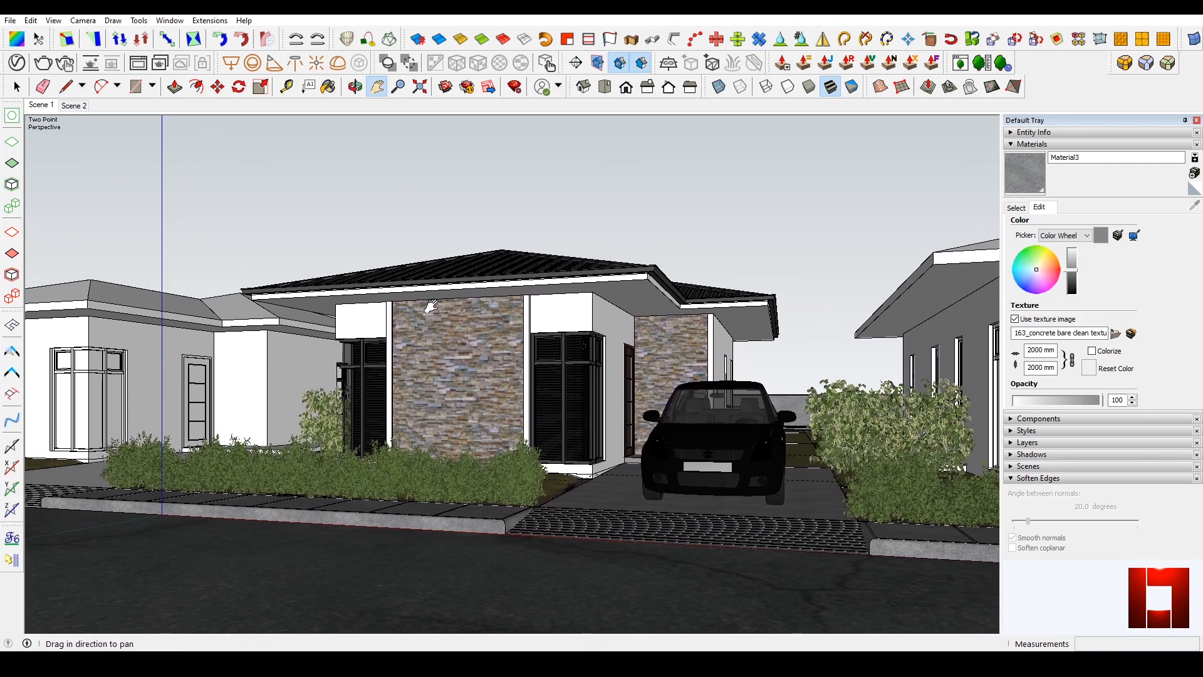
{"action": "right_click", "coordinate": [46, 106]}
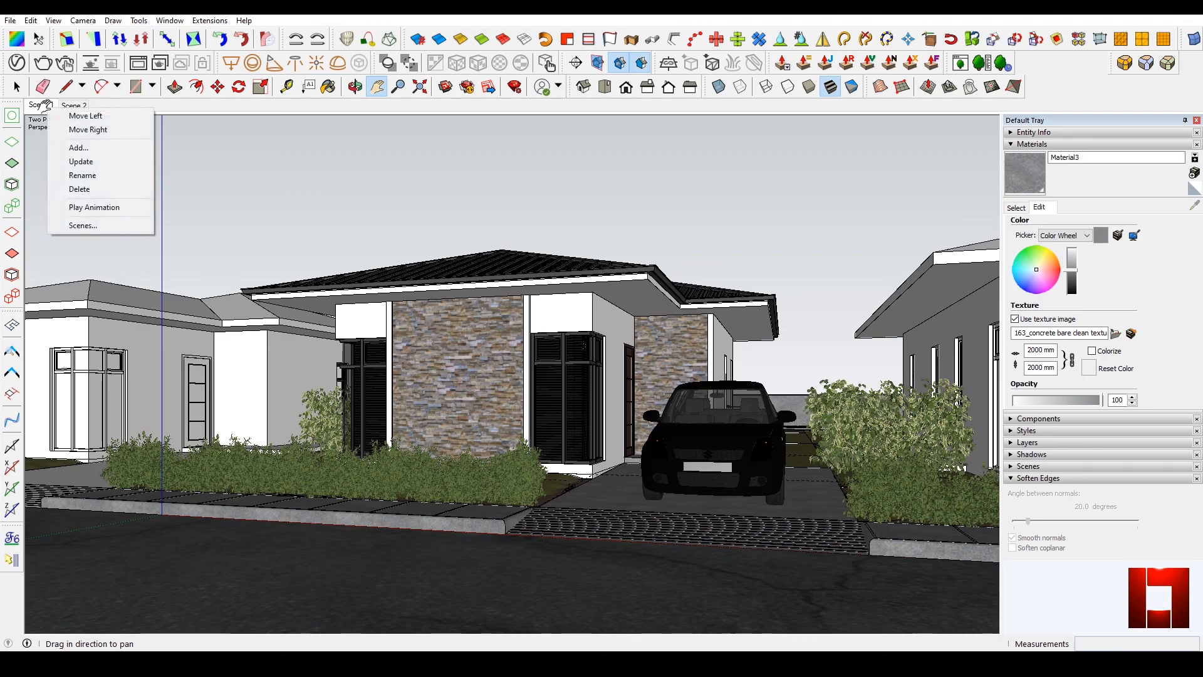
{"action": "left_click", "coordinate": [80, 161]}
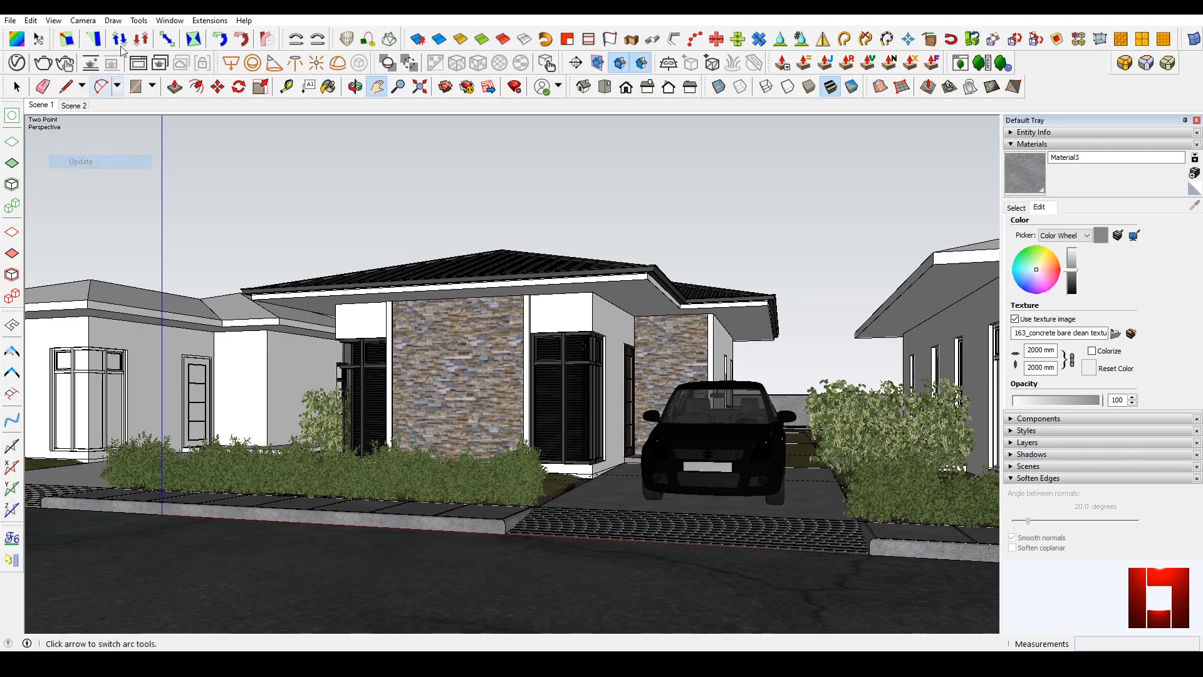
Place a V-Ray dome light on the road and load an image from the HDRI SKIES folder as its texture
{"action": "left_click", "coordinate": [339, 70]}
{"action": "left_click", "coordinate": [374, 572]}
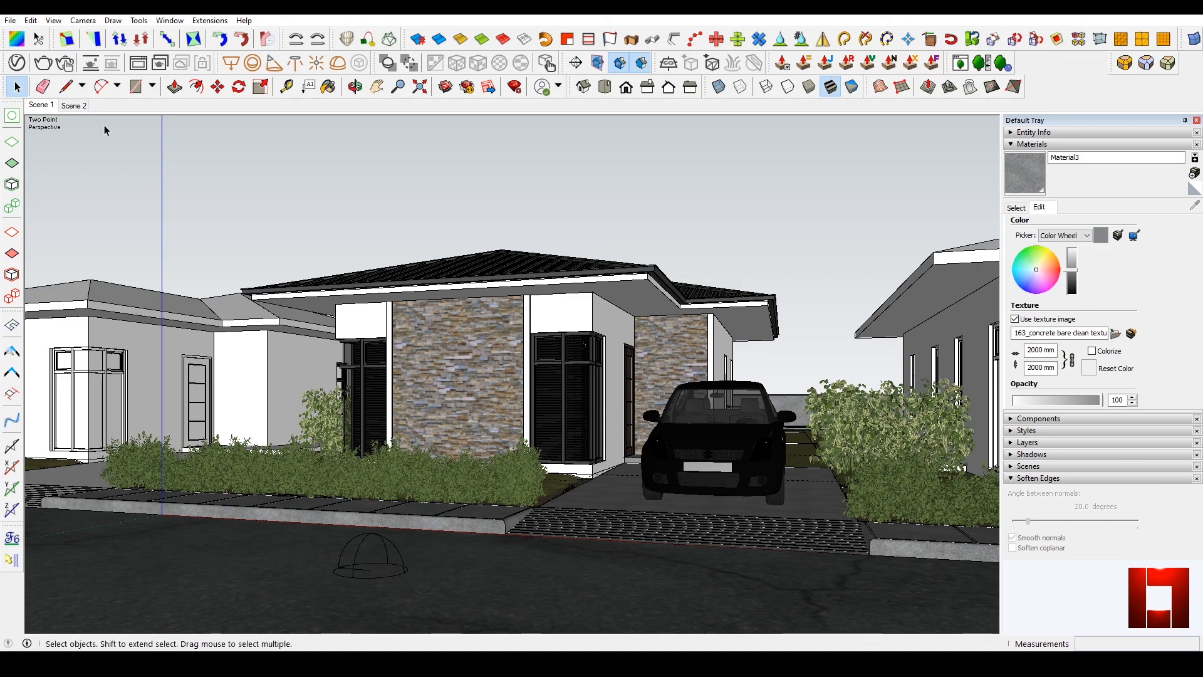
{"action": "left_click", "coordinate": [15, 63]}
{"action": "left_click", "coordinate": [125, 160]}
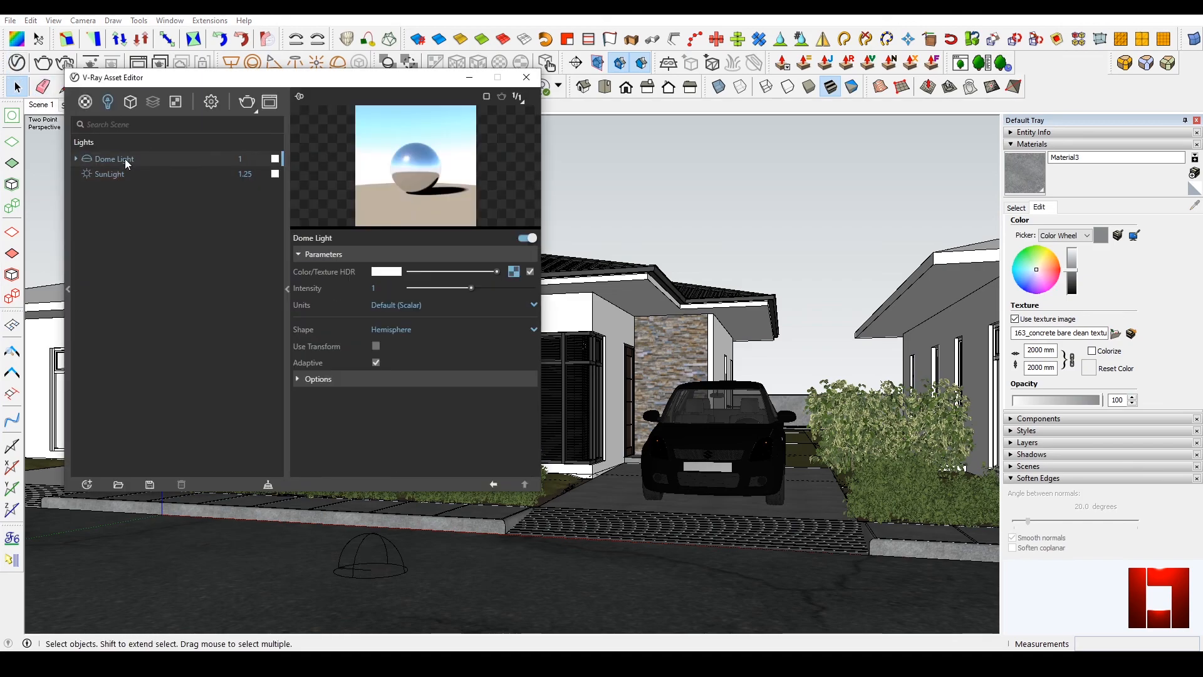
{"action": "left_click", "coordinate": [514, 271]}
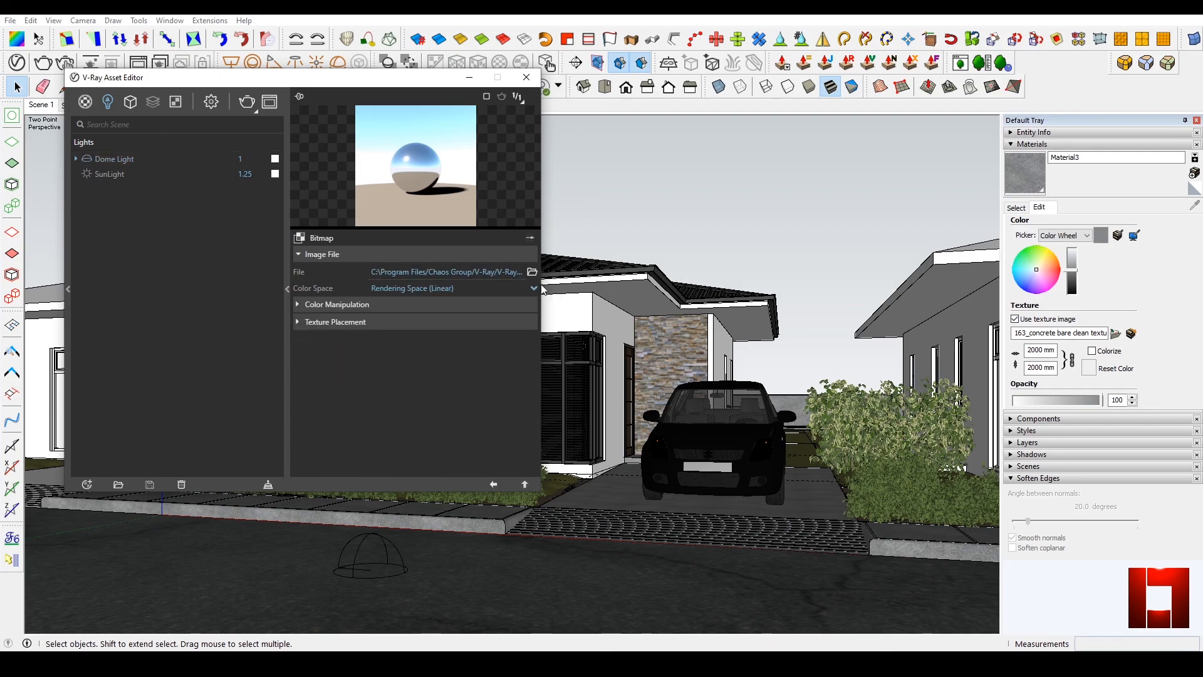
{"action": "left_click", "coordinate": [532, 271]}
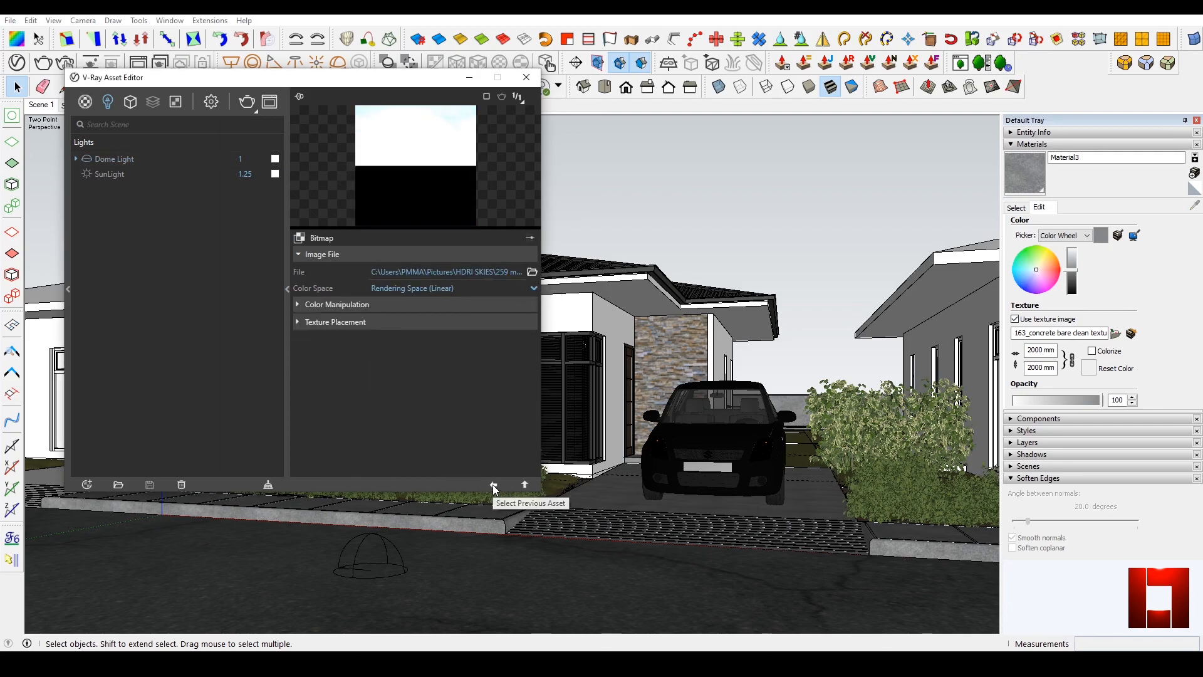
{"action": "left_click", "coordinate": [493, 485]}
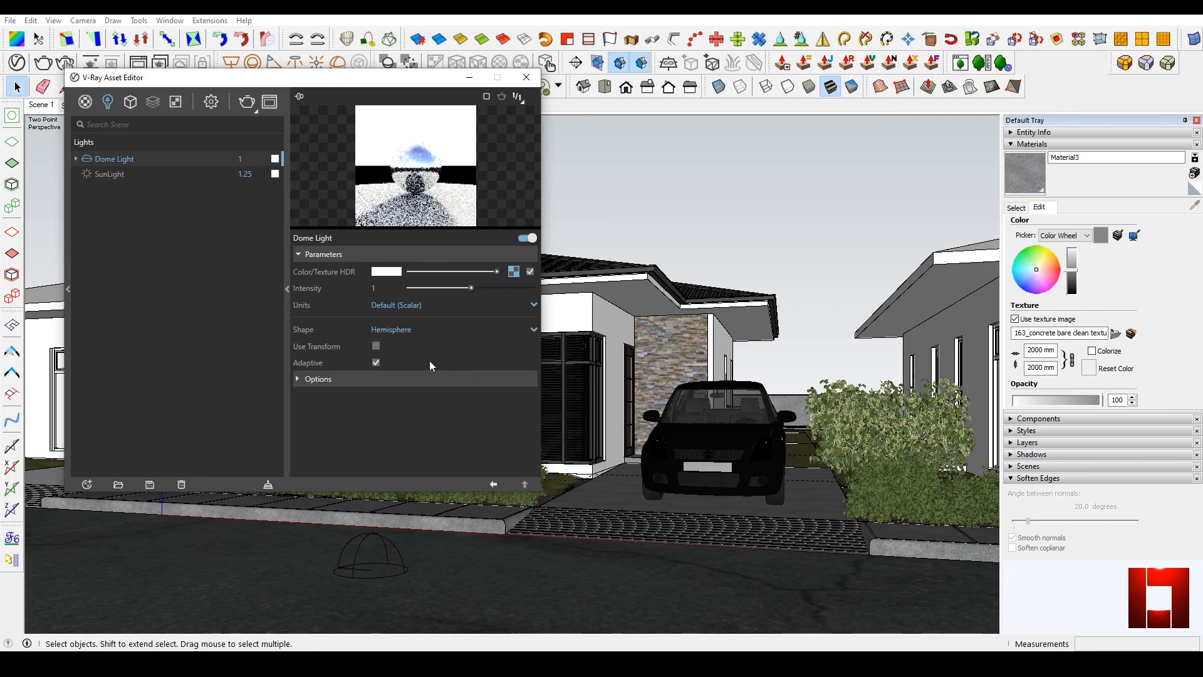
Enable Use Transform for the dome light, set its intensity to 50 and switch off the SunLight
{"action": "left_click", "coordinate": [376, 346]}
{"action": "double_click", "coordinate": [373, 288]}
{"action": "type", "text": "50"}
{"action": "key", "text": "Return"}
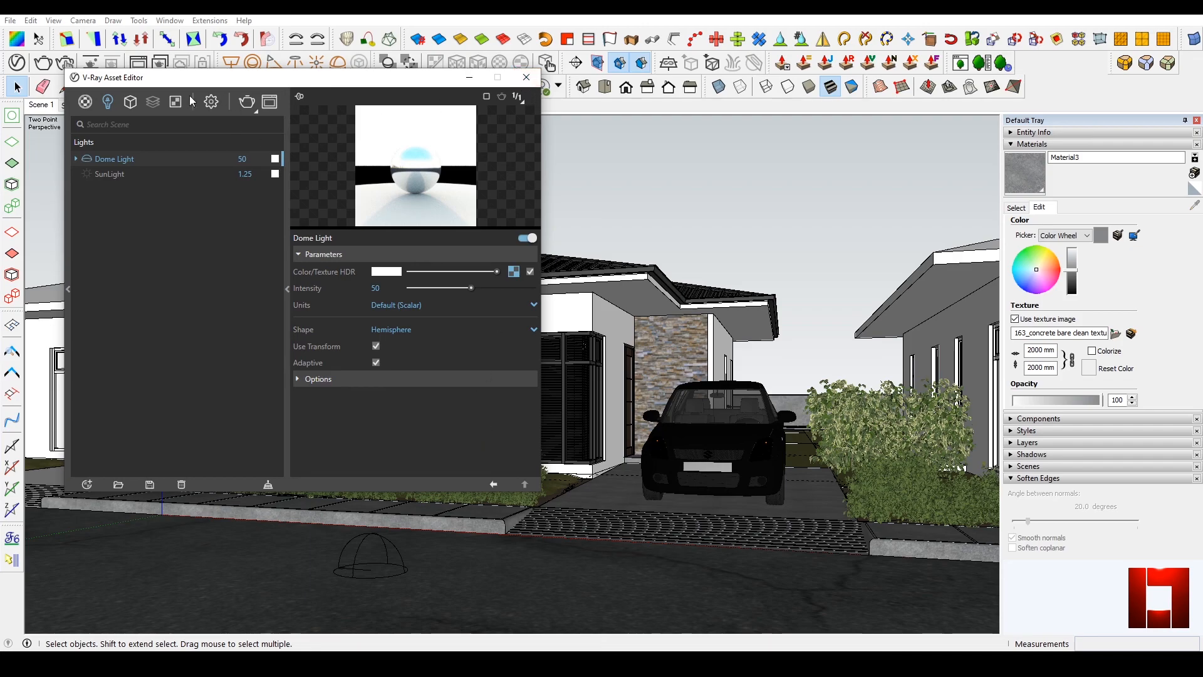
Switch V-Ray to interactive rendering with an output image width of 800, then start the interactive render
{"action": "left_click", "coordinate": [212, 105]}
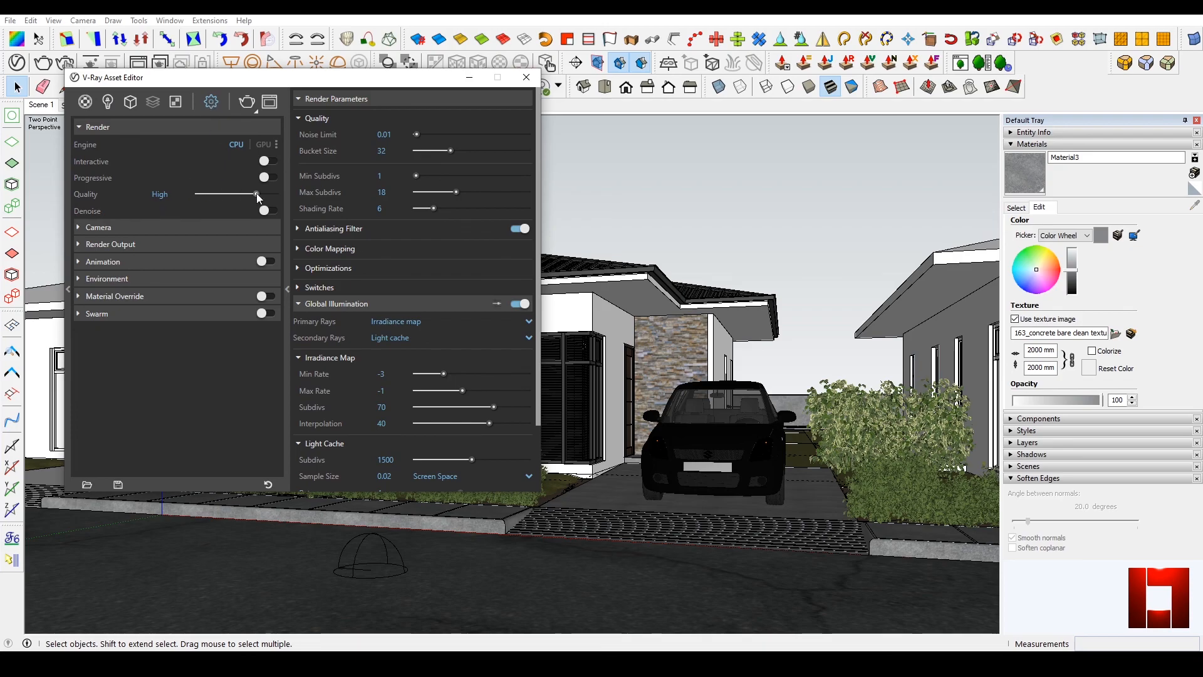
{"action": "left_click", "coordinate": [235, 195]}
{"action": "left_click", "coordinate": [265, 161]}
{"action": "left_click", "coordinate": [230, 228]}
{"action": "left_click_drag", "start_coordinate": [176, 260], "coordinate": [137, 254]}
{"action": "type", "text": "800"}
{"action": "key", "text": "Return"}
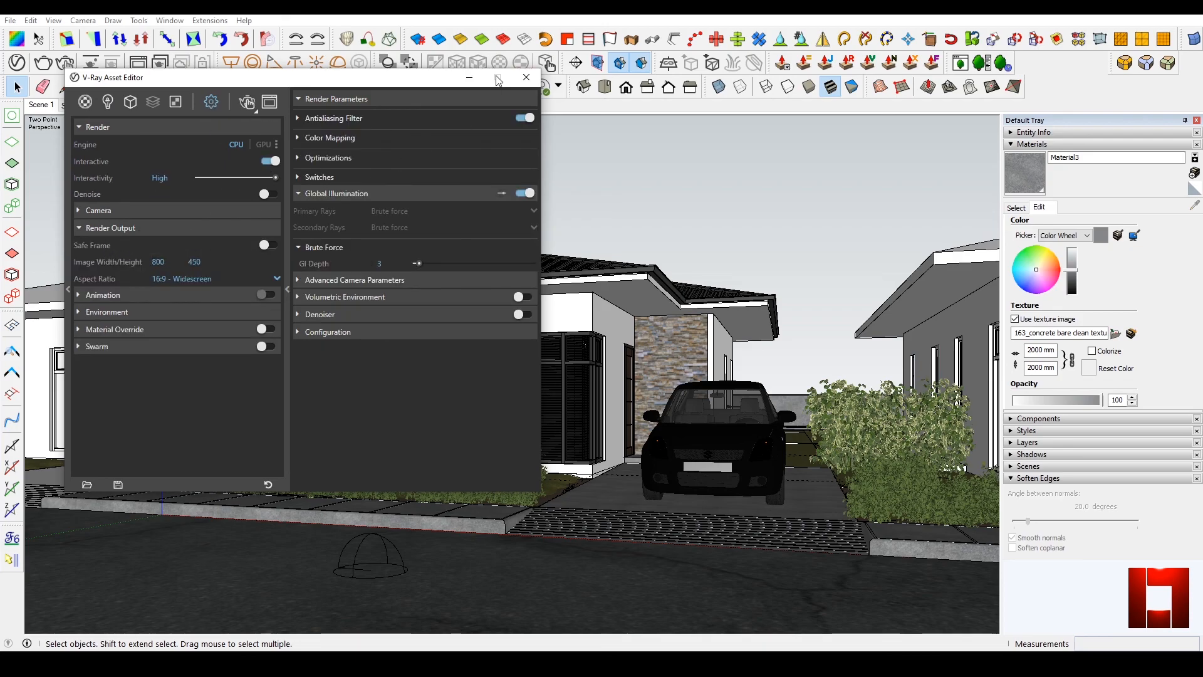
{"action": "left_click", "coordinate": [528, 77]}
{"action": "left_click", "coordinate": [68, 64]}
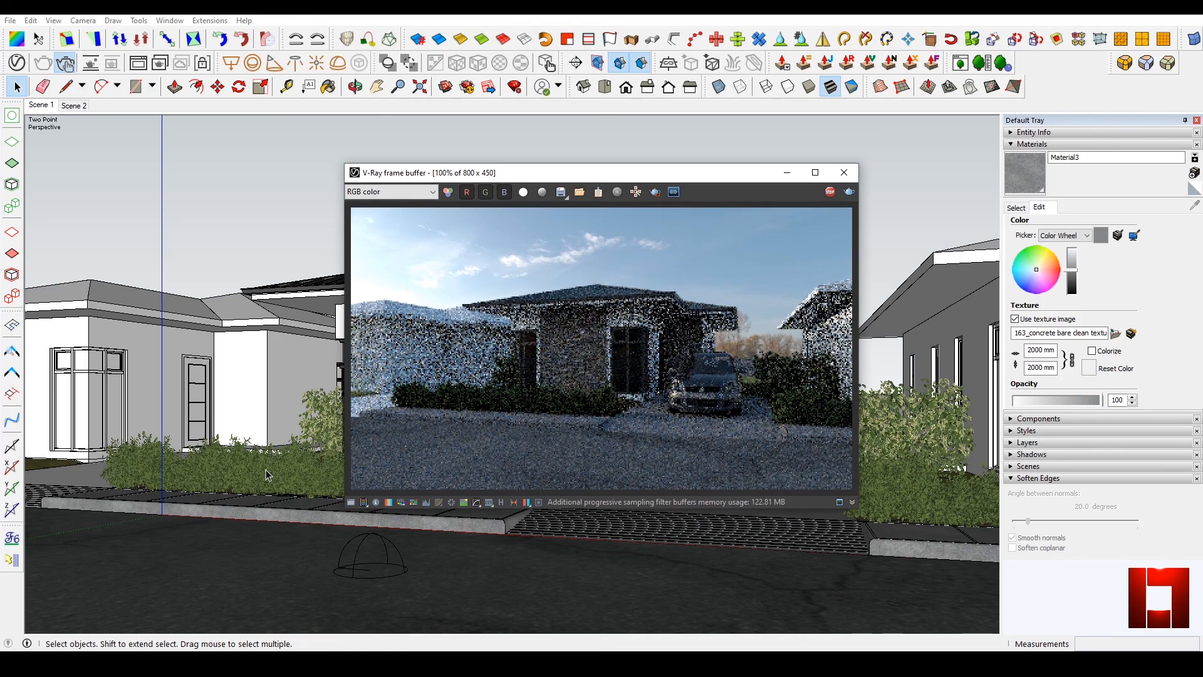
Select the dome light on the road and rotate it horizontally to change the HDRI sky's lighting direction on the house
{"action": "left_click", "coordinate": [357, 562]}
{"action": "middle_click_drag", "start_coordinate": [351, 562], "coordinate": [299, 540]}
{"action": "scroll", "coordinate": [299, 539], "scroll_direction": "up", "scroll_amount": 2}
{"action": "key", "text": "m"}
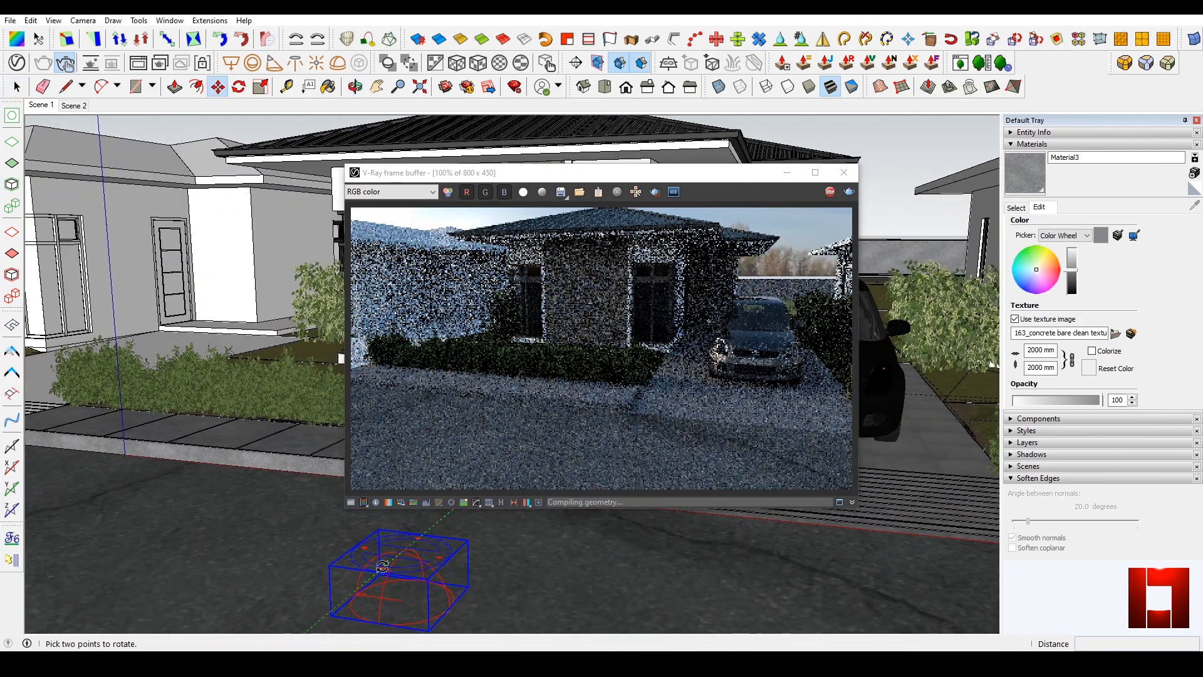
{"action": "left_click", "coordinate": [383, 566]}
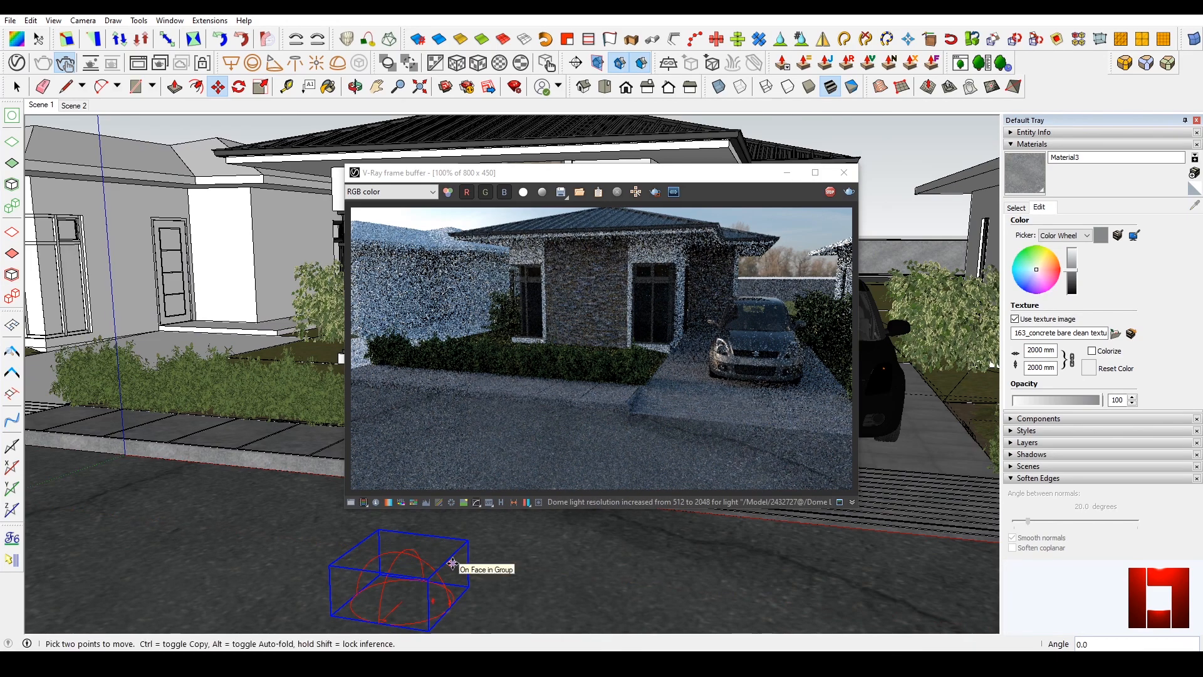
Rotate the dome light by a further 65 degrees or so about its vertical axis, then restore the Scene 1 view
{"action": "key", "text": "o"}
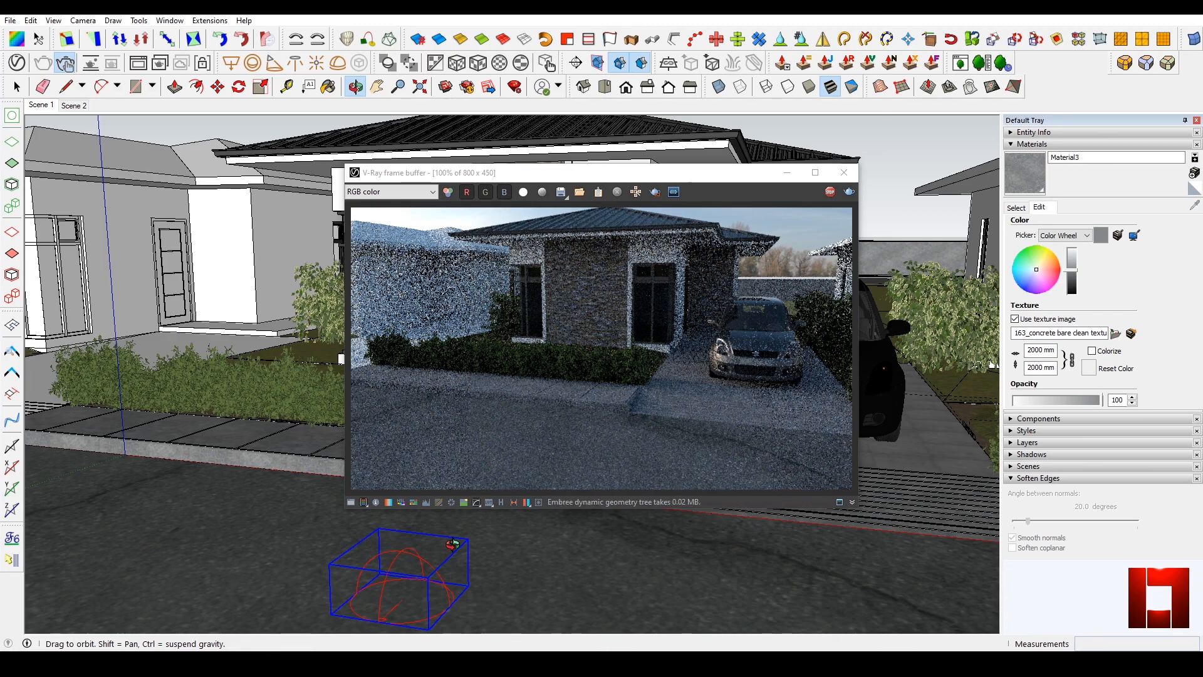
{"action": "left_click_drag", "start_coordinate": [453, 544], "coordinate": [456, 547]}
{"action": "key", "text": "m"}
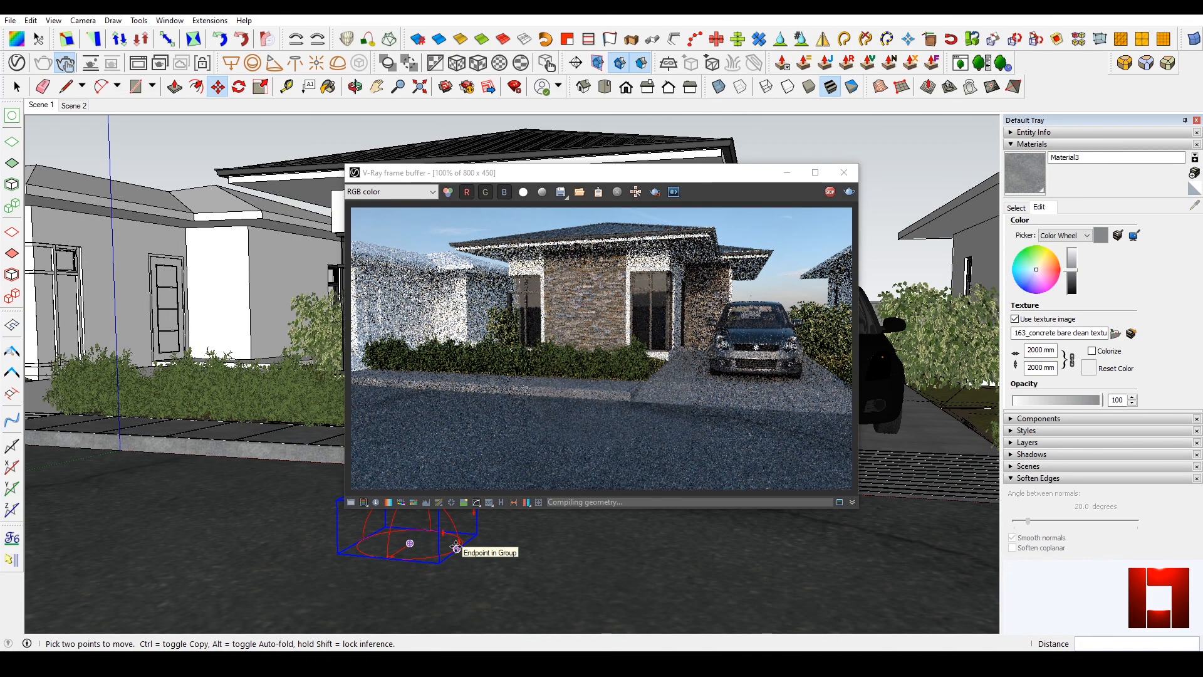
{"action": "middle_click_drag", "start_coordinate": [456, 547], "coordinate": [453, 580]}
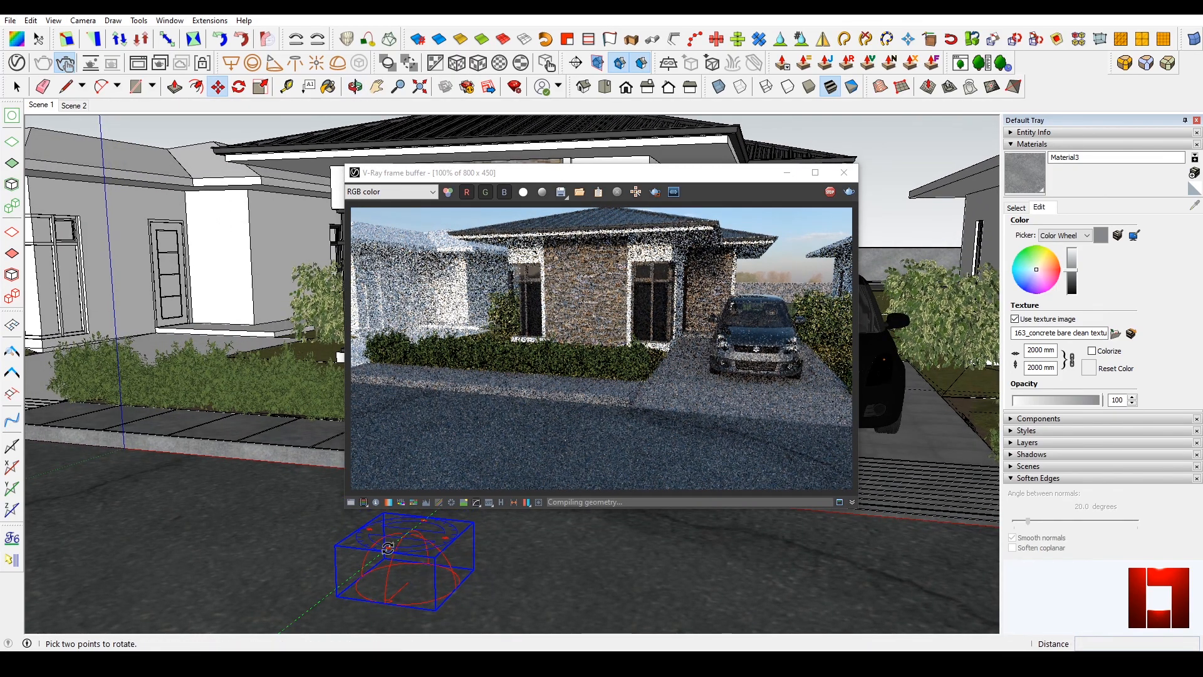
{"action": "left_click", "coordinate": [387, 547]}
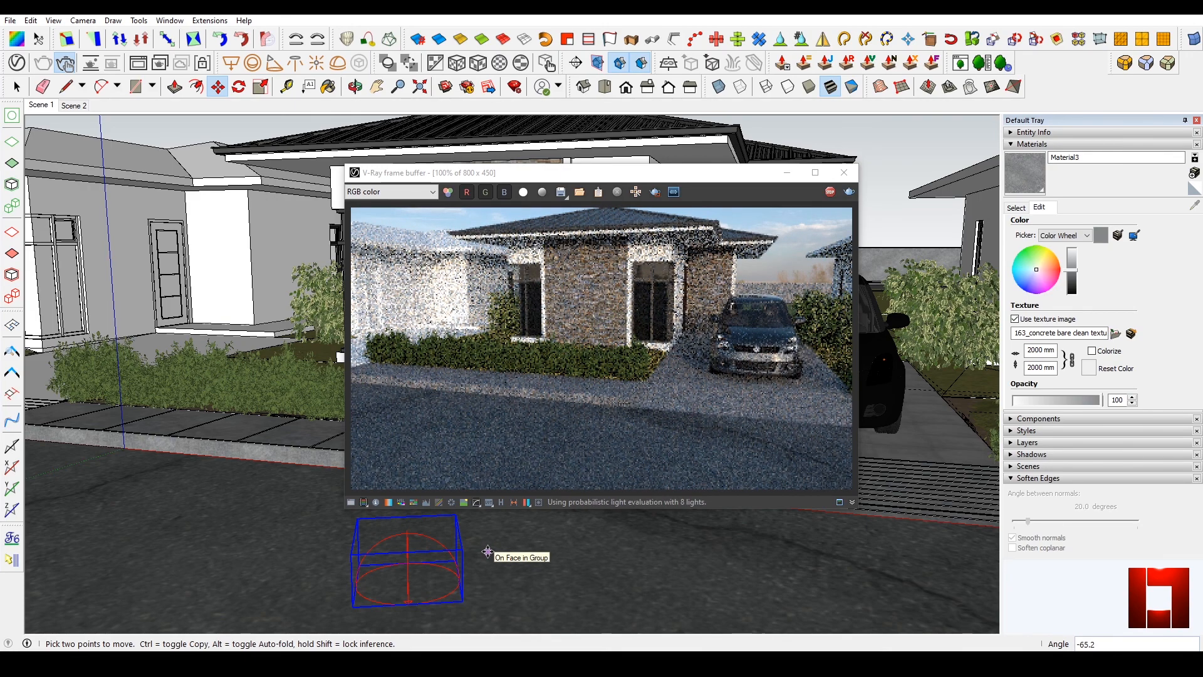
{"action": "left_click", "coordinate": [36, 107]}
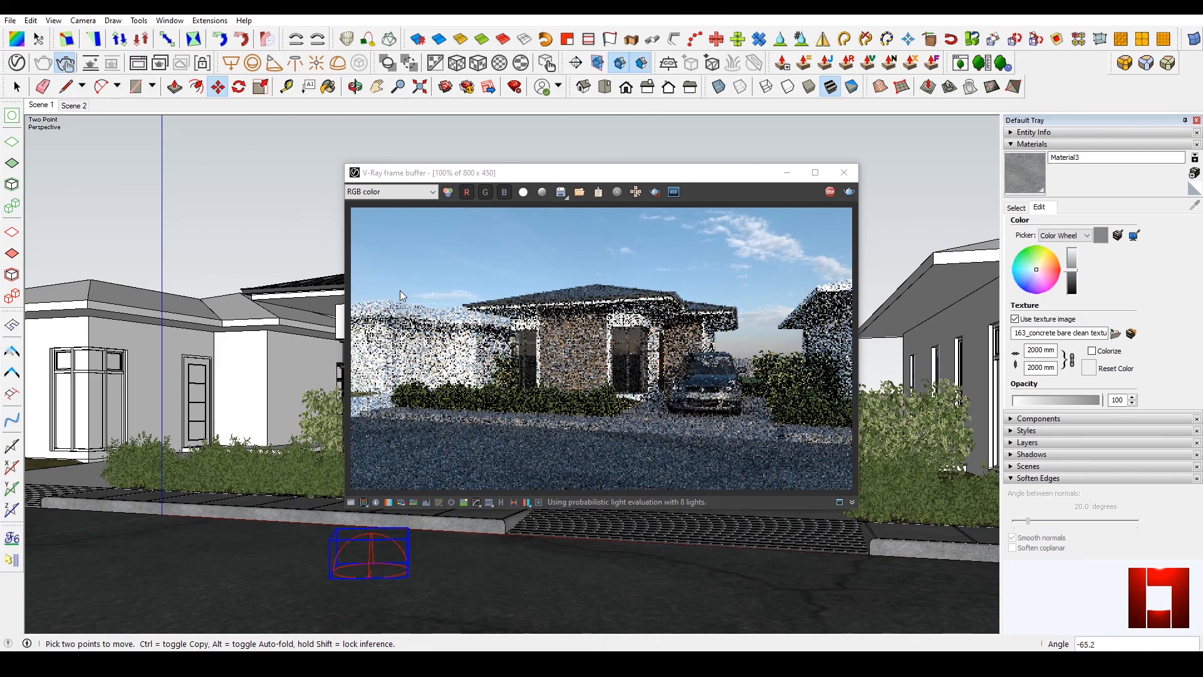
Turn off interactive rendering, set the render quality to High and the output image width to 1920
{"action": "left_click", "coordinate": [15, 64]}
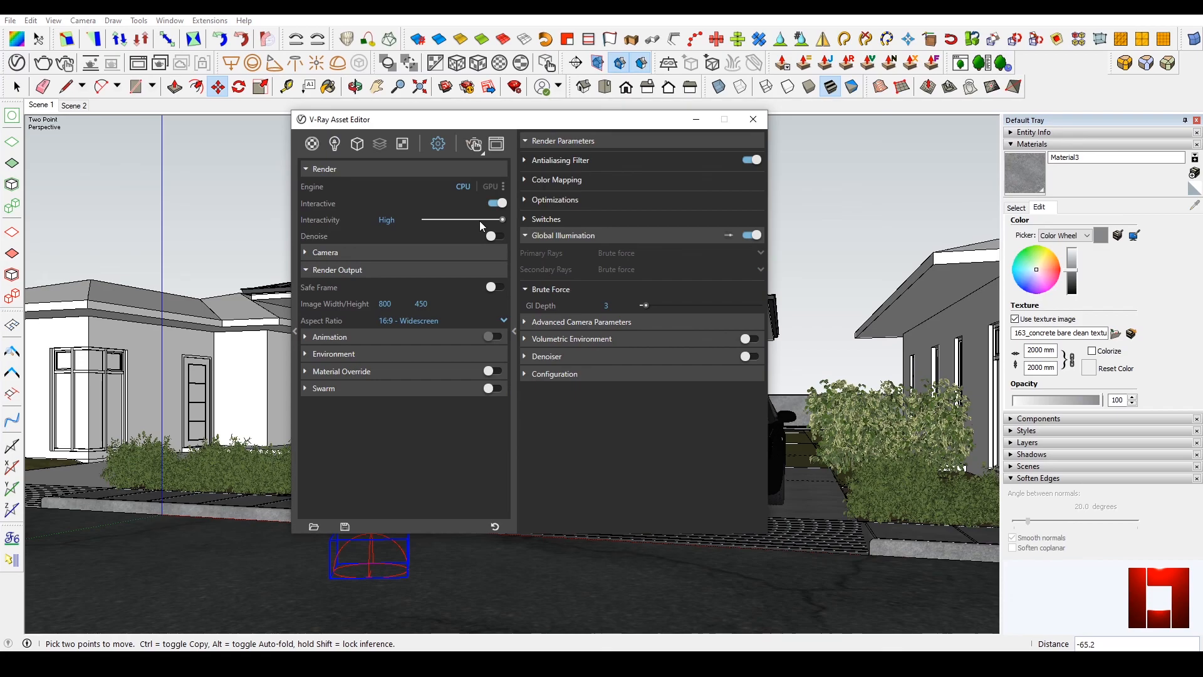
{"action": "left_click", "coordinate": [498, 203]}
{"action": "left_click_drag", "start_coordinate": [468, 236], "coordinate": [483, 235]}
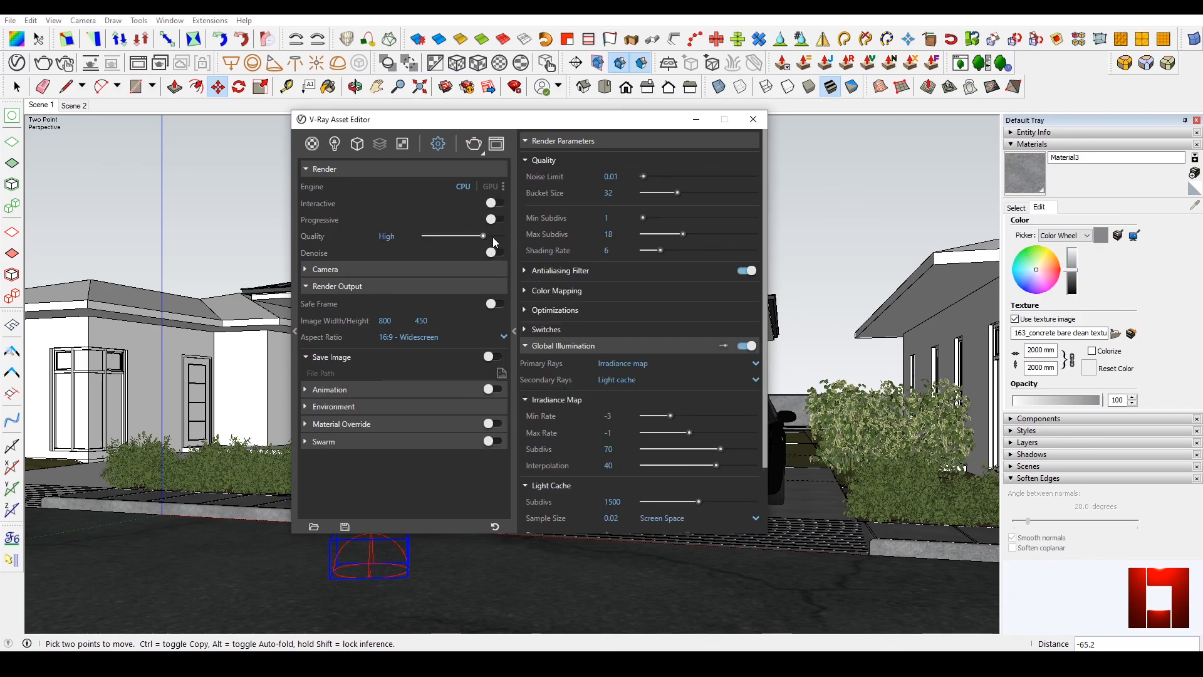
{"action": "double_click", "coordinate": [384, 321]}
{"action": "type", "text": "1920"}
{"action": "key", "text": "Return"}
Close the Asset Editor and start the full production render of Scene 1
{"action": "left_click", "coordinate": [754, 119]}
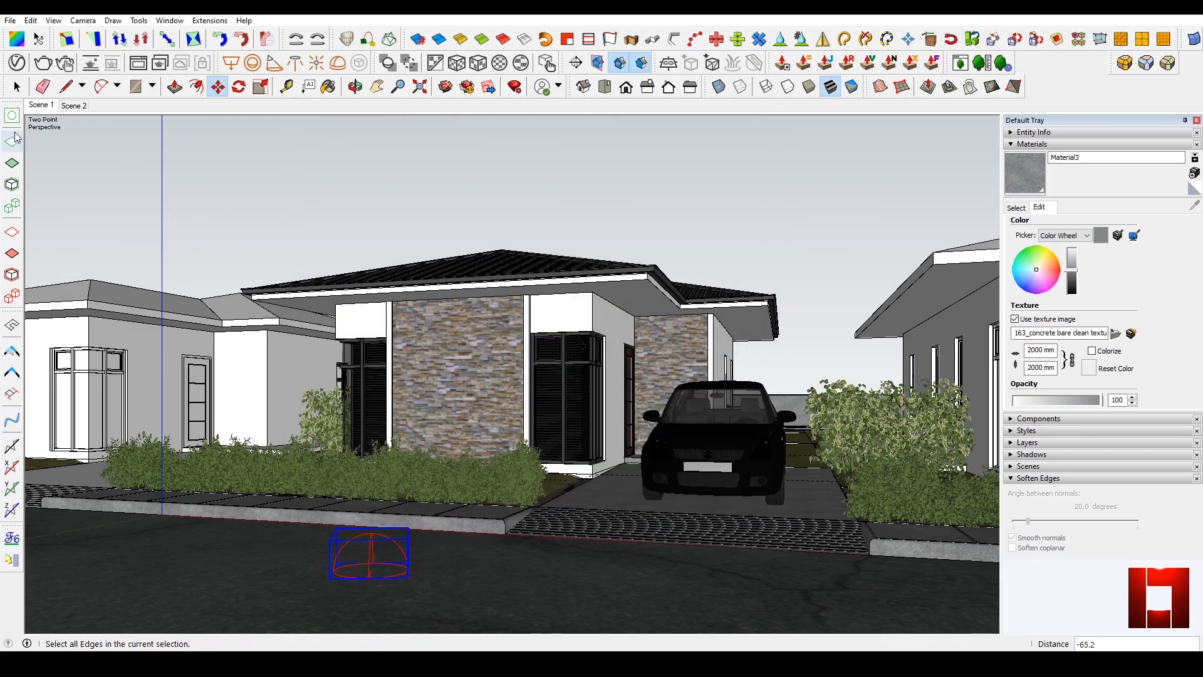
{"action": "key", "text": "space"}
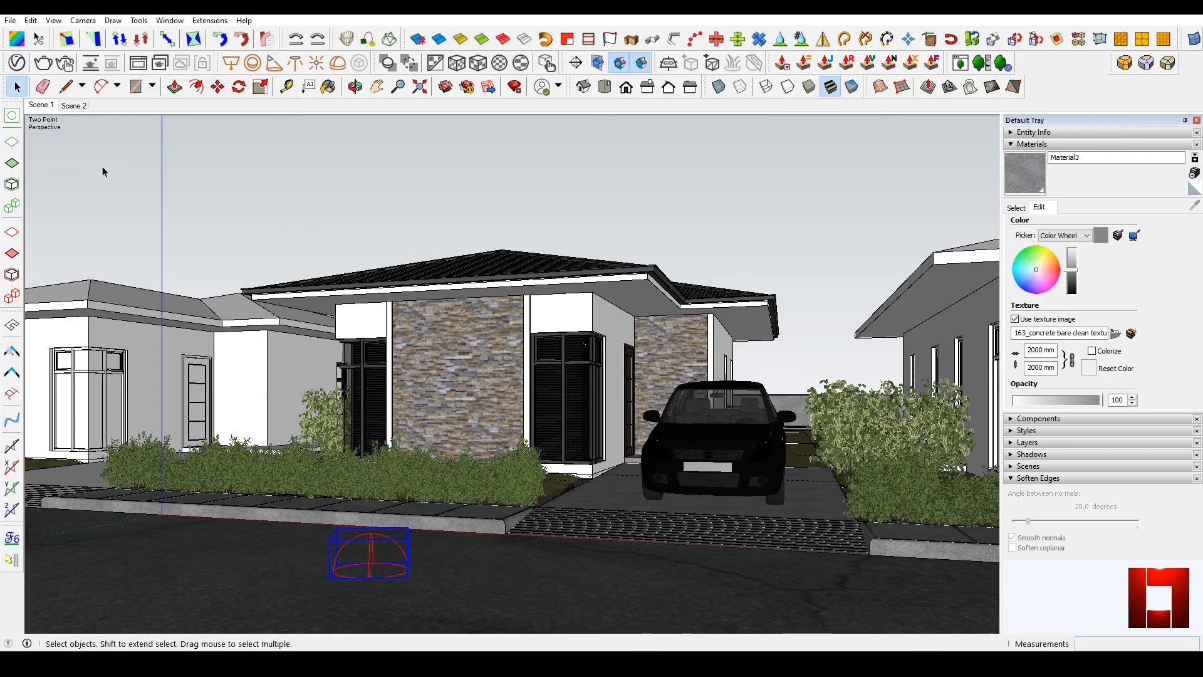
{"action": "left_click", "coordinate": [44, 63]}
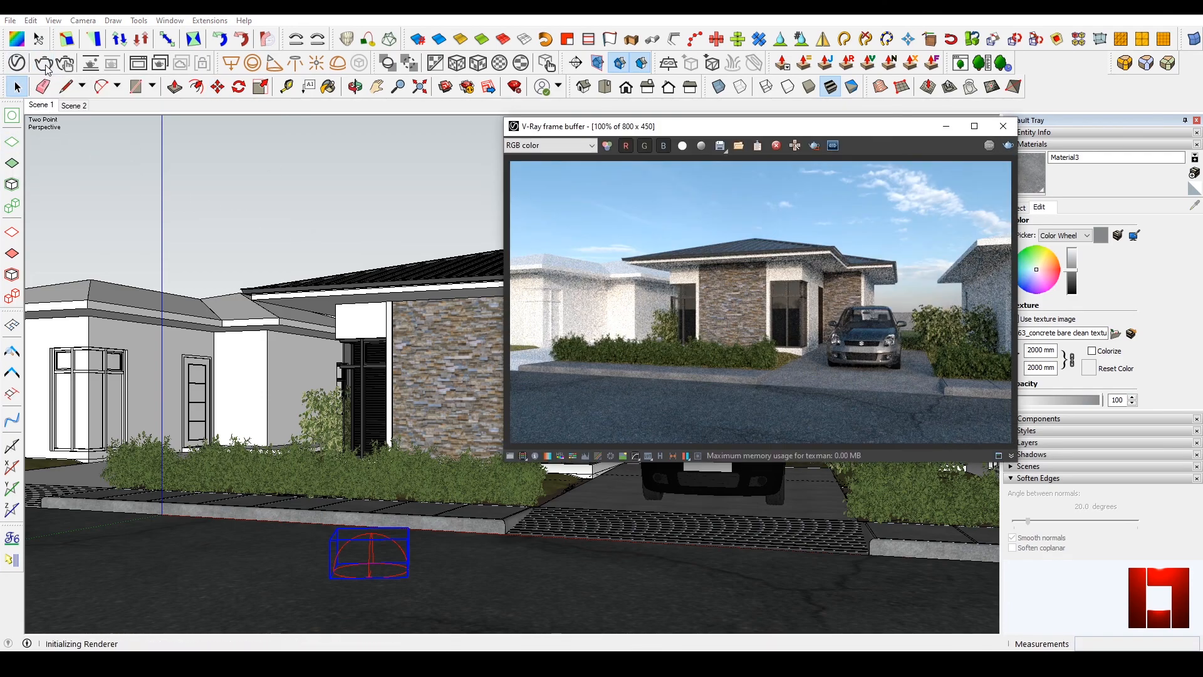